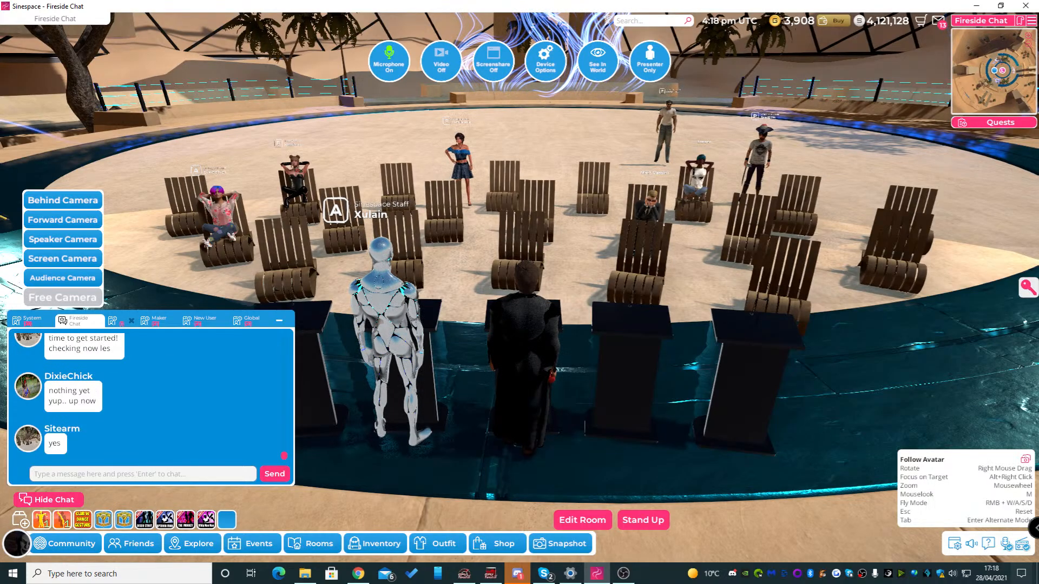
{"action": "right_click_drag", "start_coordinate": [520, 293], "coordinate": [411, 297]}
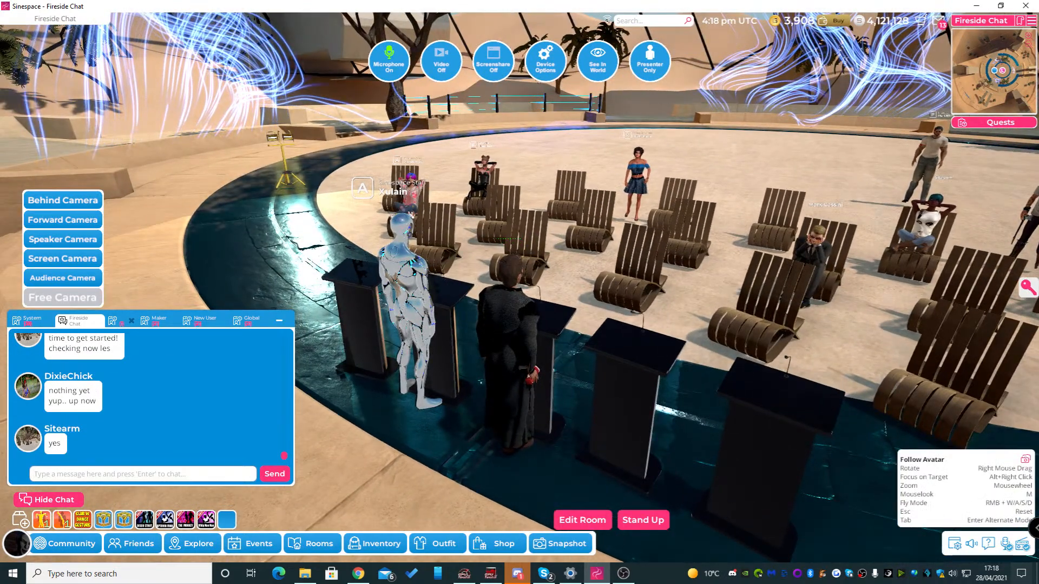
{"action": "right_click_drag", "start_coordinate": [520, 292], "coordinate": [541, 292]}
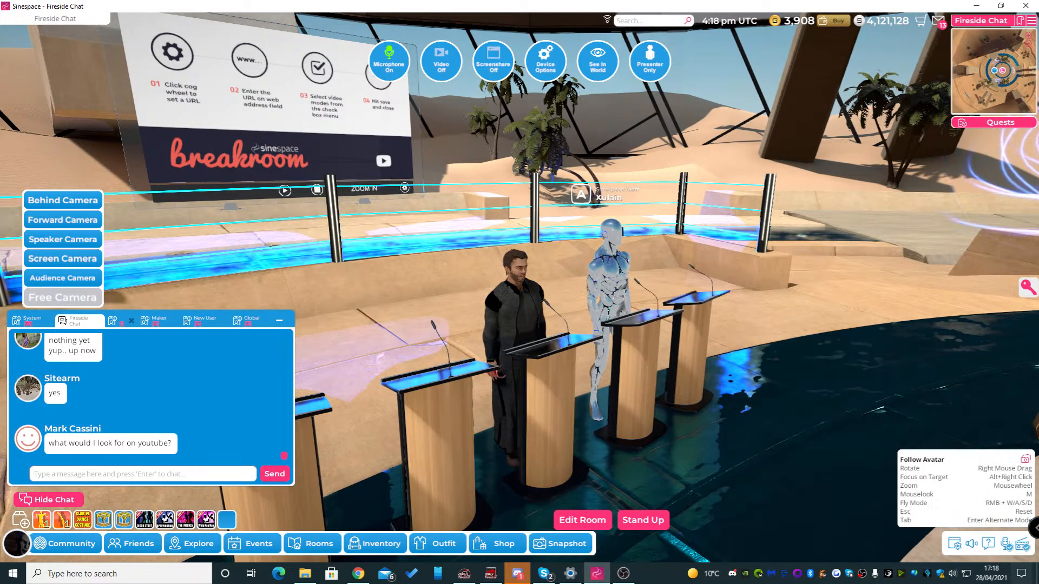
{"action": "right_click_drag", "start_coordinate": [519, 292], "coordinate": [604, 292]}
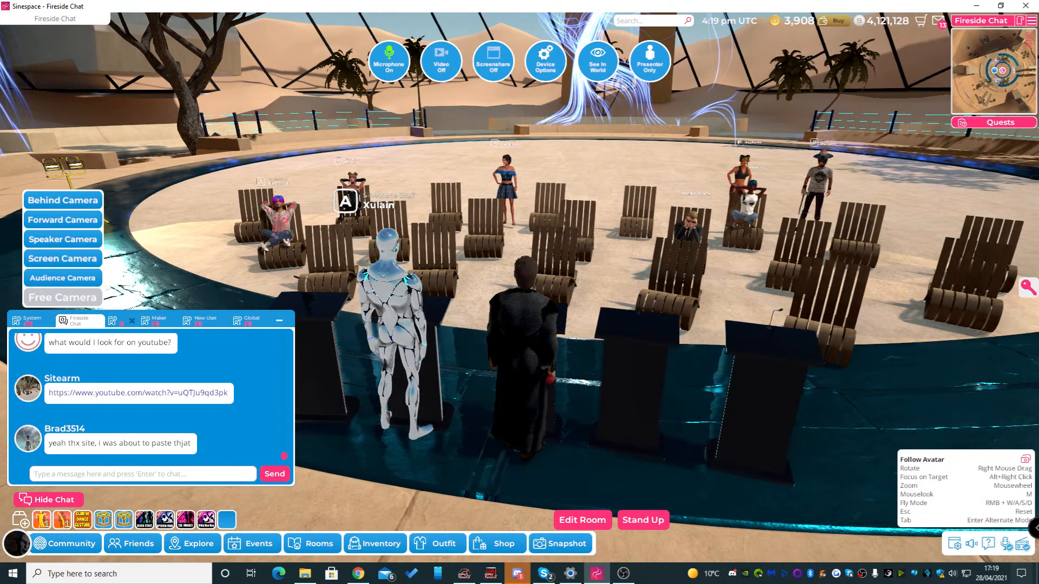
{"action": "right_click_drag", "start_coordinate": [520, 293], "coordinate": [531, 294]}
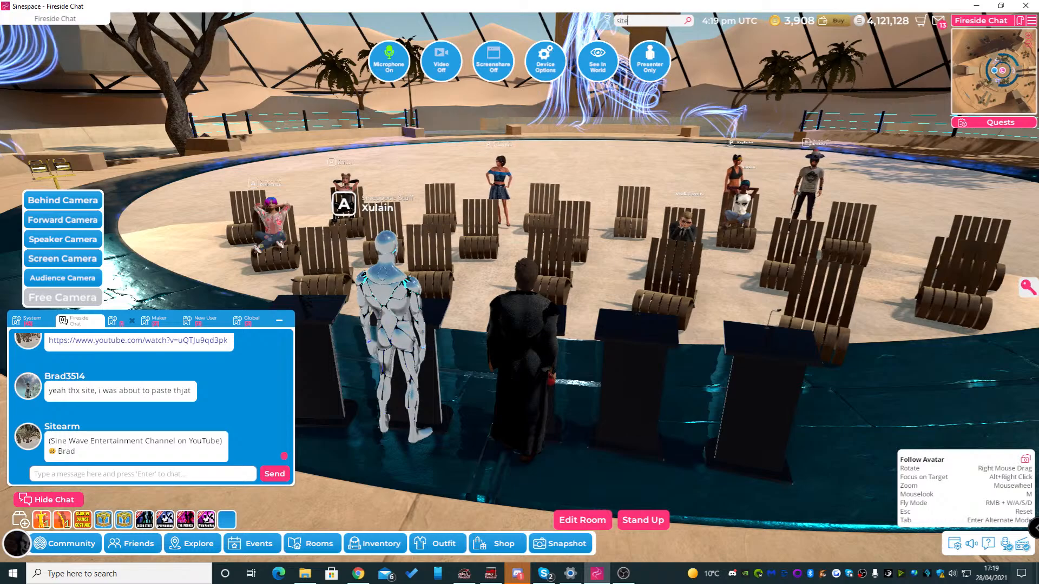
Search for the gift recipient by username and open the details of the matching user
{"action": "type", "text": "rm"}
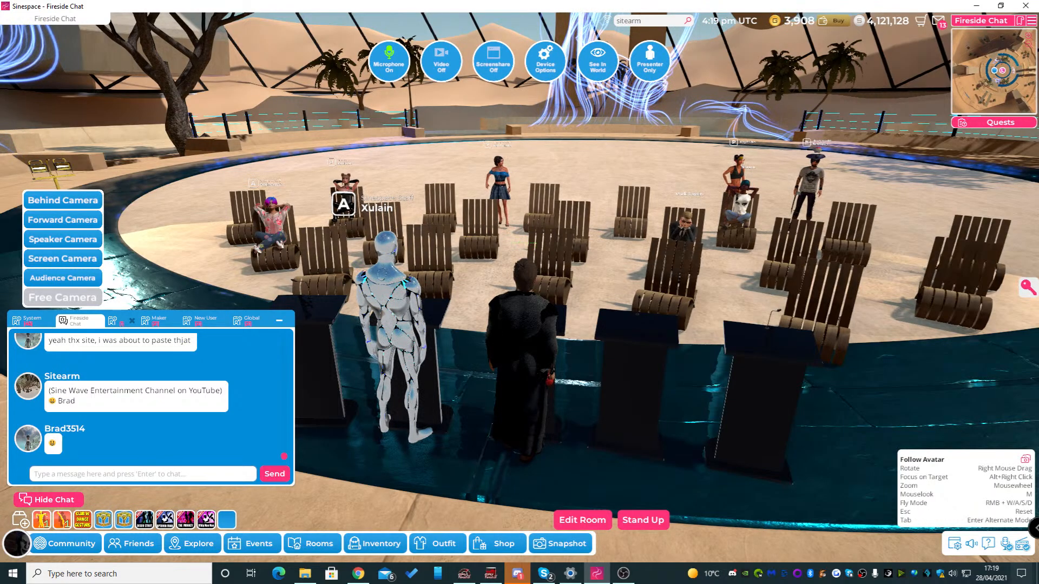
{"action": "key", "text": "Return"}
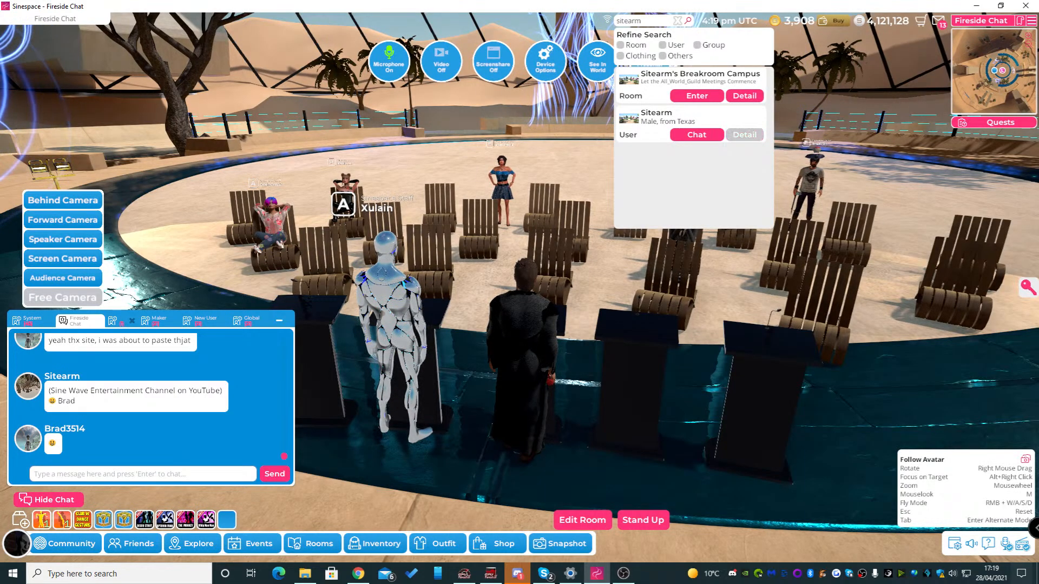
{"action": "left_click", "coordinate": [745, 135]}
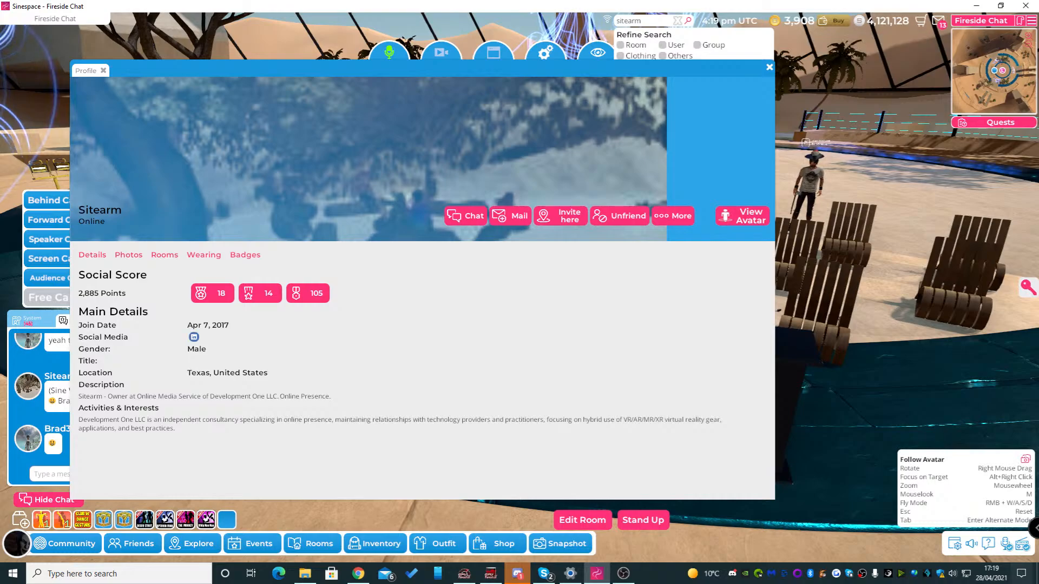
Send the profile's owner a mail with the Kneeling Pose gesture from the inventory attached, and close the mail window
{"action": "left_click", "coordinate": [512, 216]}
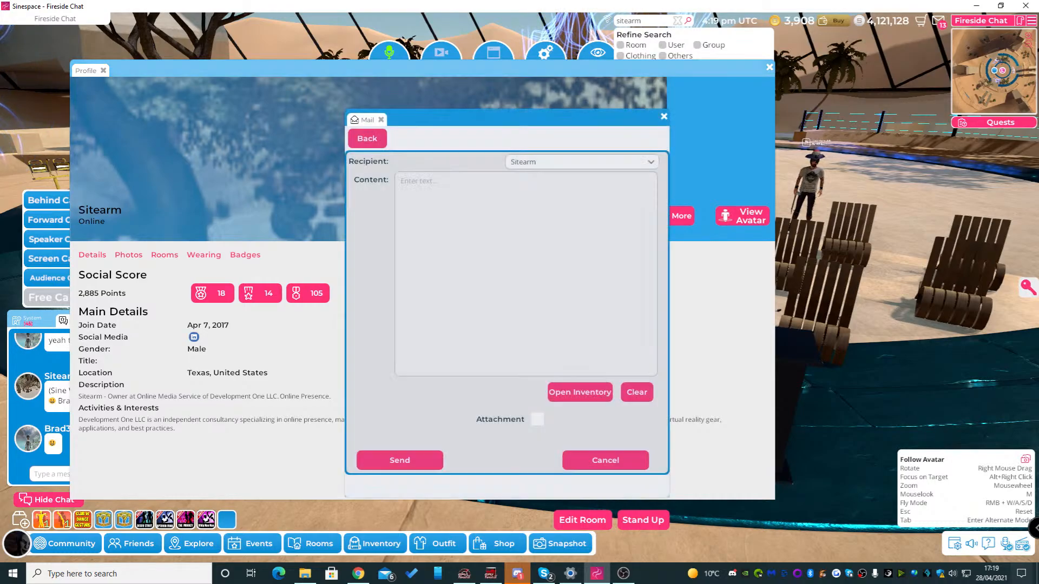
{"action": "left_click", "coordinate": [580, 392]}
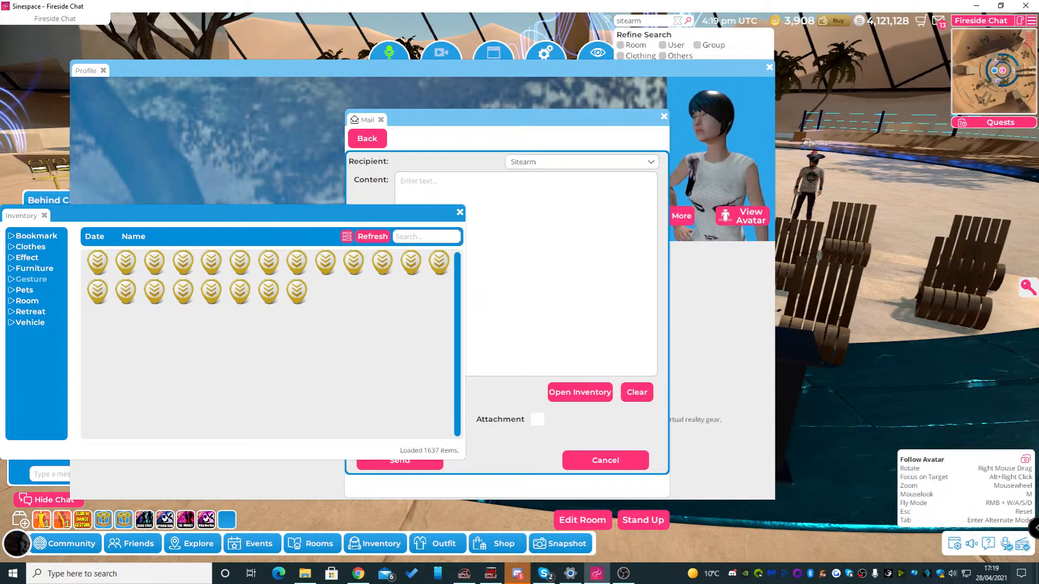
{"action": "left_click", "coordinate": [31, 280]}
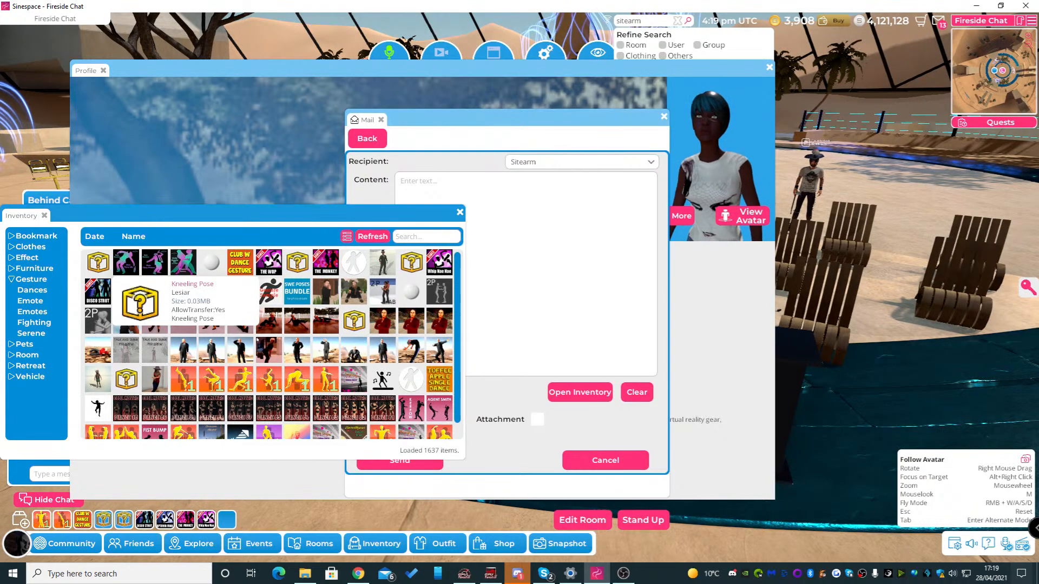
{"action": "left_click", "coordinate": [99, 264]}
{"action": "left_click", "coordinate": [418, 181]}
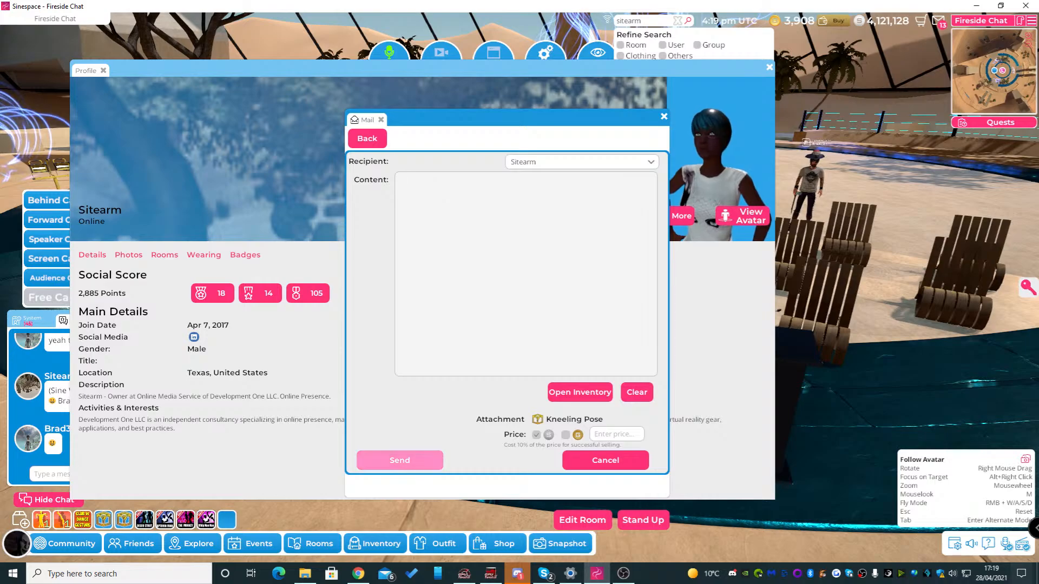
{"action": "left_click", "coordinate": [400, 460]}
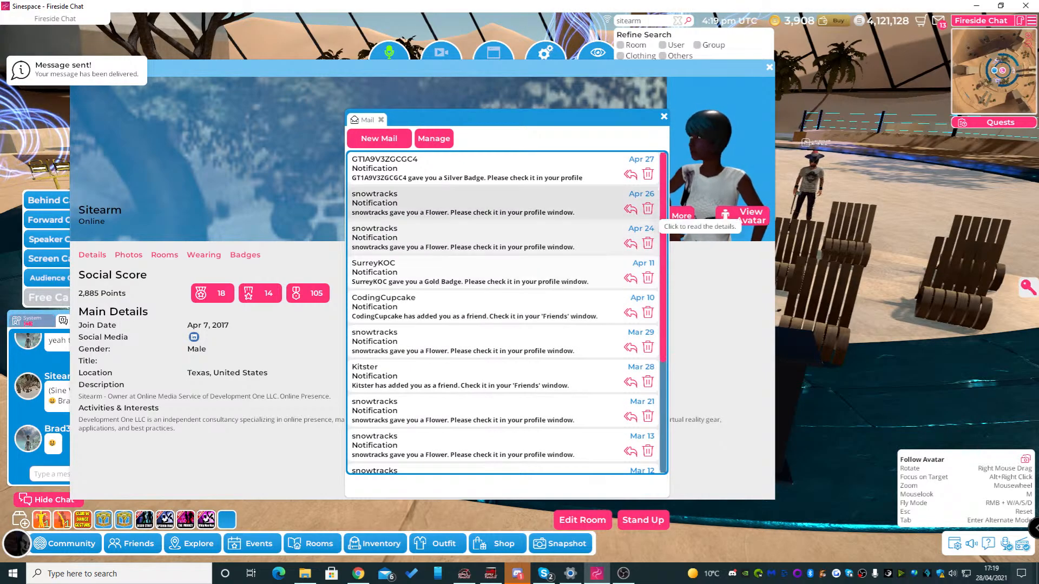
{"action": "left_click", "coordinate": [664, 116]}
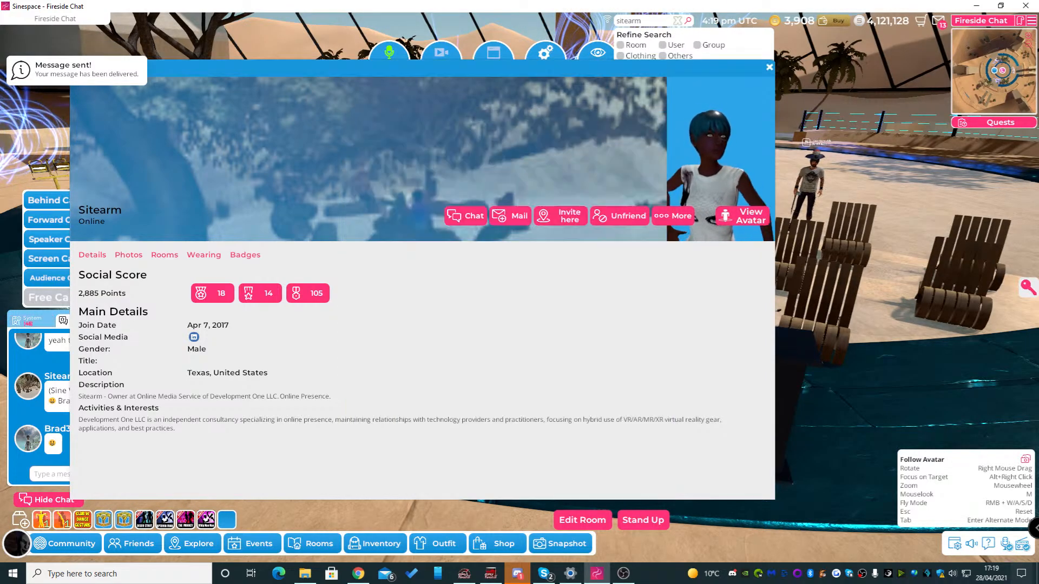
Move the recipient's profile window clear of the chat and close it
{"action": "left_click_drag", "start_coordinate": [584, 68], "coordinate": [857, 99]}
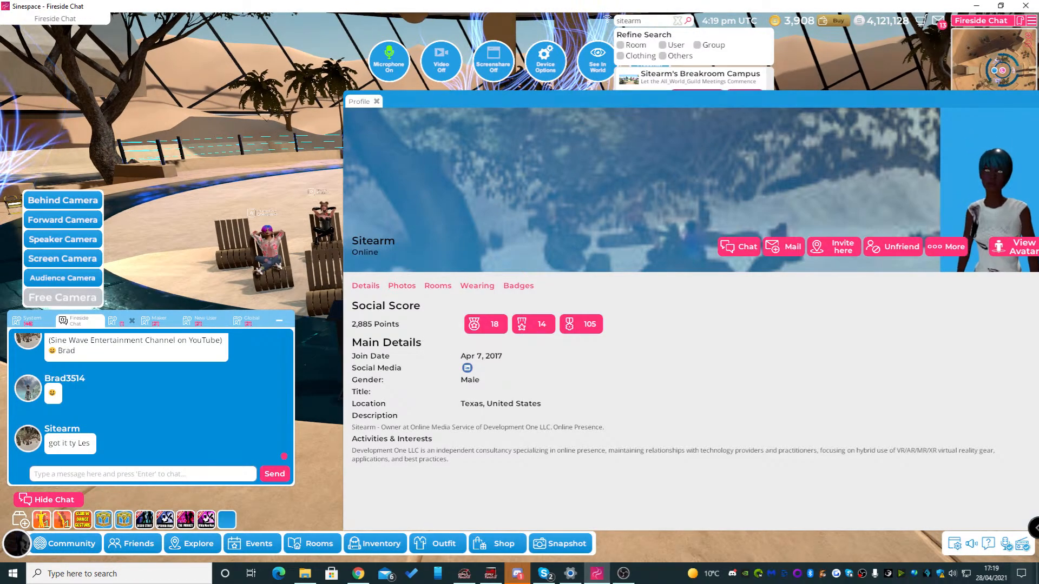
{"action": "left_click_drag", "start_coordinate": [857, 99], "coordinate": [822, 151]}
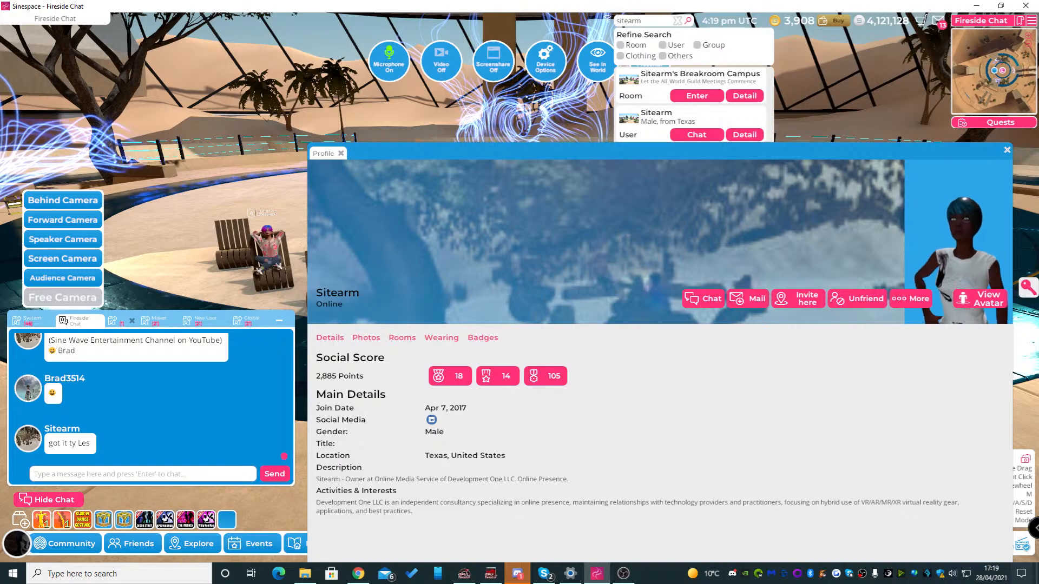
{"action": "left_click", "coordinate": [1008, 150]}
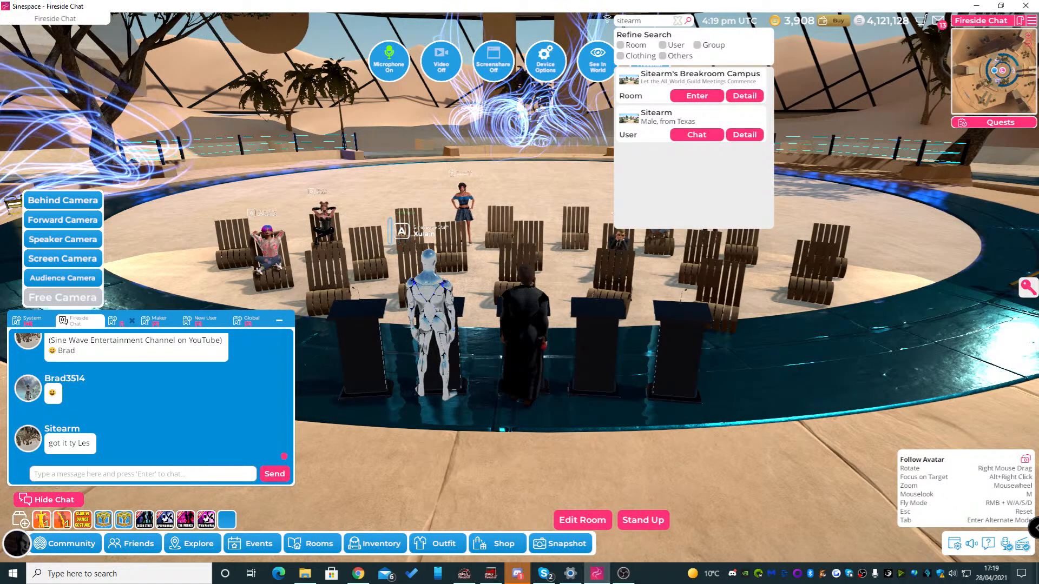
{"action": "left_click", "coordinate": [644, 21]}
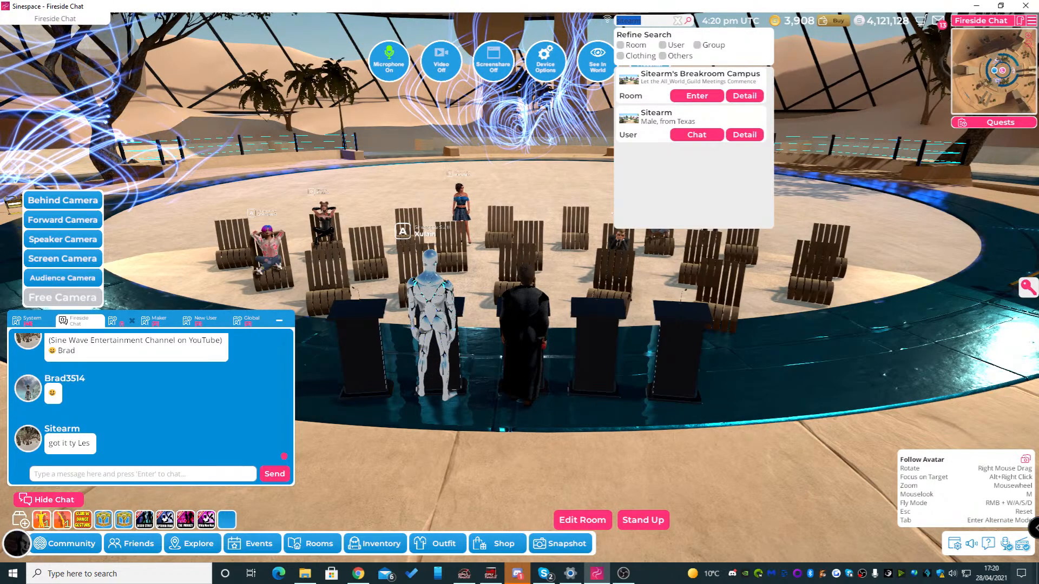
Stand the avatar up from the podium and walk it to the open floor behind the audience chairs
{"action": "right_click_drag", "start_coordinate": [541, 217], "coordinate": [587, 214]}
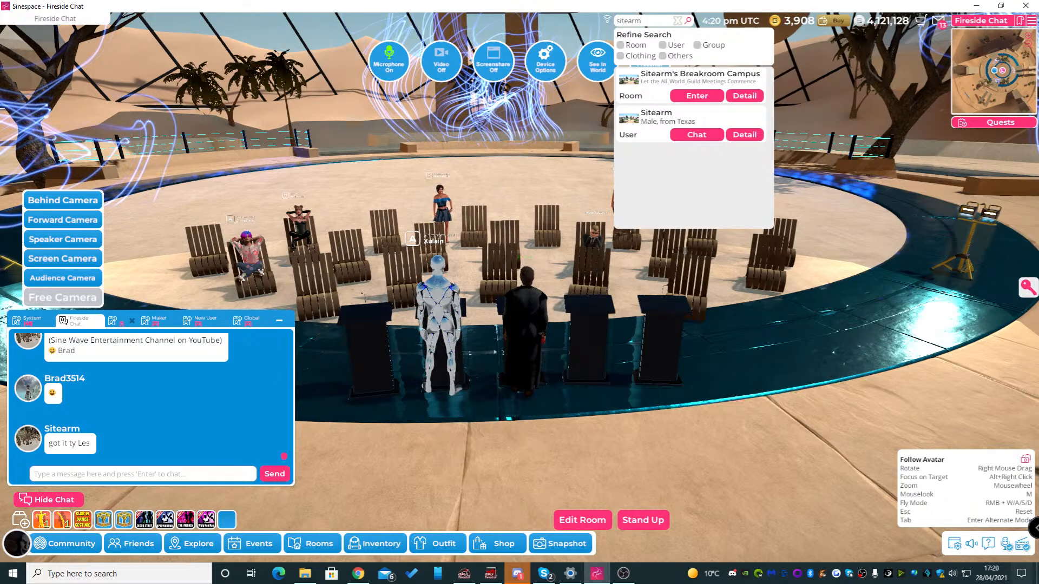
{"action": "right_click_drag", "start_coordinate": [587, 214], "coordinate": [566, 214]}
{"action": "left_click", "coordinate": [642, 521]}
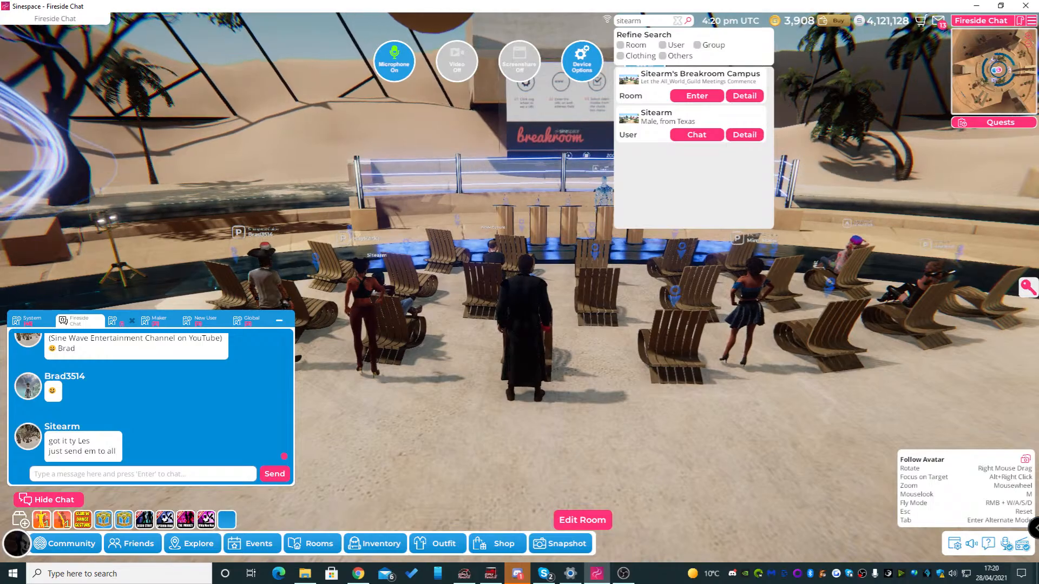
{"action": "key", "text": "w"}
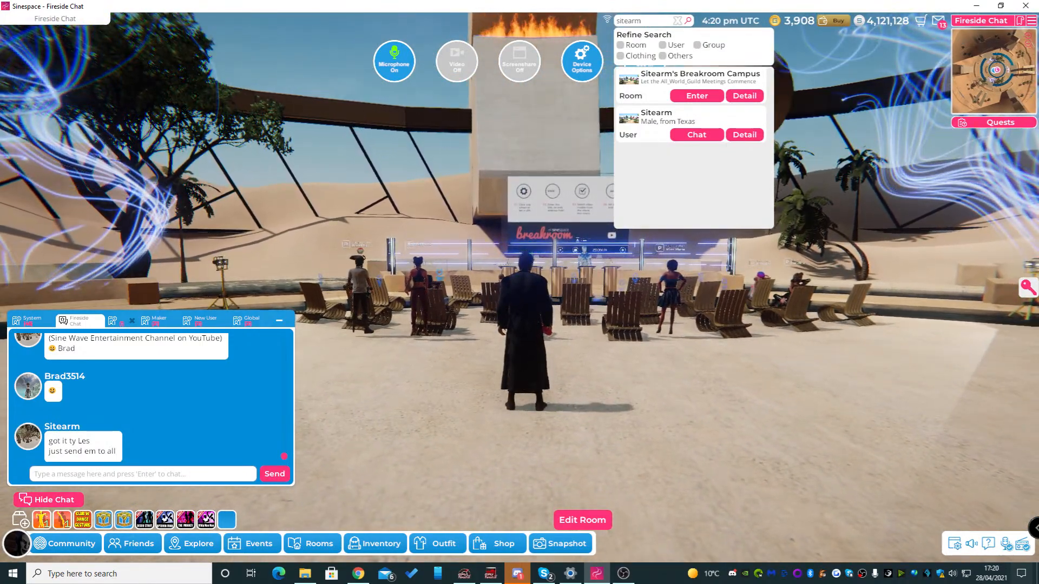
{"action": "right_click_drag", "start_coordinate": [643, 411], "coordinate": [620, 441]}
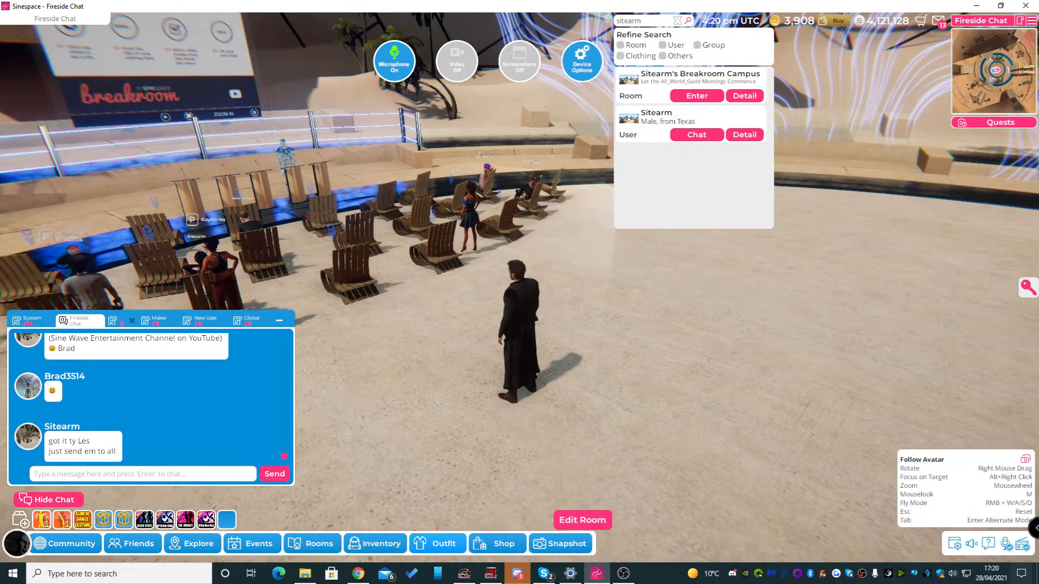
Play the Kneeling Pose gesture from the inventory's Gesture category on the avatar
{"action": "left_click", "coordinate": [375, 543]}
{"action": "left_click", "coordinate": [31, 279]}
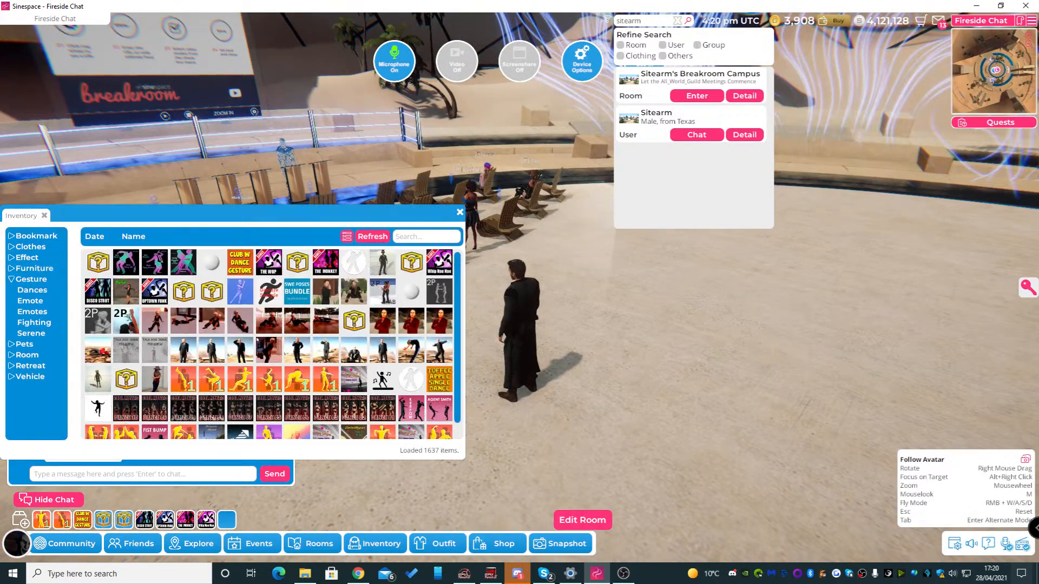
{"action": "left_click", "coordinate": [129, 275]}
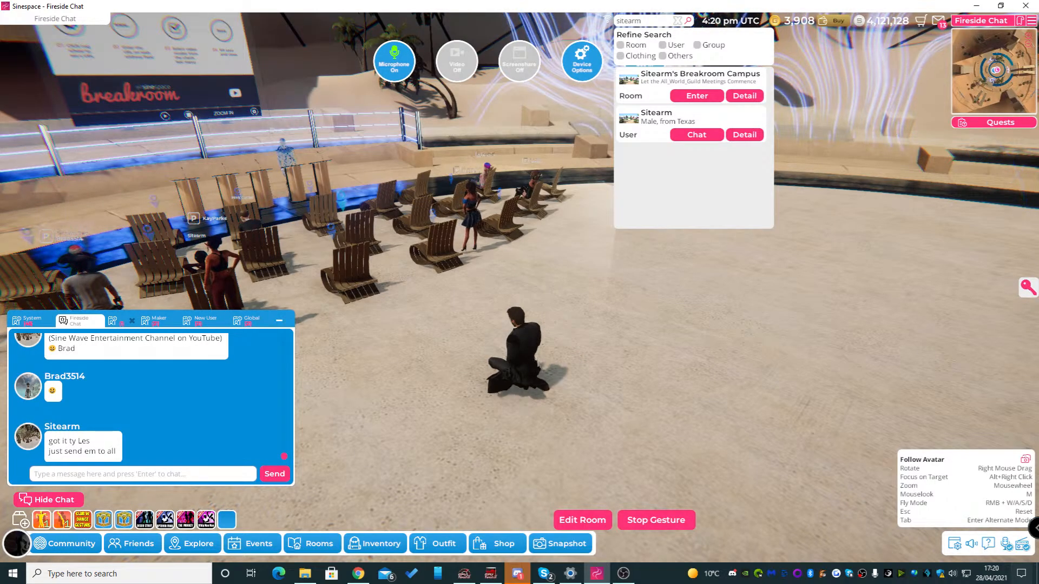
Examine the avatar's kneeling pose from the front, side and back
{"action": "right_click_drag", "start_coordinate": [303, 216], "coordinate": [542, 217]}
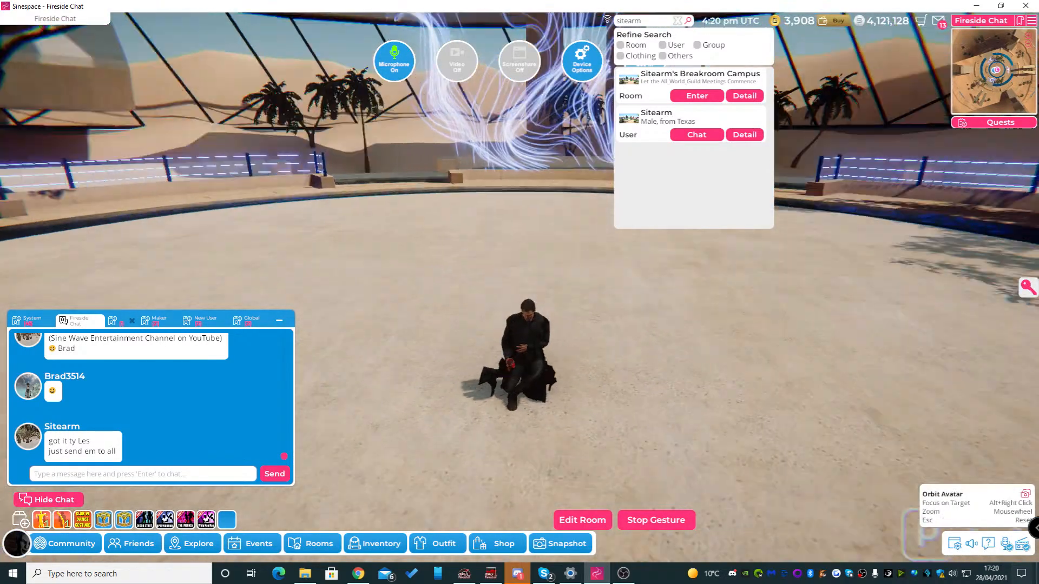
{"action": "right_click_drag", "start_coordinate": [465, 248], "coordinate": [623, 249]}
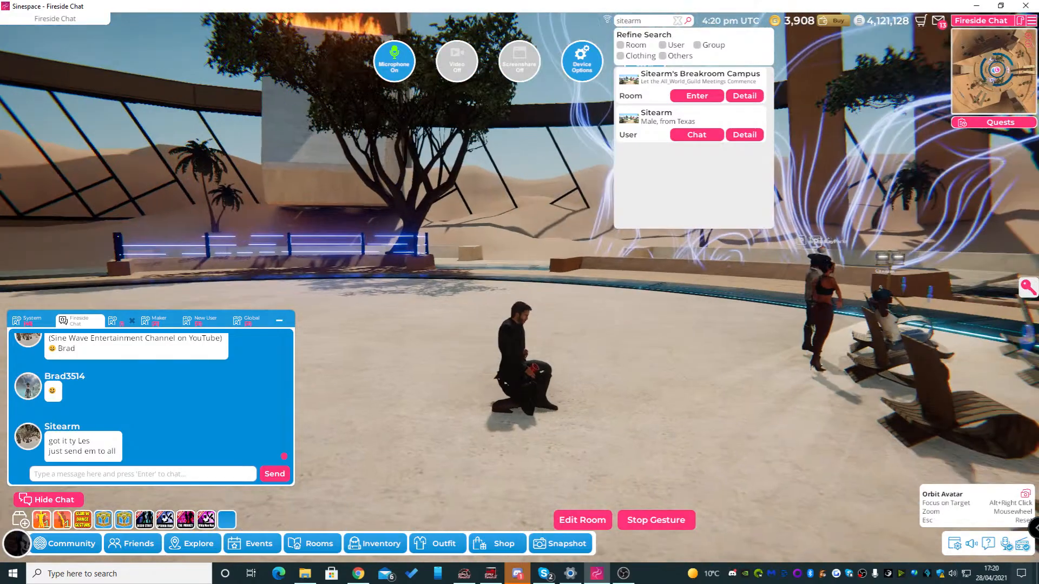
{"action": "right_click_drag", "start_coordinate": [465, 249], "coordinate": [520, 249]}
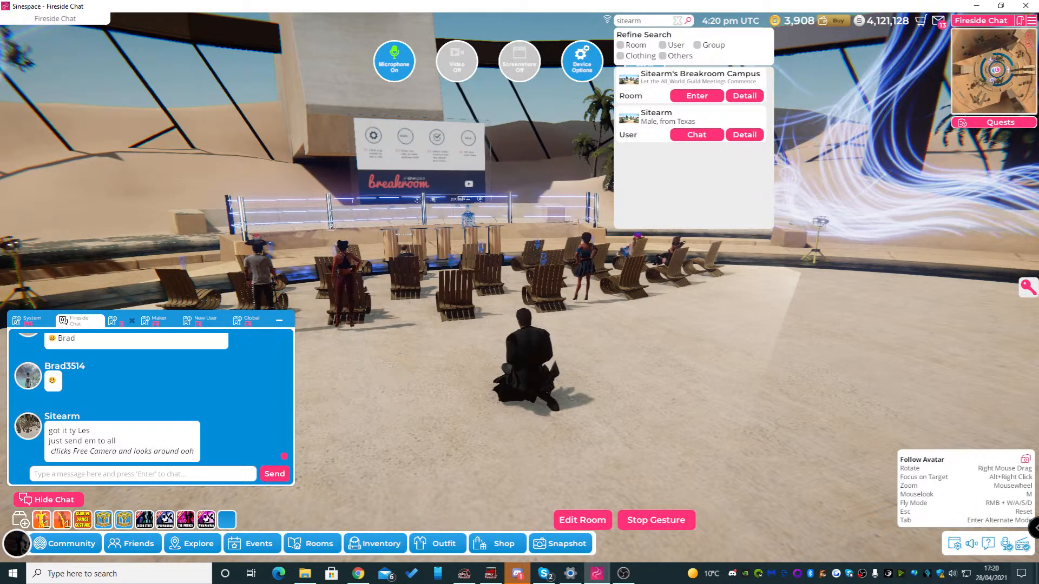
{"action": "right_click_drag", "start_coordinate": [520, 270], "coordinate": [663, 275]}
{"action": "right_click_drag", "start_coordinate": [519, 292], "coordinate": [535, 293]}
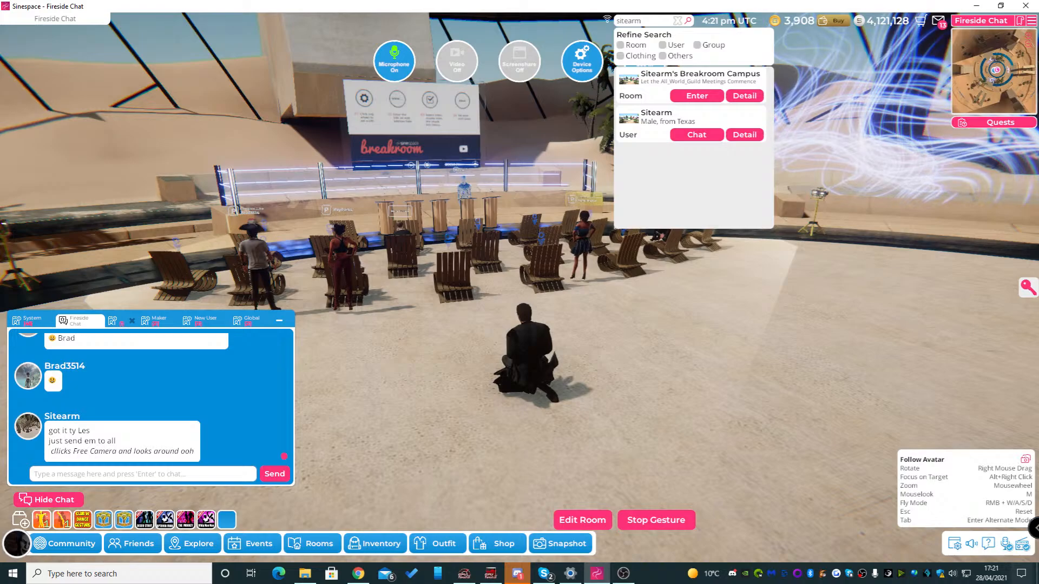
{"action": "right_click_drag", "start_coordinate": [520, 293], "coordinate": [495, 296]}
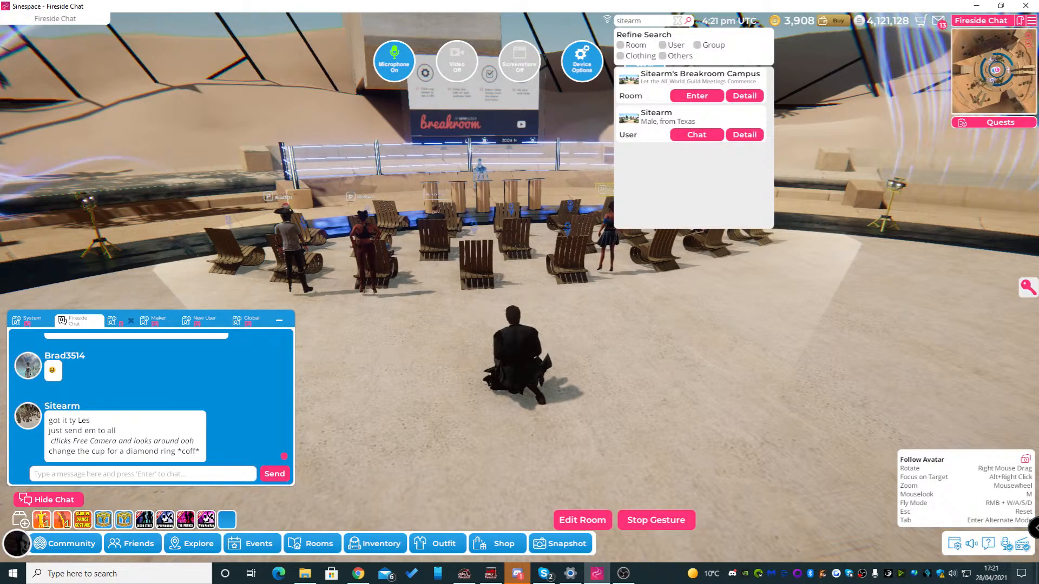
Stop the kneeling gesture and seat the avatar in one of the audience chairs
{"action": "left_click", "coordinate": [656, 520]}
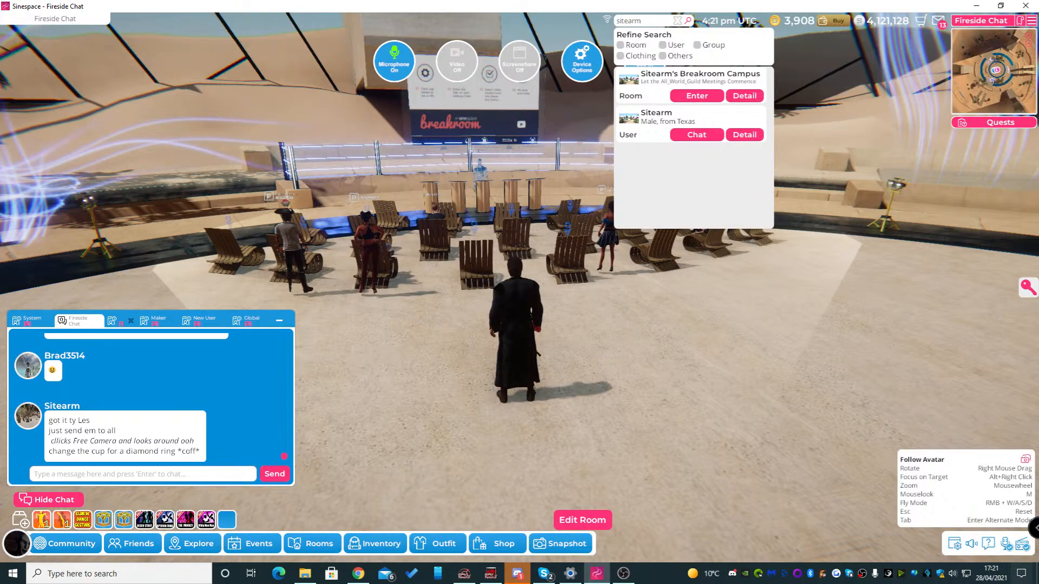
{"action": "right_click_drag", "start_coordinate": [649, 379], "coordinate": [734, 380]}
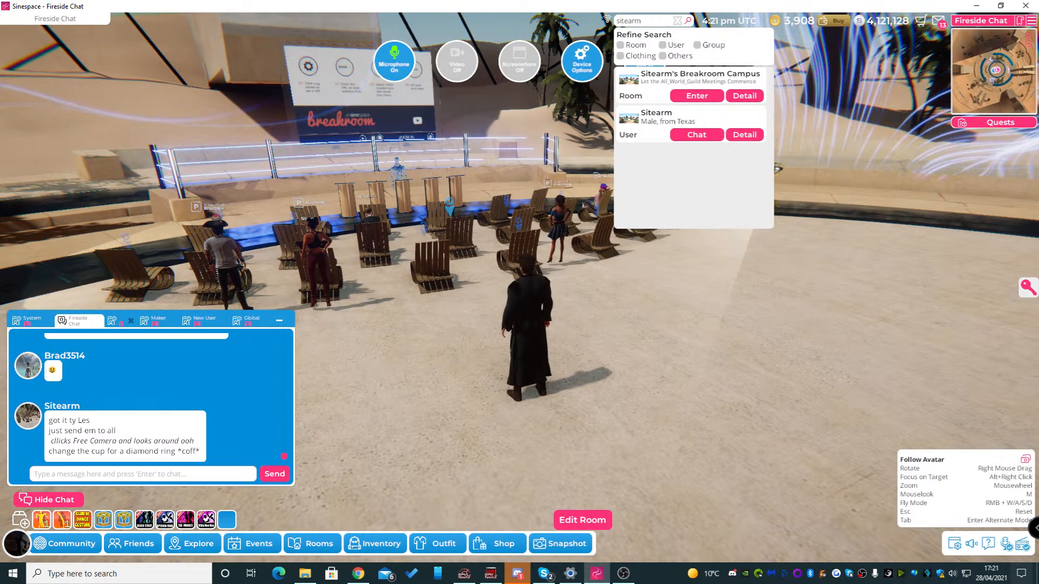
{"action": "left_click", "coordinate": [449, 206]}
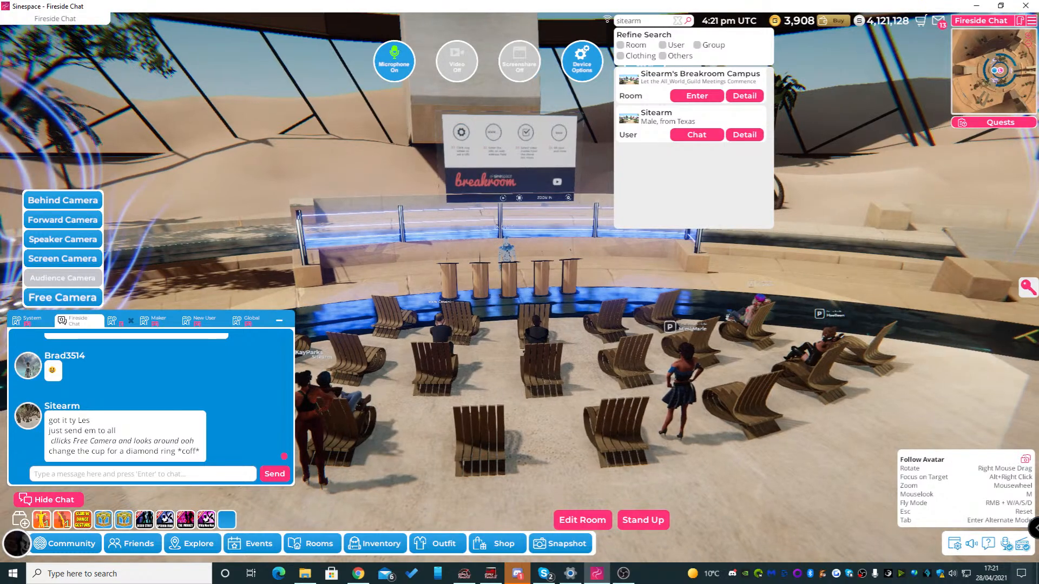
Clear the username search and narrow the chat window to uncover more of the scene
{"action": "left_click", "coordinate": [678, 20]}
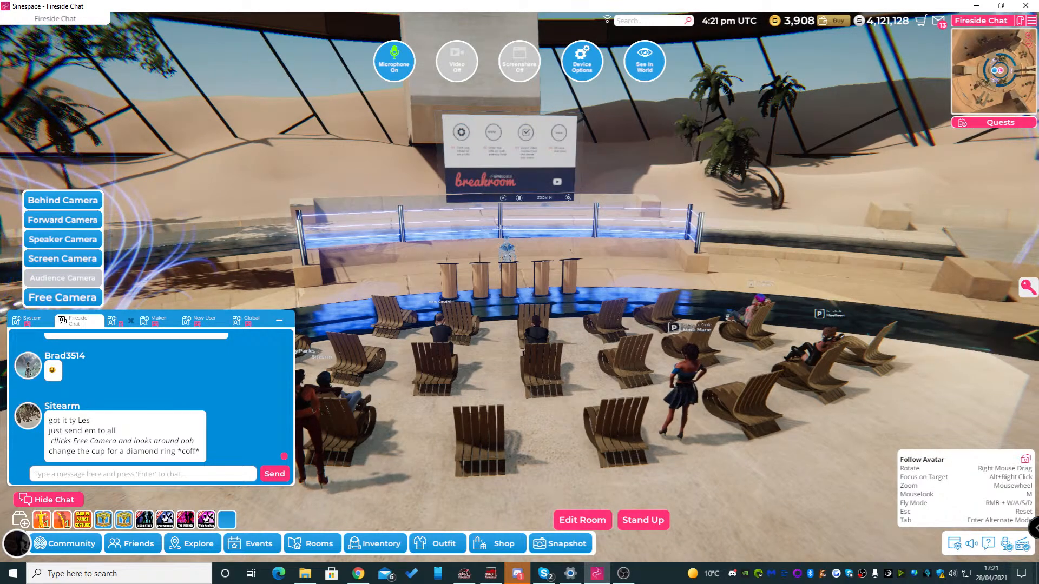
{"action": "left_click_drag", "start_coordinate": [295, 467], "coordinate": [232, 467]}
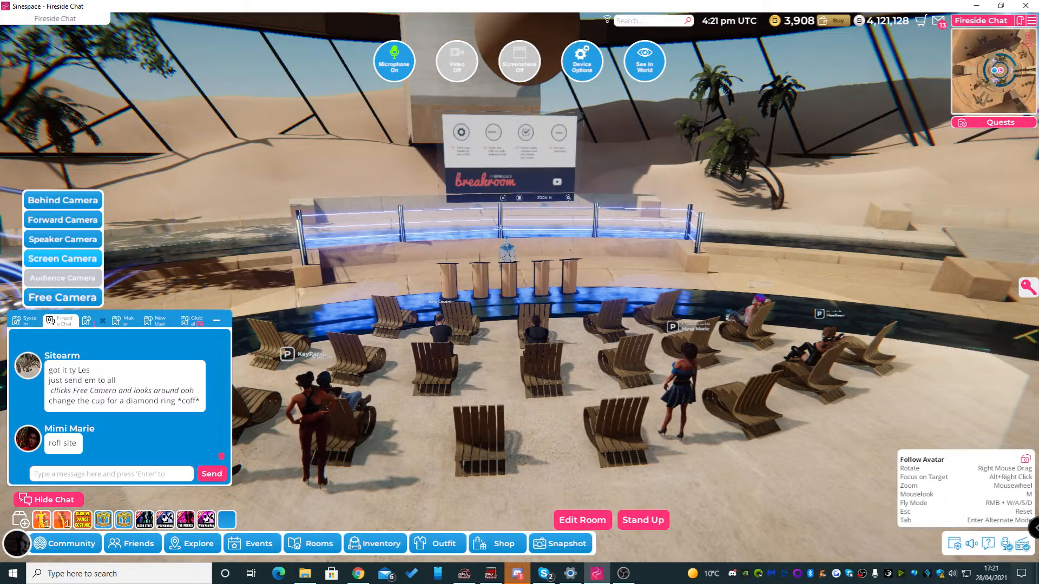
Switch to the Screen Camera and set the presenter's shared screen to display in world
{"action": "left_click", "coordinate": [63, 259]}
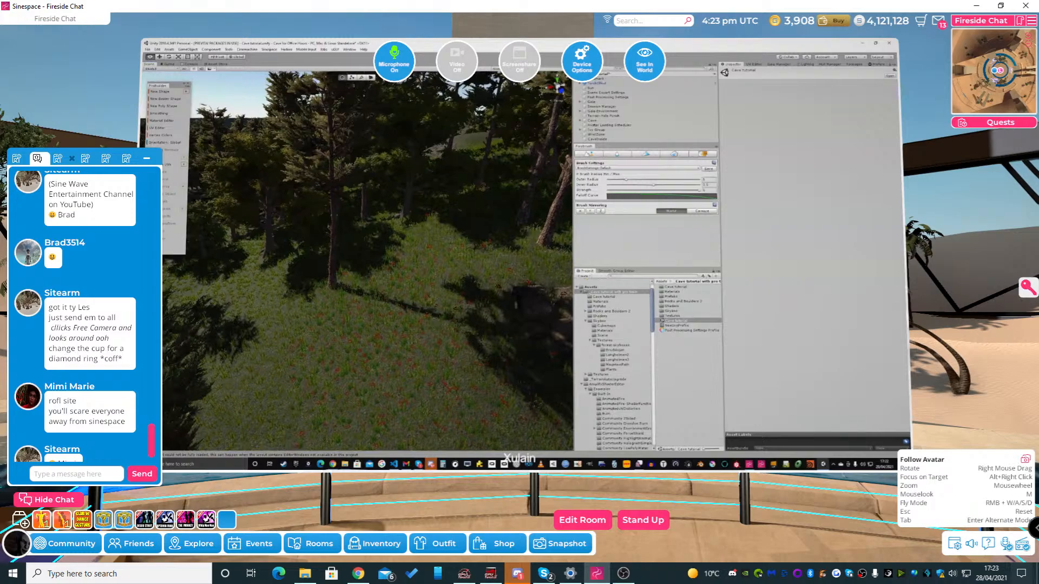
{"action": "left_click", "coordinate": [644, 61]}
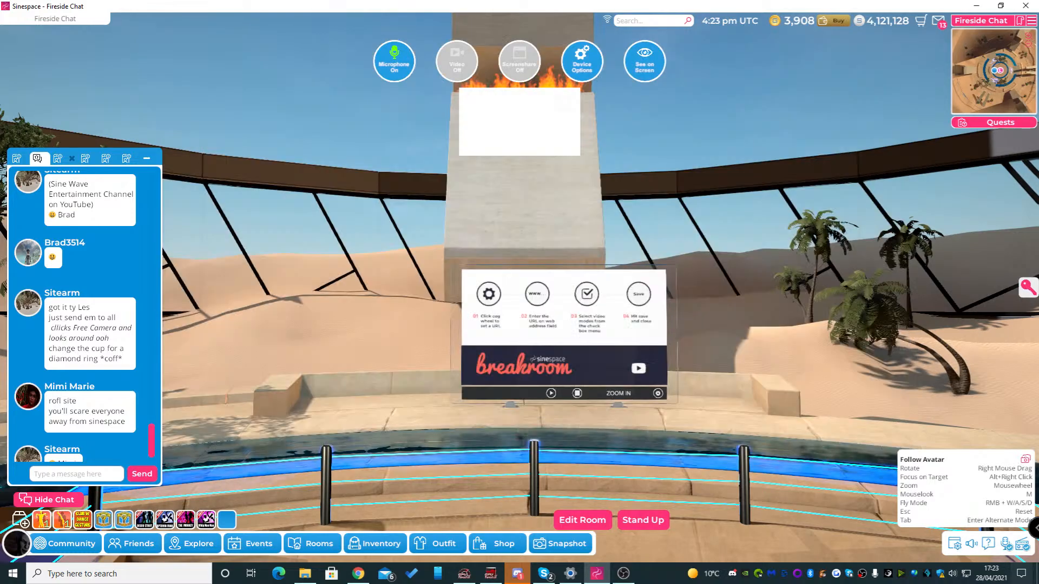
Display the presenter's shared screen as an on-screen overlay and make the chat window narrower and taller
{"action": "left_click", "coordinate": [644, 61]}
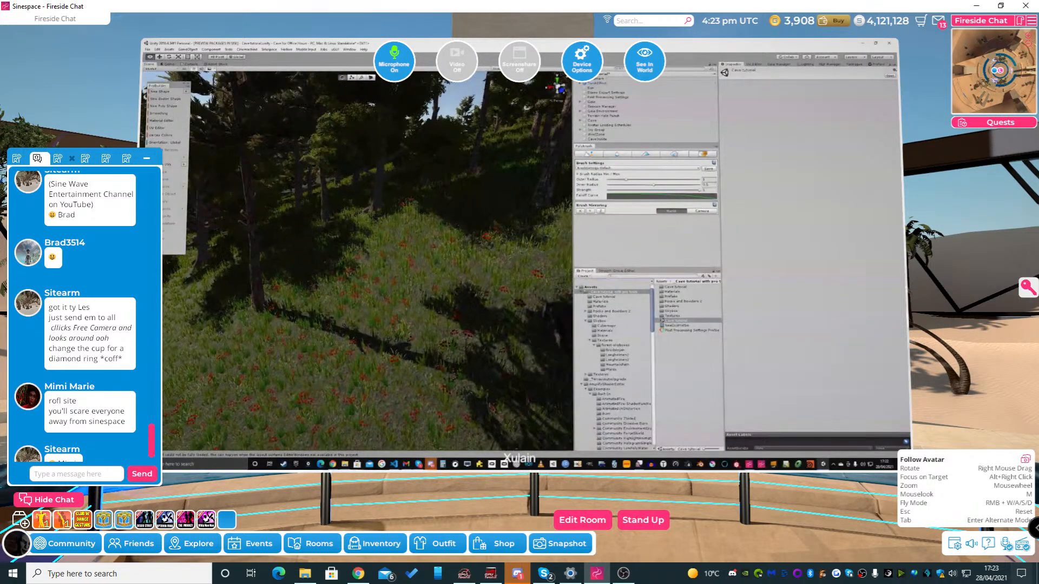
{"action": "left_click_drag", "start_coordinate": [161, 228], "coordinate": [132, 228]}
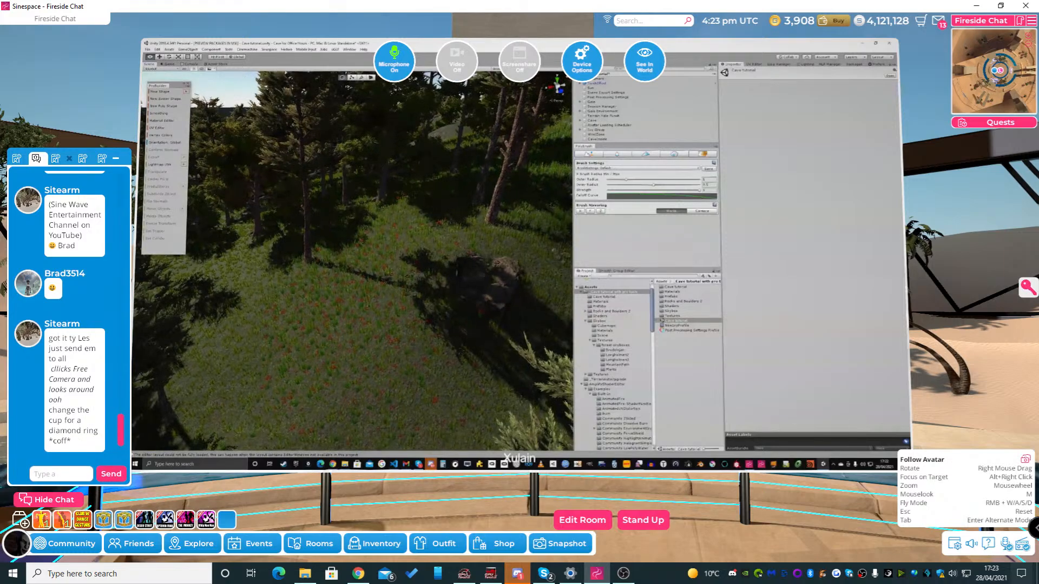
{"action": "left_click_drag", "start_coordinate": [69, 148], "coordinate": [69, 48]}
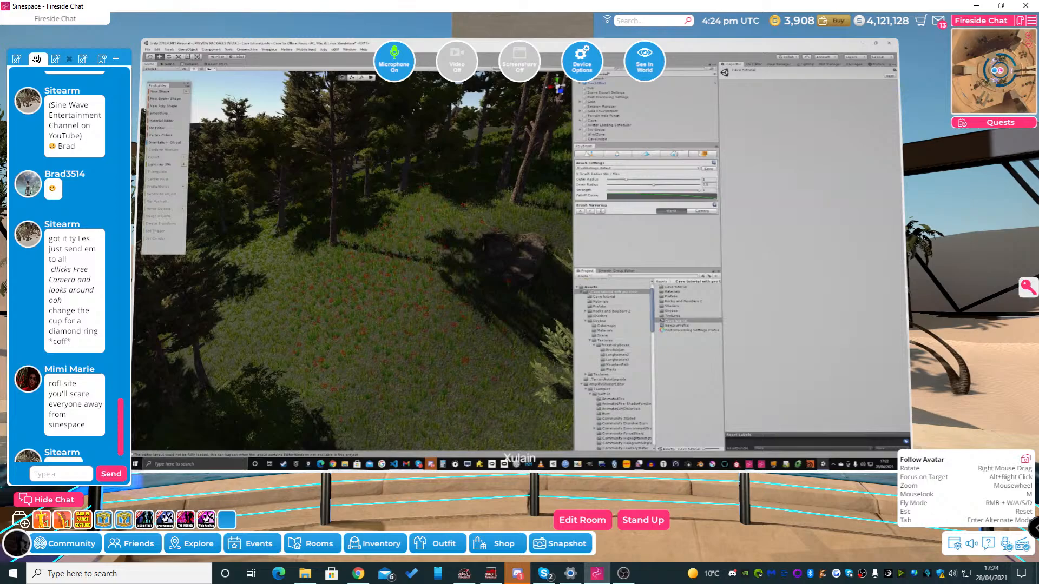
Return the shared screen to the in-world display and expand it to fill the whole window
{"action": "left_click", "coordinate": [644, 61]}
{"action": "left_click", "coordinate": [549, 295]}
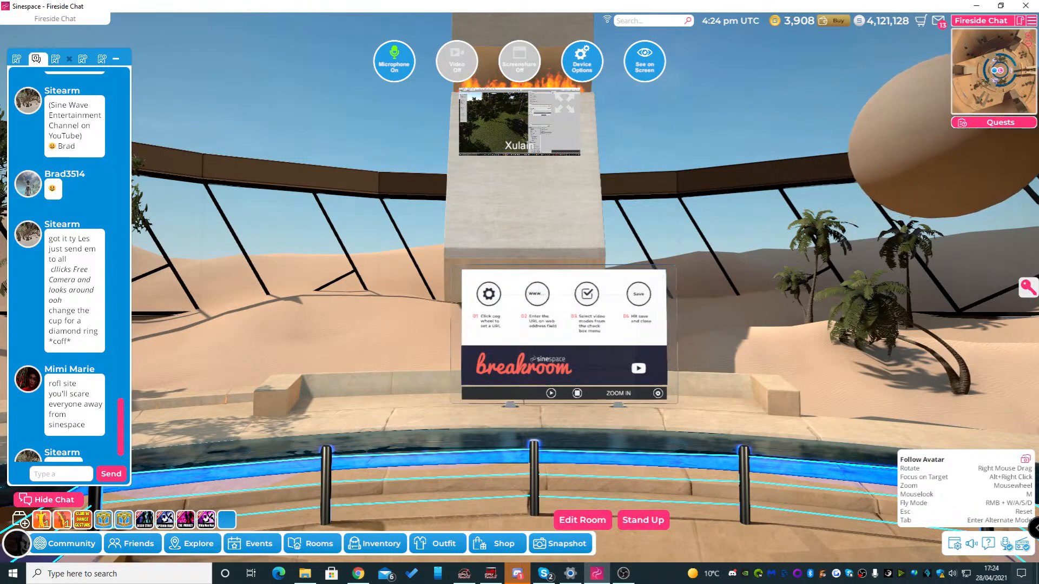
{"action": "left_click", "coordinate": [565, 103]}
{"action": "left_click", "coordinate": [833, 171]}
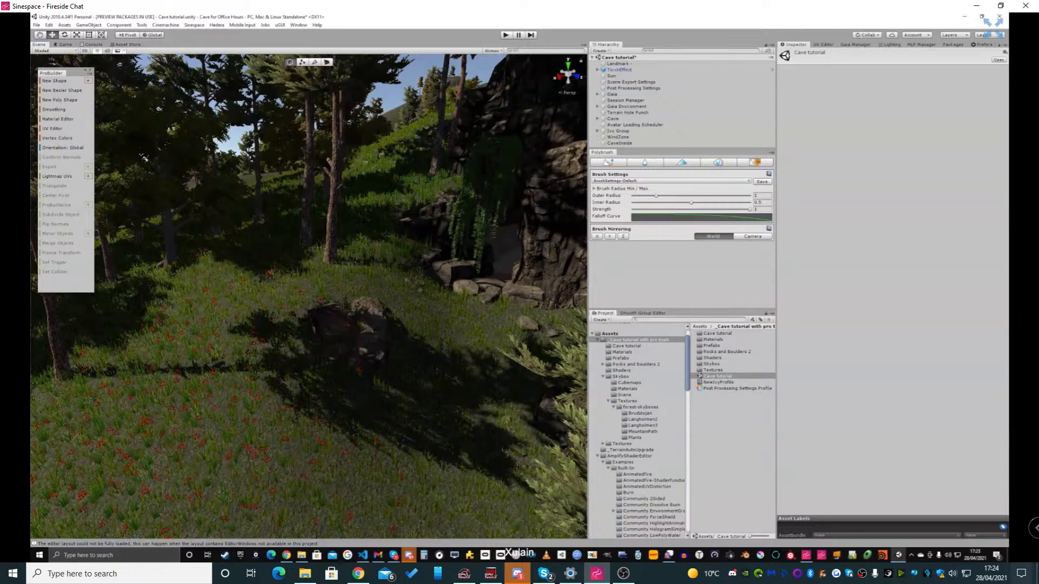
Look over the forest scene and the Unity 2018.x download archive, and minimise the browser to return to the scene
{"action": "mouse_move", "coordinate": [309, 297]}
{"action": "right_mouse_down"}
{"action": "mouse_move", "coordinate": [295, 310]}
{"action": "mouse_move", "coordinate": [304, 340]}
{"action": "mouse_move", "coordinate": [329, 331]}
{"action": "mouse_move", "coordinate": [288, 317]}
{"action": "mouse_move", "coordinate": [320, 325]}
{"action": "mouse_move", "coordinate": [320, 340]}
{"action": "mouse_move", "coordinate": [301, 335]}
{"action": "mouse_move", "coordinate": [302, 306]}
{"action": "right_mouse_up"}
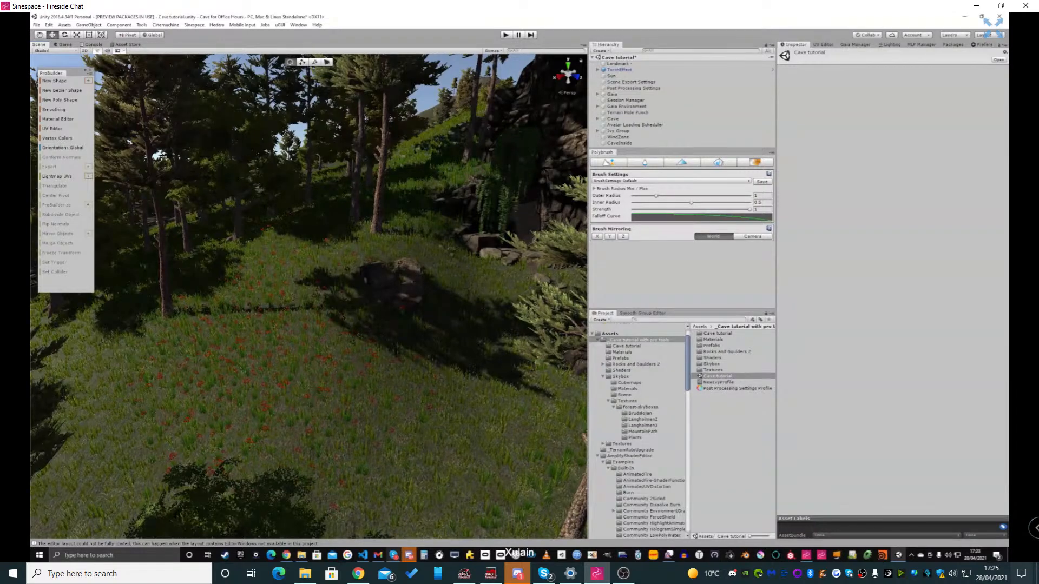
{"action": "mouse_move", "coordinate": [377, 555]}
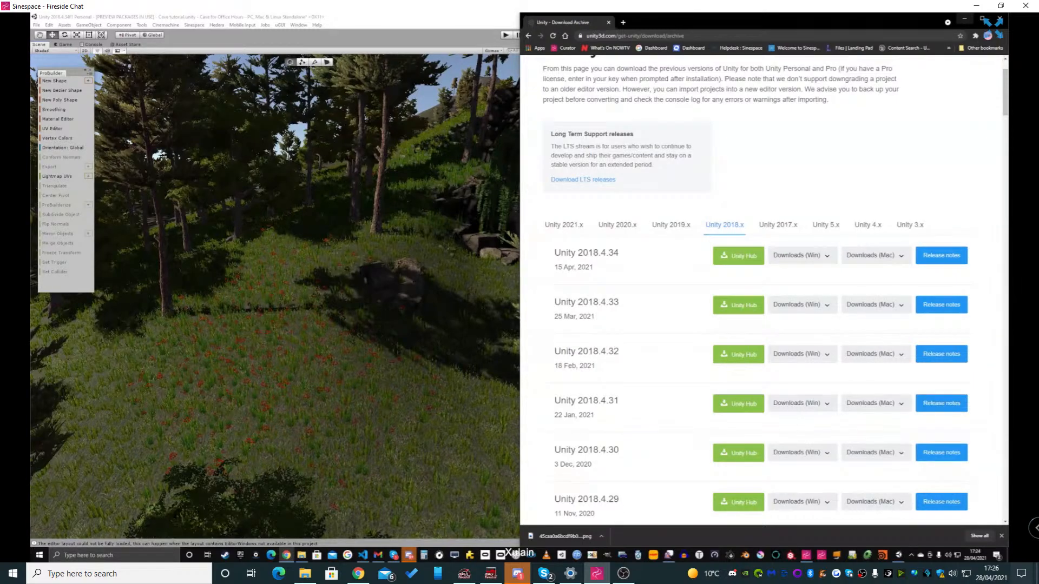
{"action": "left_click", "coordinate": [982, 21]}
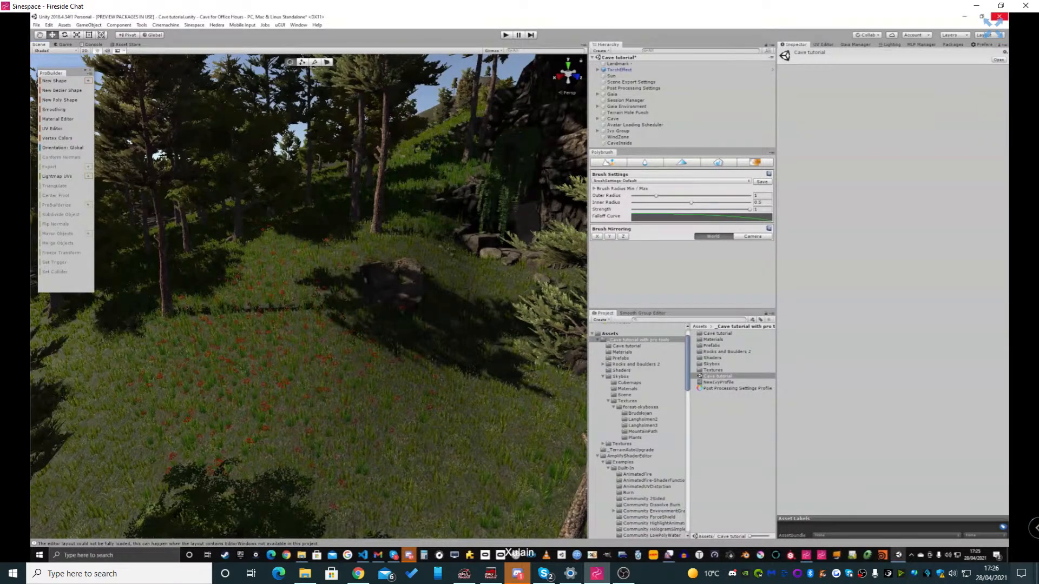
Switch to OBS Studio, set the Audio Output Capture device to Speakers (Realtek(R) Audio), and return to Sinespace
{"action": "mouse_move", "coordinate": [624, 574]}
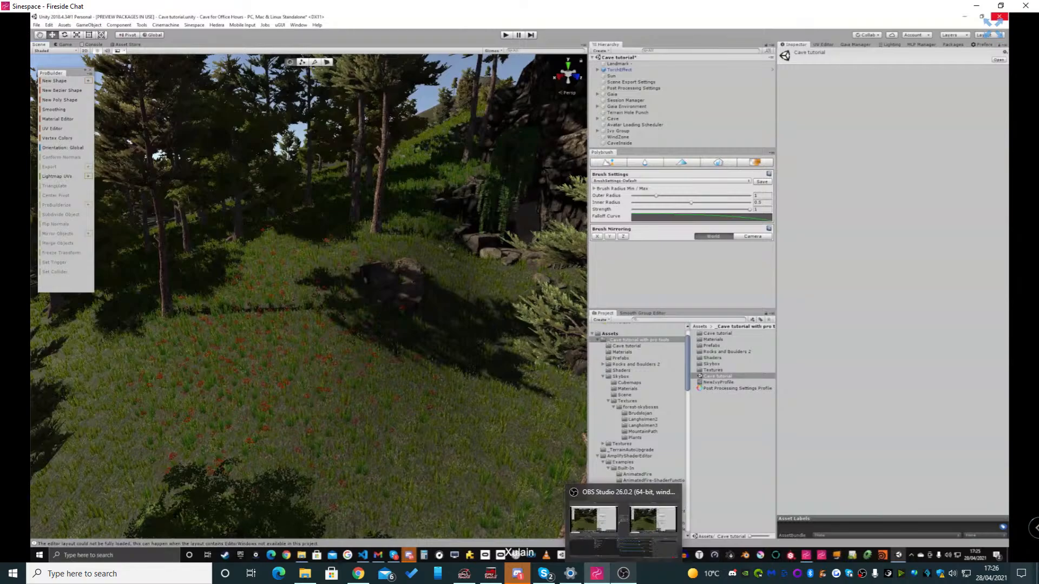
{"action": "left_click", "coordinate": [624, 520]}
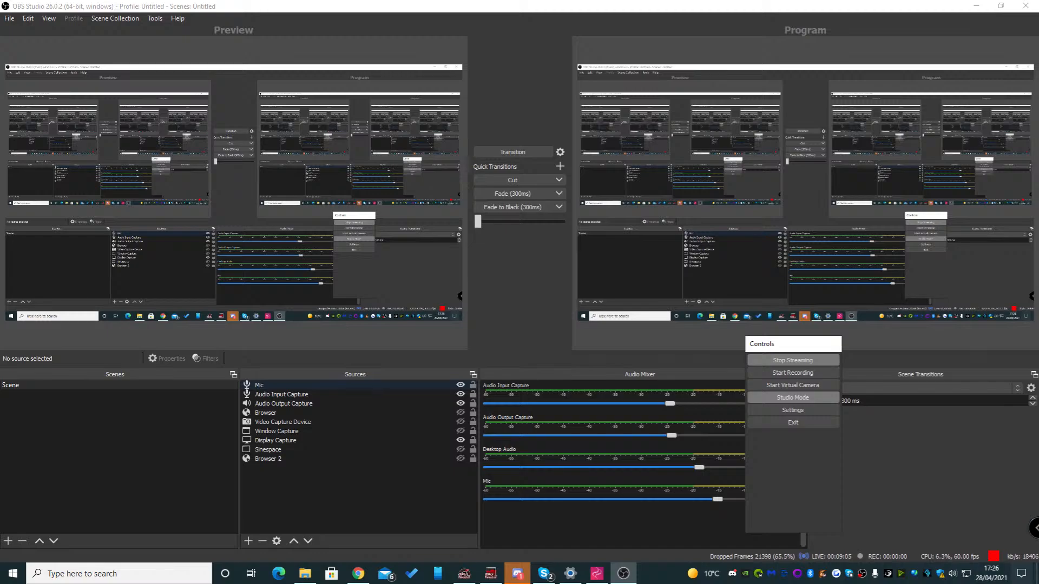
{"action": "left_click", "coordinate": [284, 403]}
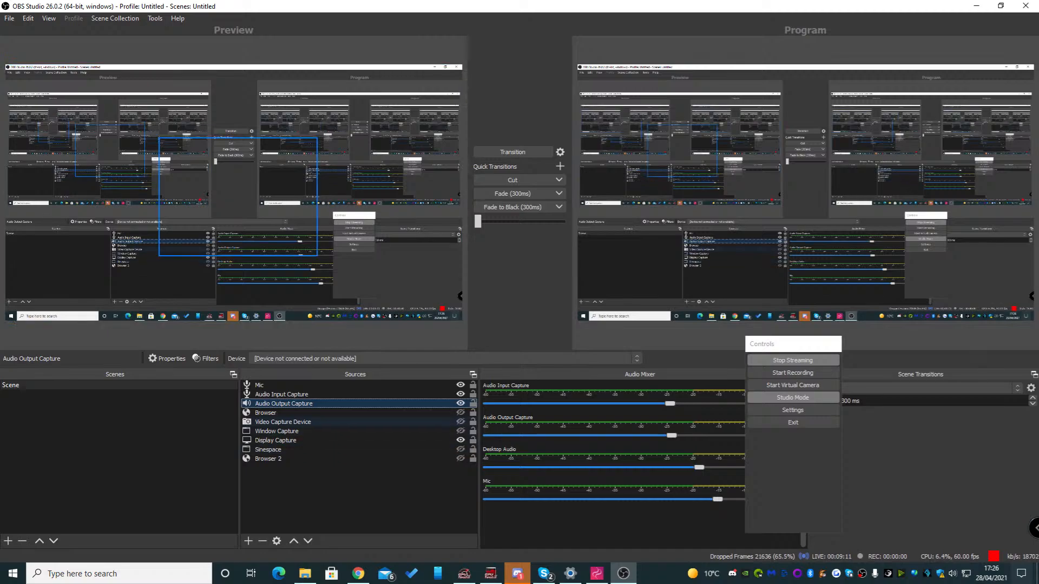
{"action": "double_click", "coordinate": [284, 404]}
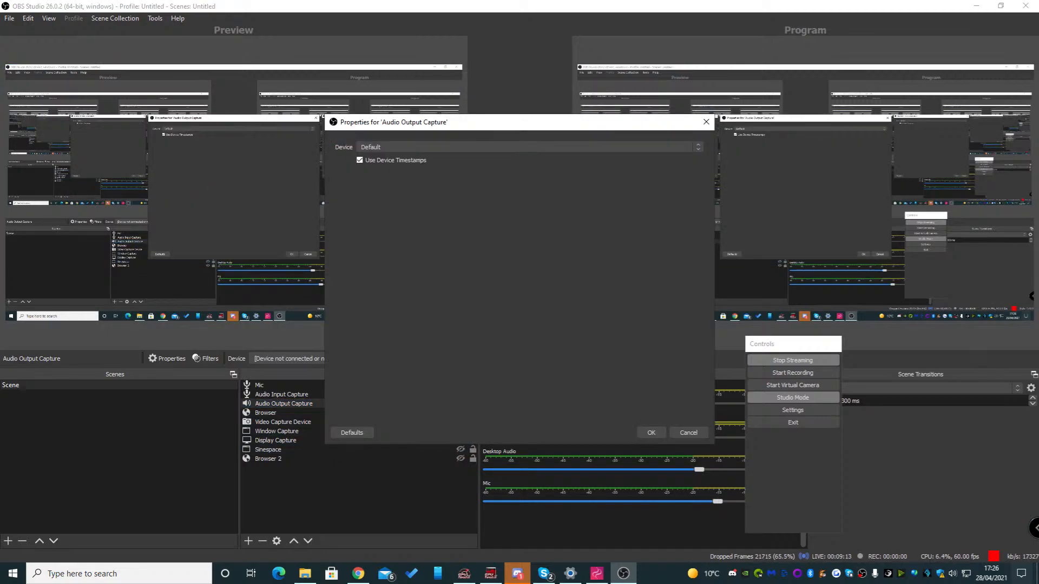
{"action": "left_click", "coordinate": [530, 147]}
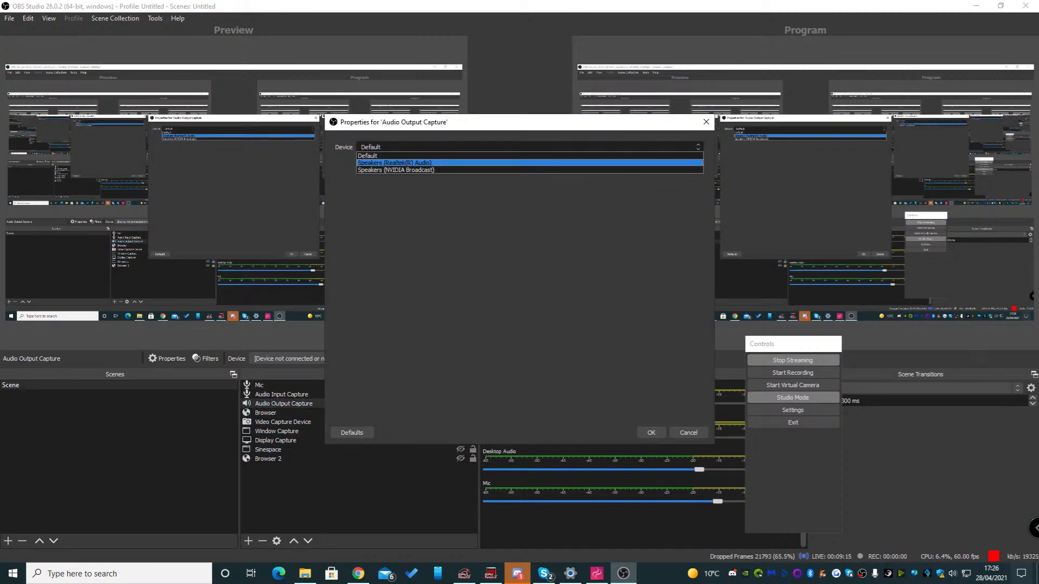
{"action": "left_click", "coordinate": [394, 163]}
{"action": "left_click", "coordinate": [651, 433]}
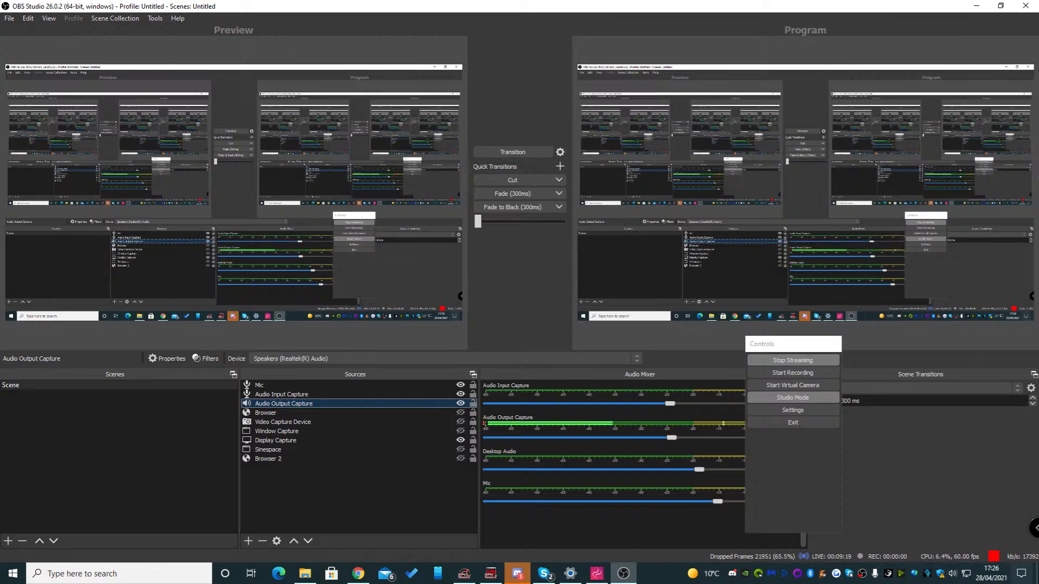
{"action": "left_click", "coordinate": [977, 6]}
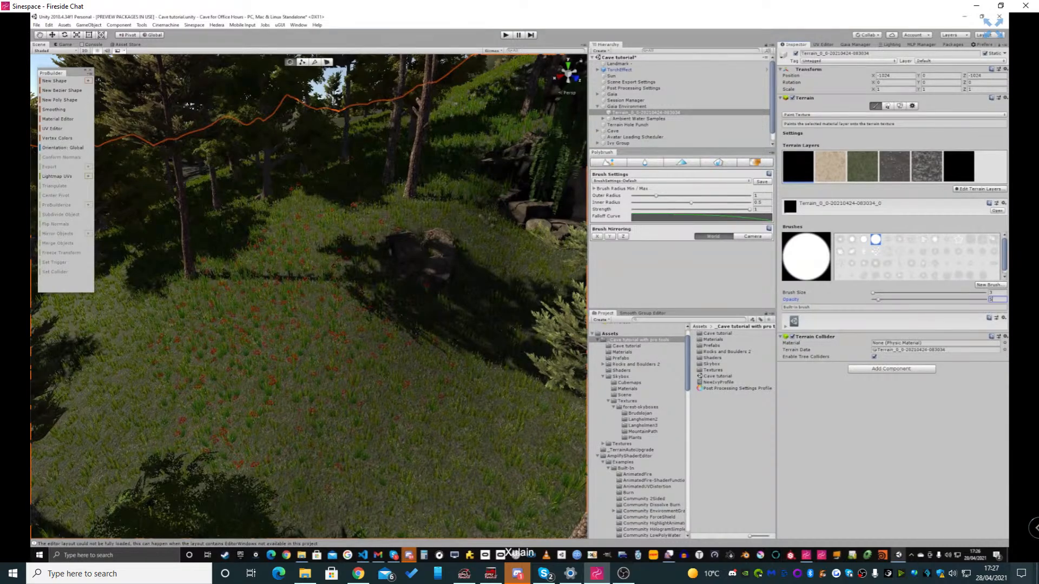
Paint a rounded hole into the grassy terrain in front of the boulder using the first terrain layer
{"action": "right_click_drag", "start_coordinate": [353, 368], "coordinate": [381, 388]}
{"action": "key", "text": "w"}
{"action": "mouse_move", "coordinate": [369, 382]}
{"action": "left_mouse_down"}
{"action": "mouse_move", "coordinate": [343, 352]}
{"action": "mouse_move", "coordinate": [354, 340]}
{"action": "left_mouse_up"}
{"action": "mouse_move", "coordinate": [428, 385]}
{"action": "left_mouse_down"}
{"action": "mouse_move", "coordinate": [397, 436]}
{"action": "mouse_move", "coordinate": [349, 362]}
{"action": "left_mouse_up"}
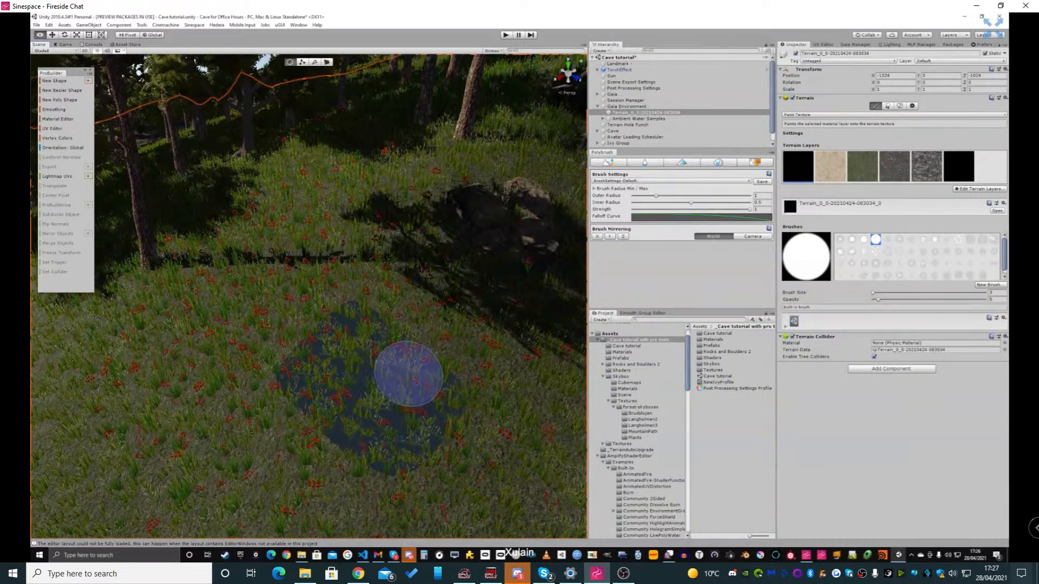
{"action": "mouse_move", "coordinate": [408, 376]}
{"action": "right_mouse_down"}
{"action": "mouse_move", "coordinate": [416, 401]}
{"action": "mouse_move", "coordinate": [462, 385]}
{"action": "mouse_move", "coordinate": [416, 387]}
{"action": "mouse_move", "coordinate": [383, 363]}
{"action": "right_mouse_up"}
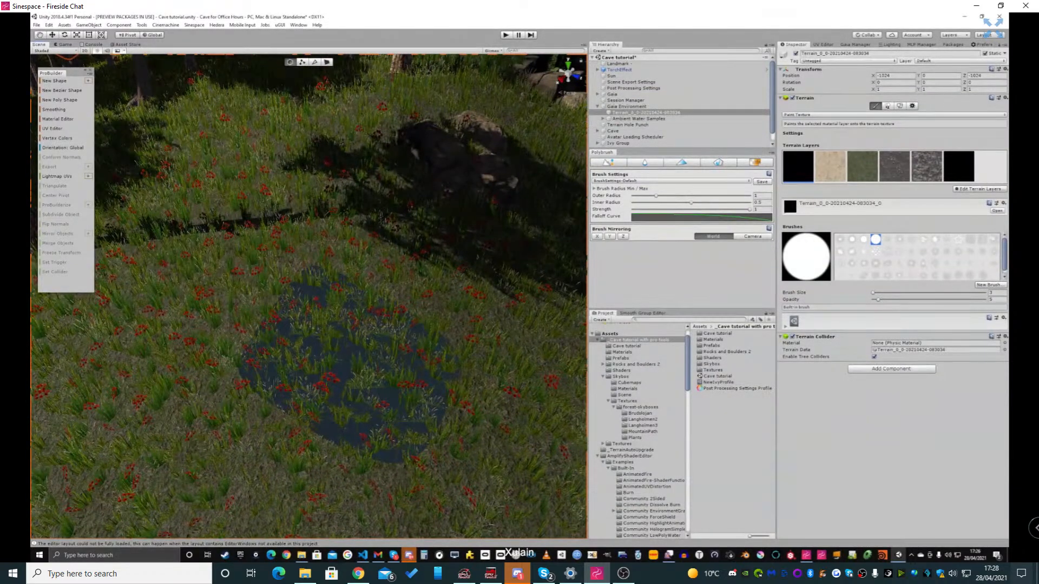
Enlarge the scene's Hierarchy list and add a 3D Sphere object to the scene
{"action": "left_click_drag", "start_coordinate": [647, 149], "coordinate": [646, 213]}
{"action": "right_click", "coordinate": [623, 180]}
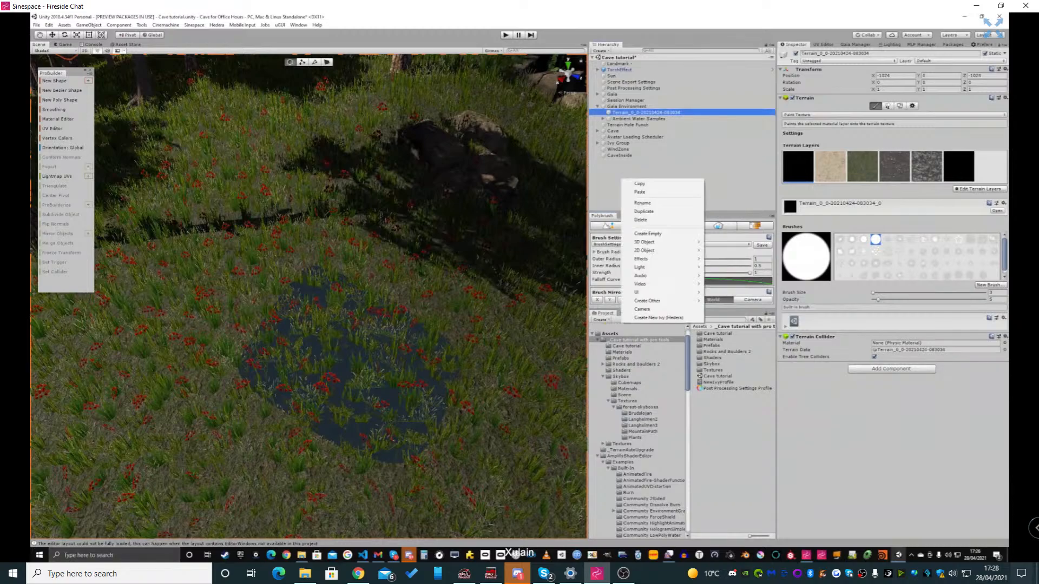
{"action": "mouse_move", "coordinate": [649, 242]}
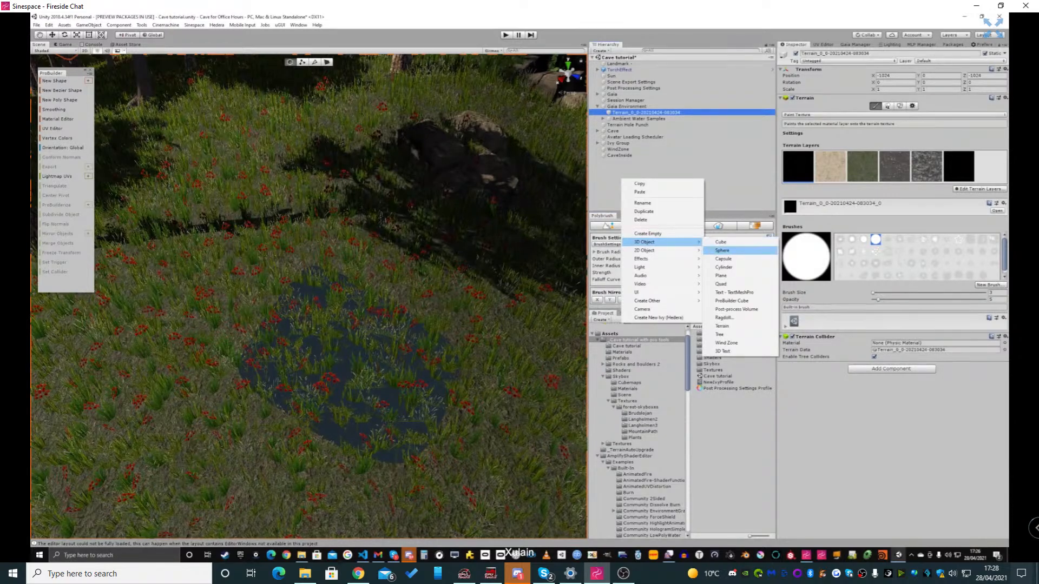
{"action": "left_click", "coordinate": [723, 250]}
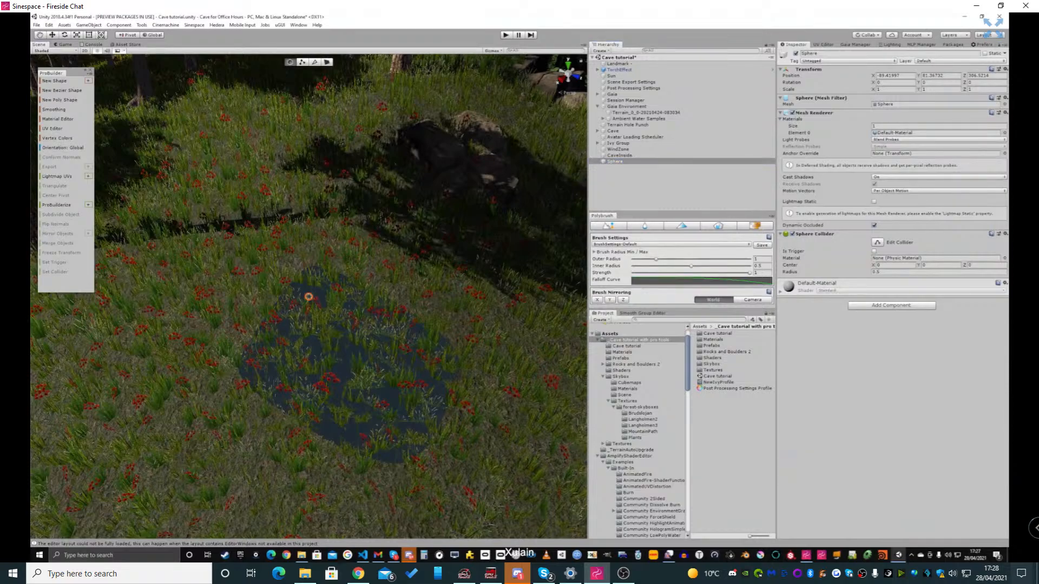
Move the sphere through the scene to a spot above the near edge of the painted terrain hole
{"action": "key", "text": "w"}
{"action": "left_click_drag", "start_coordinate": [308, 279], "coordinate": [335, 316]}
{"action": "mouse_move", "coordinate": [336, 317]}
{"action": "right_mouse_down"}
{"action": "mouse_move", "coordinate": [321, 317]}
{"action": "mouse_move", "coordinate": [336, 326]}
{"action": "right_mouse_up"}
{"action": "left_click_drag", "start_coordinate": [337, 326], "coordinate": [259, 336], "text": "alt"}
{"action": "left_click_drag", "start_coordinate": [374, 248], "coordinate": [421, 368]}
{"action": "right_click_drag", "start_coordinate": [421, 368], "coordinate": [452, 363]}
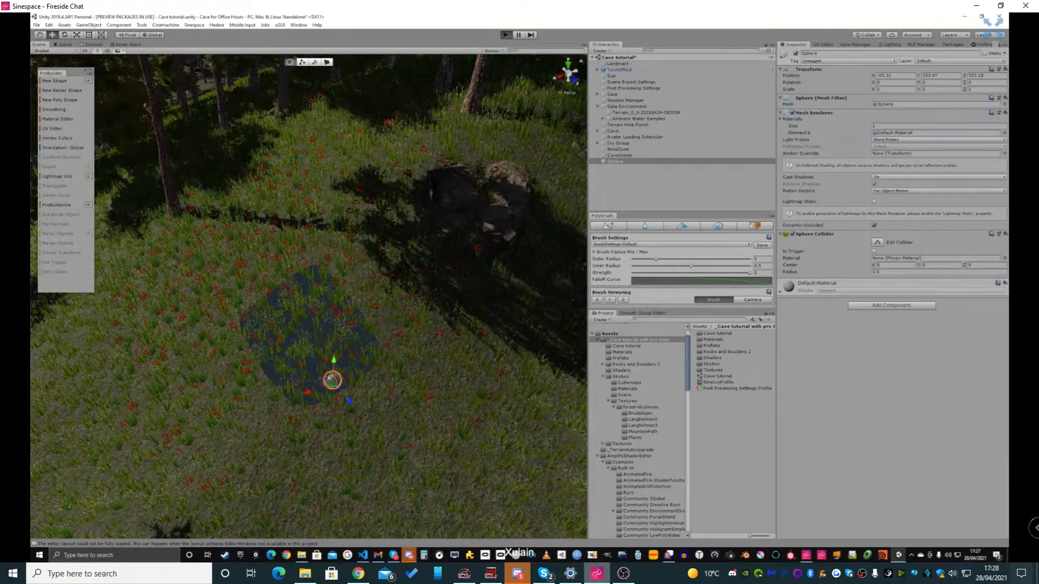
Review the package descriptions and versions of Polybrush, ProGrids and ProBuilder
{"action": "mouse_move", "coordinate": [597, 574]}
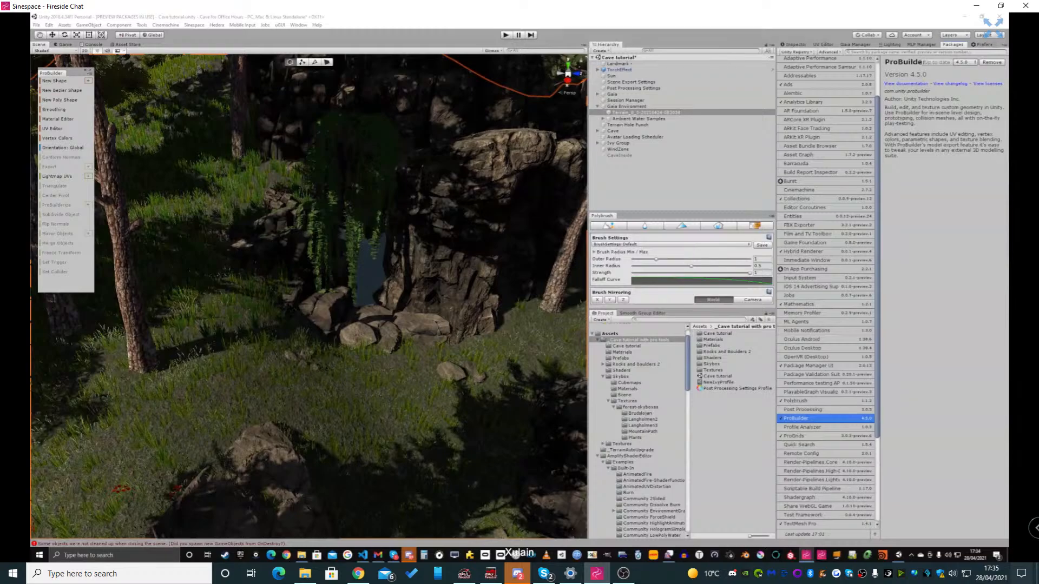
{"action": "left_click", "coordinate": [812, 401]}
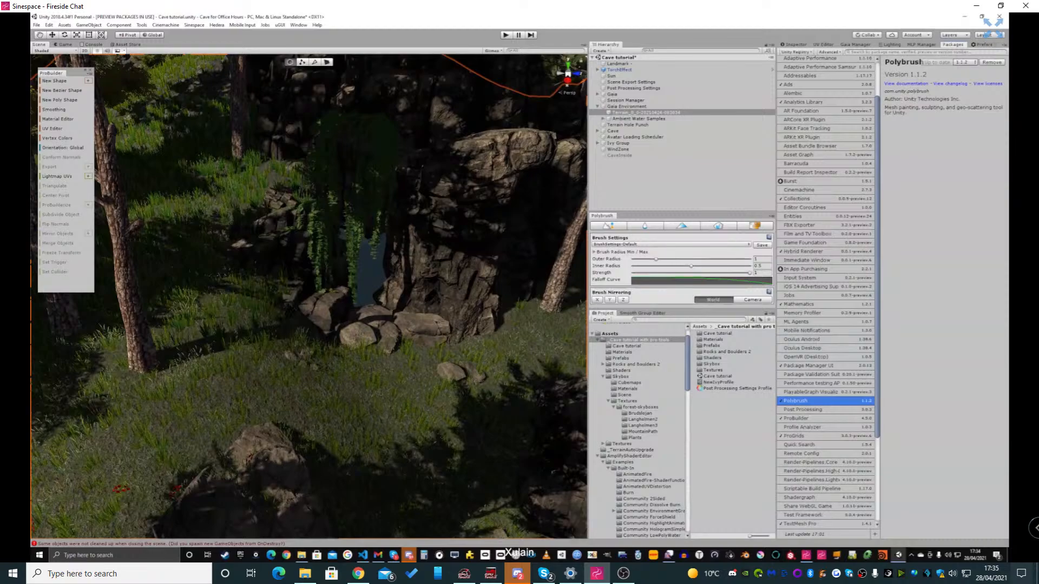
{"action": "left_click", "coordinate": [812, 436]}
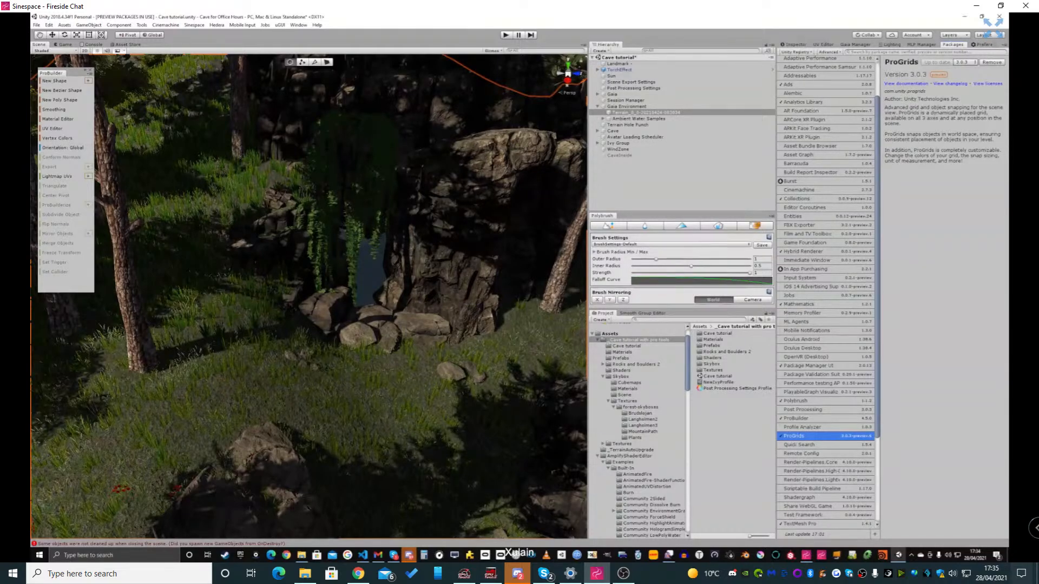
{"action": "mouse_move", "coordinate": [538, 420]}
{"action": "right_mouse_down"}
{"action": "mouse_move", "coordinate": [487, 373]}
{"action": "mouse_move", "coordinate": [508, 401]}
{"action": "mouse_move", "coordinate": [487, 406]}
{"action": "mouse_move", "coordinate": [498, 398]}
{"action": "right_mouse_up"}
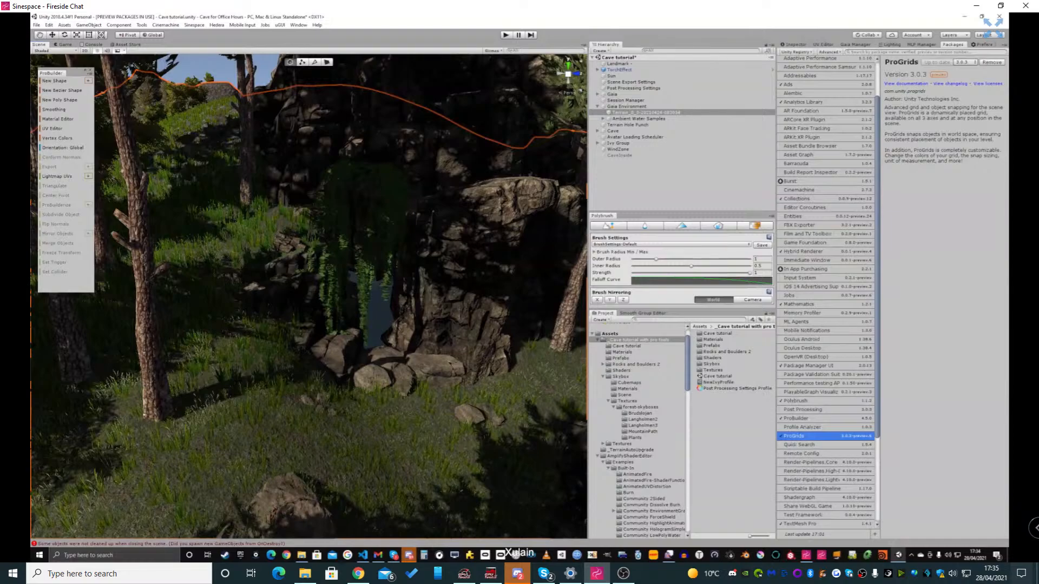
{"action": "left_click", "coordinate": [807, 419]}
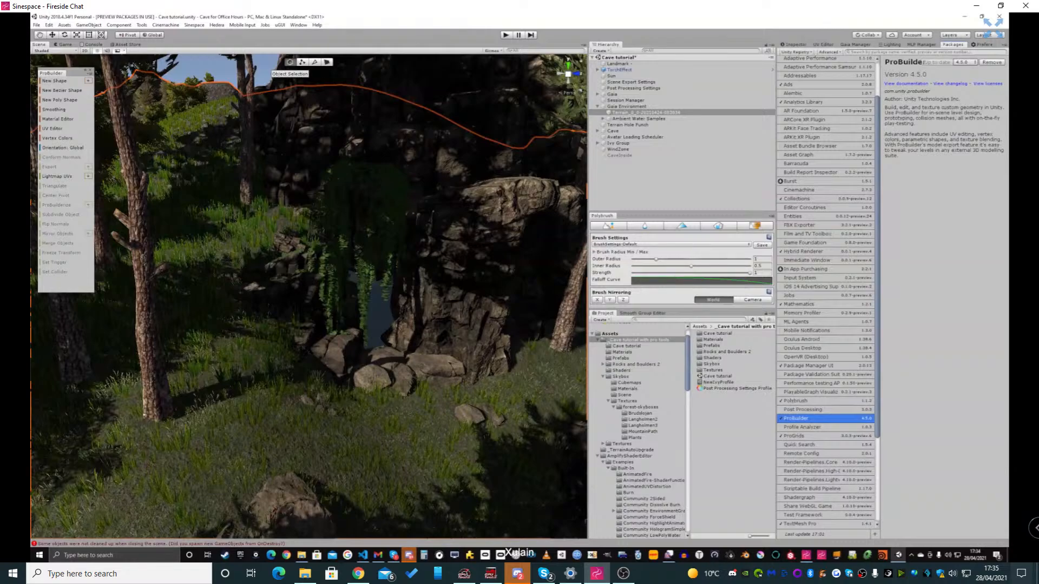
Cycle through ProBuilder's vertex, edge and face selection modes and return to object selection
{"action": "left_click", "coordinate": [314, 62]}
{"action": "left_click", "coordinate": [327, 61]}
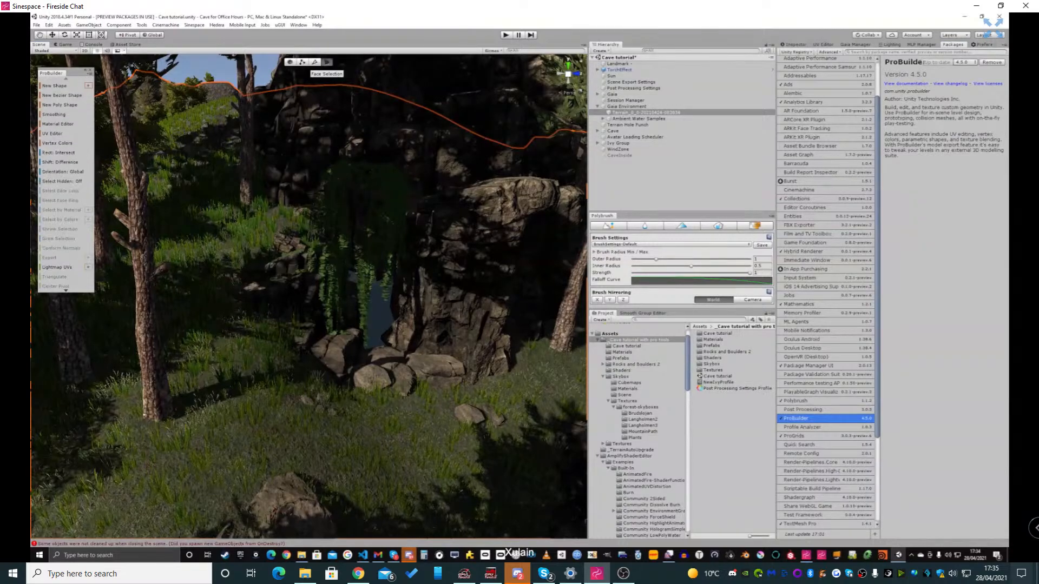
{"action": "left_click", "coordinate": [302, 61]}
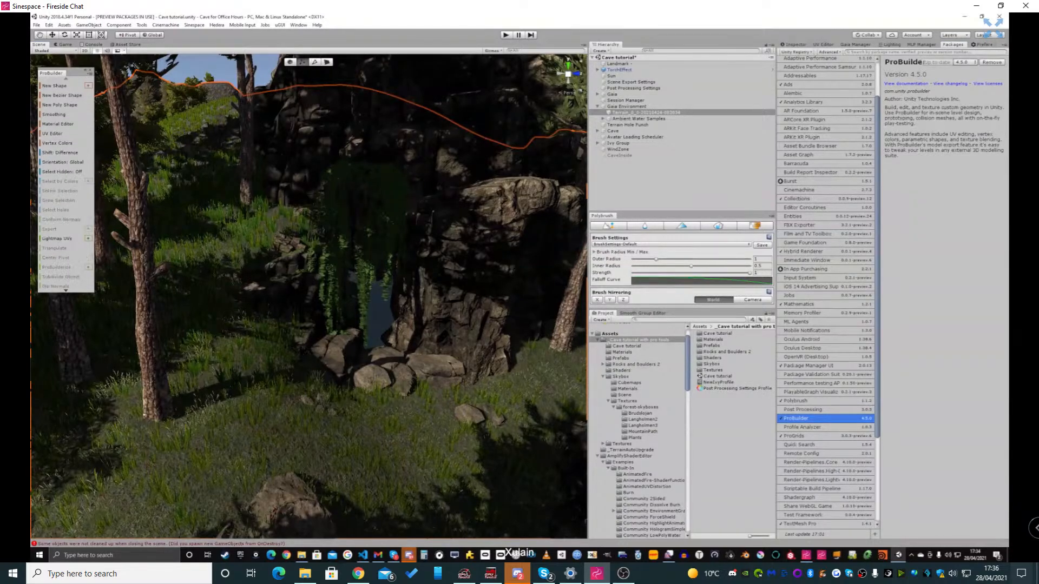
{"action": "left_click", "coordinate": [290, 62]}
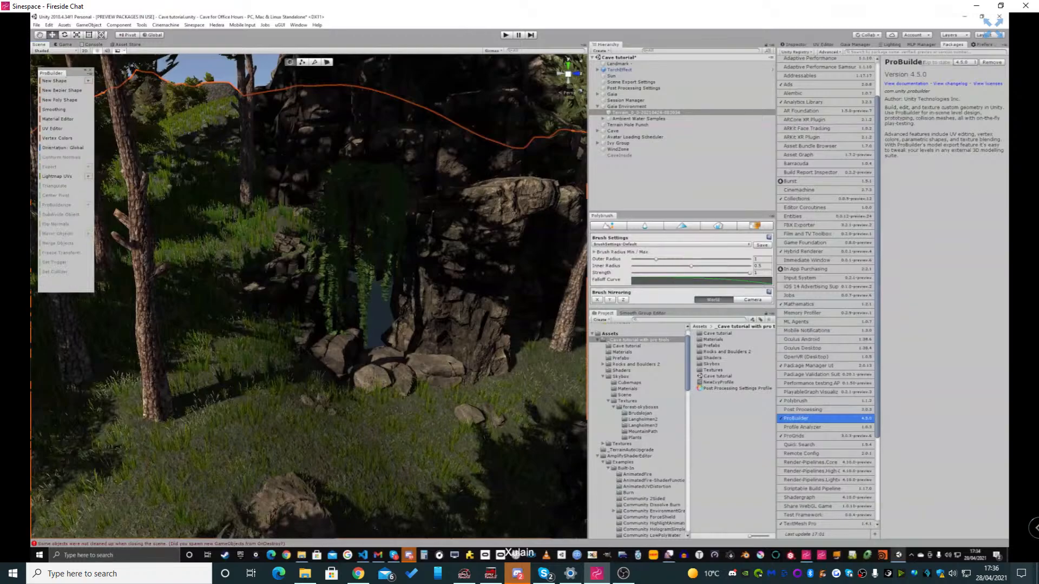
{"action": "right_click_drag", "start_coordinate": [325, 271], "coordinate": [331, 295]}
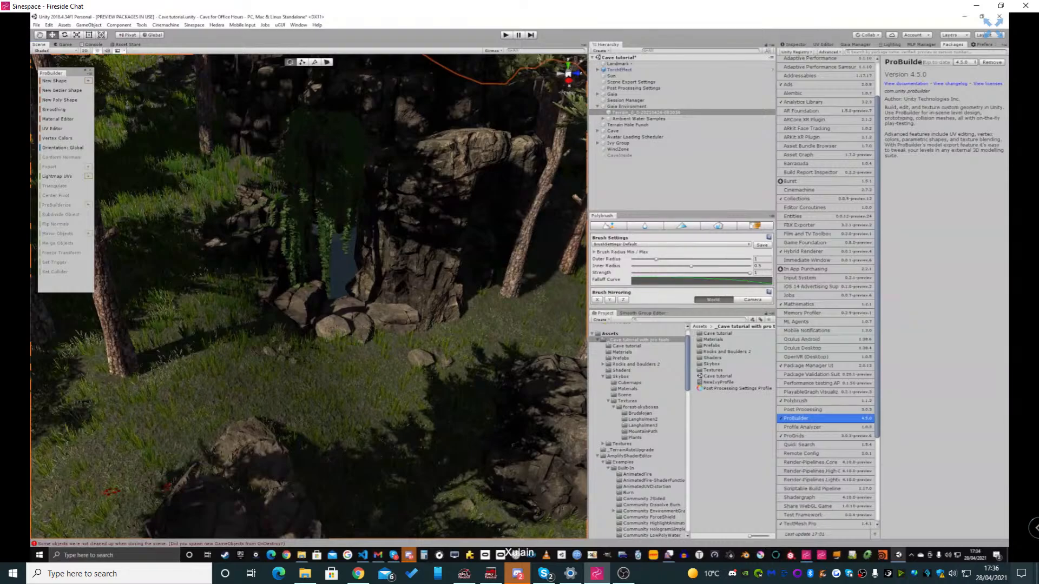
{"action": "left_click", "coordinate": [302, 62]}
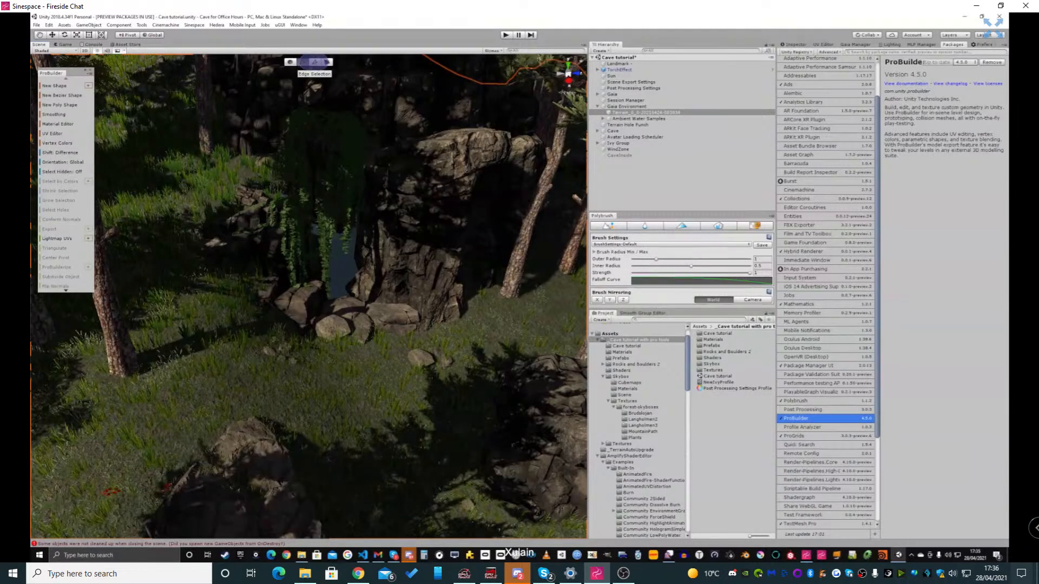
{"action": "left_click", "coordinate": [315, 62]}
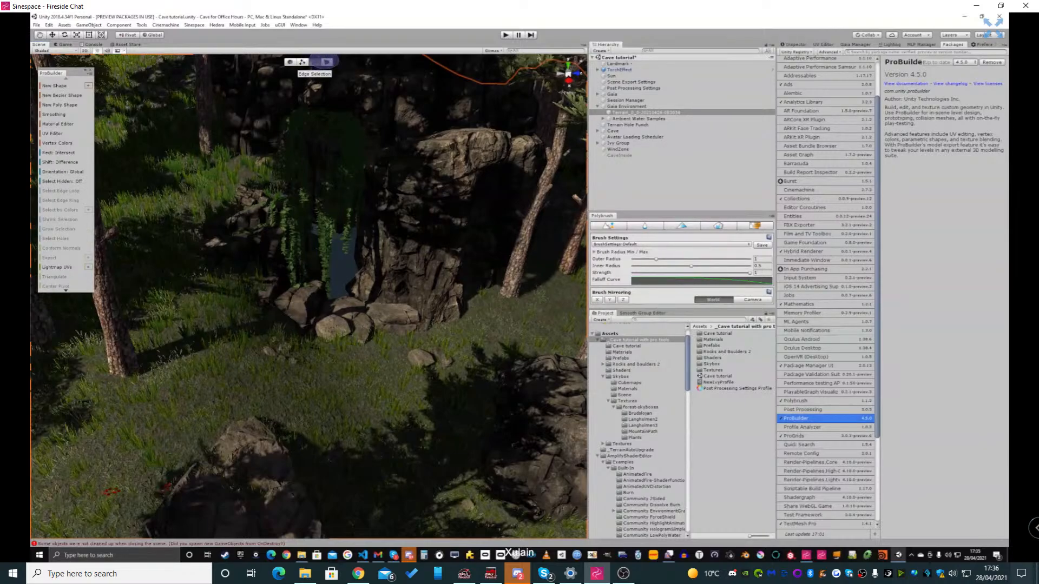
{"action": "left_click", "coordinate": [327, 62]}
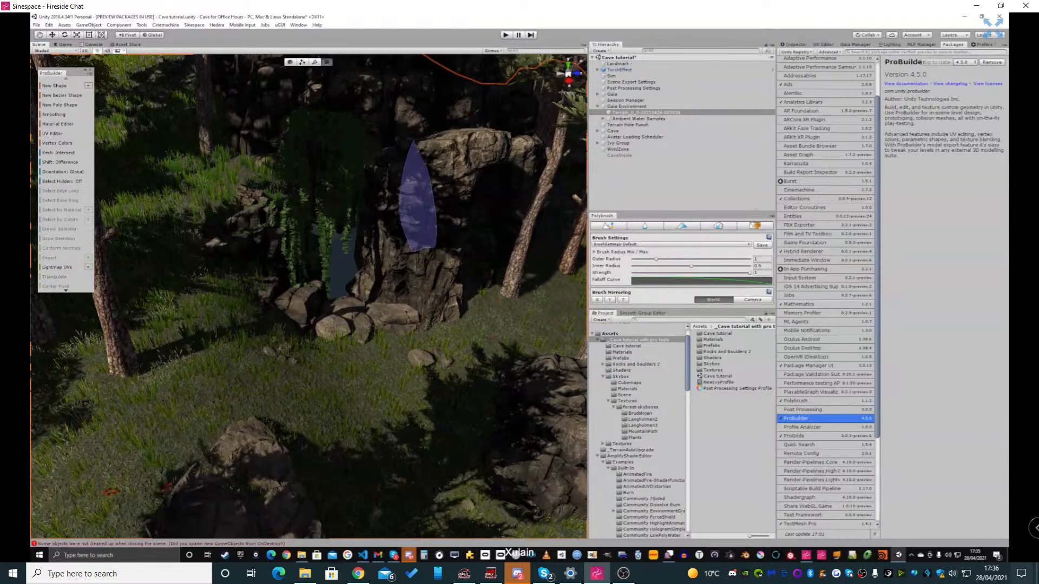
{"action": "key", "text": "Escape"}
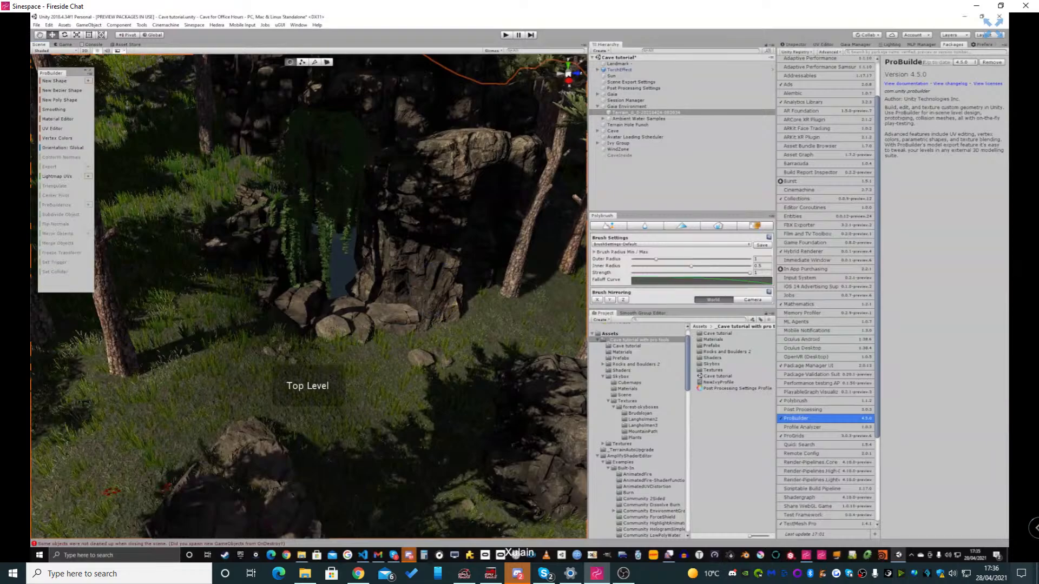
Examine the cave entrance and the rocks around it from closer up
{"action": "mouse_move", "coordinate": [336, 260]}
{"action": "right_mouse_down"}
{"action": "mouse_move", "coordinate": [299, 306]}
{"action": "mouse_move", "coordinate": [338, 251]}
{"action": "mouse_move", "coordinate": [343, 268]}
{"action": "mouse_move", "coordinate": [323, 275]}
{"action": "mouse_move", "coordinate": [323, 265]}
{"action": "mouse_move", "coordinate": [335, 272]}
{"action": "right_mouse_up"}
{"action": "key", "text": "w"}
{"action": "key", "text": "s"}
{"action": "key", "text": "w"}
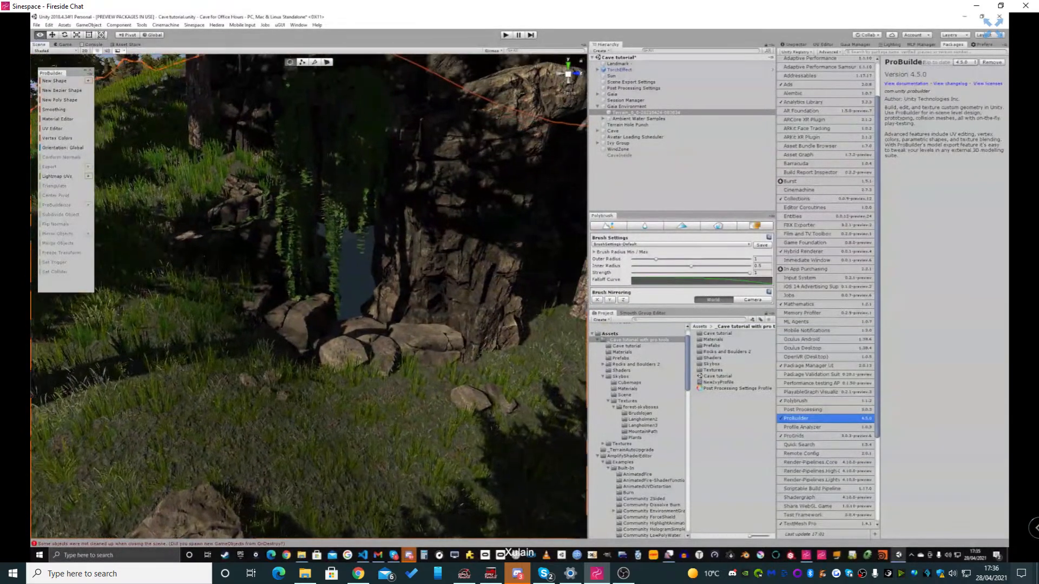
Examine the hillside above the cave and the rocks around its entrance from several viewpoints
{"action": "right_click_drag", "start_coordinate": [324, 270], "coordinate": [319, 261]}
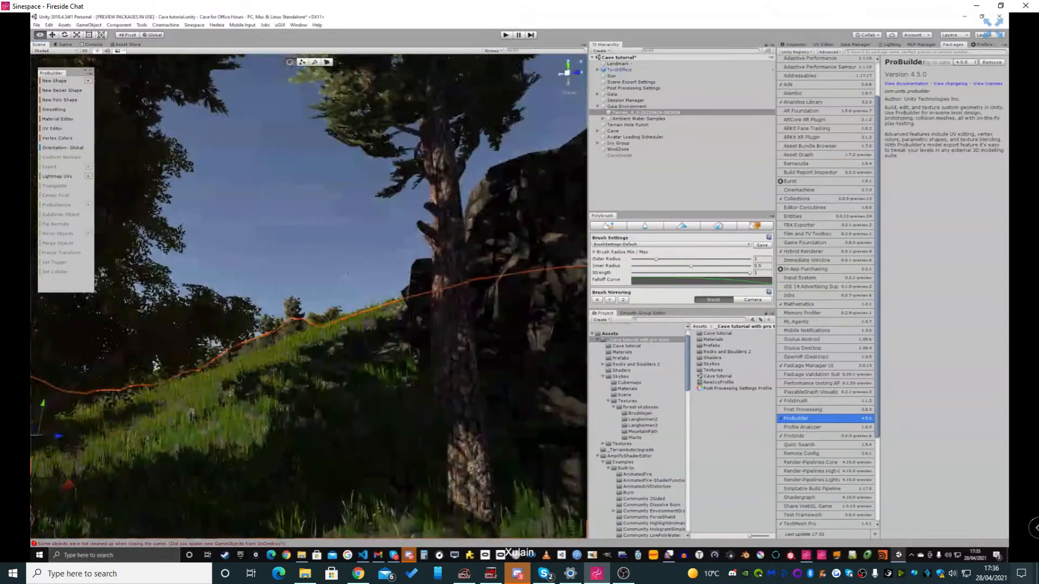
{"action": "right_click_drag", "start_coordinate": [303, 260], "coordinate": [428, 341]}
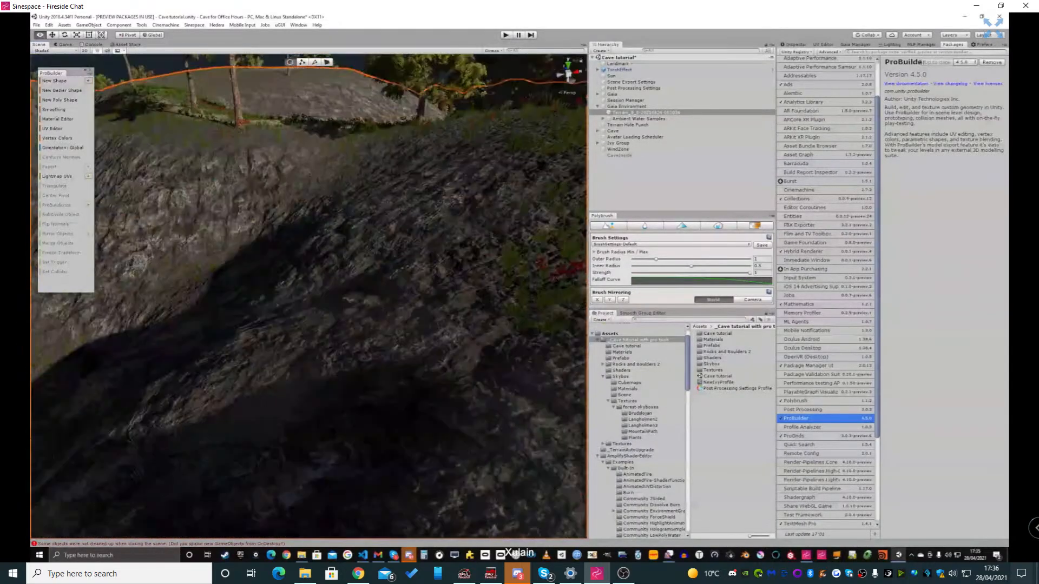
{"action": "right_click_drag", "start_coordinate": [347, 282], "coordinate": [238, 279]}
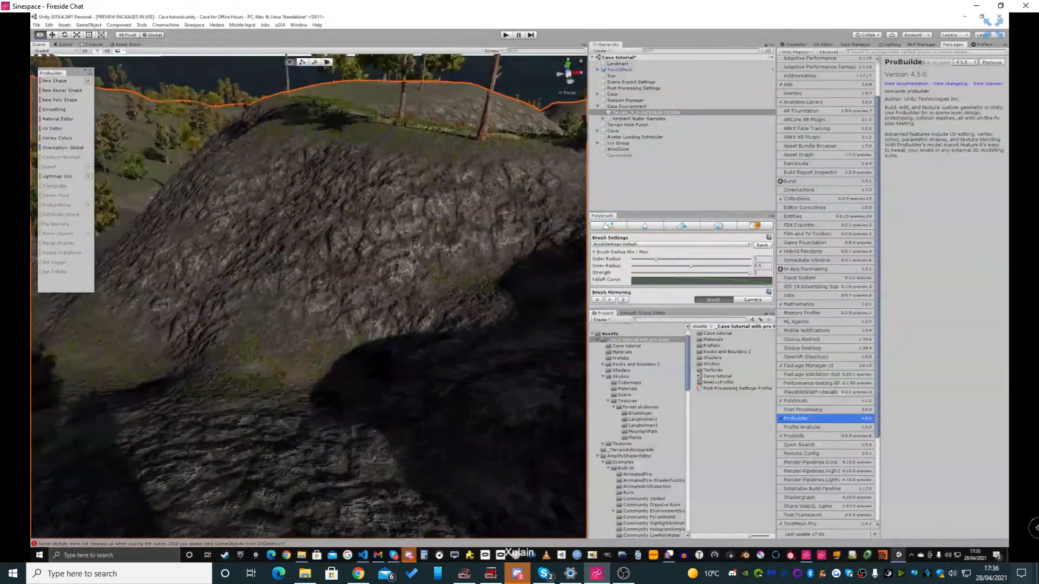
{"action": "right_click_drag", "start_coordinate": [309, 292], "coordinate": [389, 266]}
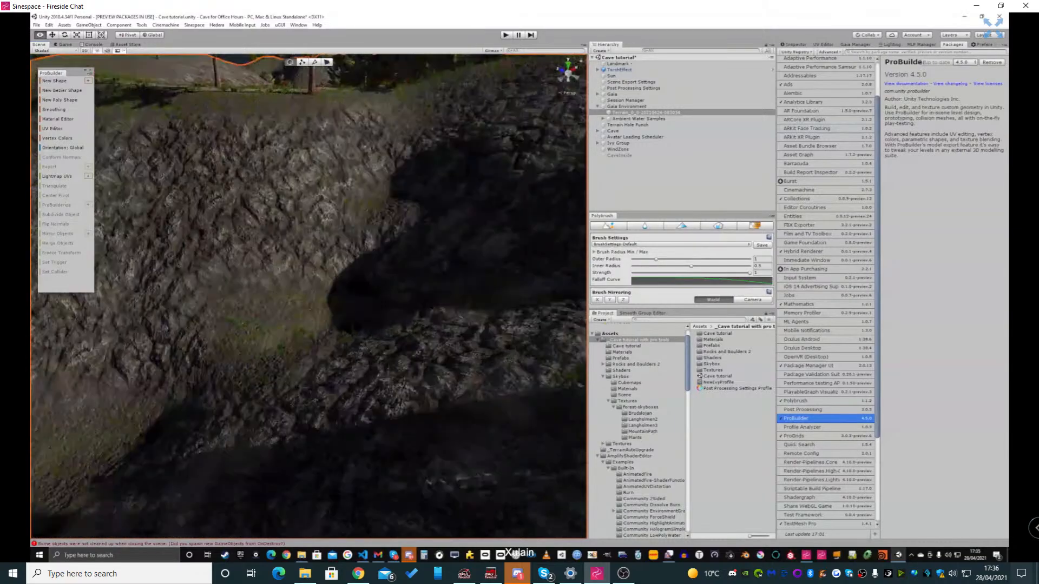
{"action": "right_click_drag", "start_coordinate": [324, 292], "coordinate": [346, 298]}
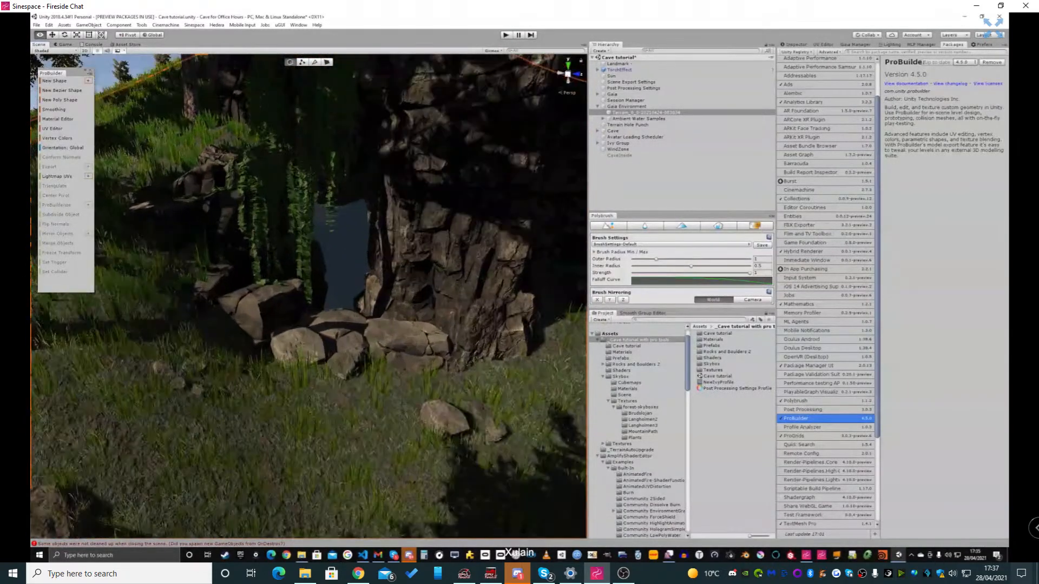
{"action": "right_click_drag", "start_coordinate": [358, 212], "coordinate": [389, 228]}
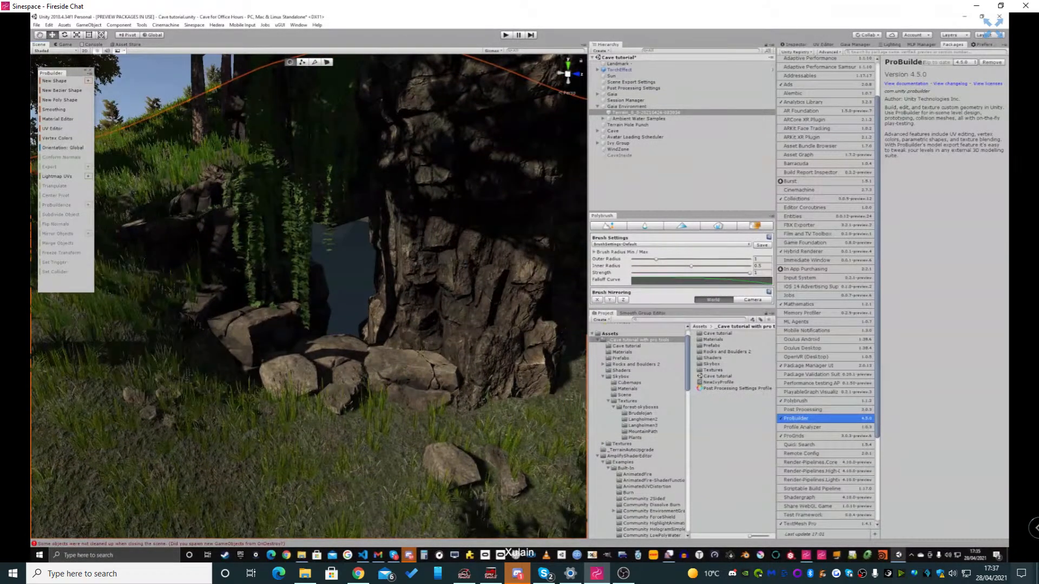
{"action": "mouse_move", "coordinate": [346, 281]}
{"action": "right_mouse_down"}
{"action": "mouse_move", "coordinate": [325, 295]}
{"action": "mouse_move", "coordinate": [349, 284]}
{"action": "mouse_move", "coordinate": [370, 292]}
{"action": "mouse_move", "coordinate": [362, 290]}
{"action": "right_mouse_up"}
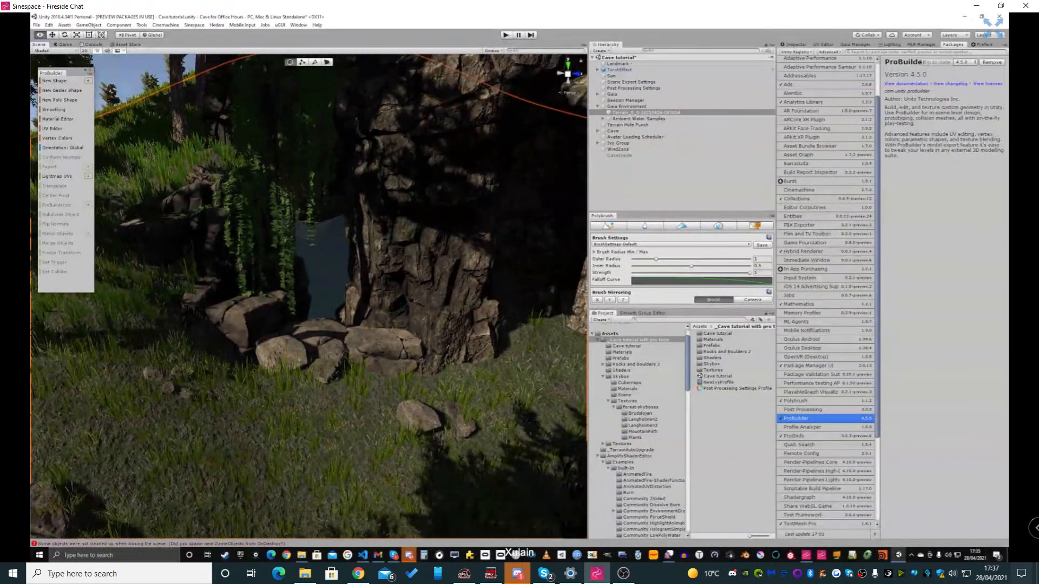
{"action": "left_click_drag", "start_coordinate": [363, 289], "coordinate": [347, 293], "text": "alt"}
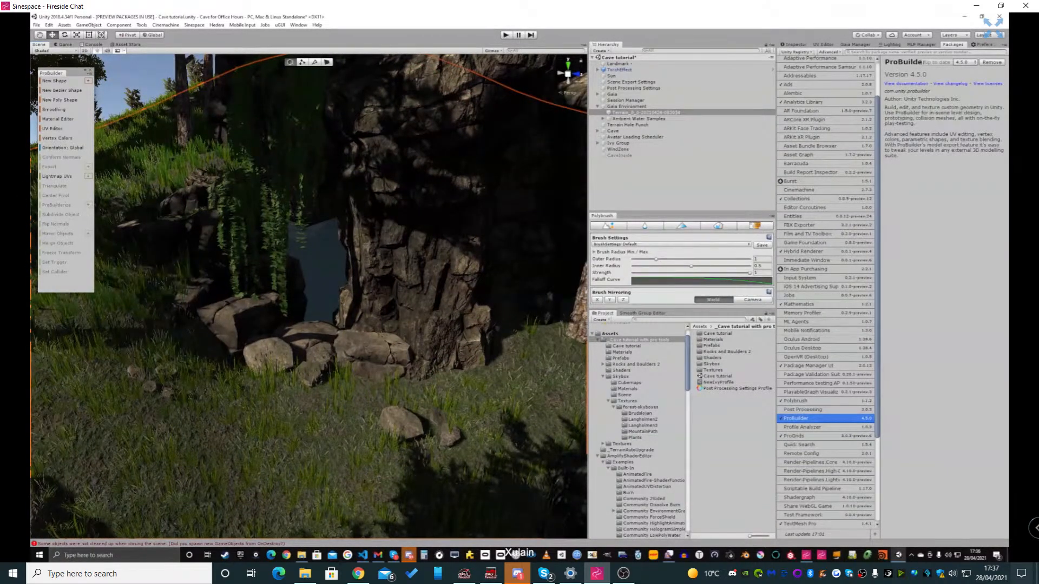
Start a new ProBuilder shape of type Cube and preview it on the rocks near the cave entrance
{"action": "left_click", "coordinate": [54, 81]}
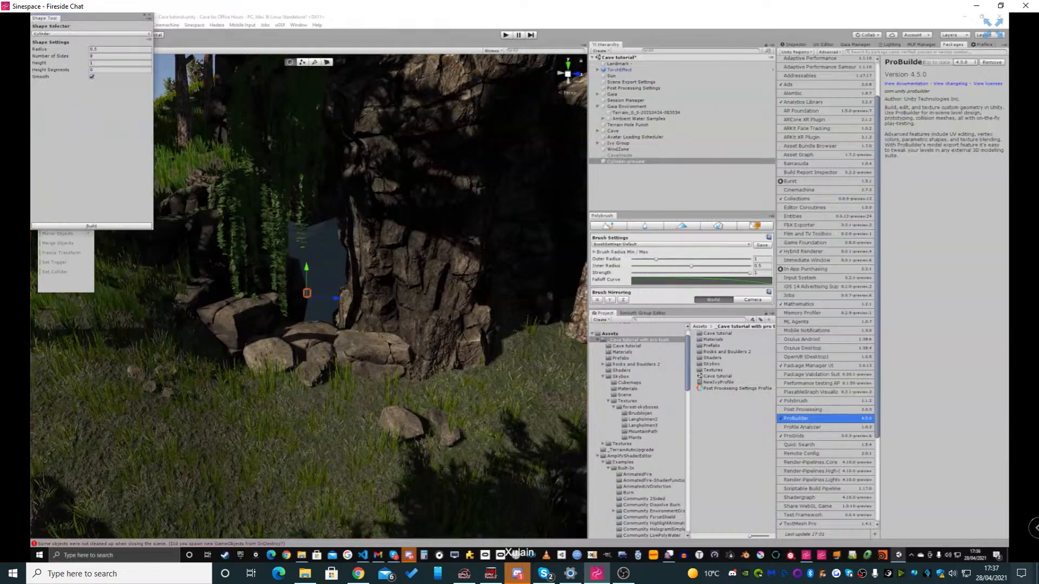
{"action": "left_click", "coordinate": [66, 33]}
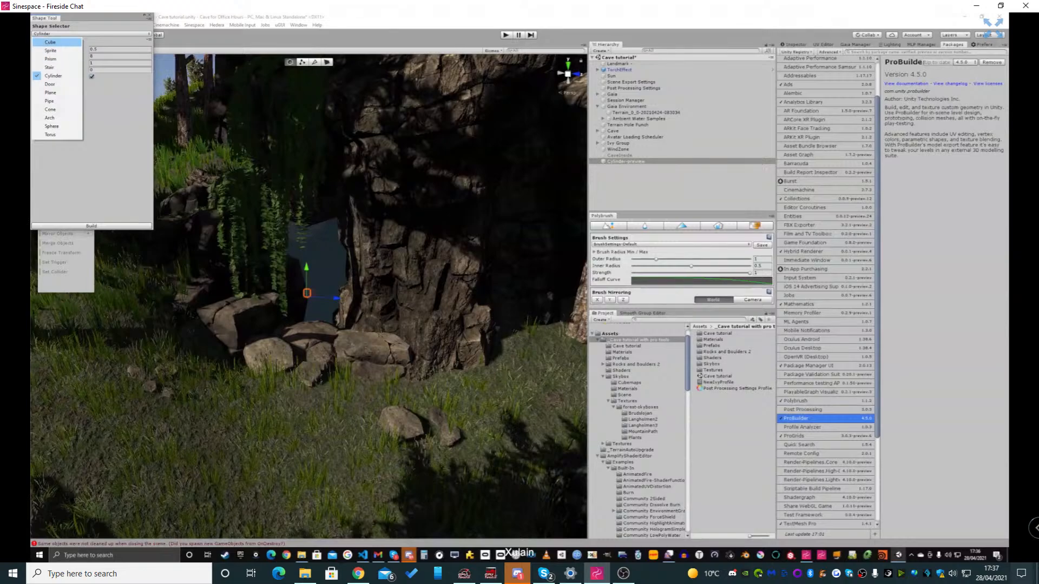
{"action": "left_click", "coordinate": [50, 42]}
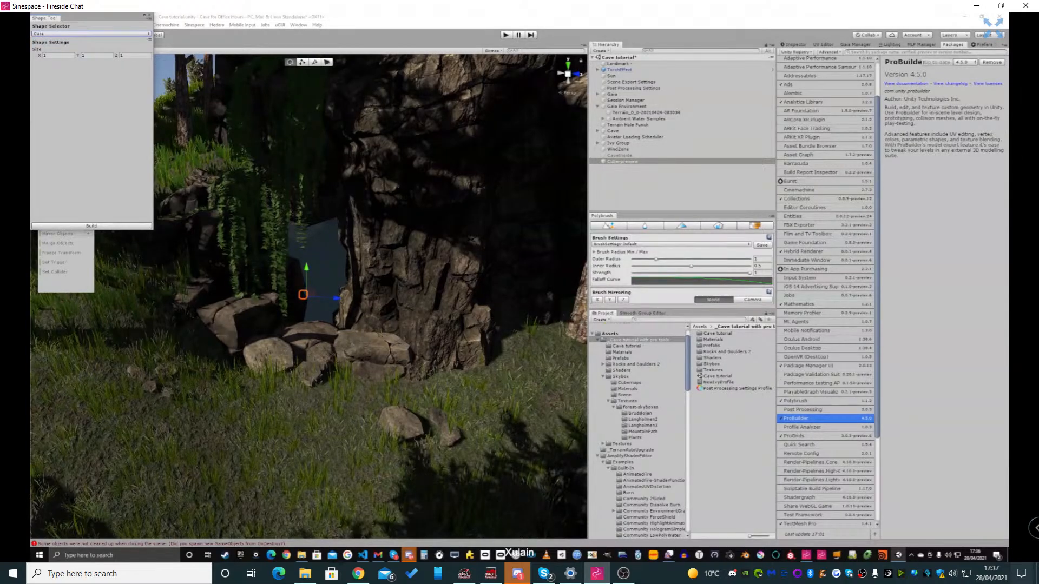
{"action": "right_click_drag", "start_coordinate": [312, 295], "coordinate": [374, 313]}
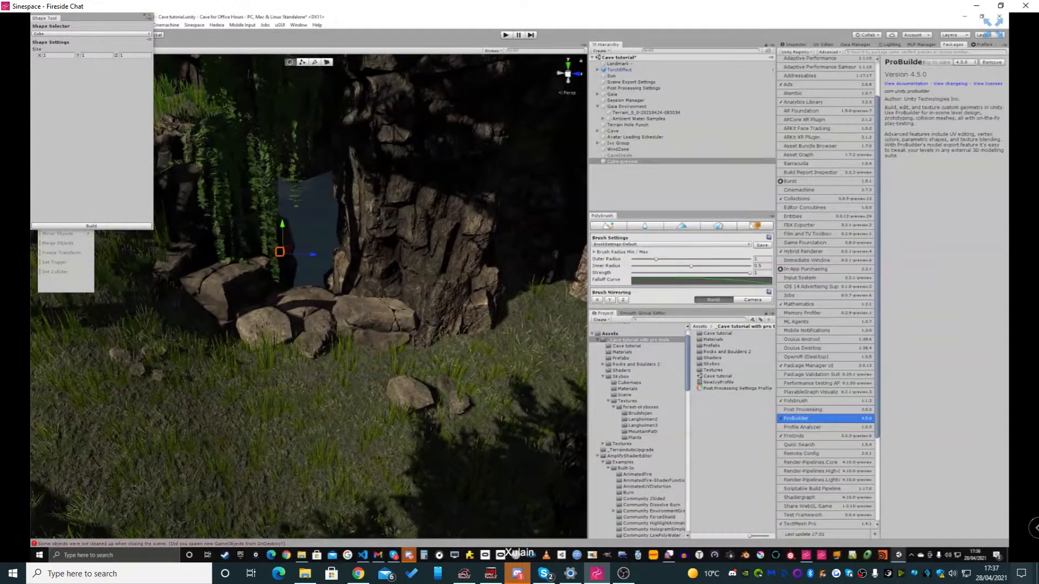
{"action": "left_click", "coordinate": [313, 320]}
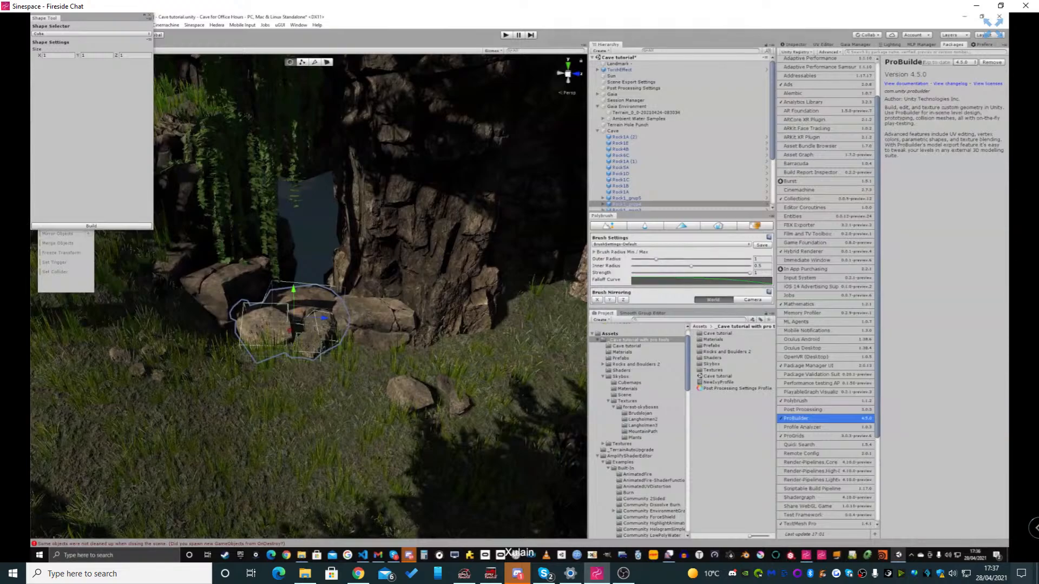
{"action": "right_click_drag", "start_coordinate": [313, 320], "coordinate": [284, 303]}
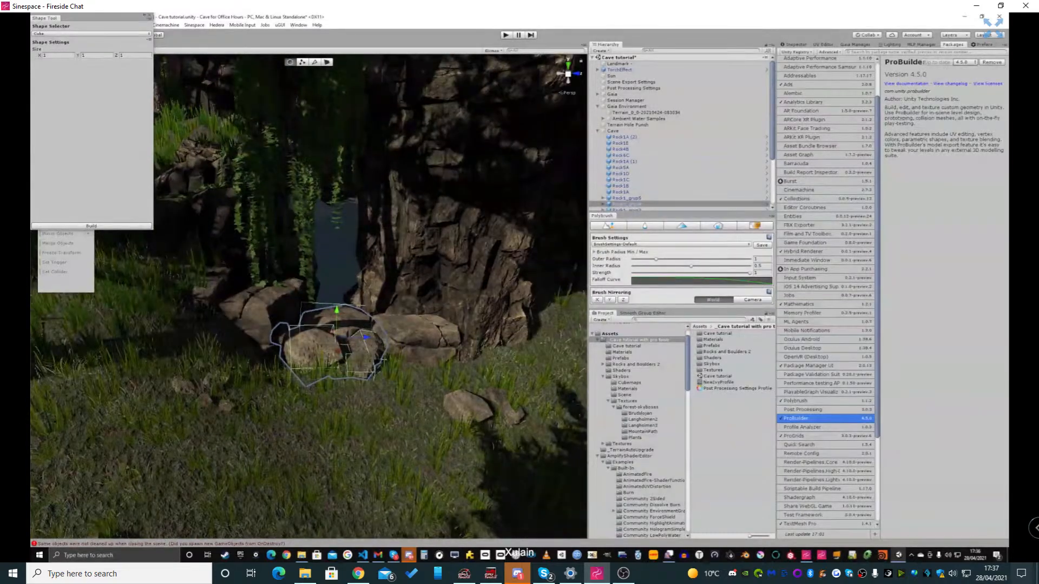
{"action": "left_click", "coordinate": [150, 16]}
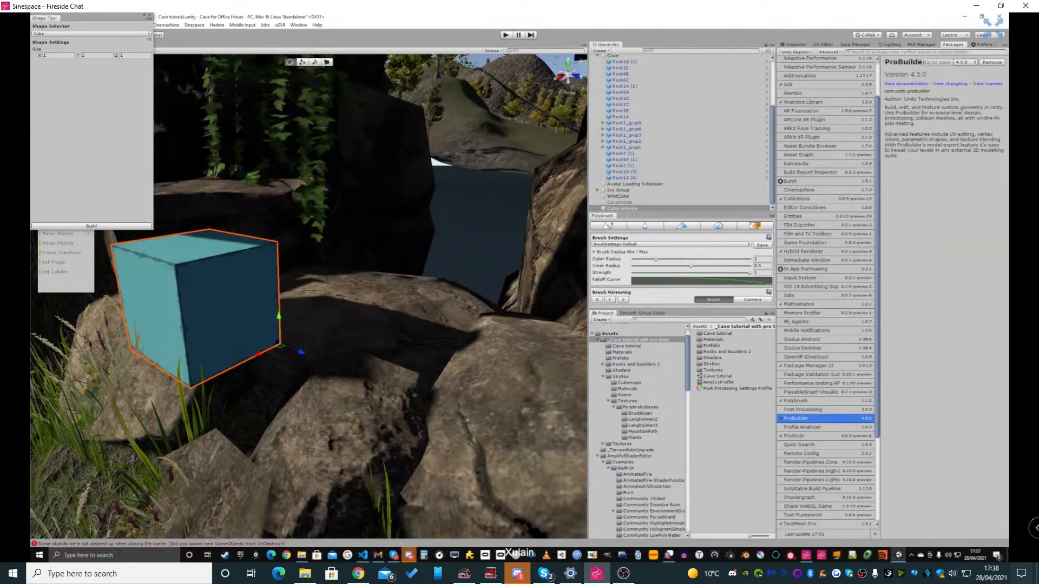
Move the cube preview across the rocks to sit beside the rock wall at the cave entrance
{"action": "right_click_drag", "start_coordinate": [281, 342], "coordinate": [336, 349]}
{"action": "key", "text": "a"}
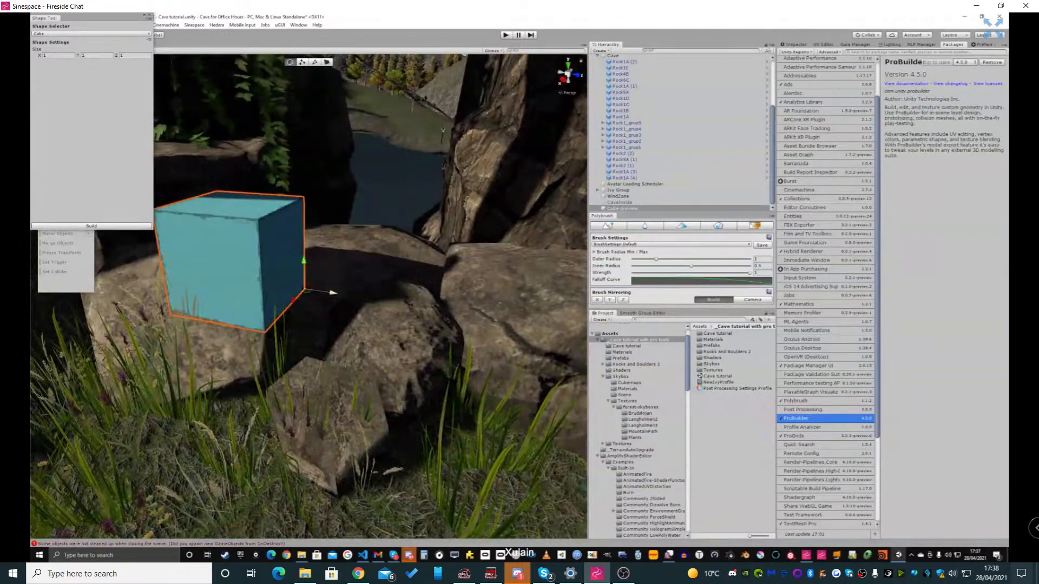
{"action": "left_click_drag", "start_coordinate": [334, 293], "coordinate": [522, 319]}
{"action": "key", "text": "d"}
{"action": "mouse_move", "coordinate": [523, 319]}
{"action": "right_mouse_down"}
{"action": "mouse_move", "coordinate": [542, 318]}
{"action": "mouse_move", "coordinate": [487, 320]}
{"action": "mouse_move", "coordinate": [519, 322]}
{"action": "right_mouse_up"}
{"action": "key", "text": "a"}
{"action": "left_click_drag", "start_coordinate": [311, 308], "coordinate": [451, 241]}
{"action": "key", "text": "a"}
{"action": "right_click_drag", "start_coordinate": [451, 241], "coordinate": [482, 234]}
{"action": "key", "text": "s"}
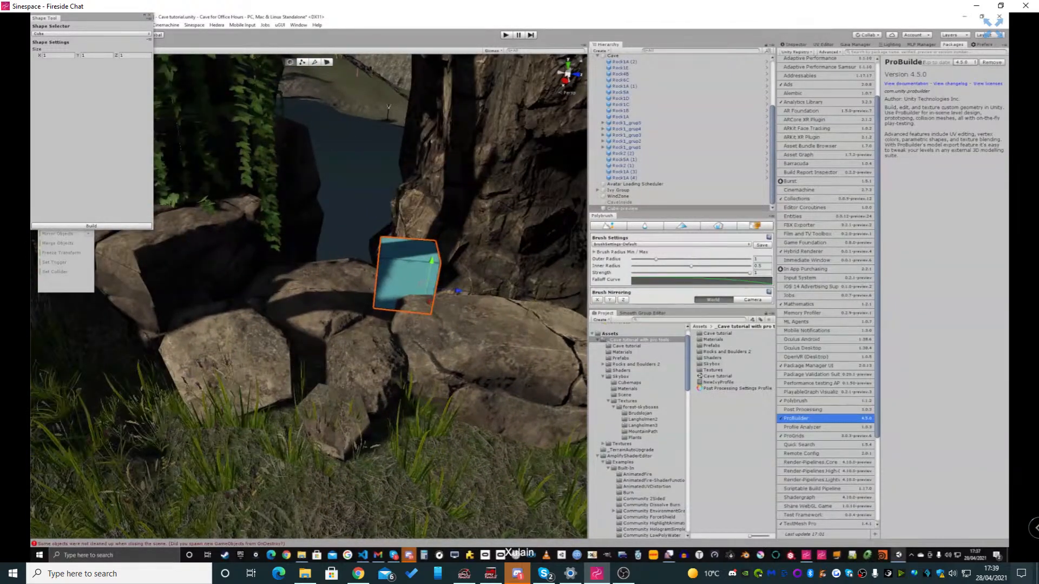
Switch the cube preview to vertex selection mode and return to object selection
{"action": "key", "text": "w"}
{"action": "right_click_drag", "start_coordinate": [482, 233], "coordinate": [492, 211]}
{"action": "right_click_drag", "start_coordinate": [363, 140], "coordinate": [377, 142]}
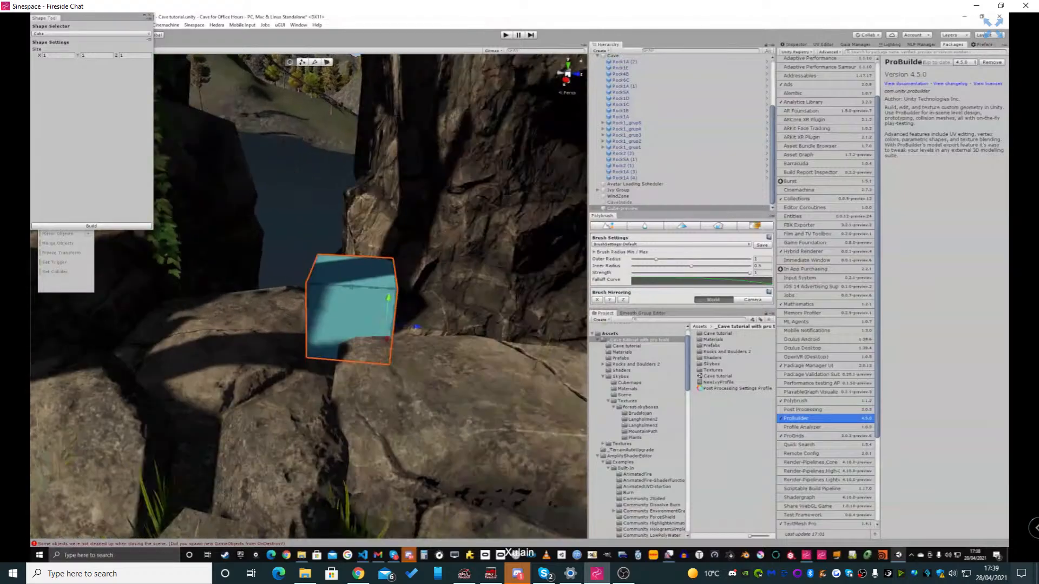
{"action": "right_click_drag", "start_coordinate": [378, 216], "coordinate": [305, 233]}
{"action": "key", "text": "a"}
{"action": "key", "text": "d"}
{"action": "key", "text": "a"}
{"action": "key", "text": "d"}
{"action": "key", "text": "a"}
{"action": "key", "text": "a"}
{"action": "key", "text": "d"}
{"action": "left_click", "coordinate": [303, 63]}
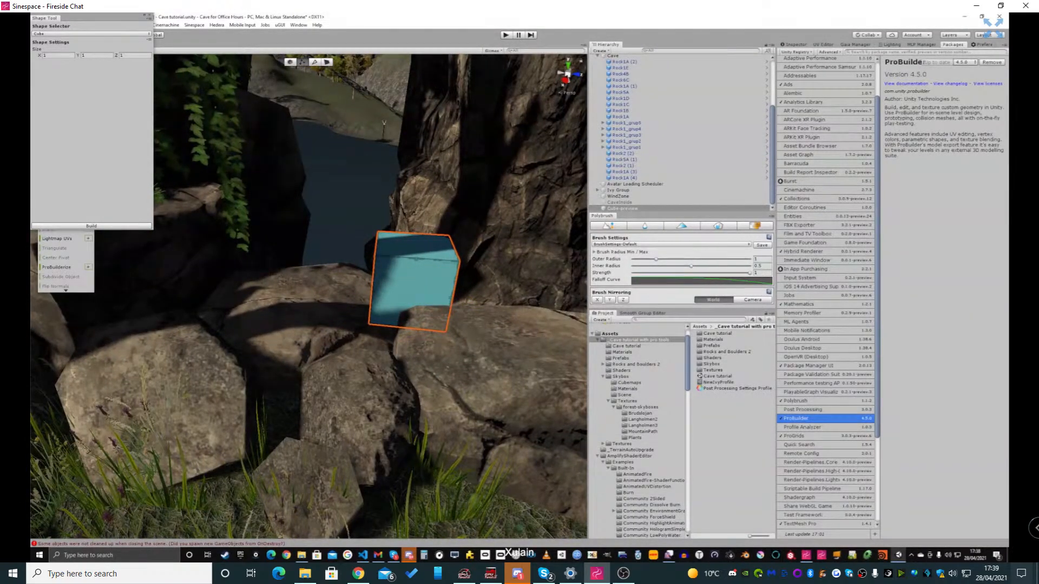
{"action": "left_click", "coordinate": [290, 63]}
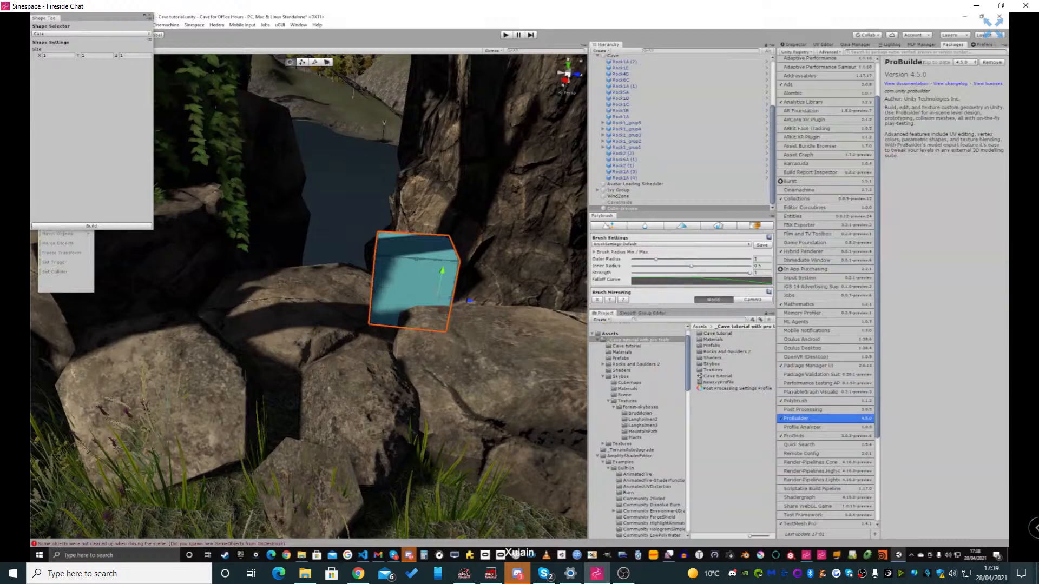
{"action": "right_click_drag", "start_coordinate": [305, 233], "coordinate": [309, 230]}
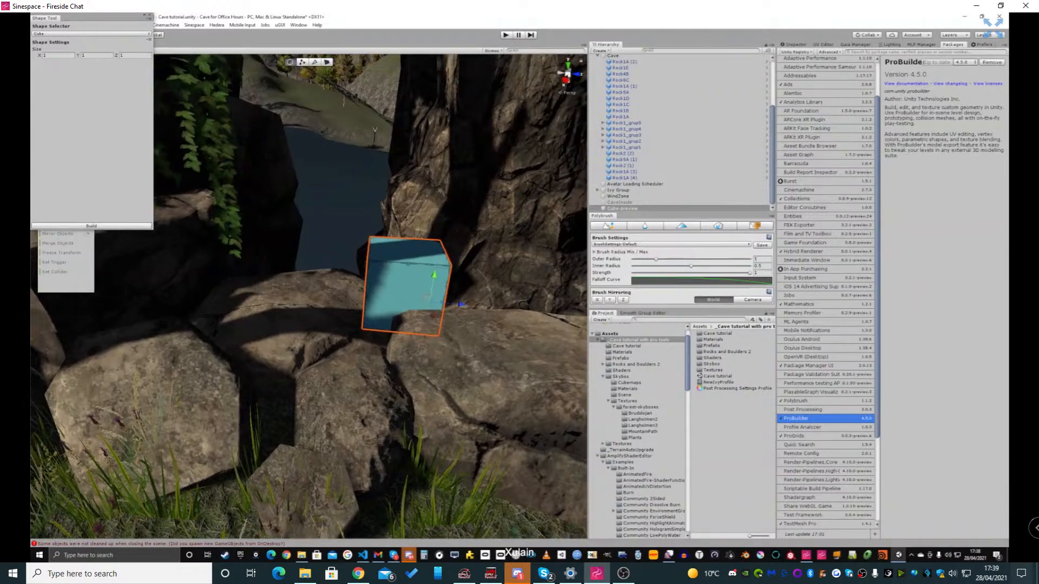
Try to stretch the cube preview in width, height and depth into a slab covering the cave entrance
{"action": "key", "text": "r"}
{"action": "left_click_drag", "start_coordinate": [462, 304], "coordinate": [582, 314]}
{"action": "left_click_drag", "start_coordinate": [434, 275], "coordinate": [506, 98]}
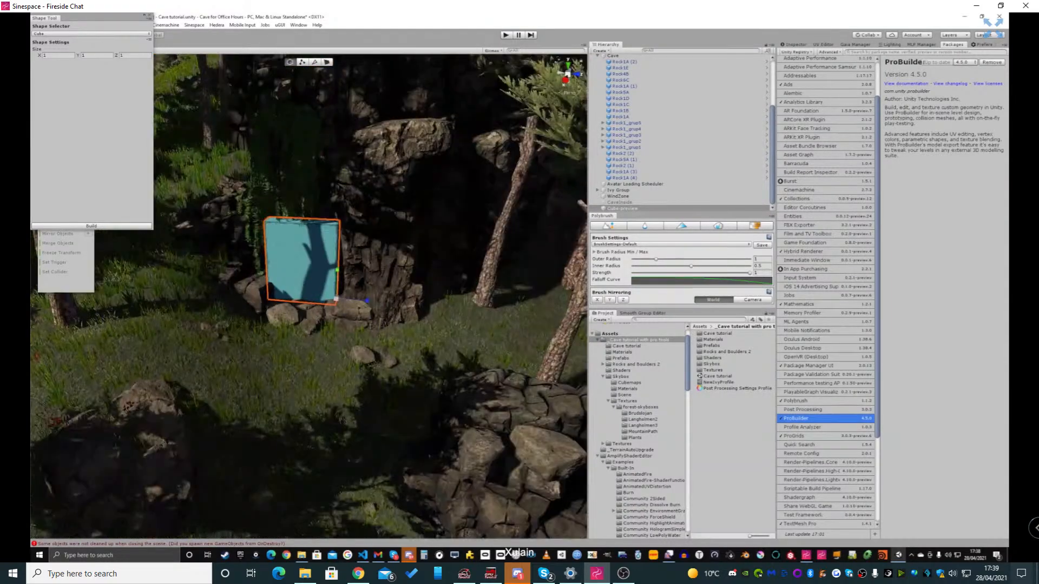
{"action": "right_click_drag", "start_coordinate": [335, 298], "coordinate": [308, 276]}
{"action": "scroll", "coordinate": [371, 289], "scroll_direction": "up", "scroll_amount": 5}
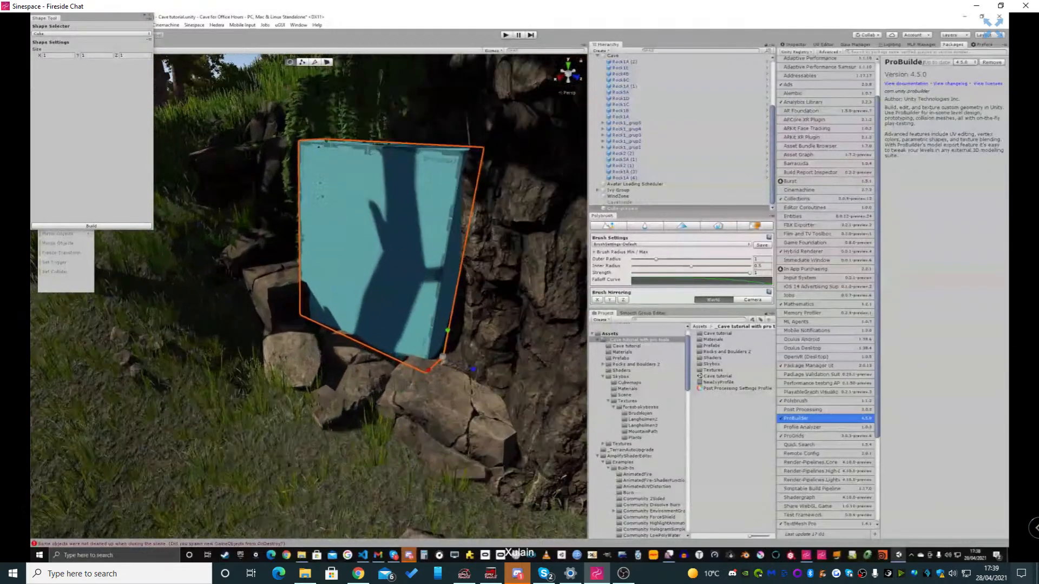
{"action": "middle_click_drag", "start_coordinate": [370, 290], "coordinate": [341, 290]}
{"action": "left_click_drag", "start_coordinate": [421, 330], "coordinate": [423, 321]}
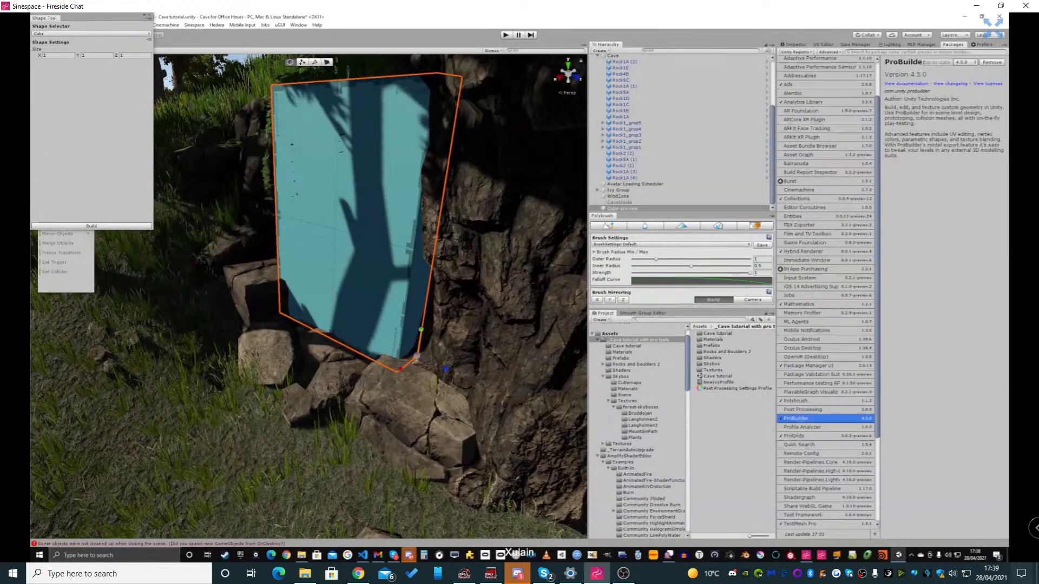
{"action": "left_click", "coordinate": [335, 449]}
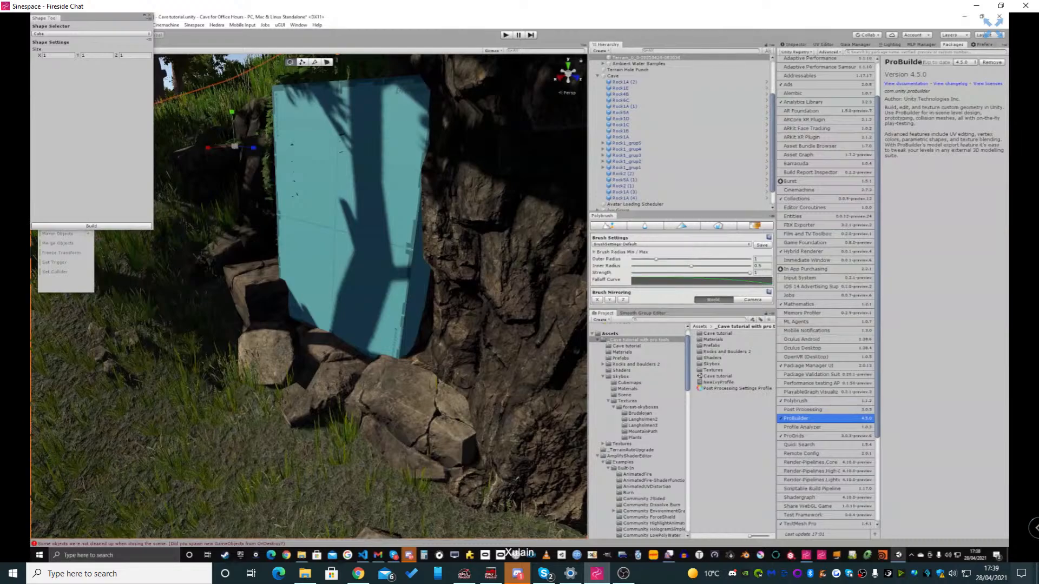
{"action": "left_click", "coordinate": [357, 228]}
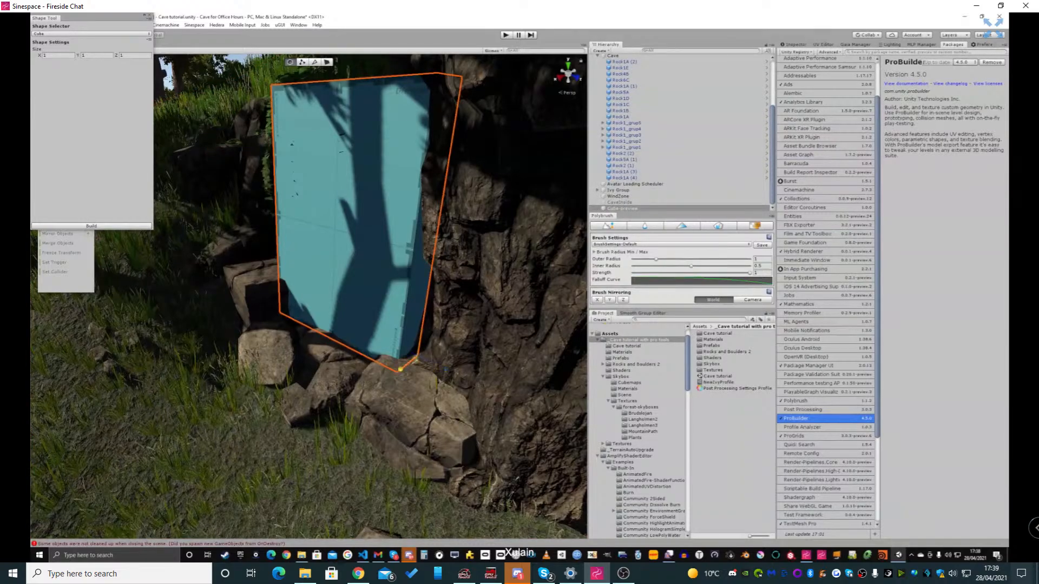
{"action": "mouse_move", "coordinate": [401, 369]}
{"action": "left_mouse_down"}
{"action": "mouse_move", "coordinate": [296, 450]}
{"action": "mouse_move", "coordinate": [392, 376]}
{"action": "left_mouse_up"}
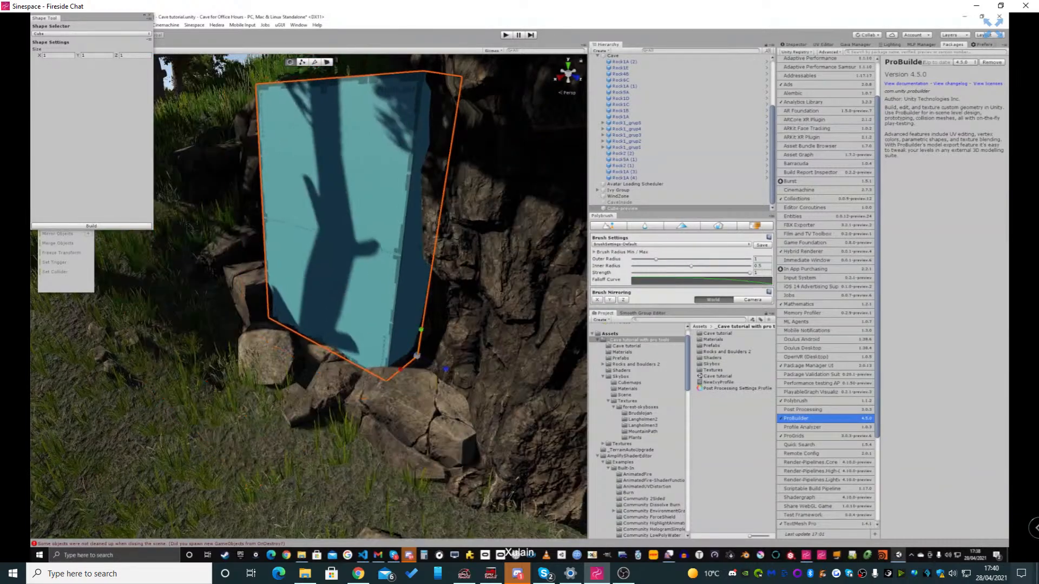
Undo the cube's separate width, height and depth scaling
{"action": "key", "text": "ctrl+z"}
{"action": "key", "text": "ctrl+z"}
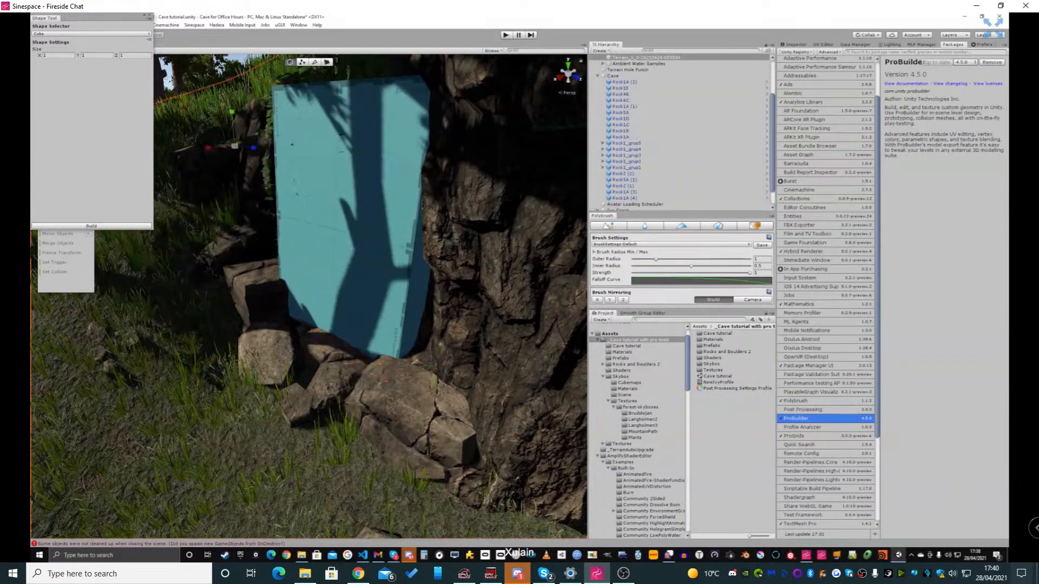
{"action": "key", "text": "ctrl+z"}
{"action": "key", "text": "ctrl+z"}
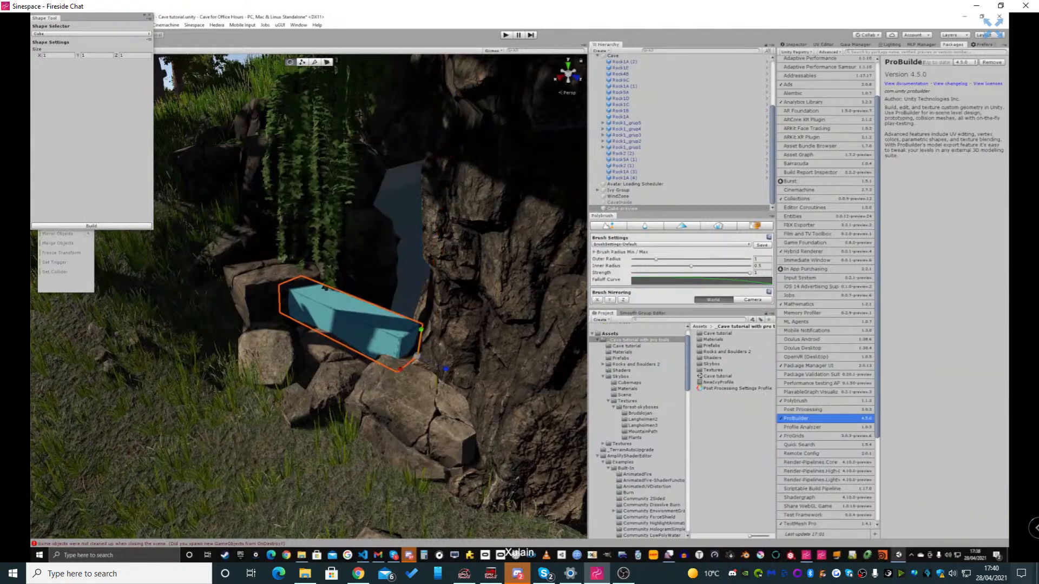
{"action": "key", "text": "ctrl+z"}
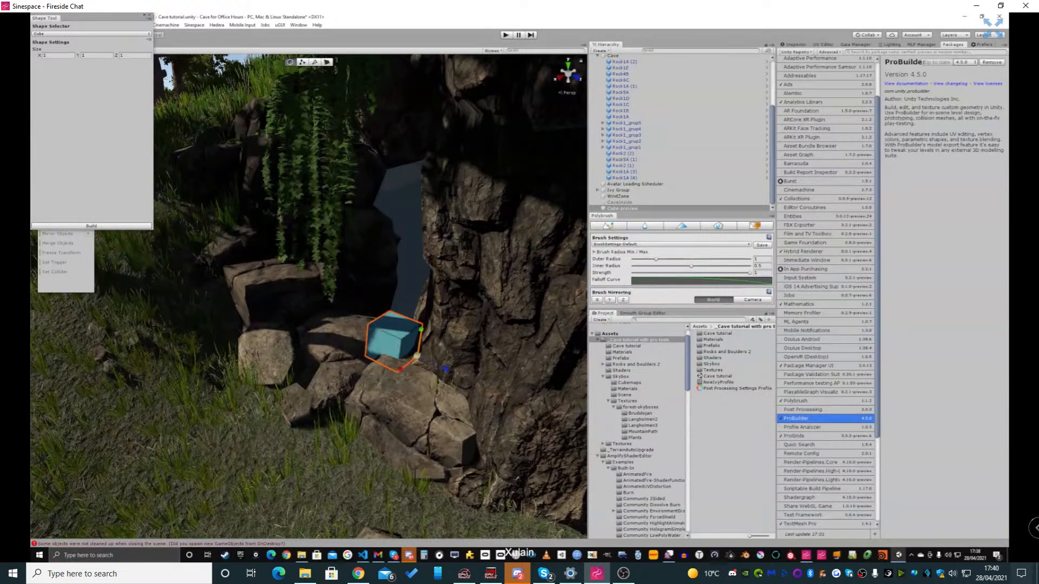
Scale the cube preview up uniformly into a large block in front of the cave entrance
{"action": "left_click_drag", "start_coordinate": [417, 356], "coordinate": [641, 459]}
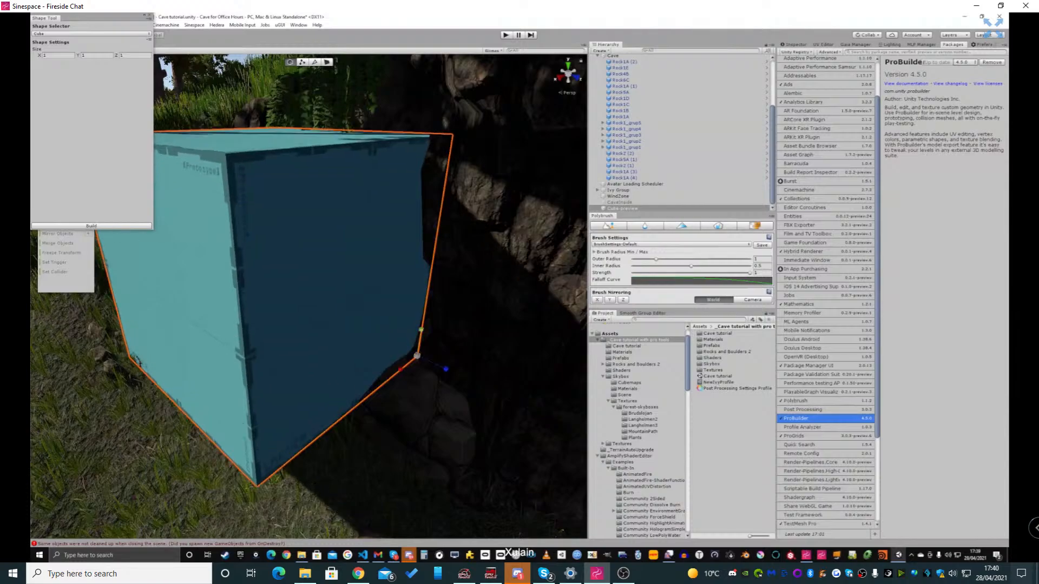
{"action": "right_click_drag", "start_coordinate": [325, 303], "coordinate": [465, 303]}
{"action": "left_click_drag", "start_coordinate": [465, 303], "coordinate": [557, 305], "text": "alt"}
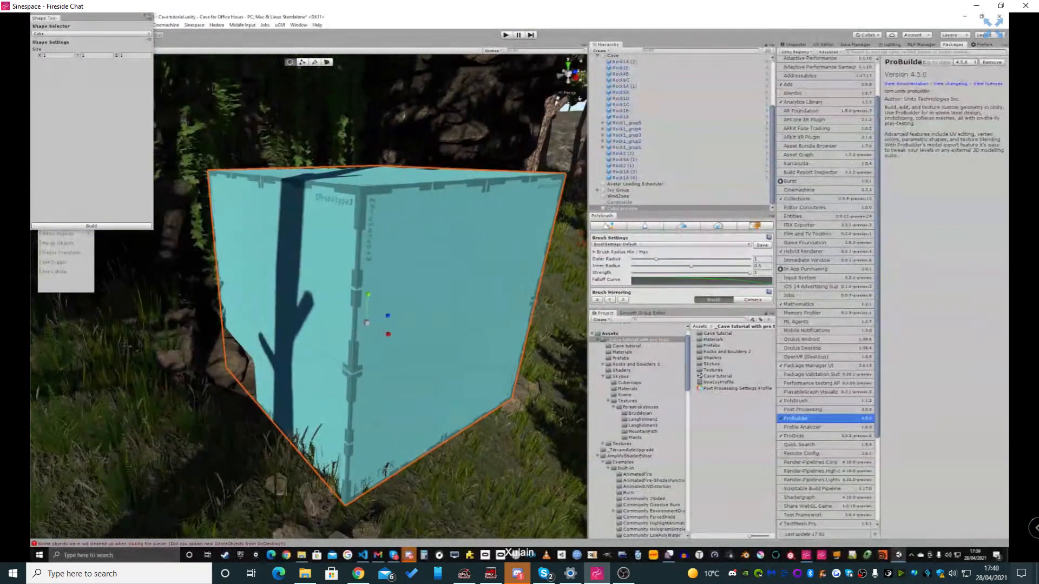
Switch to vertex selection mode, build the enlarged cube and close the shape tool
{"action": "left_click", "coordinate": [302, 62]}
{"action": "right_click_drag", "start_coordinate": [335, 281], "coordinate": [355, 292]}
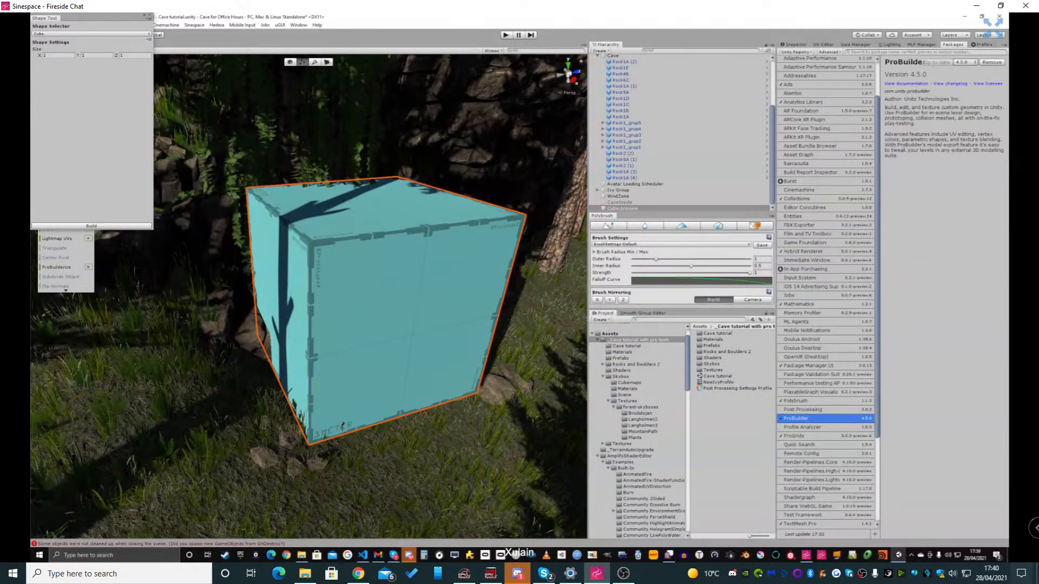
{"action": "left_click", "coordinate": [91, 226]}
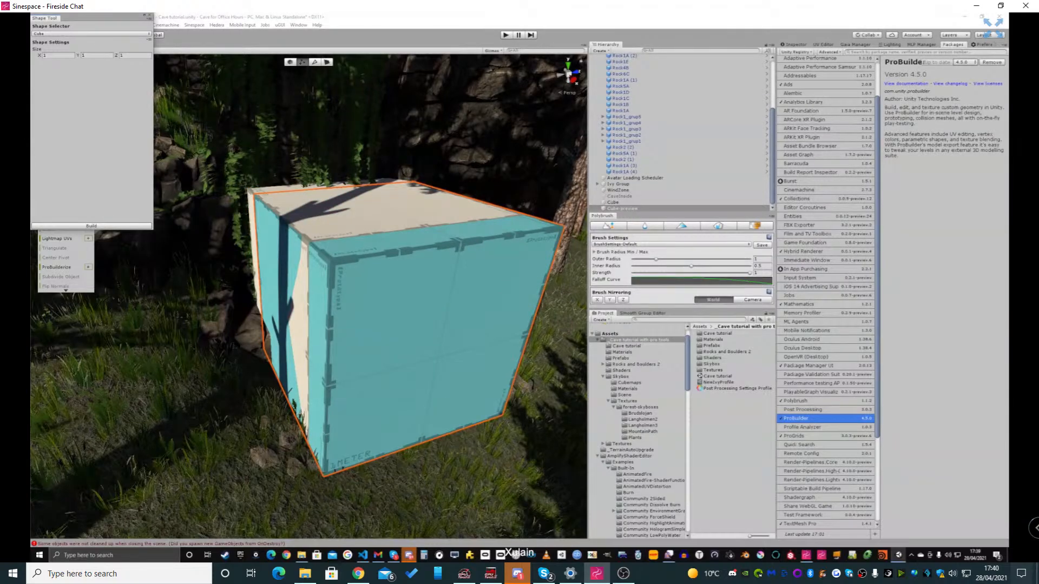
{"action": "left_click", "coordinate": [150, 15]}
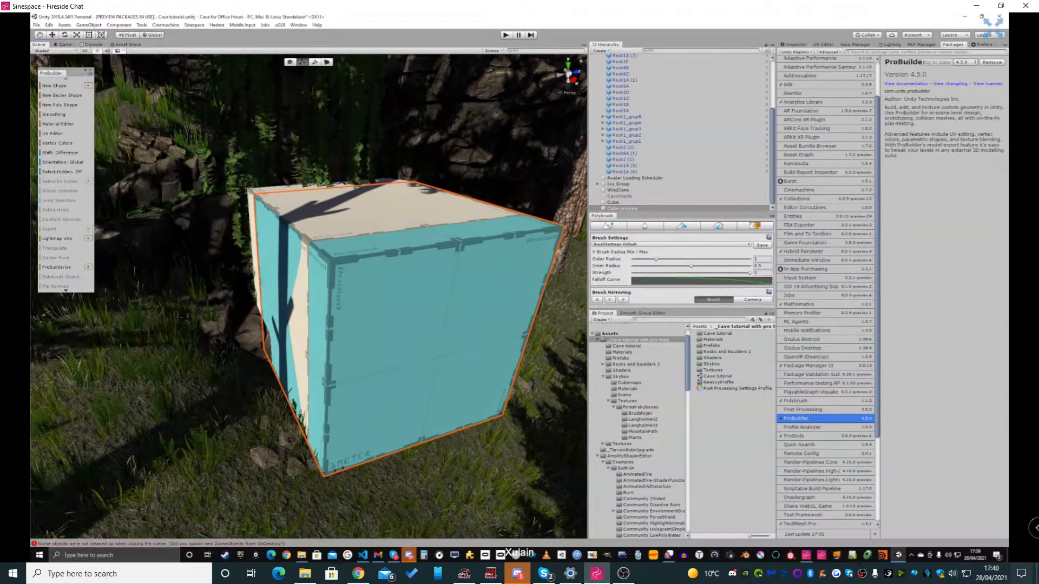
Select the built cube in the scene to show its vertices for editing
{"action": "left_click", "coordinate": [374, 308]}
{"action": "left_click_drag", "start_coordinate": [373, 309], "coordinate": [349, 309], "text": "alt"}
{"action": "left_click_drag", "start_coordinate": [313, 469], "coordinate": [254, 330], "text": "alt"}
{"action": "left_click_drag", "start_coordinate": [355, 515], "coordinate": [386, 398], "text": "alt"}
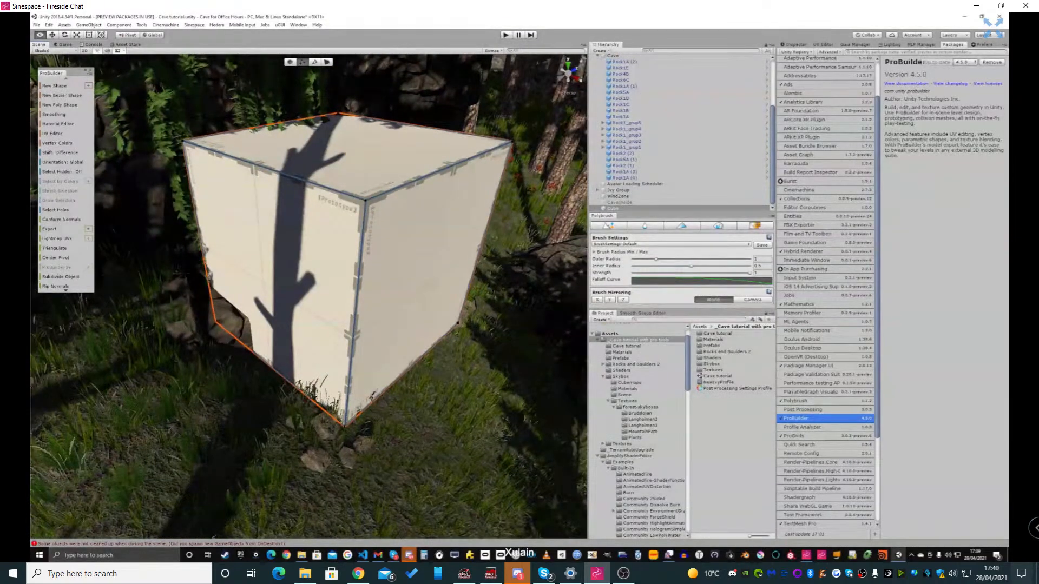
Try lowering the top face of the raised block in the middle of the crosspiece slightly
{"action": "left_click_drag", "start_coordinate": [385, 398], "coordinate": [354, 396], "text": "alt"}
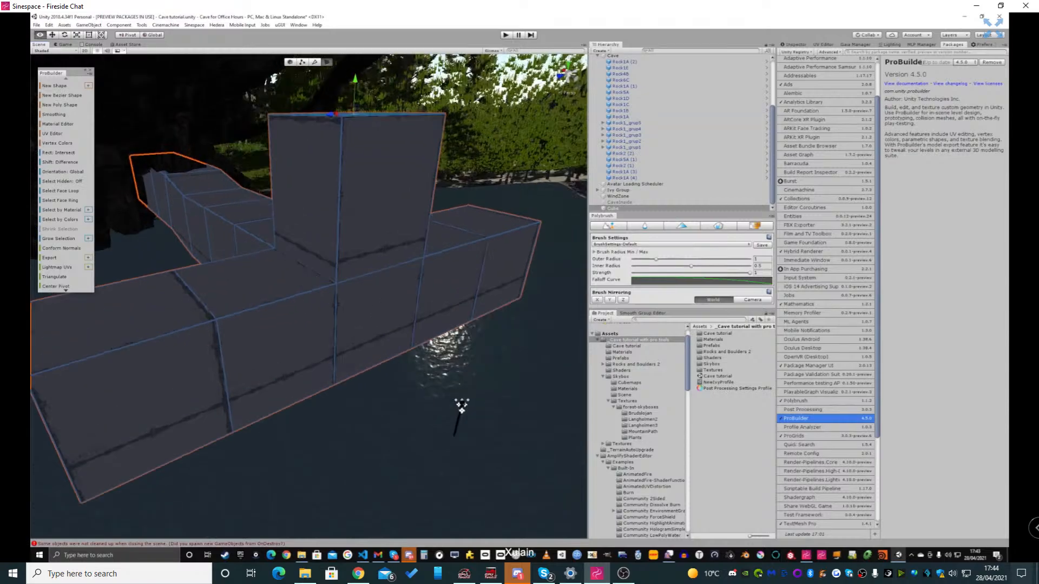
{"action": "right_click_drag", "start_coordinate": [308, 292], "coordinate": [381, 317]}
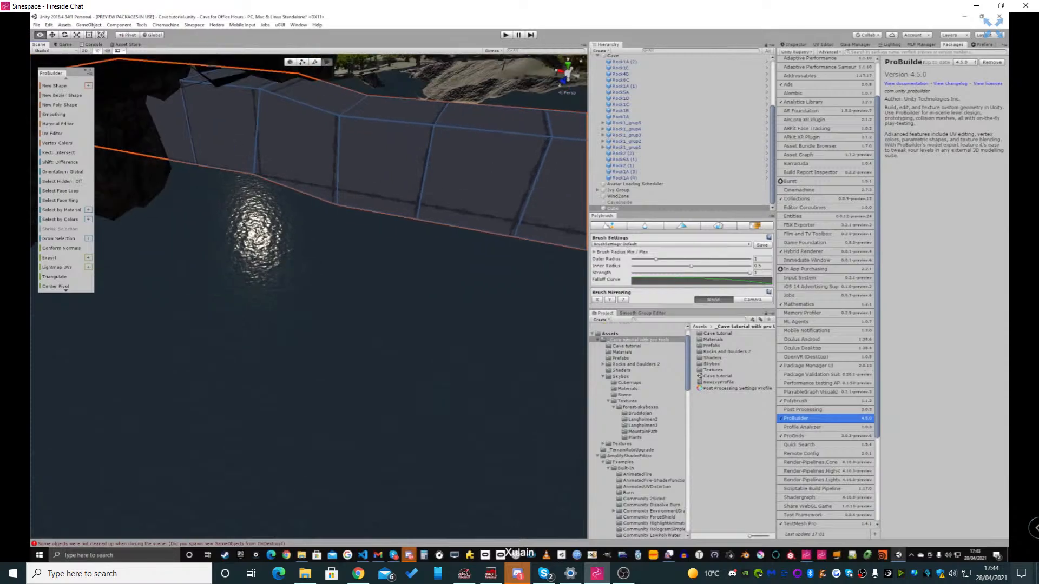
{"action": "right_click_drag", "start_coordinate": [381, 317], "coordinate": [456, 383]}
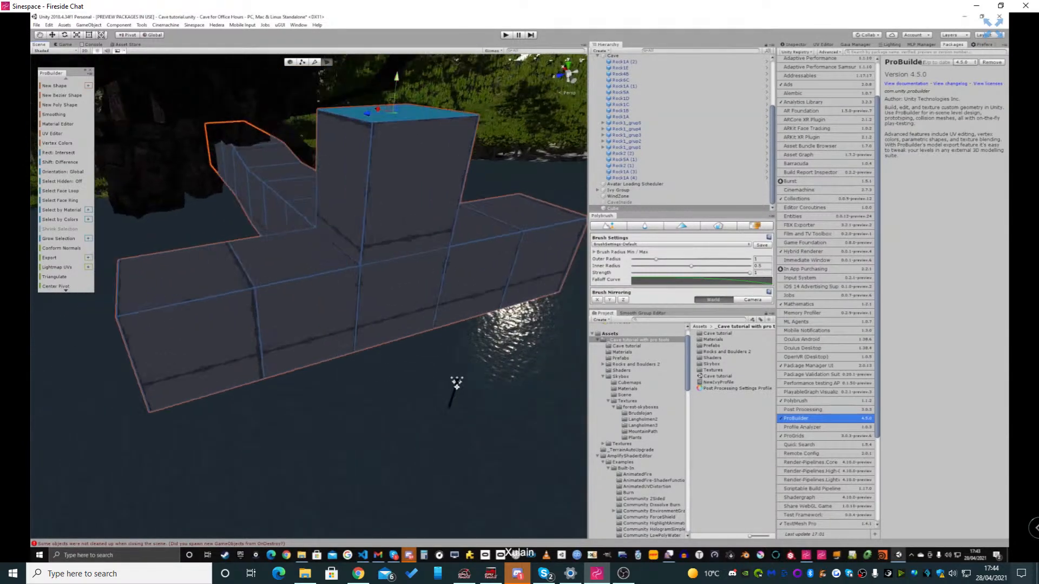
{"action": "left_click_drag", "start_coordinate": [395, 86], "coordinate": [395, 92]}
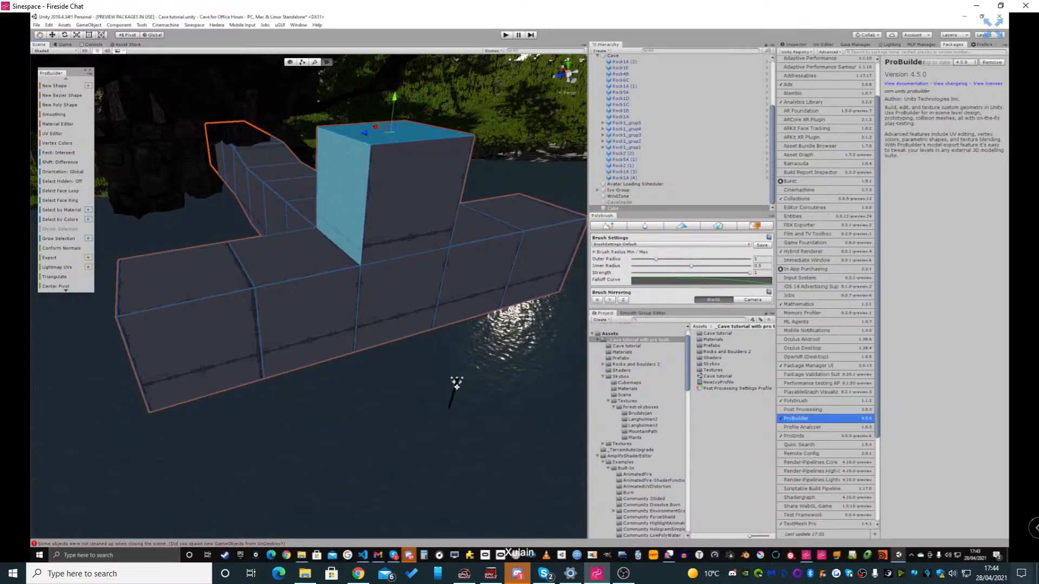
Try extruding the two top faces beside the raised block upward one at a time to match its height
{"action": "left_click", "coordinate": [295, 259]}
{"action": "key", "text": "ctrl+e"}
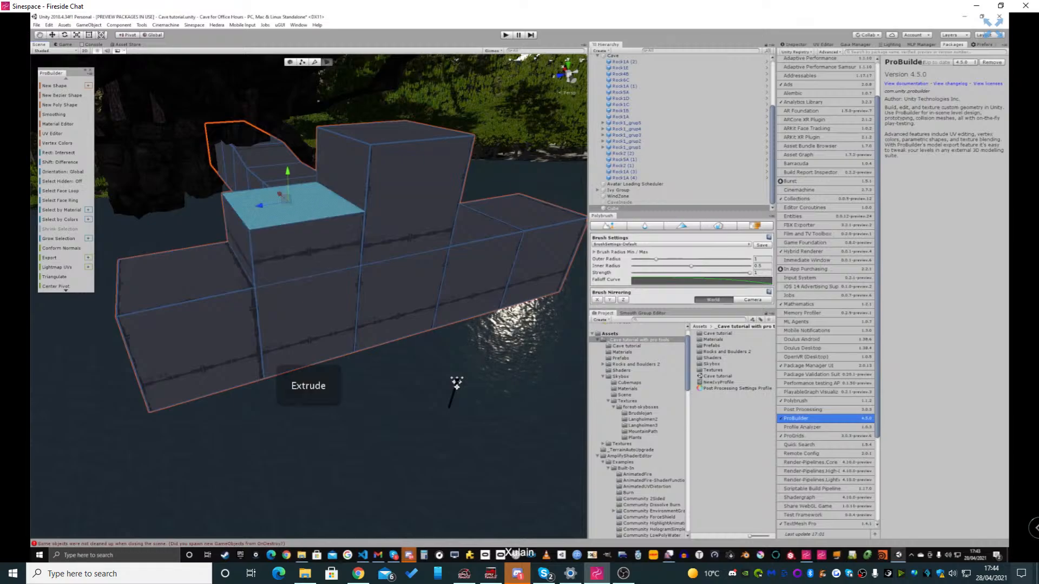
{"action": "left_click_drag", "start_coordinate": [286, 134], "coordinate": [286, 109]}
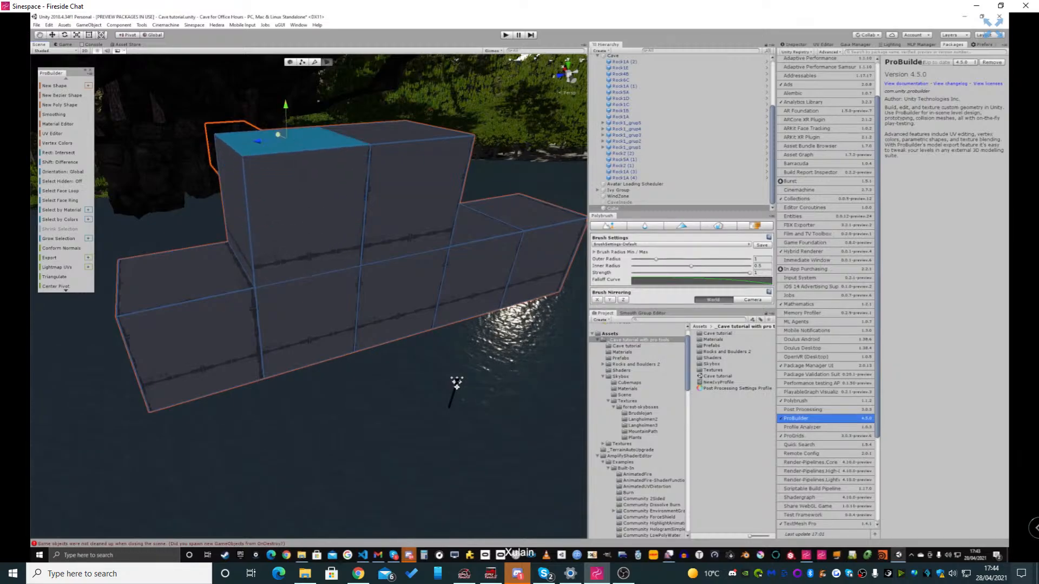
{"action": "left_click", "coordinate": [179, 275]}
{"action": "key", "text": "ctrl+e"}
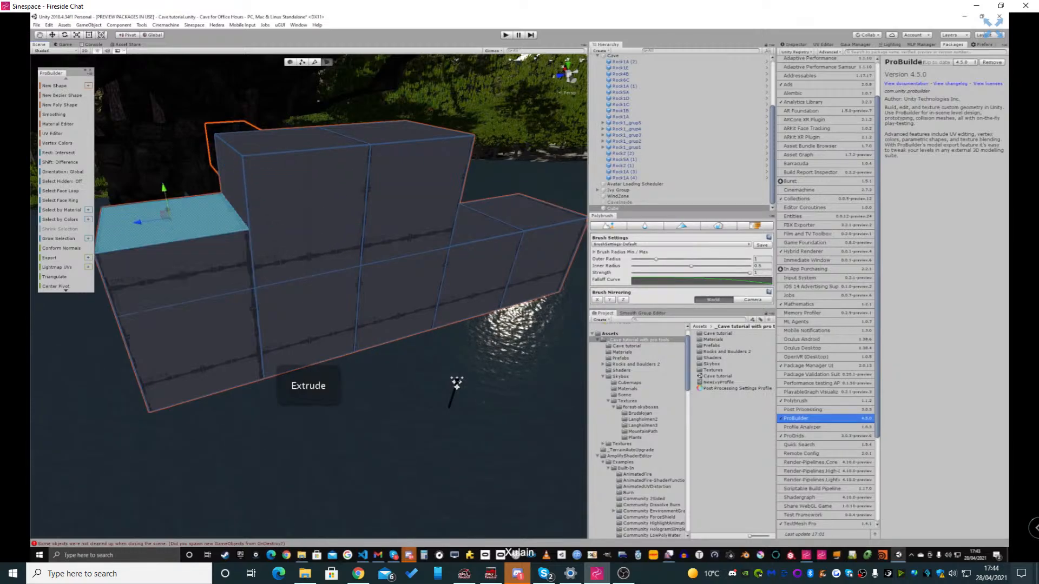
{"action": "left_click_drag", "start_coordinate": [164, 196], "coordinate": [151, 132]}
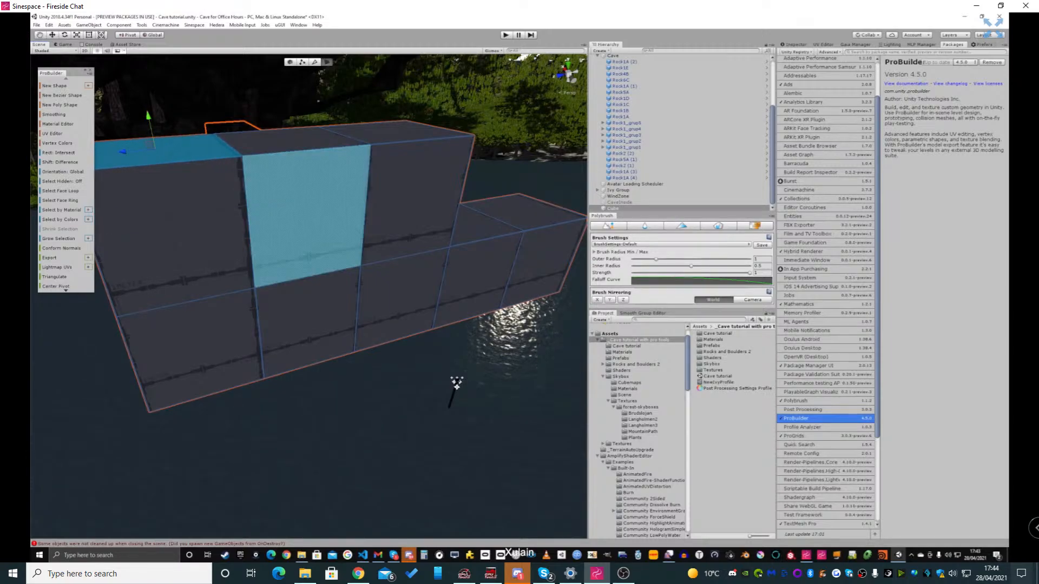
{"action": "left_click", "coordinate": [416, 201]}
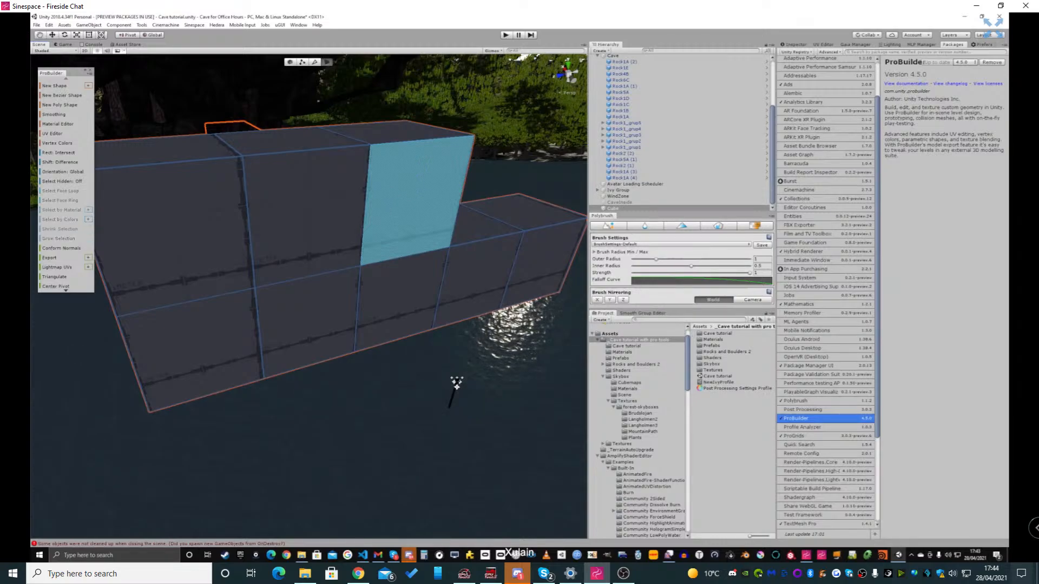
Undo the separate face extrusions until the crosspiece has a flat top
{"action": "key", "text": "ctrl+z"}
{"action": "key", "text": "ctrl+z"}
{"action": "key", "text": "ctrl+z"}
{"action": "key", "text": "ctrl+z"}
{"action": "key", "text": "ctrl+z"}
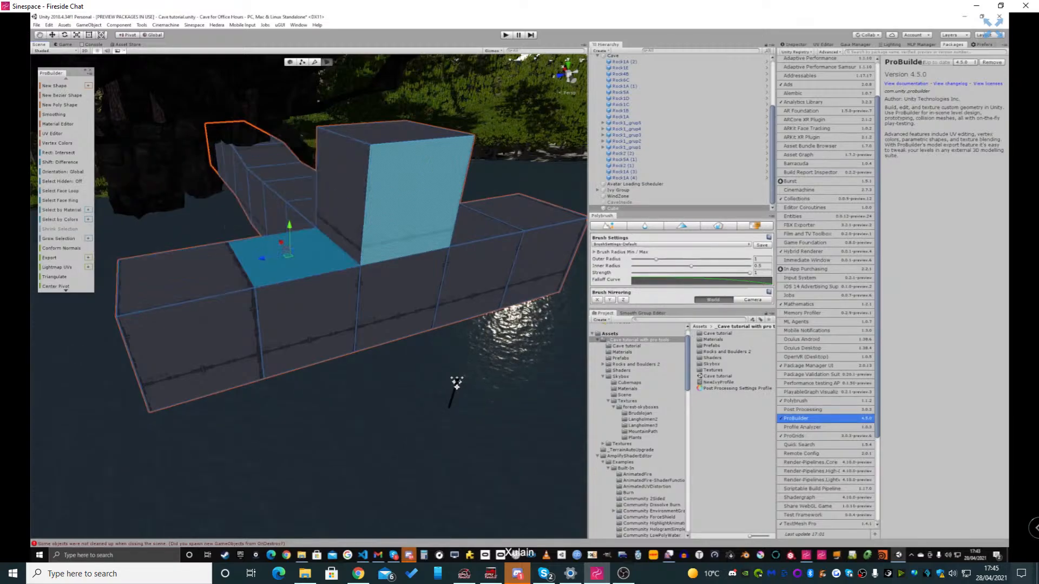
{"action": "key", "text": "ctrl+z"}
{"action": "key", "text": "ctrl+z"}
{"action": "key", "text": "ctrl+z"}
{"action": "key", "text": "ctrl+z"}
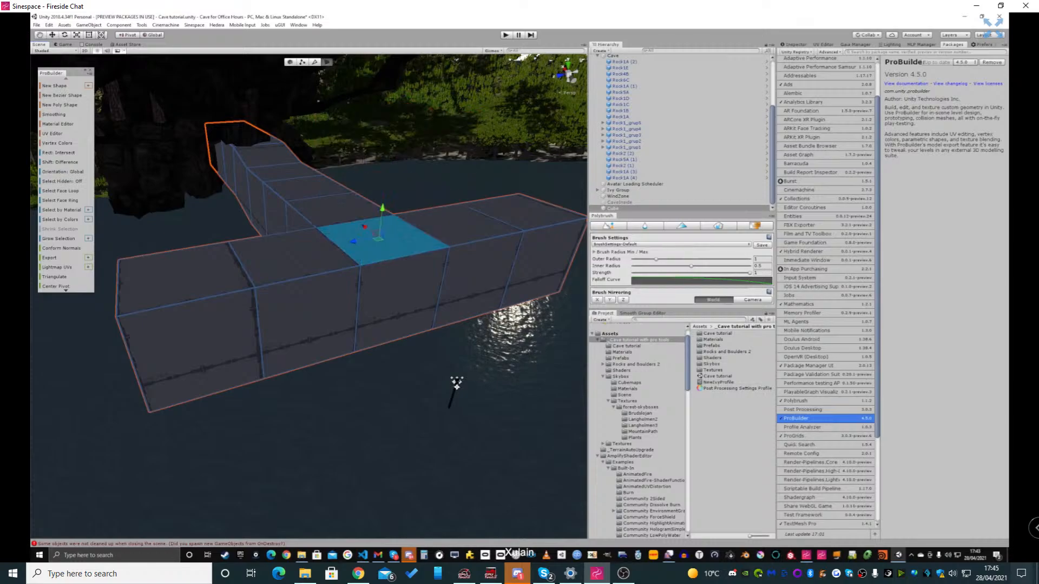
Select all the top faces along the full length of the crosspiece
{"action": "key", "text": "ctrl+z"}
{"action": "key", "text": "ctrl+z"}
{"action": "key", "text": "ctrl+z"}
{"action": "key", "text": "ctrl+z"}
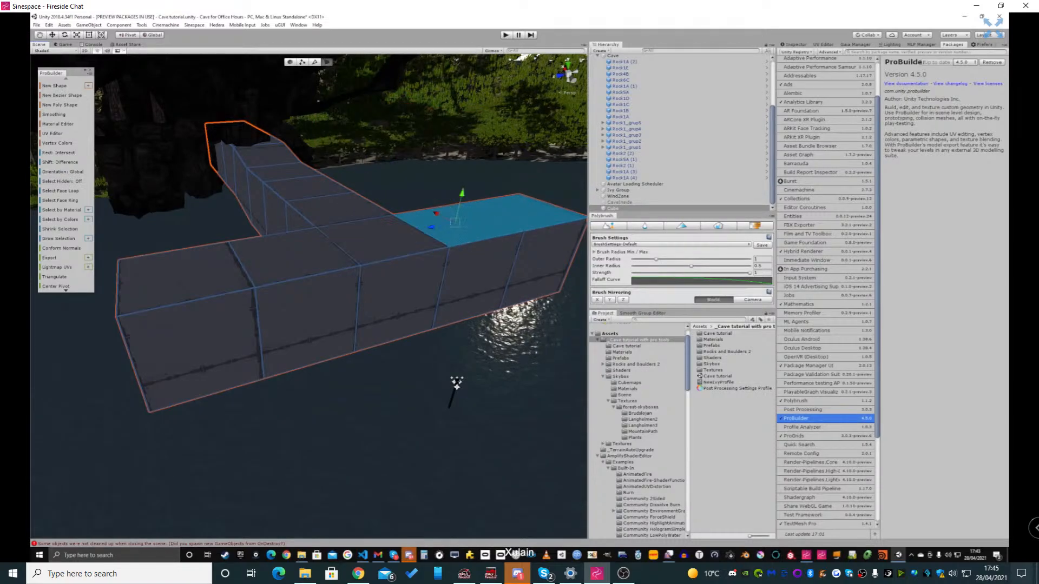
{"action": "key", "text": "ctrl+z"}
{"action": "key", "text": "ctrl+z"}
{"action": "key", "text": "ctrl+z"}
{"action": "key", "text": "ctrl+z"}
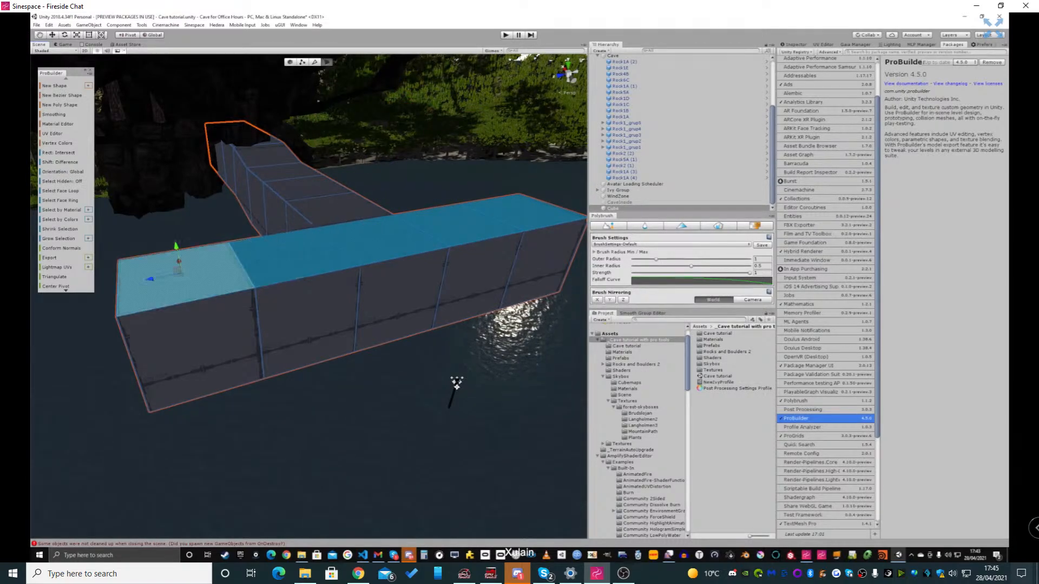
Extrude the selected top faces together and raise them to make the whole crosspiece taller
{"action": "key", "text": "ctrl+z"}
{"action": "key", "text": "ctrl+z"}
{"action": "key", "text": "ctrl+z"}
{"action": "key", "text": "ctrl+z"}
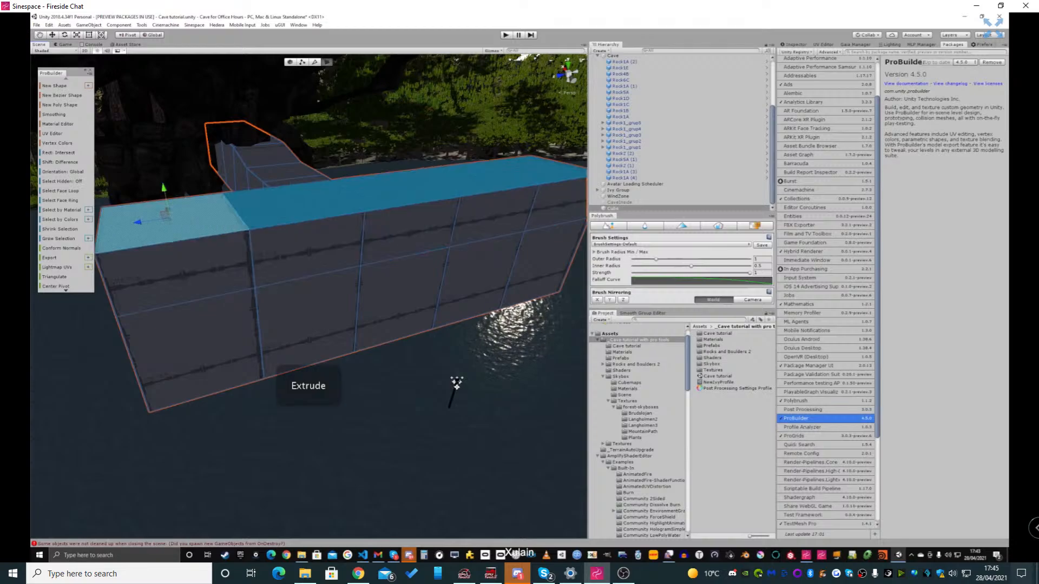
{"action": "key", "text": "ctrl+z"}
{"action": "key", "text": "ctrl+z"}
{"action": "key", "text": "ctrl+z"}
{"action": "key", "text": "ctrl+z"}
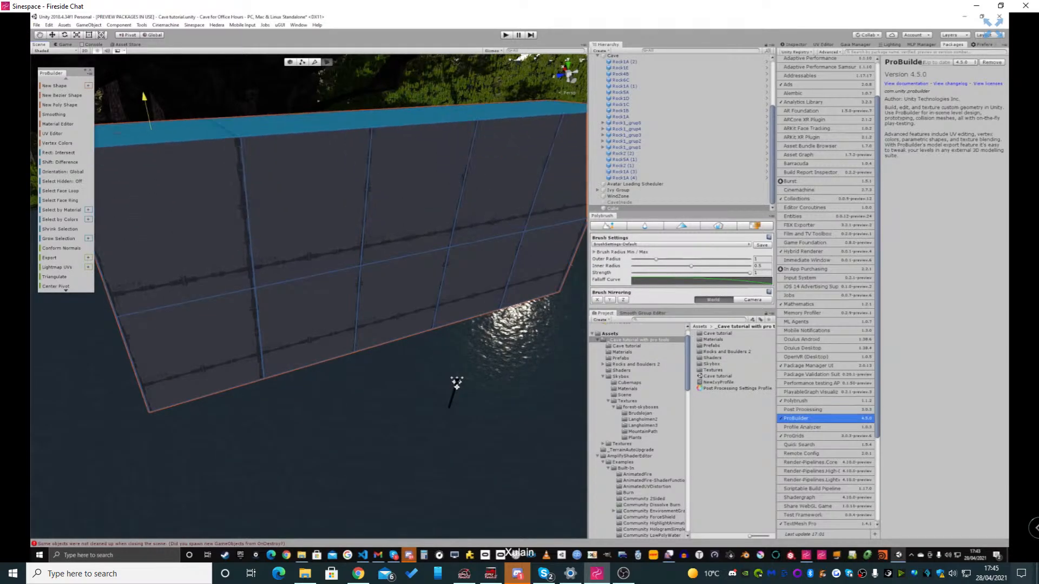
{"action": "key", "text": "ctrl+z"}
{"action": "key", "text": "ctrl+z"}
{"action": "key", "text": "ctrl+z"}
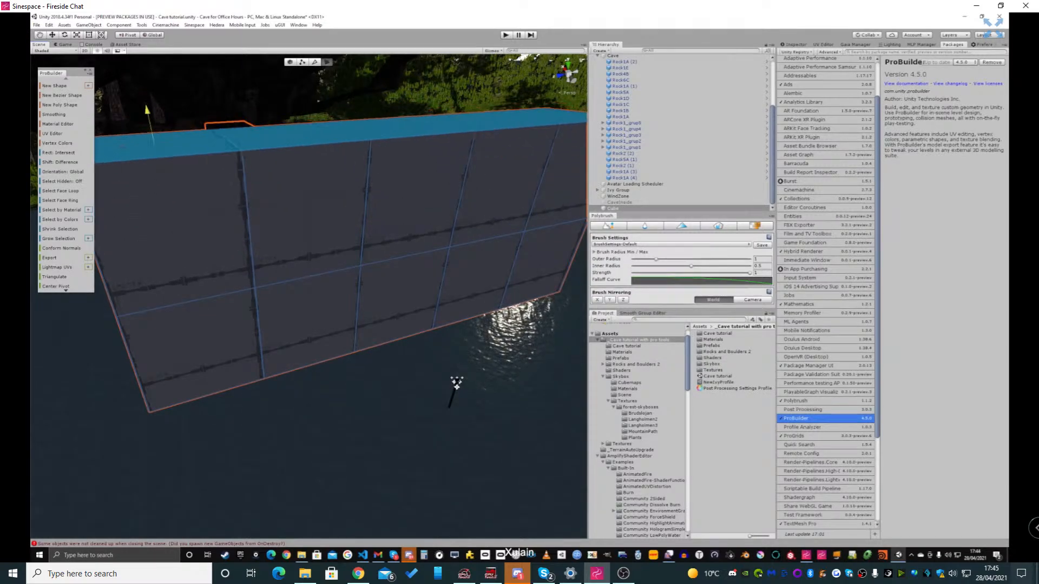
{"action": "key", "text": "ctrl+z"}
{"action": "key", "text": "ctrl+z"}
{"action": "key", "text": "ctrl+z"}
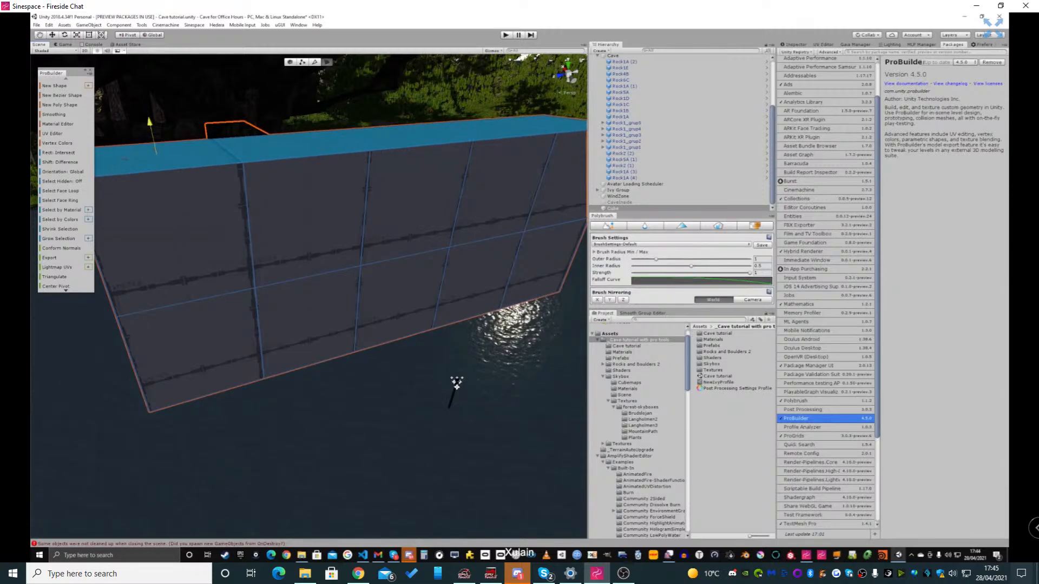
Select the upper and lower rows of faces along the crosspiece's long outer side, facing away from the tunnel
{"action": "right_click_drag", "start_coordinate": [303, 292], "coordinate": [233, 279]}
{"action": "key", "text": "w"}
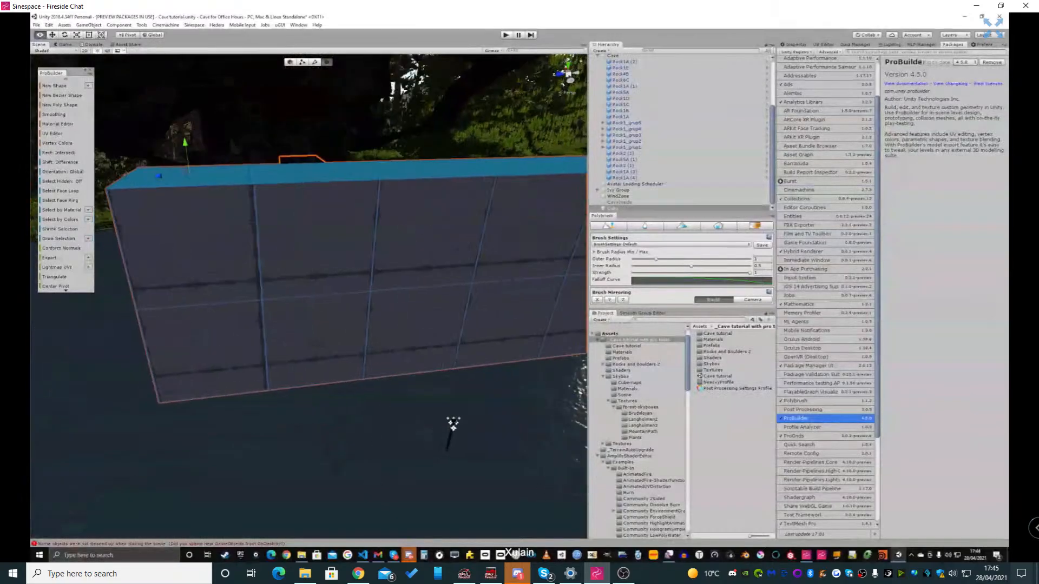
{"action": "right_click_drag", "start_coordinate": [187, 208], "coordinate": [211, 233]}
{"action": "left_click", "coordinate": [211, 233]}
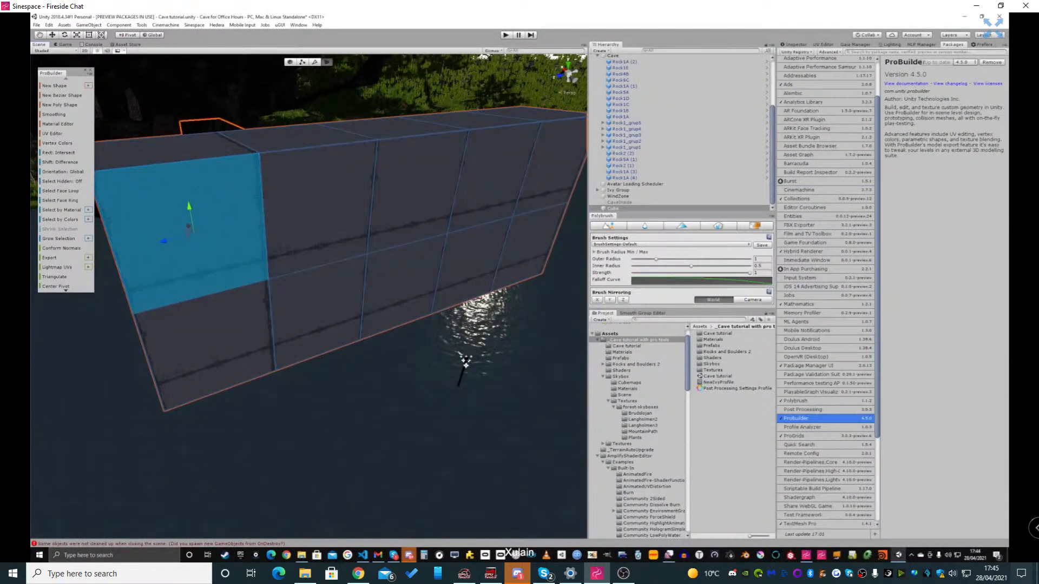
{"action": "left_click", "coordinate": [318, 213], "text": "ctrl"}
{"action": "left_click", "coordinate": [217, 230], "text": "shift"}
{"action": "left_click", "coordinate": [411, 198], "text": "shift"}
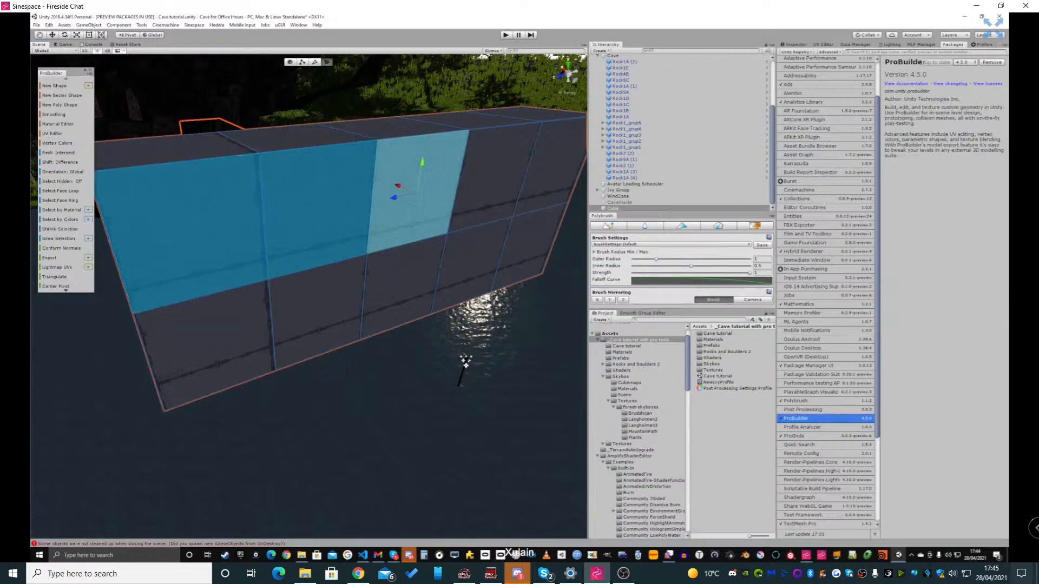
{"action": "left_click", "coordinate": [495, 182], "text": "shift"}
{"action": "left_click", "coordinate": [549, 170], "text": "shift"}
{"action": "left_click", "coordinate": [493, 252], "text": "shift"}
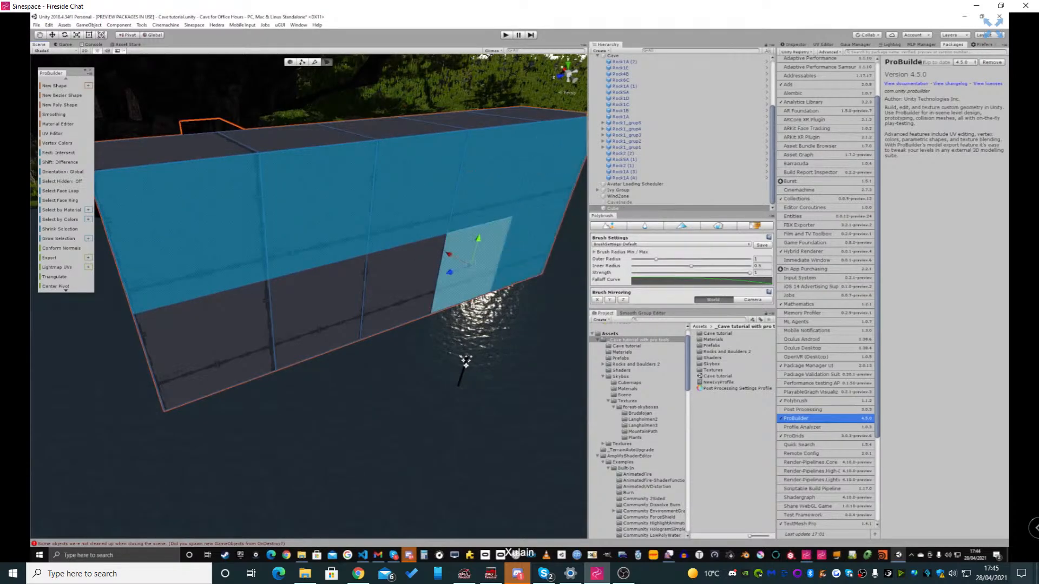
{"action": "left_click", "coordinate": [406, 282], "text": "shift"}
{"action": "left_click", "coordinate": [317, 314], "text": "shift"}
{"action": "left_click", "coordinate": [208, 346], "text": "shift"}
Extrude the selected side faces outward twice to deepen the cave chamber
{"action": "left_click_drag", "start_coordinate": [208, 346], "coordinate": [395, 292], "text": "alt"}
{"action": "left_click_drag", "start_coordinate": [395, 335], "coordinate": [397, 311], "text": "alt"}
{"action": "key", "text": "ctrl+e"}
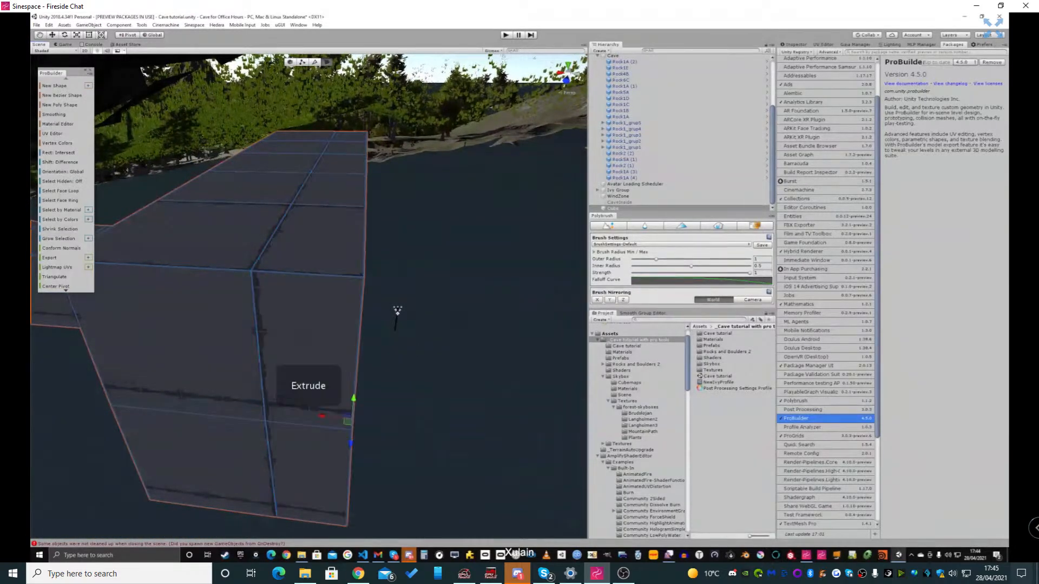
{"action": "left_click_drag", "start_coordinate": [321, 416], "coordinate": [390, 423]}
{"action": "left_click_drag", "start_coordinate": [400, 309], "coordinate": [324, 344], "text": "alt"}
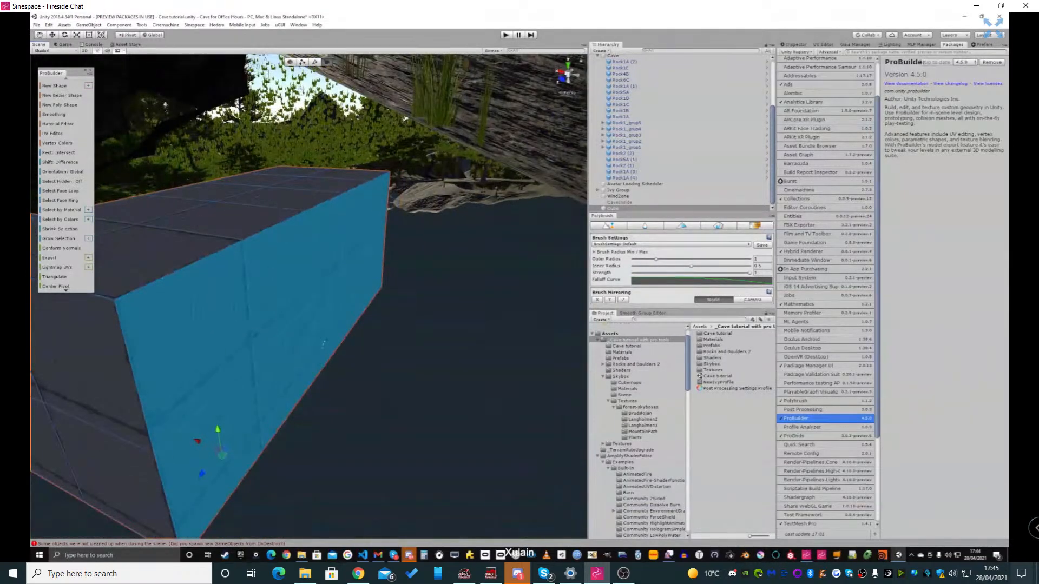
{"action": "key", "text": "ctrl+e"}
{"action": "left_click_drag", "start_coordinate": [255, 466], "coordinate": [328, 493]}
Return to object selection mode and flip the cave object's normals so its surfaces face inward
{"action": "right_click_drag", "start_coordinate": [346, 439], "coordinate": [146, 344]}
{"action": "key", "text": "w"}
{"action": "key", "text": "g"}
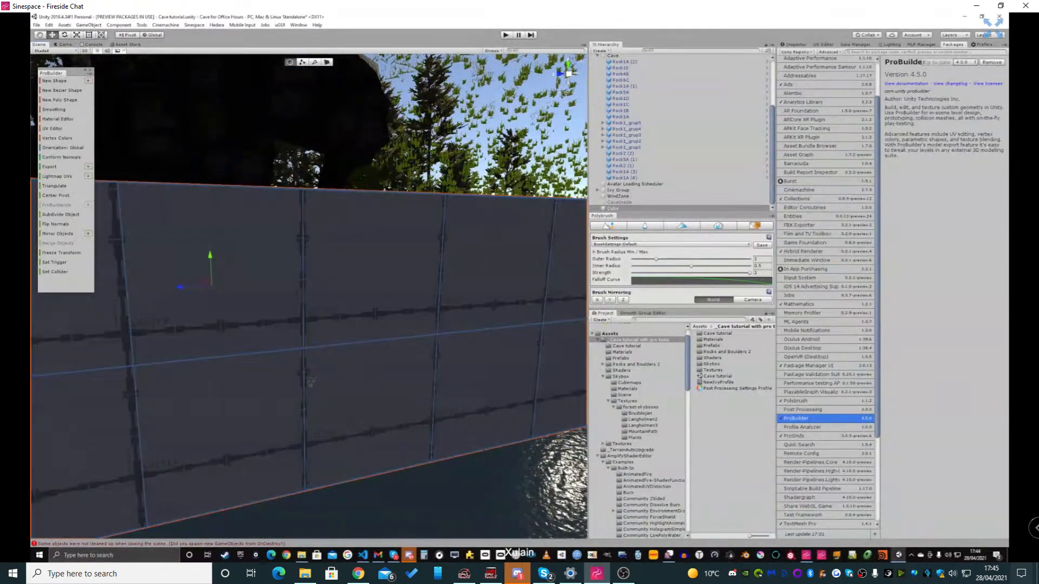
{"action": "right_click_drag", "start_coordinate": [311, 382], "coordinate": [352, 421]}
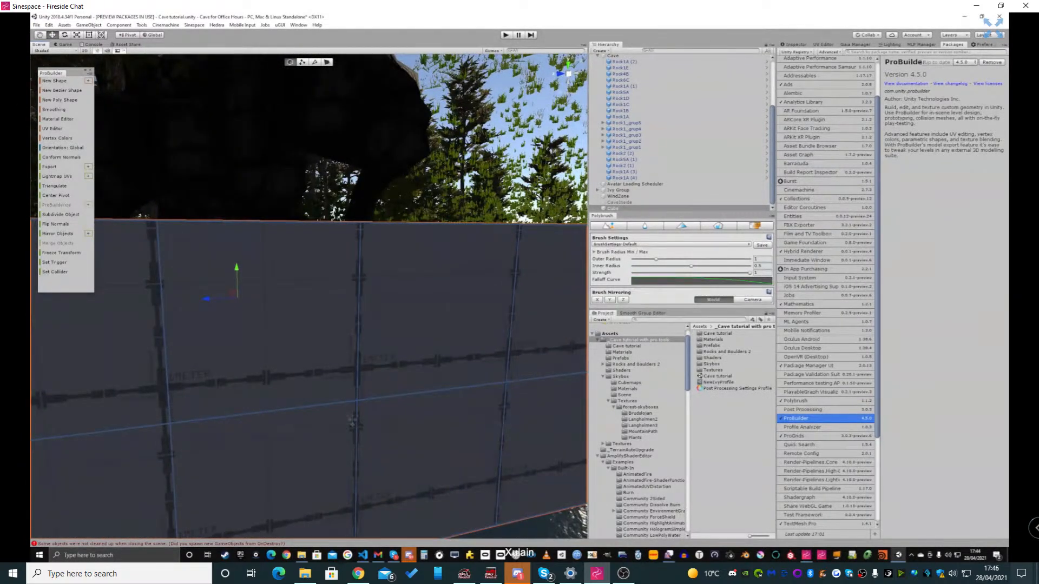
{"action": "key", "text": "alt+n"}
{"action": "right_click_drag", "start_coordinate": [348, 420], "coordinate": [230, 338]}
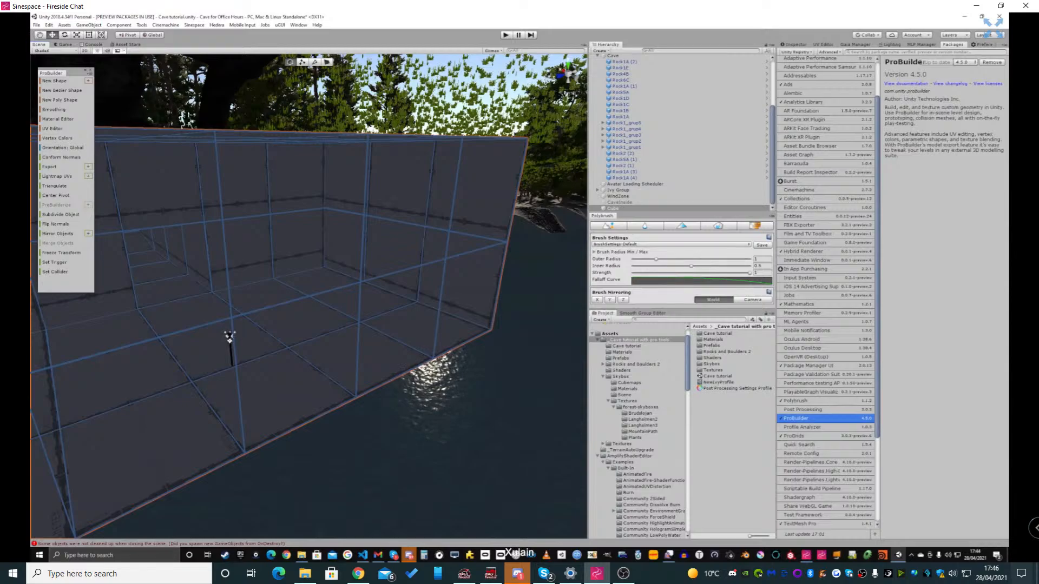
Switch the ProBuilder tool display to icon mode and back to text mode
{"action": "right_click", "coordinate": [66, 281]}
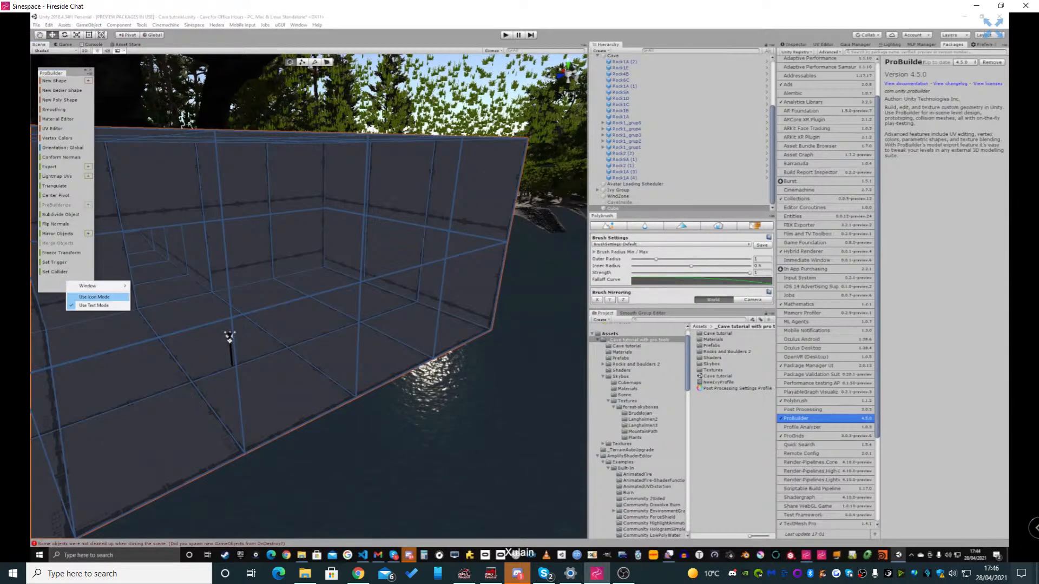
{"action": "left_click", "coordinate": [93, 297]}
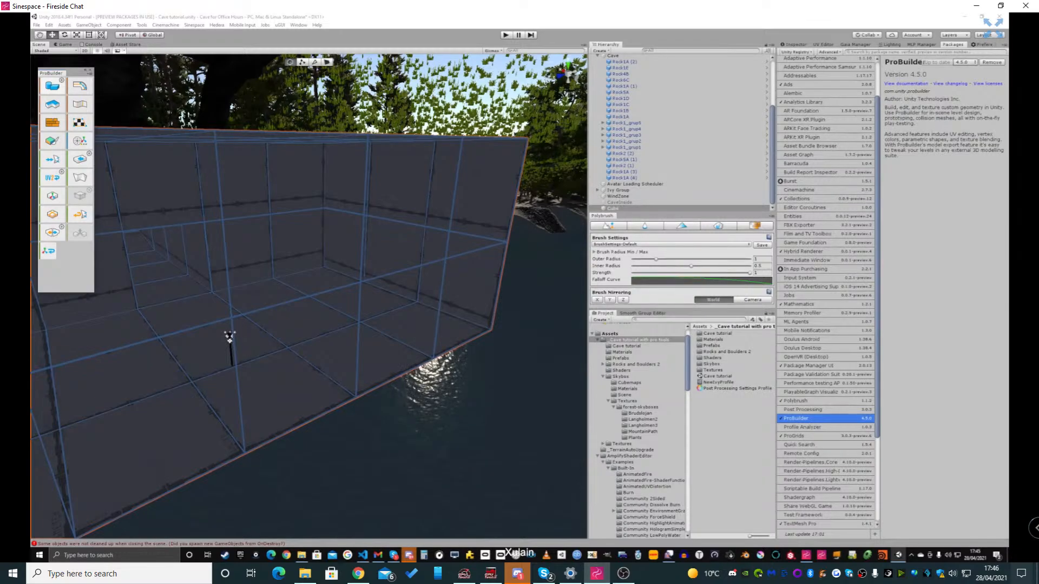
{"action": "right_click", "coordinate": [76, 253]}
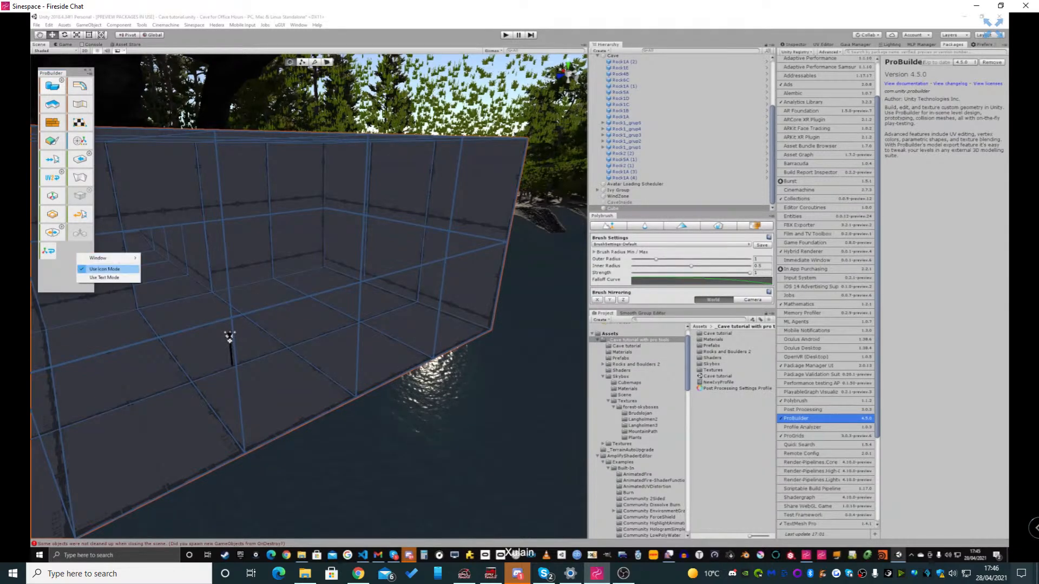
{"action": "left_click", "coordinate": [104, 277]}
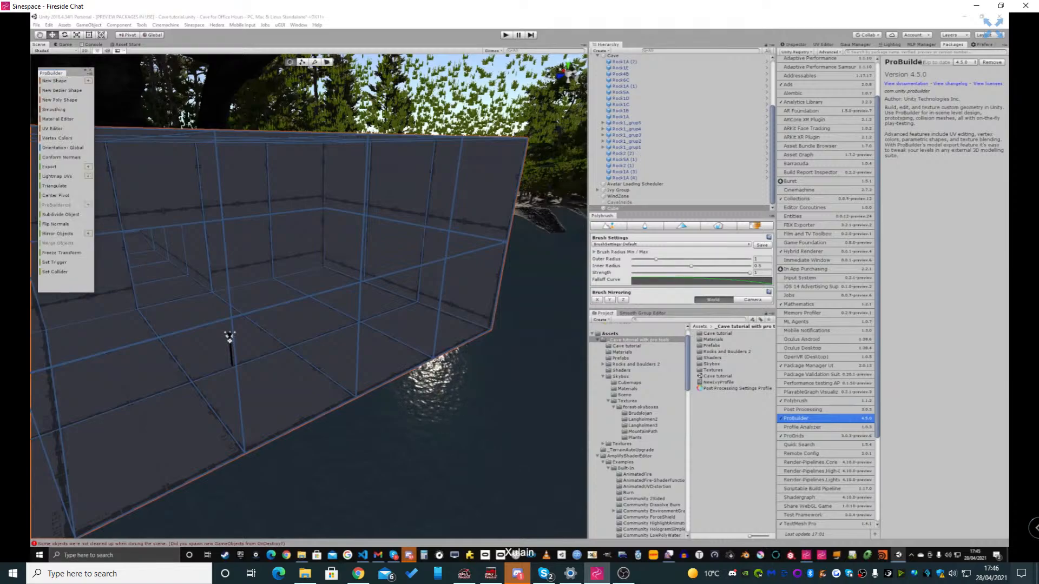
Try subdividing the whole cave object and look through the denser mesh inside the chamber
{"action": "right_click_drag", "start_coordinate": [229, 339], "coordinate": [332, 376]}
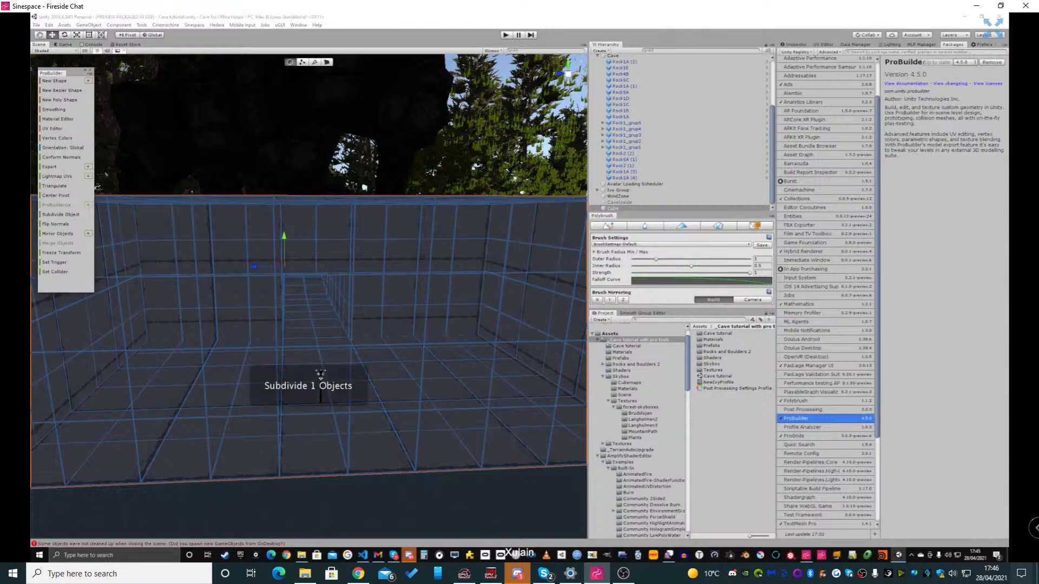
{"action": "right_click_drag", "start_coordinate": [303, 325], "coordinate": [303, 328]}
{"action": "right_click_drag", "start_coordinate": [321, 386], "coordinate": [329, 471]}
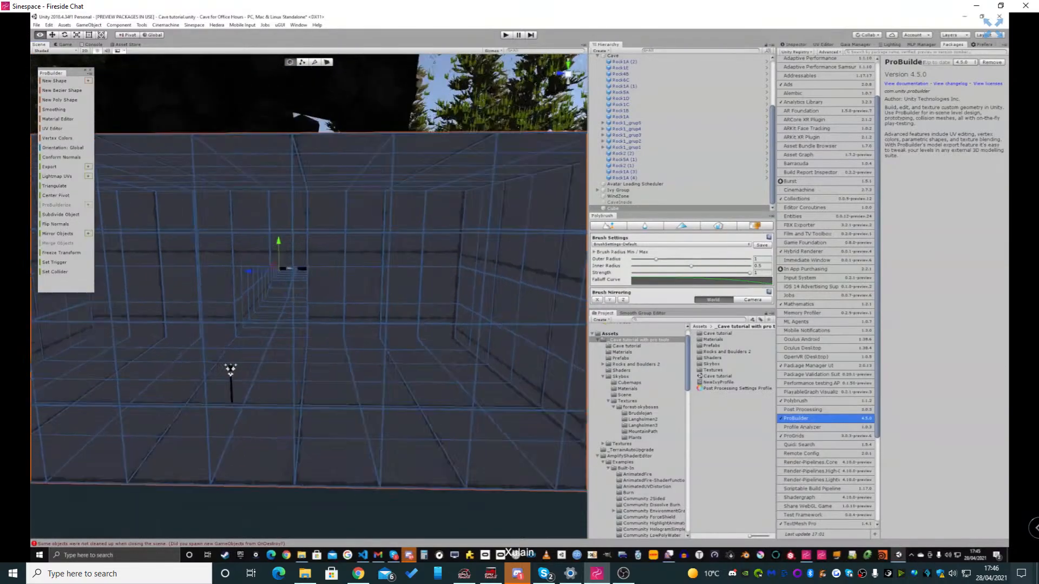
{"action": "mouse_move", "coordinate": [308, 297]}
{"action": "right_mouse_down"}
{"action": "mouse_move", "coordinate": [335, 297]}
{"action": "mouse_move", "coordinate": [286, 297]}
{"action": "mouse_move", "coordinate": [308, 313]}
{"action": "right_mouse_up"}
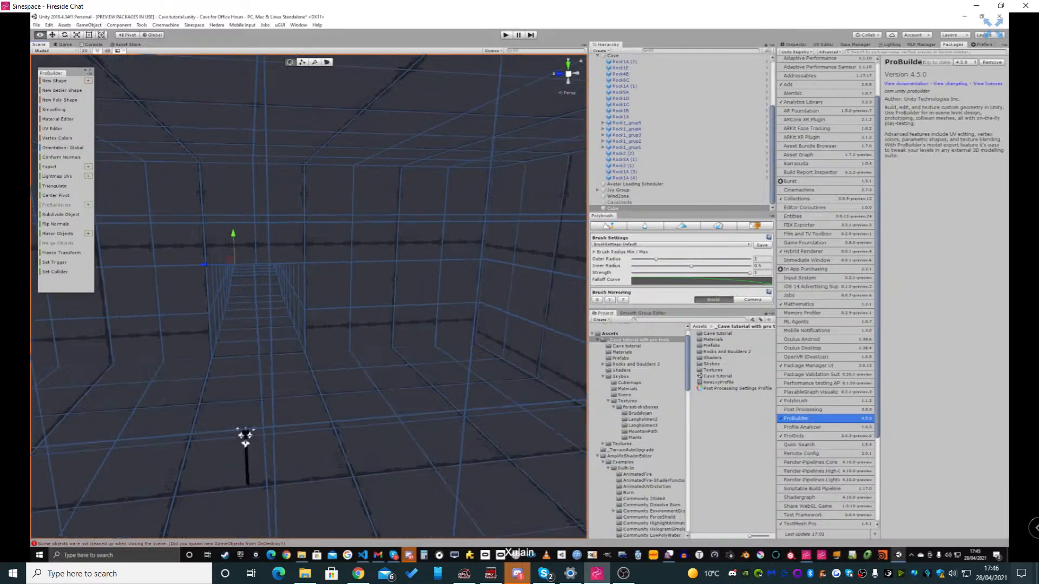
{"action": "right_click_drag", "start_coordinate": [246, 437], "coordinate": [445, 487]}
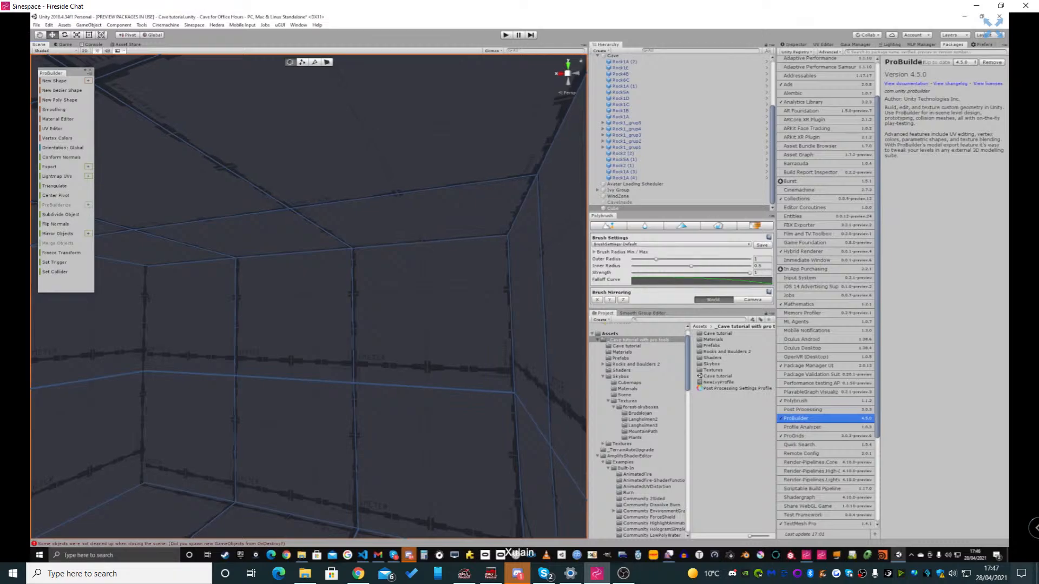
Switch to edge selection mode and select the edge loop where the chamber's end wall meets the ceiling
{"action": "left_click", "coordinate": [314, 62]}
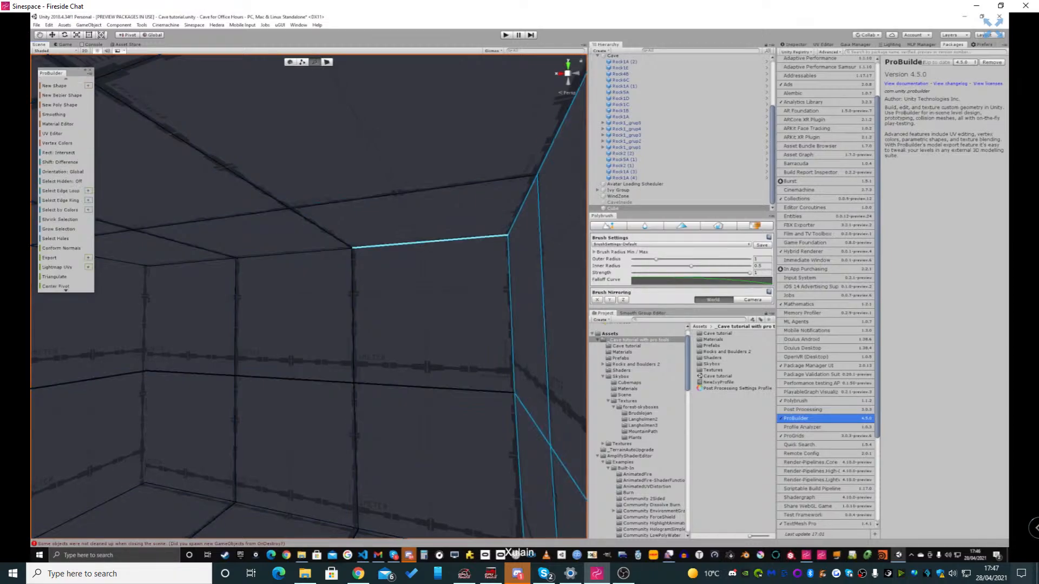
{"action": "left_click", "coordinate": [431, 242]}
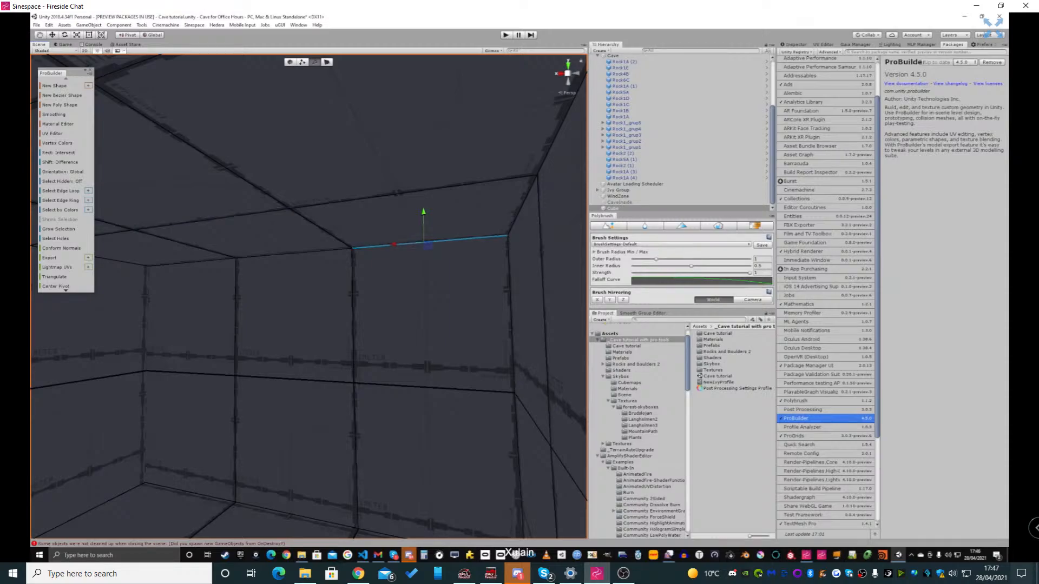
{"action": "key", "text": "alt+l"}
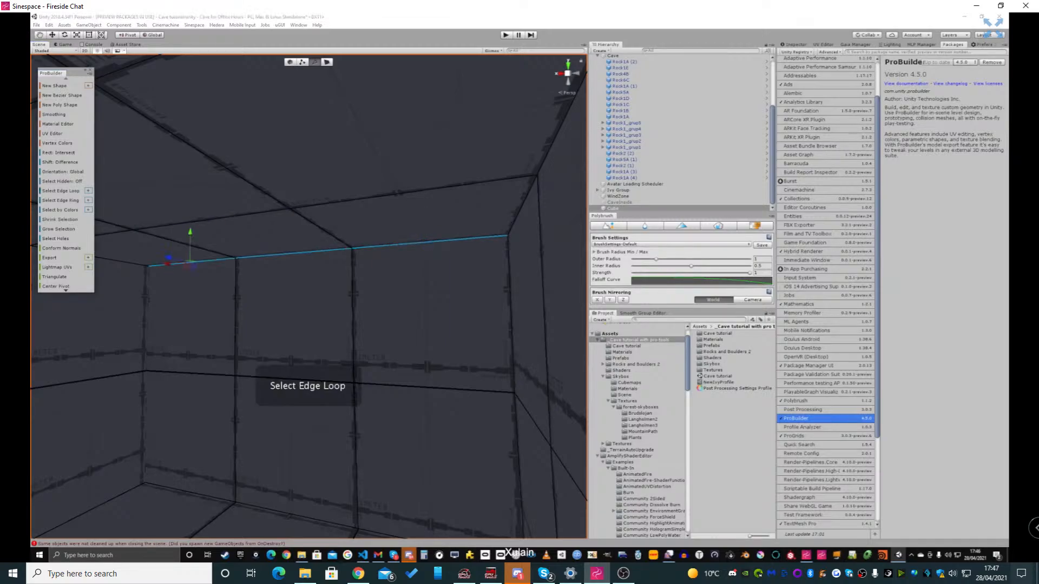
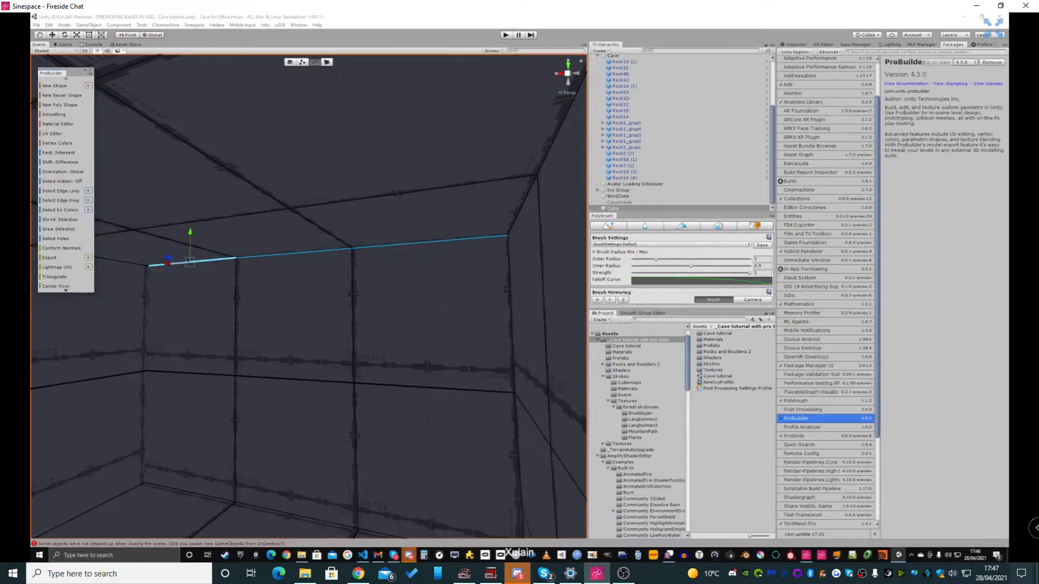
Select the edge loop where the chamber's adjoining wall meets the ceiling and pull it inward to slope the wall
{"action": "right_click_drag", "start_coordinate": [282, 281], "coordinate": [225, 268]}
{"action": "key", "text": "s"}
{"action": "key", "text": "w"}
{"action": "left_click_drag", "start_coordinate": [320, 262], "coordinate": [257, 256]}
{"action": "right_click_drag", "start_coordinate": [279, 260], "coordinate": [208, 258]}
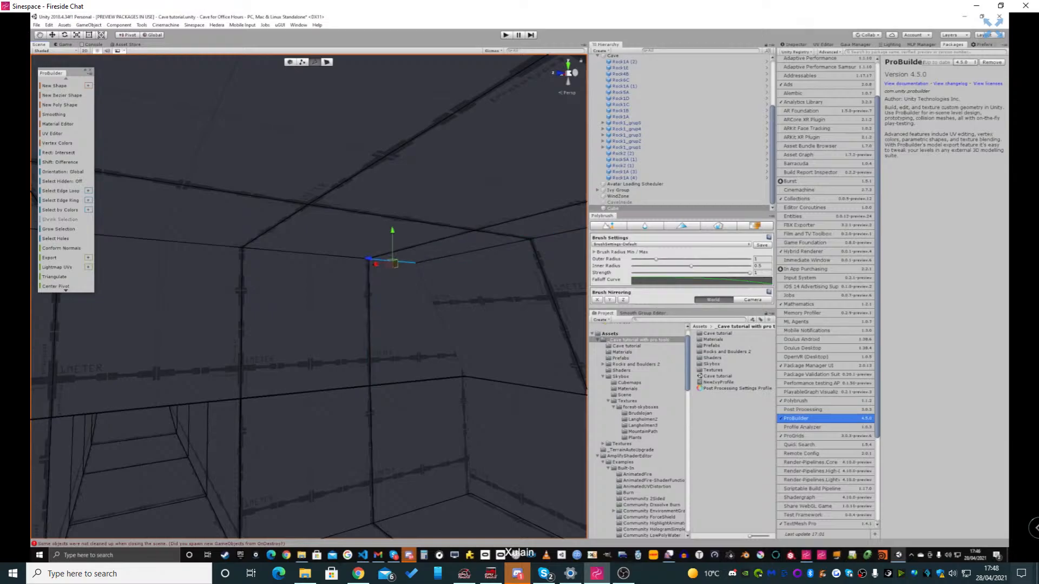
{"action": "left_click", "coordinate": [61, 191]}
{"action": "right_click_drag", "start_coordinate": [303, 270], "coordinate": [143, 271]}
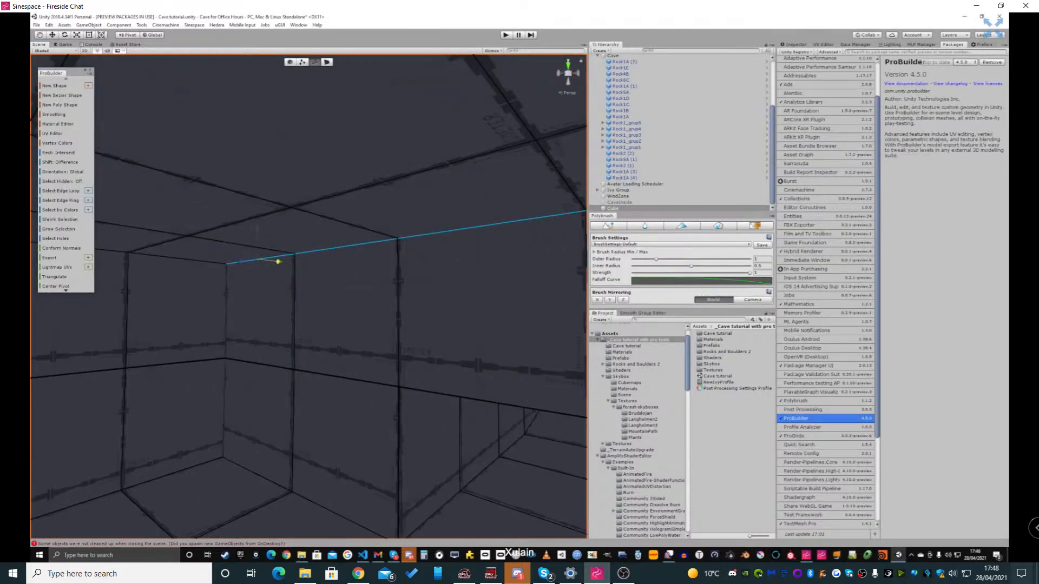
{"action": "left_click_drag", "start_coordinate": [279, 262], "coordinate": [225, 254]}
{"action": "right_click_drag", "start_coordinate": [225, 254], "coordinate": [166, 253]}
Select the ceiling edge loop along the next chamber wall and pull it inward
{"action": "scroll", "coordinate": [166, 253], "scroll_direction": "up", "scroll_amount": 2}
{"action": "left_click", "coordinate": [238, 243]}
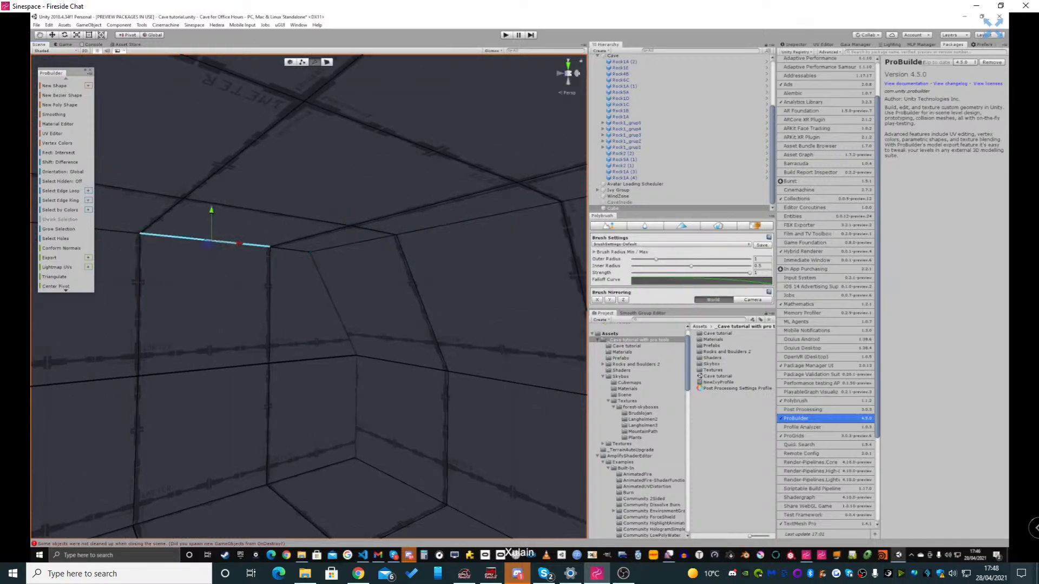
{"action": "double_click", "coordinate": [251, 245]}
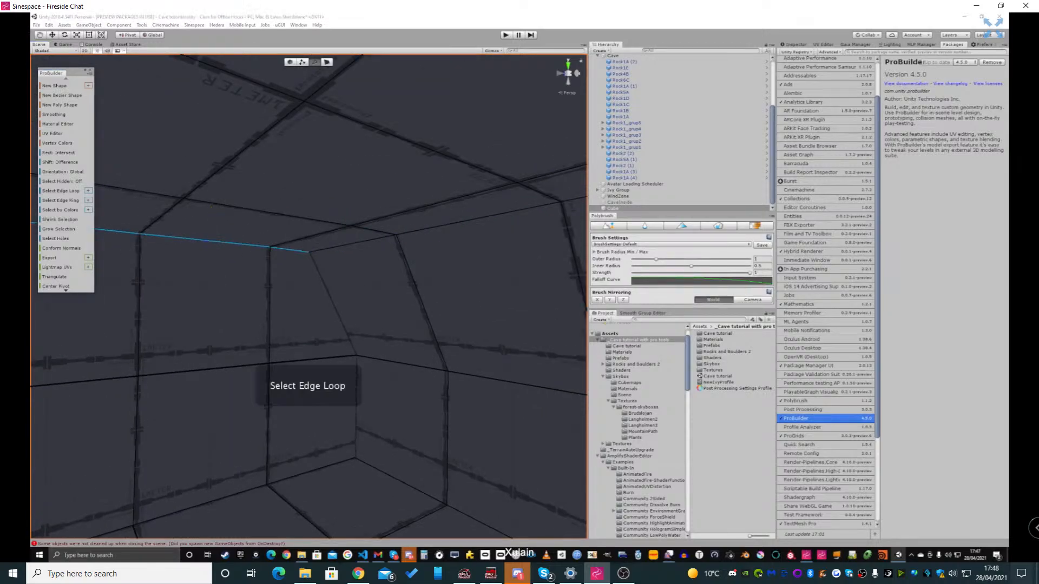
{"action": "right_click_drag", "start_coordinate": [252, 245], "coordinate": [163, 244]}
Pull the ceiling edge loop of the remaining unsloped chamber wall inward so its upper part slopes
{"action": "left_click_drag", "start_coordinate": [162, 244], "coordinate": [227, 235], "text": "alt"}
{"action": "left_click_drag", "start_coordinate": [109, 202], "coordinate": [194, 185]}
{"action": "right_click_drag", "start_coordinate": [206, 187], "coordinate": [460, 200]}
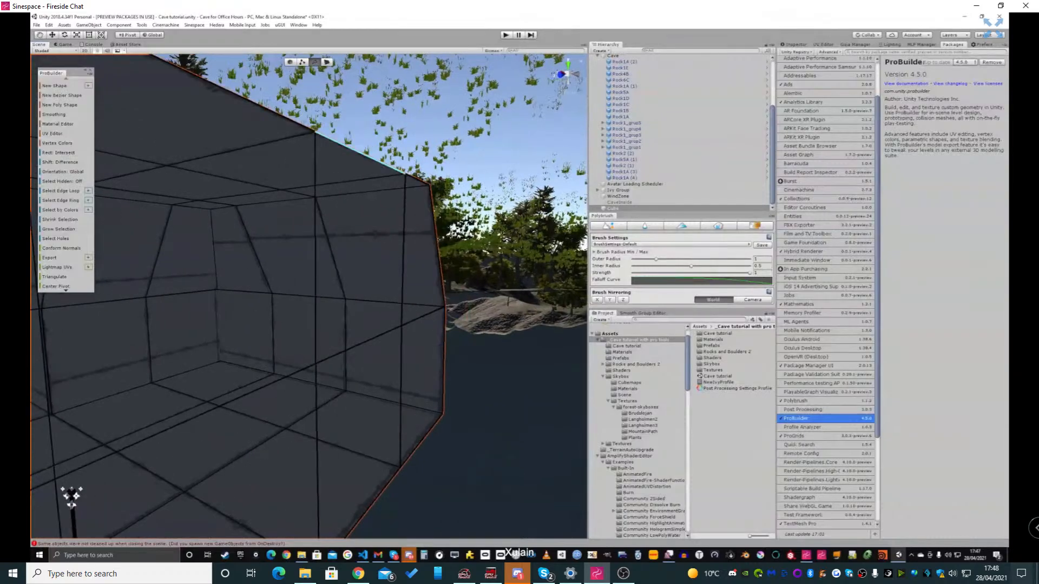
{"action": "mouse_move", "coordinate": [344, 161]}
{"action": "left_mouse_down"}
{"action": "mouse_move", "coordinate": [292, 169]}
{"action": "mouse_move", "coordinate": [344, 160]}
{"action": "left_mouse_up"}
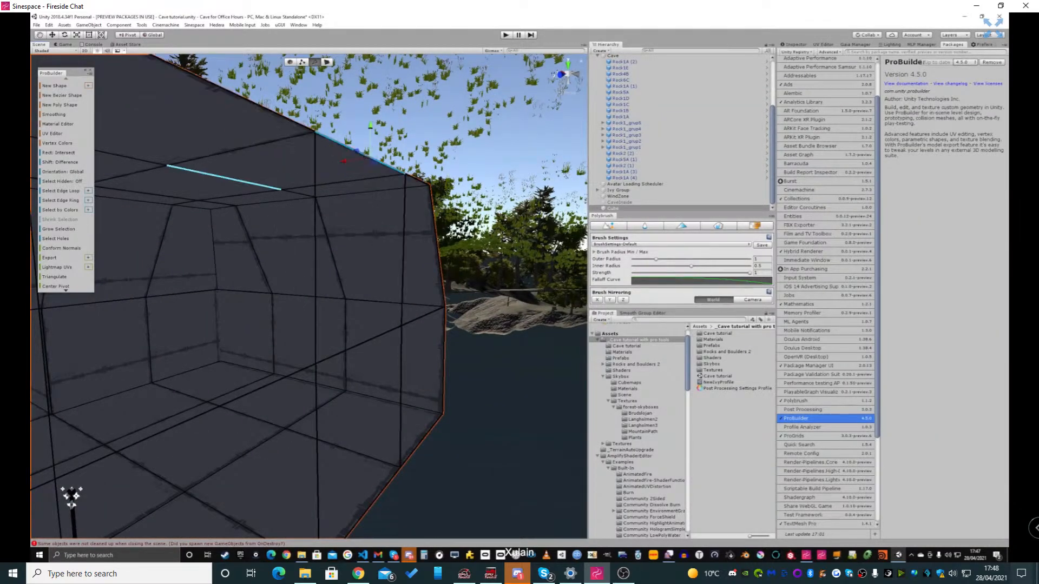
{"action": "double_click", "coordinate": [390, 183]}
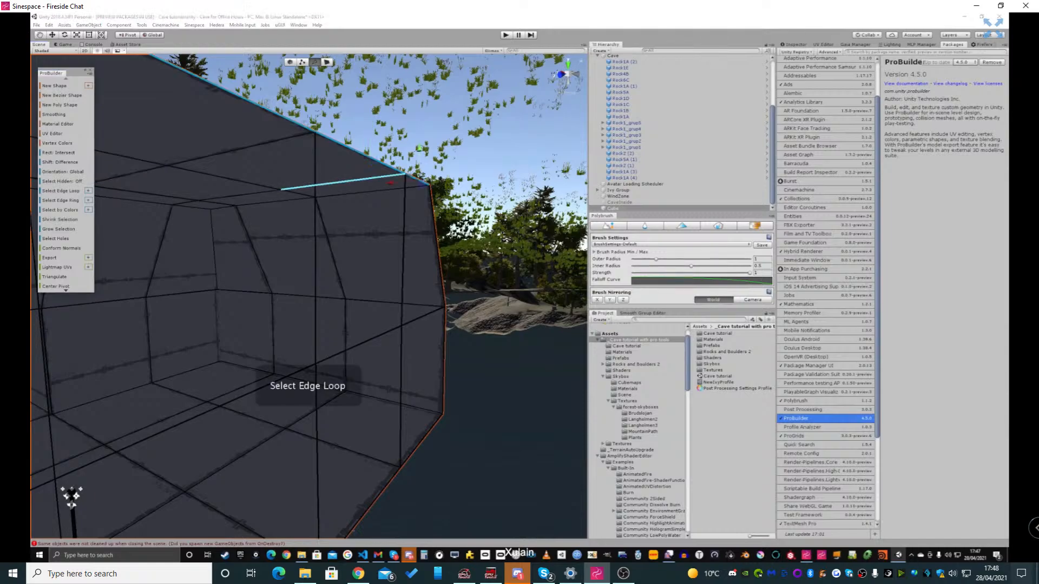
{"action": "left_click_drag", "start_coordinate": [391, 183], "coordinate": [330, 190]}
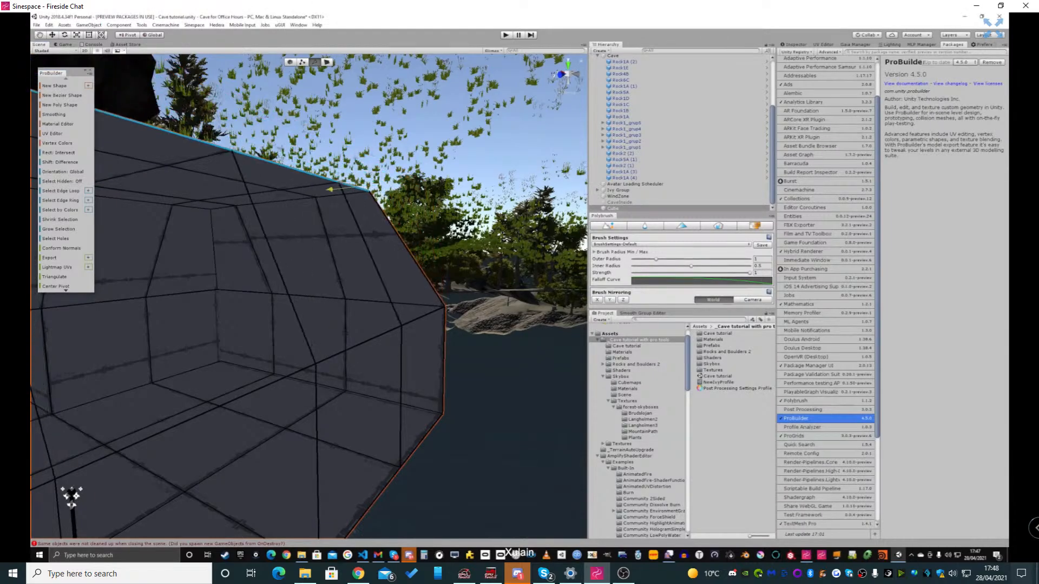
Switch to object selection mode, subdivide the whole cave object and go to the tunnel interior
{"action": "right_click_drag", "start_coordinate": [330, 189], "coordinate": [509, 205]}
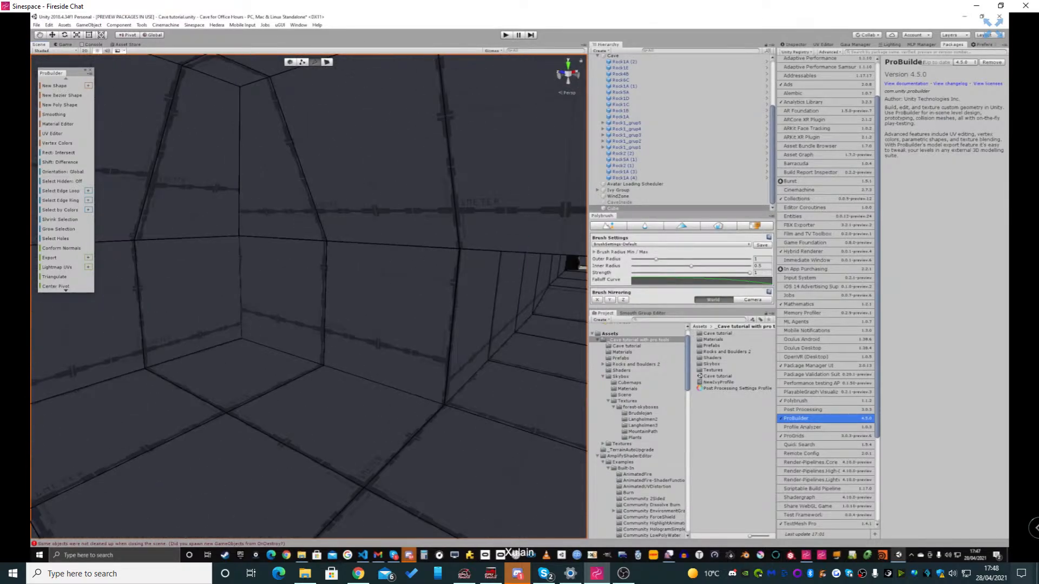
{"action": "right_click_drag", "start_coordinate": [309, 243], "coordinate": [571, 244]}
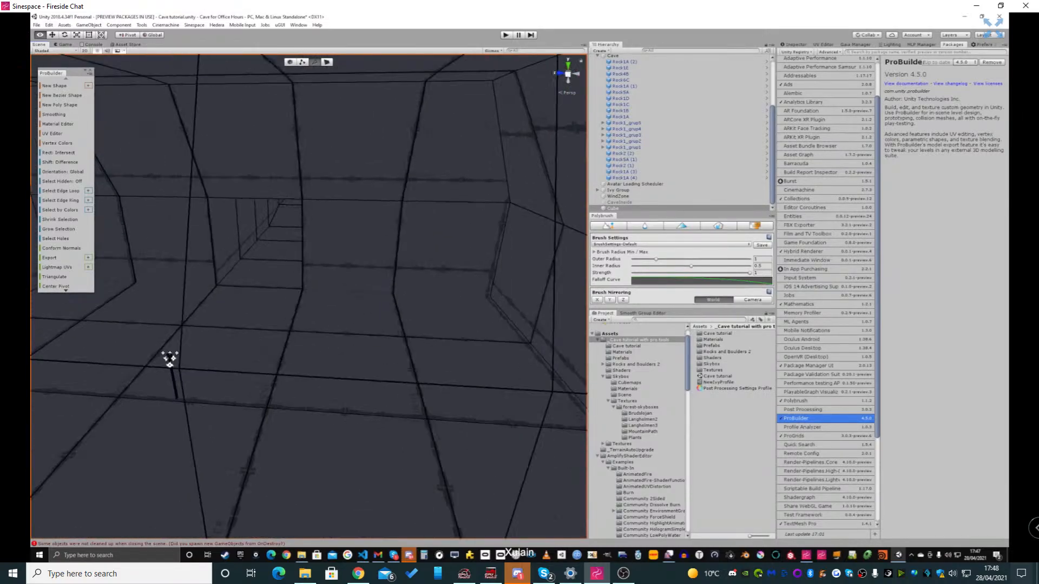
{"action": "right_click_drag", "start_coordinate": [169, 359], "coordinate": [350, 408]}
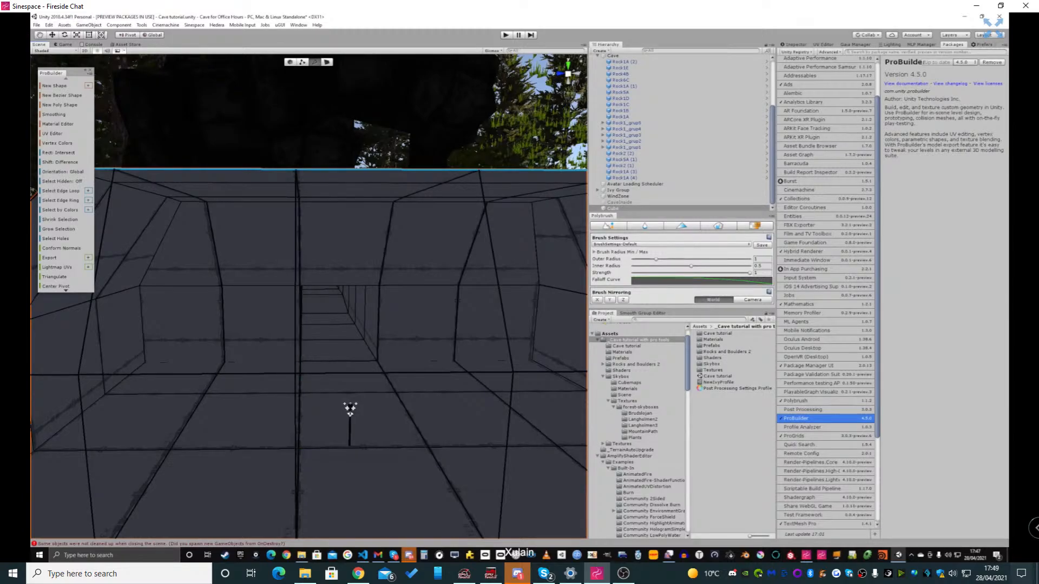
{"action": "key", "text": "g"}
{"action": "right_click_drag", "start_coordinate": [350, 409], "coordinate": [413, 407]}
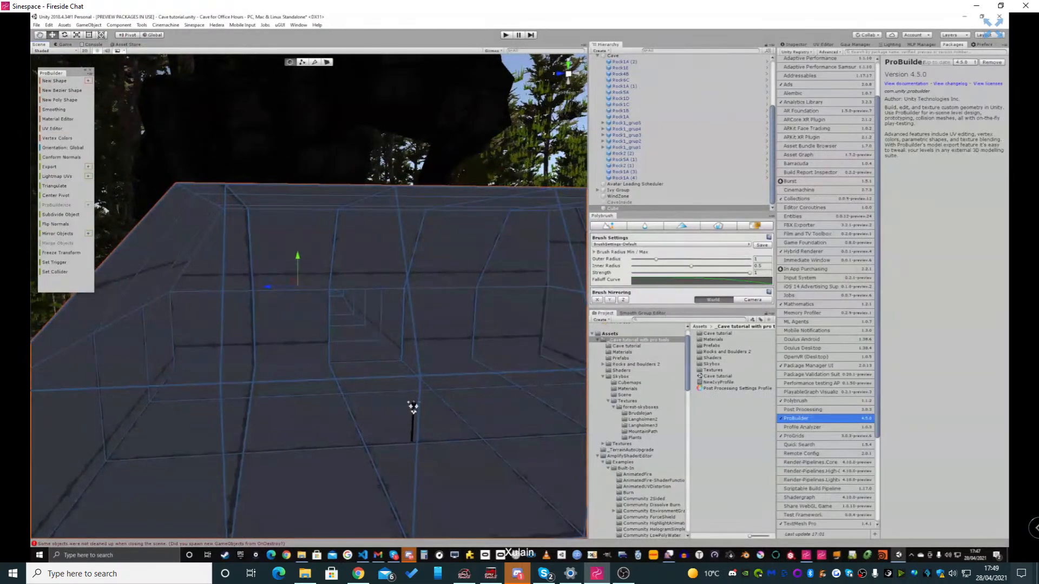
{"action": "key", "text": "alt+s"}
{"action": "right_click_drag", "start_coordinate": [413, 408], "coordinate": [392, 392]}
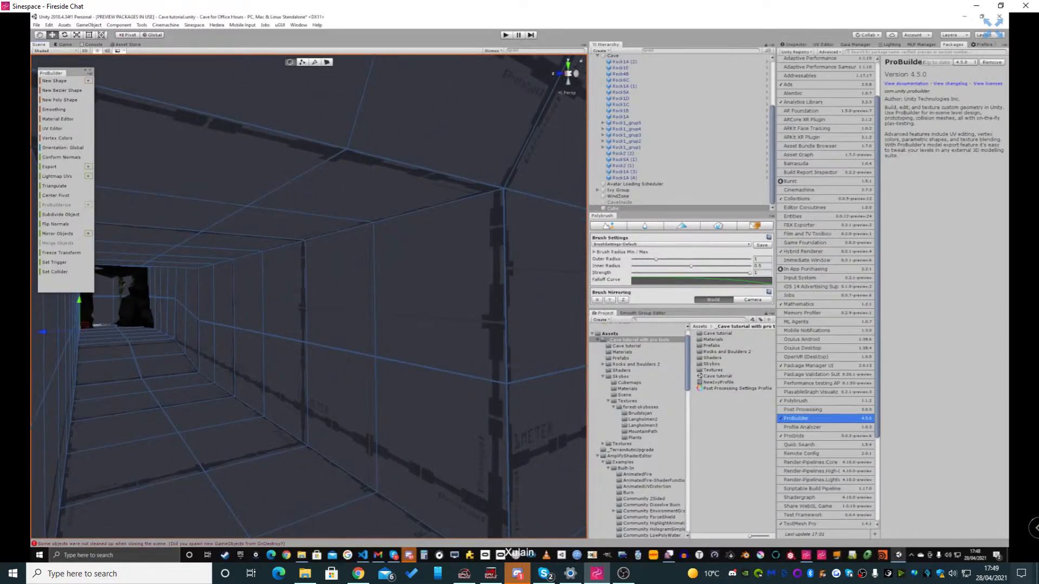
In edge selection mode, pull the ceiling edge loops on both sides of the tunnel inward toward its centre
{"action": "left_click", "coordinate": [314, 62]}
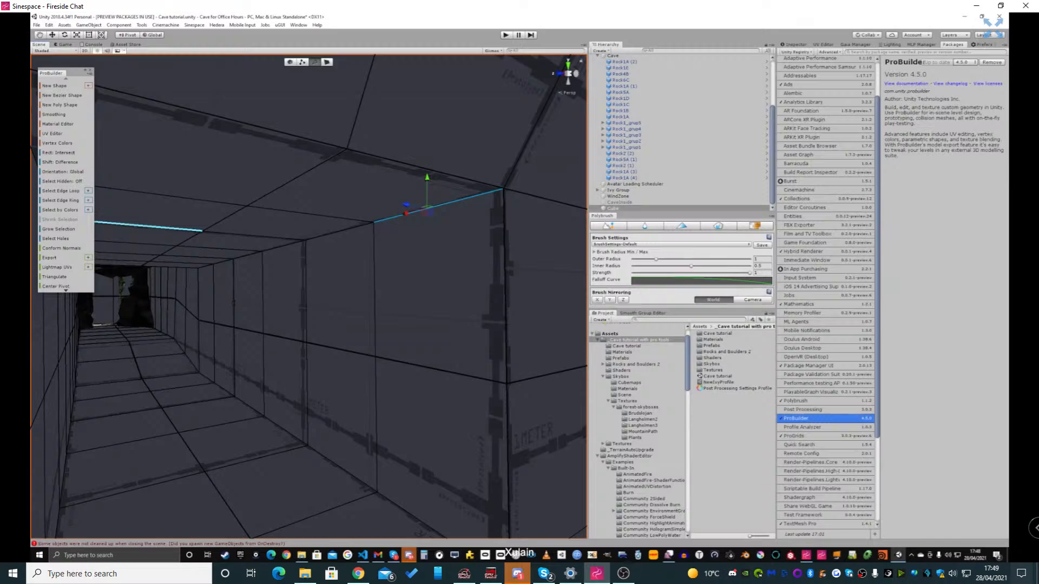
{"action": "key", "text": "alt+l"}
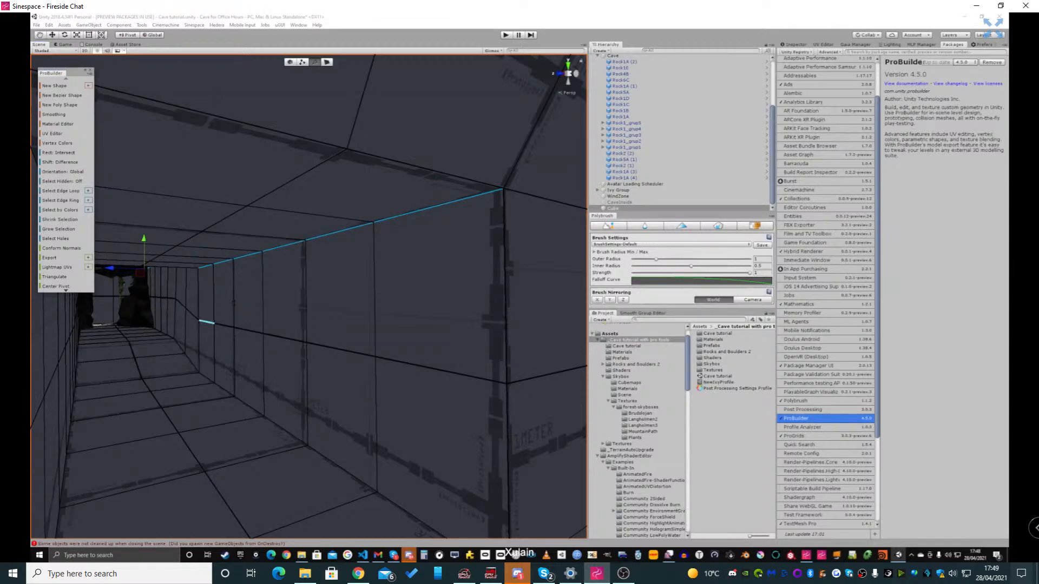
{"action": "left_click_drag", "start_coordinate": [110, 269], "coordinate": [95, 268]}
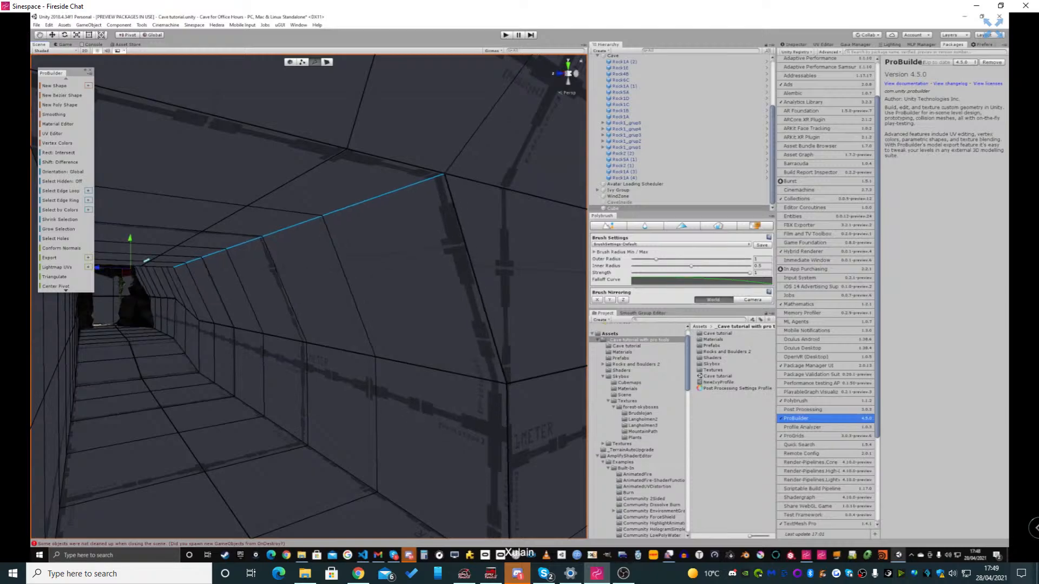
{"action": "right_click_drag", "start_coordinate": [308, 298], "coordinate": [205, 297]}
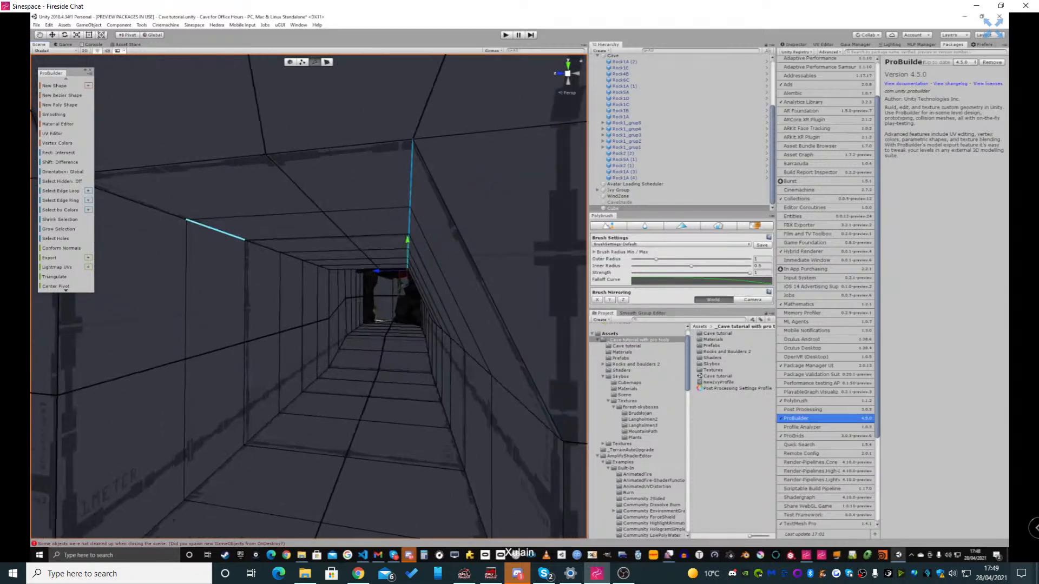
{"action": "key", "text": "alt+l"}
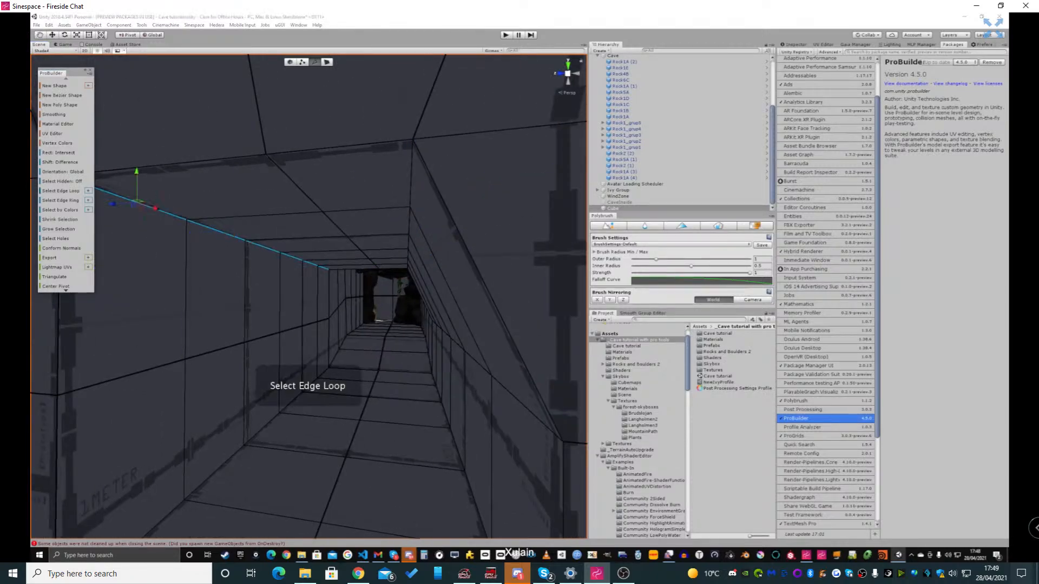
{"action": "left_click_drag", "start_coordinate": [112, 204], "coordinate": [195, 197]}
Return to object selection mode and subdivide the whole cave object again for a denser mesh
{"action": "right_click_drag", "start_coordinate": [239, 202], "coordinate": [116, 211]}
{"action": "key", "text": "Escape"}
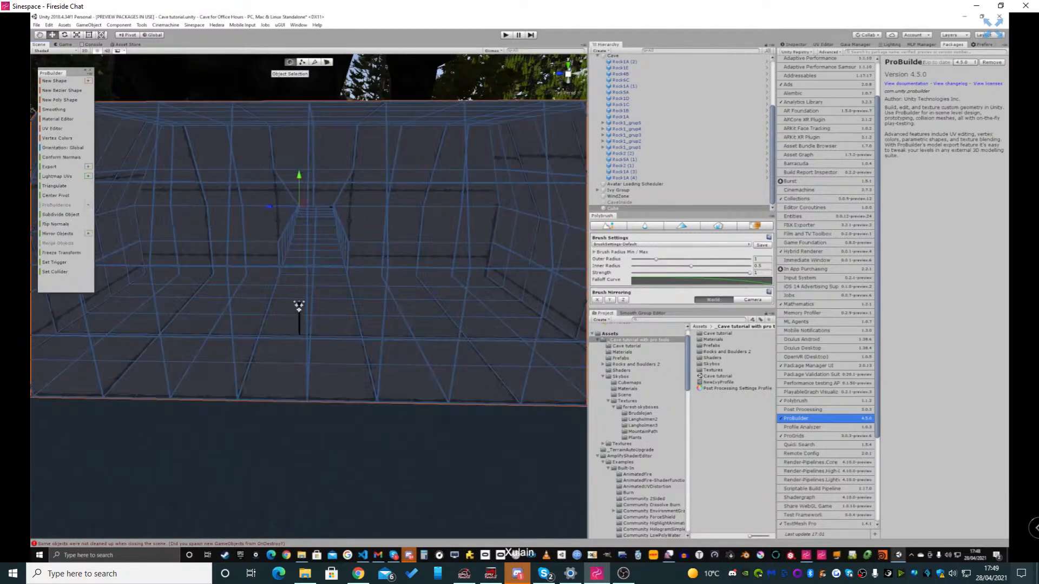
{"action": "mouse_move", "coordinate": [299, 307]}
{"action": "right_mouse_down"}
{"action": "mouse_move", "coordinate": [316, 310]}
{"action": "mouse_move", "coordinate": [274, 301]}
{"action": "mouse_move", "coordinate": [293, 298]}
{"action": "mouse_move", "coordinate": [283, 349]}
{"action": "mouse_move", "coordinate": [300, 327]}
{"action": "mouse_move", "coordinate": [302, 346]}
{"action": "mouse_move", "coordinate": [288, 337]}
{"action": "mouse_move", "coordinate": [315, 324]}
{"action": "mouse_move", "coordinate": [303, 334]}
{"action": "mouse_move", "coordinate": [306, 295]}
{"action": "mouse_move", "coordinate": [319, 304]}
{"action": "right_mouse_up"}
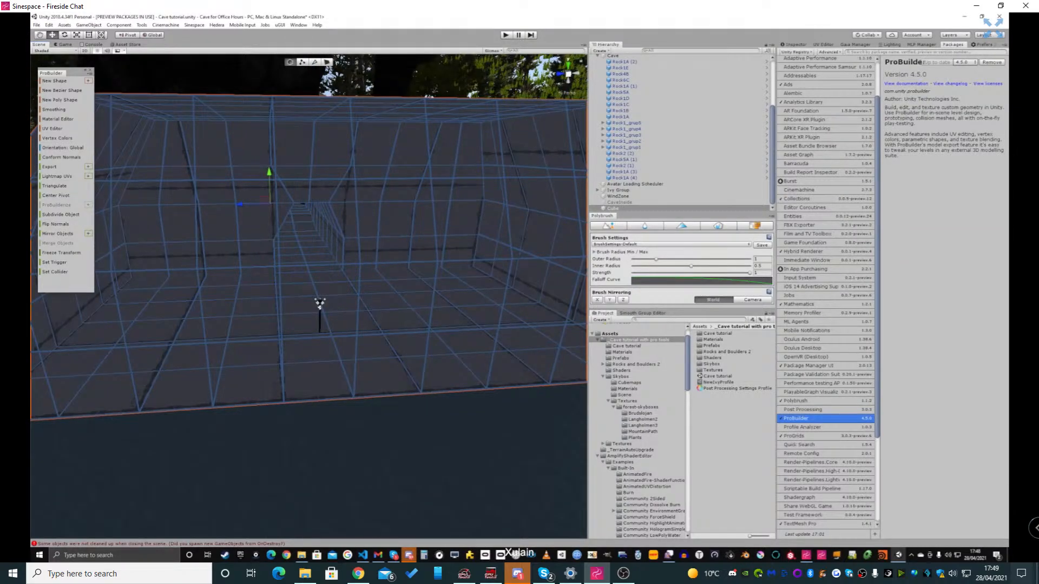
{"action": "left_click", "coordinate": [61, 215]}
{"action": "right_click_drag", "start_coordinate": [309, 297], "coordinate": [485, 265]}
{"action": "key", "text": "w"}
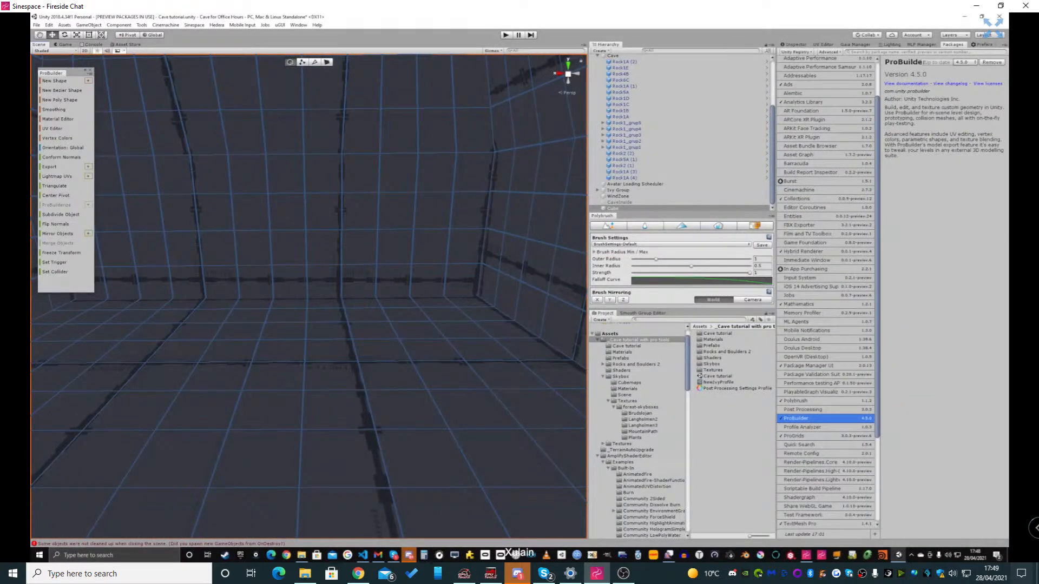
In edge selection mode, select the edge loop where a chamber side wall meets the floor and move it slightly inward
{"action": "left_click", "coordinate": [315, 62]}
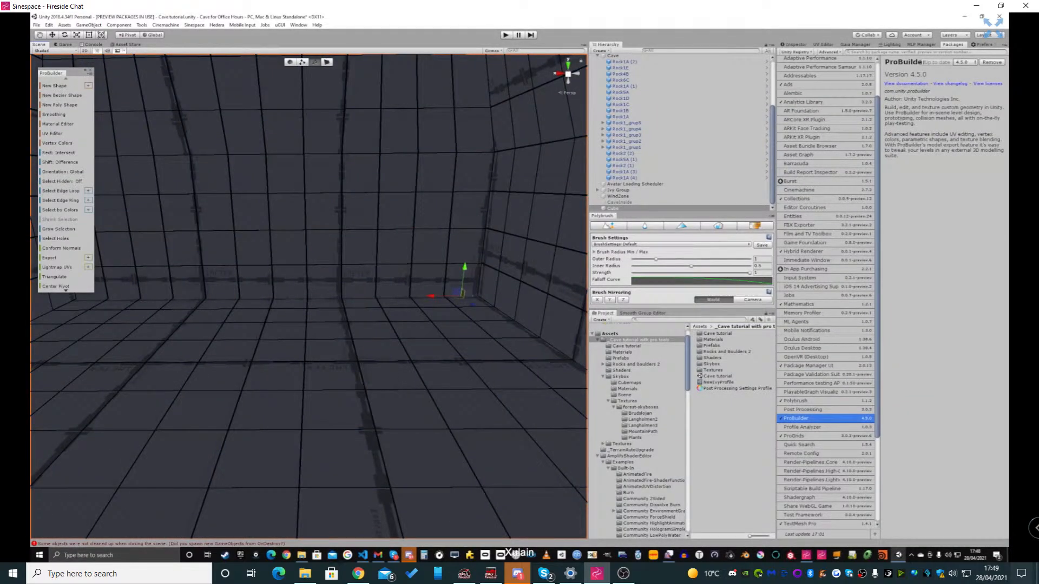
{"action": "left_click", "coordinate": [61, 191]}
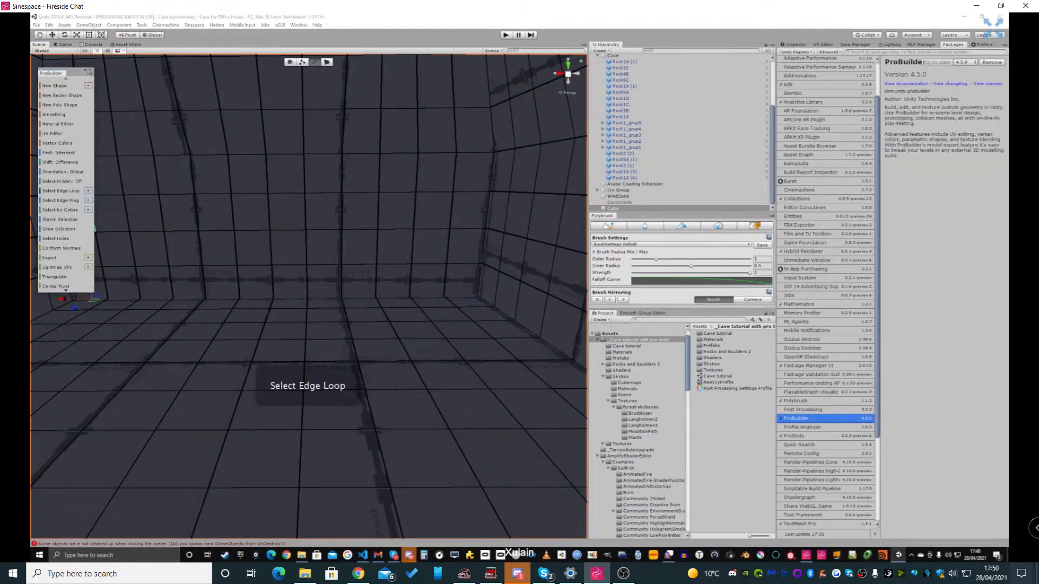
{"action": "right_click_drag", "start_coordinate": [272, 304], "coordinate": [227, 299]}
{"action": "left_click_drag", "start_coordinate": [204, 287], "coordinate": [189, 295]}
{"action": "left_click", "coordinate": [155, 303]}
{"action": "left_click", "coordinate": [61, 191]}
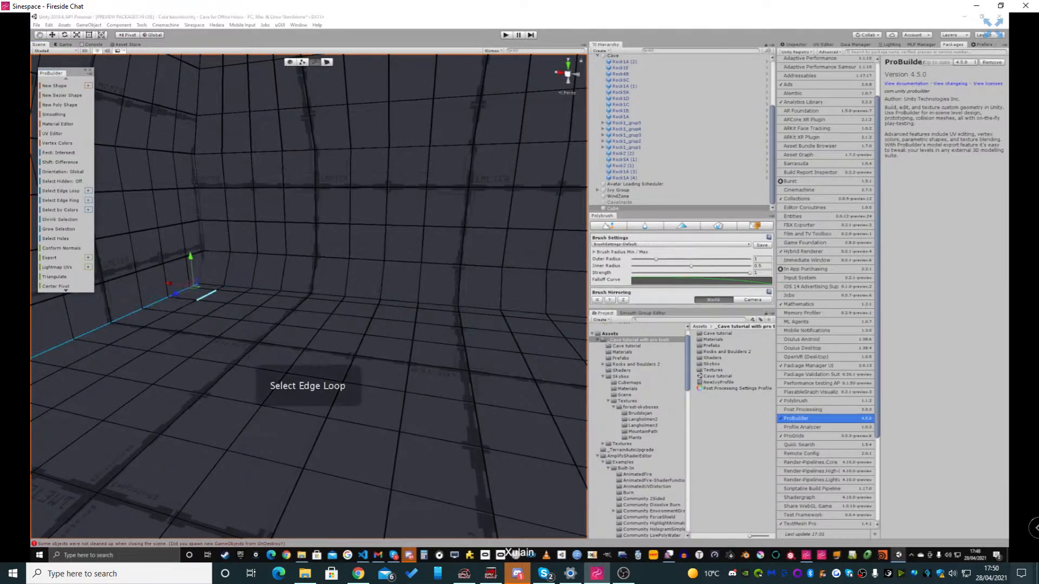
{"action": "left_click_drag", "start_coordinate": [169, 283], "coordinate": [178, 285]}
Select the floor edge loop along the adjacent chamber wall and shift it slightly inward
{"action": "right_click_drag", "start_coordinate": [212, 296], "coordinate": [347, 299]}
{"action": "left_click", "coordinate": [61, 191]}
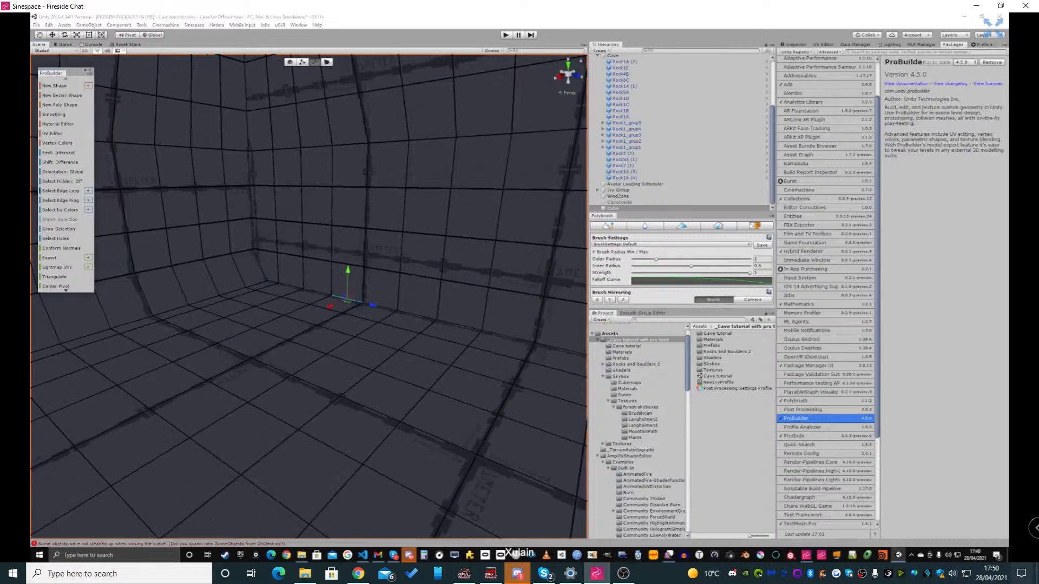
{"action": "right_click_drag", "start_coordinate": [352, 336], "coordinate": [558, 344]}
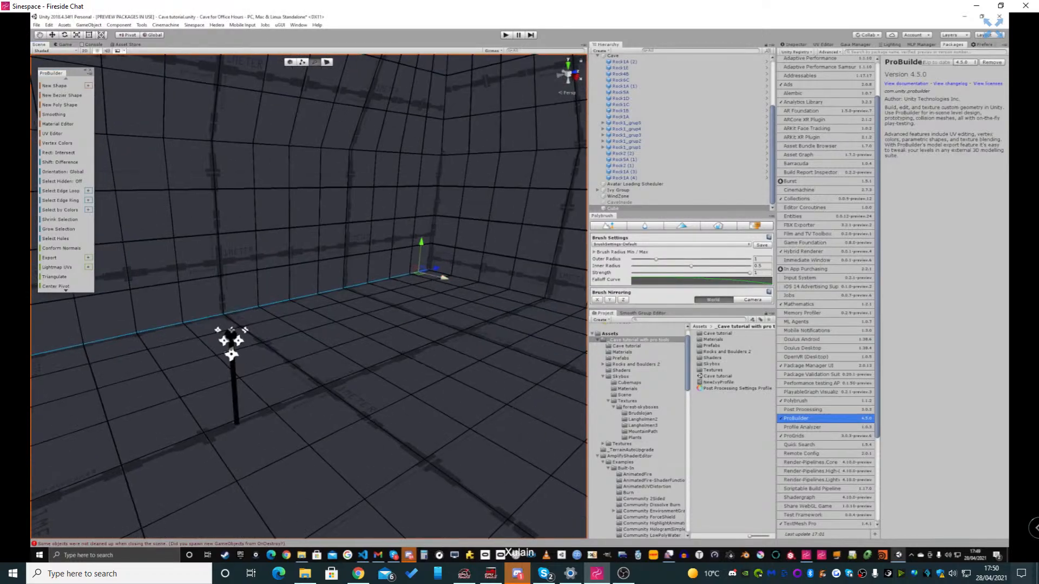
{"action": "left_click_drag", "start_coordinate": [444, 278], "coordinate": [451, 281]}
Select the edge loop at the base of the following chamber wall and nudge it toward the room's centre
{"action": "right_click_drag", "start_coordinate": [452, 281], "coordinate": [514, 289]}
{"action": "left_click", "coordinate": [510, 280]}
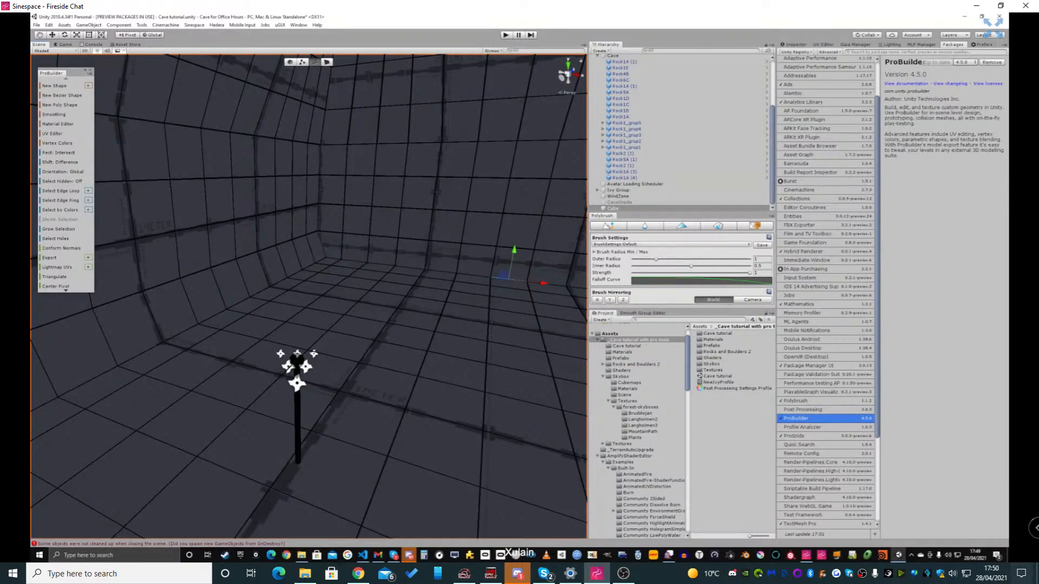
{"action": "left_click", "coordinate": [60, 191]}
{"action": "right_click_drag", "start_coordinate": [296, 368], "coordinate": [448, 385]}
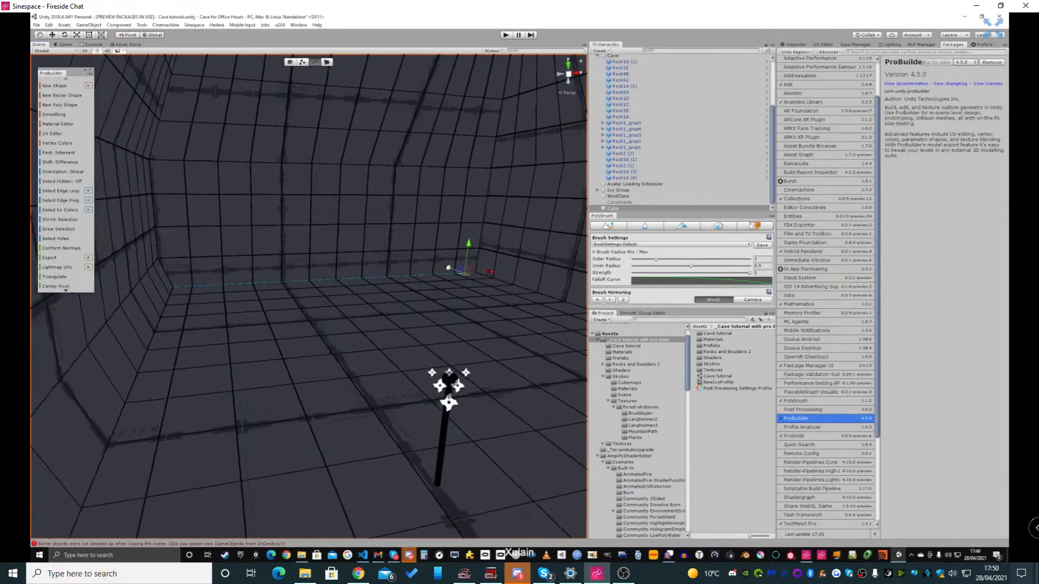
{"action": "left_click_drag", "start_coordinate": [448, 268], "coordinate": [458, 271]}
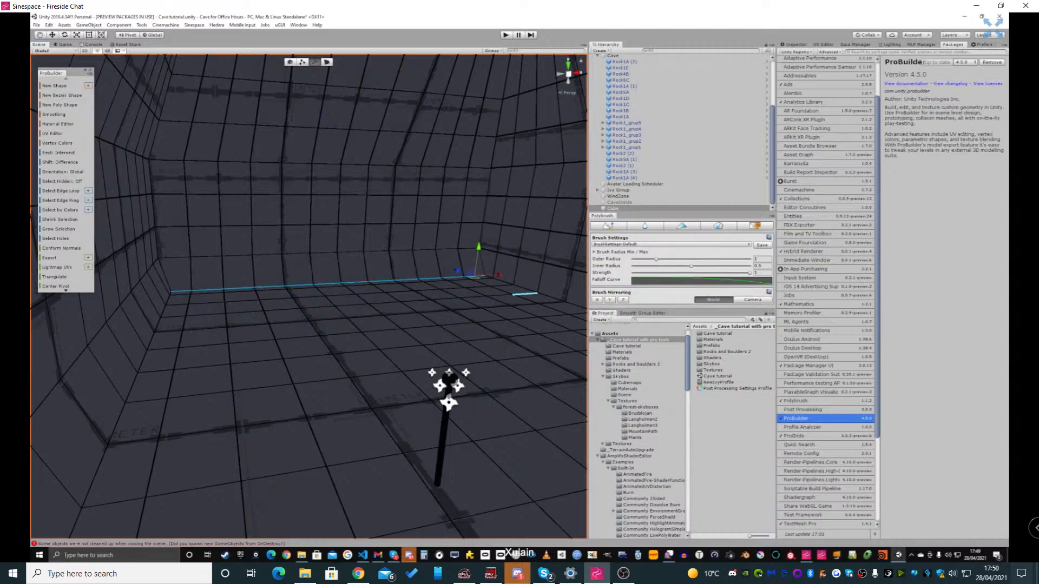
Select the floor edge loop of the wall beside the tunnel opening and pull it inward
{"action": "left_click", "coordinate": [525, 292]}
{"action": "key", "text": "alt+l"}
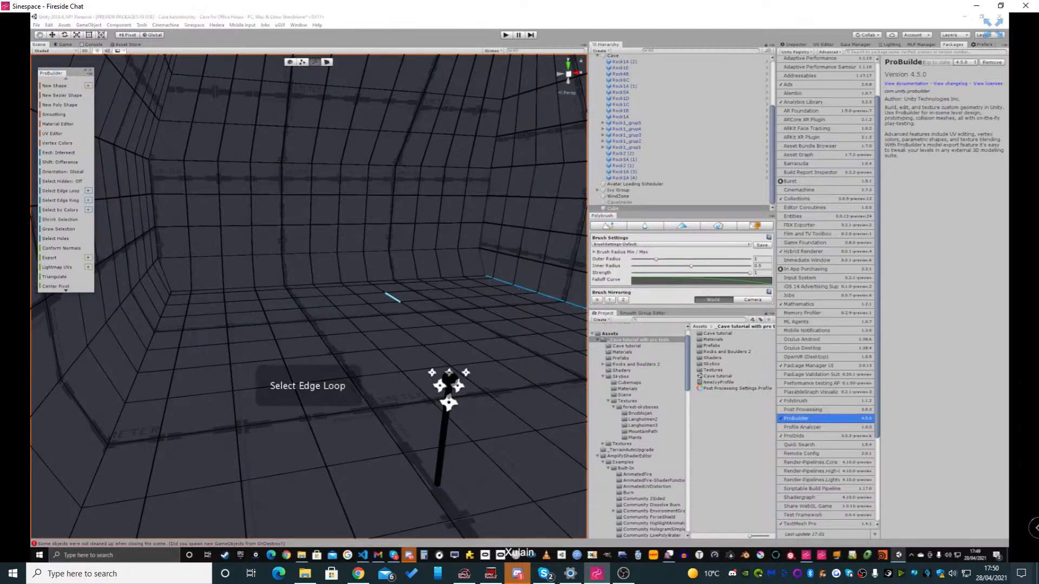
{"action": "right_click_drag", "start_coordinate": [394, 297], "coordinate": [535, 303]}
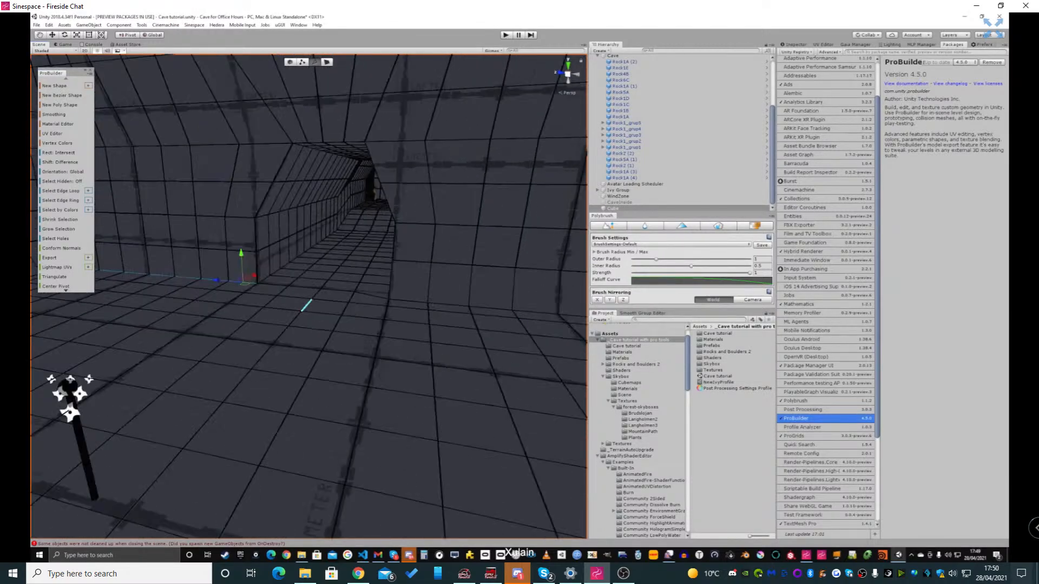
{"action": "left_click_drag", "start_coordinate": [254, 276], "coordinate": [584, 300]}
Switch to face selection, select a patch of adjacent faces low on the chamber wall and shift it to make the wall uneven
{"action": "left_click_drag", "start_coordinate": [337, 246], "coordinate": [431, 230], "text": "alt"}
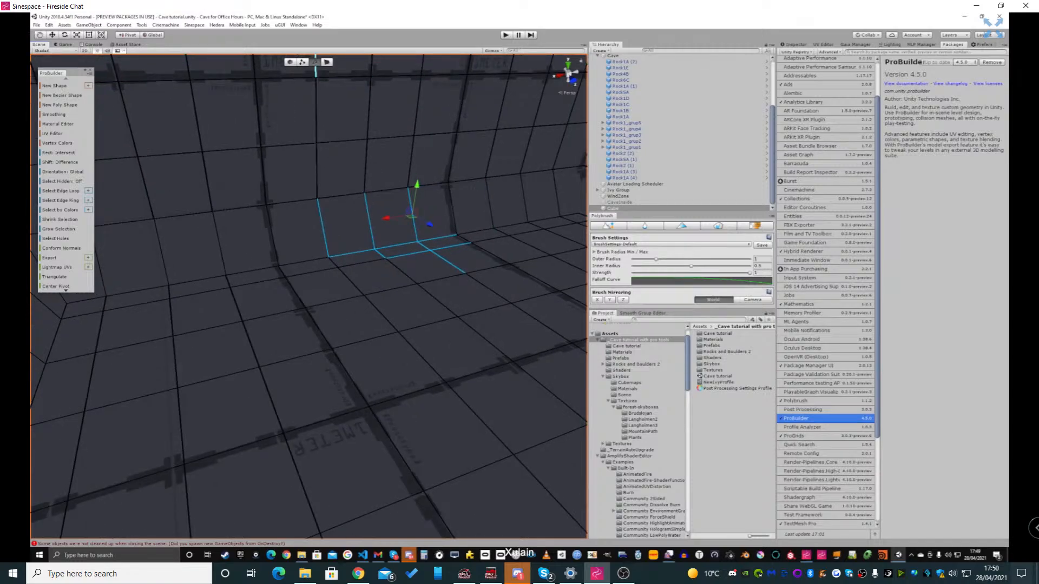
{"action": "left_click", "coordinate": [326, 63]}
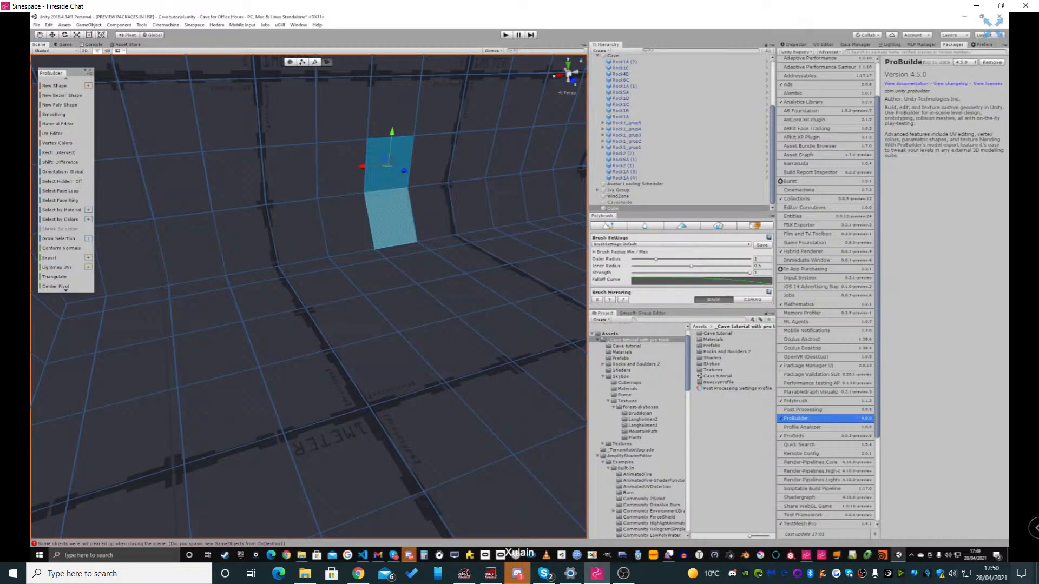
{"action": "left_click", "coordinate": [431, 161]}
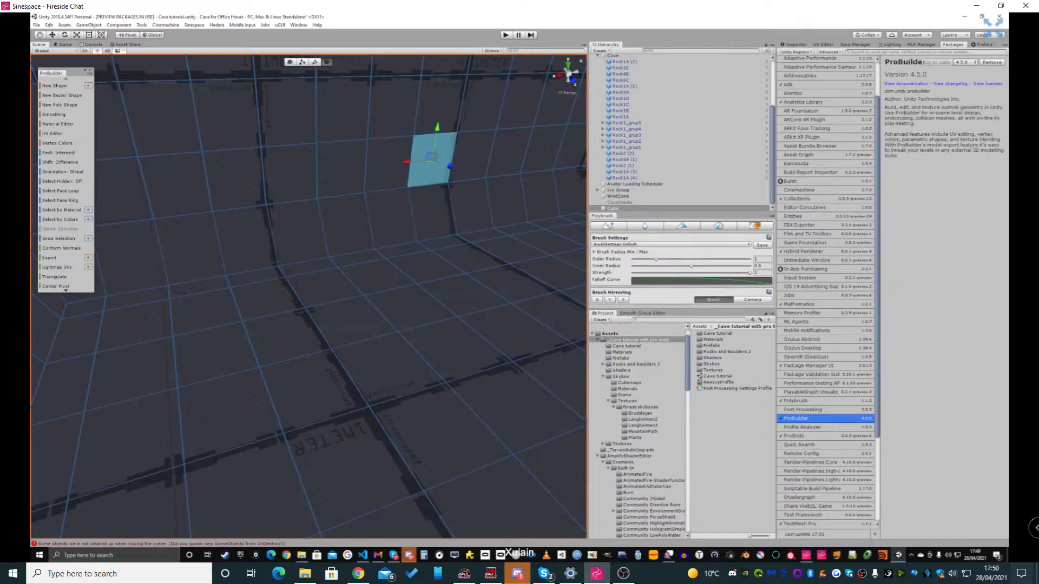
{"action": "left_click", "coordinate": [388, 165], "text": "shift"}
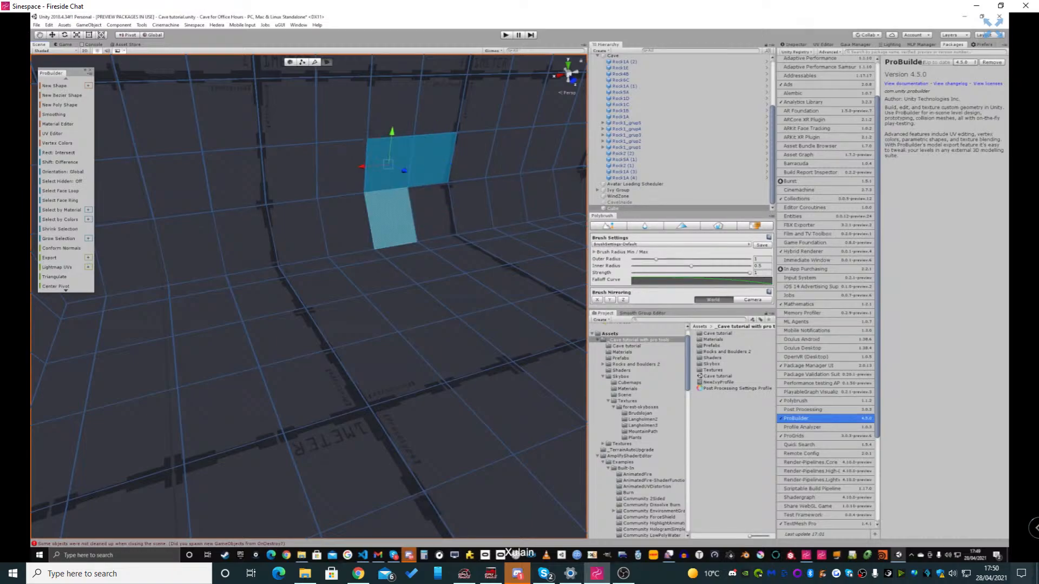
{"action": "left_click_drag", "start_coordinate": [407, 227], "coordinate": [490, 242]}
{"action": "right_click_drag", "start_coordinate": [490, 241], "coordinate": [547, 238]}
{"action": "right_click_drag", "start_coordinate": [168, 241], "coordinate": [317, 257]}
{"action": "right_click_drag", "start_coordinate": [379, 352], "coordinate": [436, 356]}
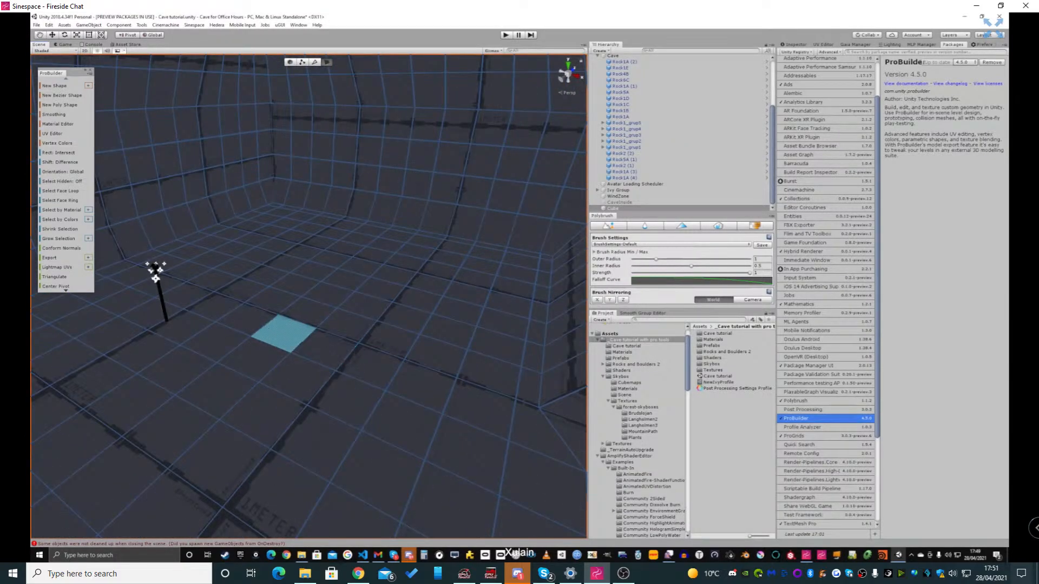
Select a small block of faces in the middle of the chamber floor and raise it slightly
{"action": "left_click", "coordinate": [284, 333]}
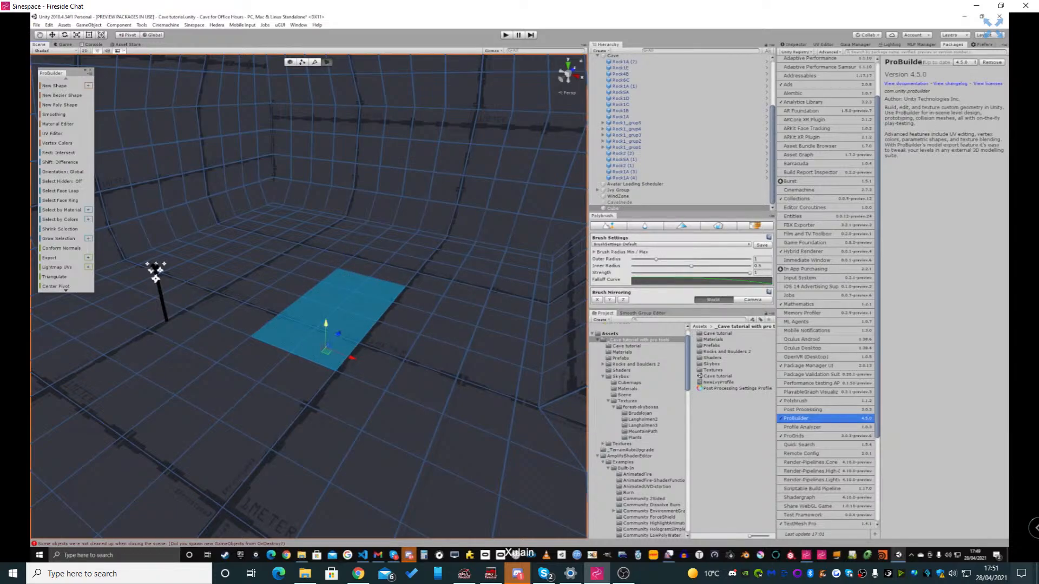
{"action": "left_click_drag", "start_coordinate": [326, 324], "coordinate": [326, 310]}
{"action": "right_click_drag", "start_coordinate": [325, 310], "coordinate": [290, 257]}
Select a short row of adjacent faces midway up the chamber wall and shift it slightly sideways
{"action": "left_click", "coordinate": [287, 262]}
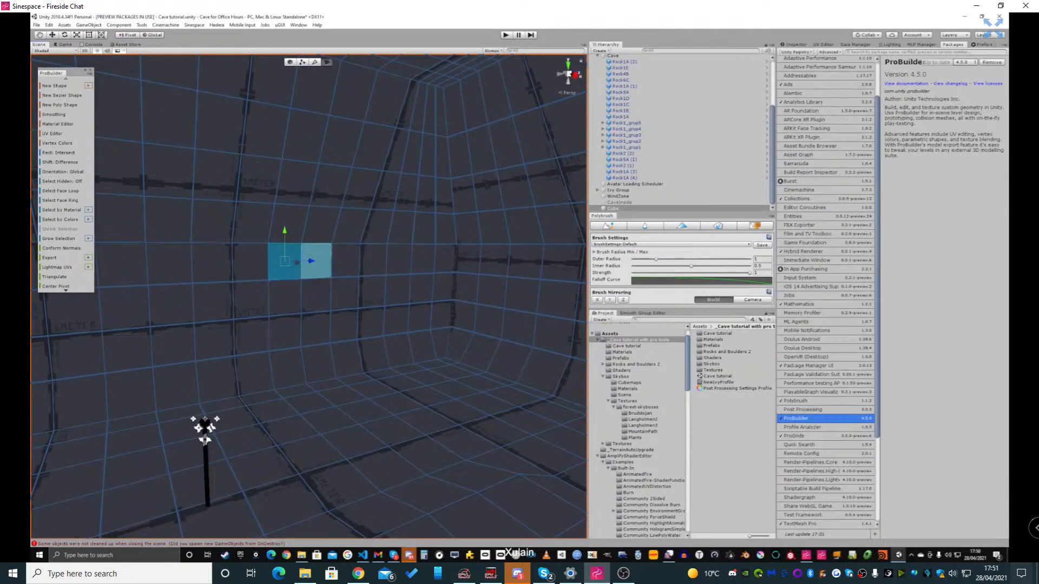
{"action": "left_click", "coordinate": [316, 261], "text": "shift"}
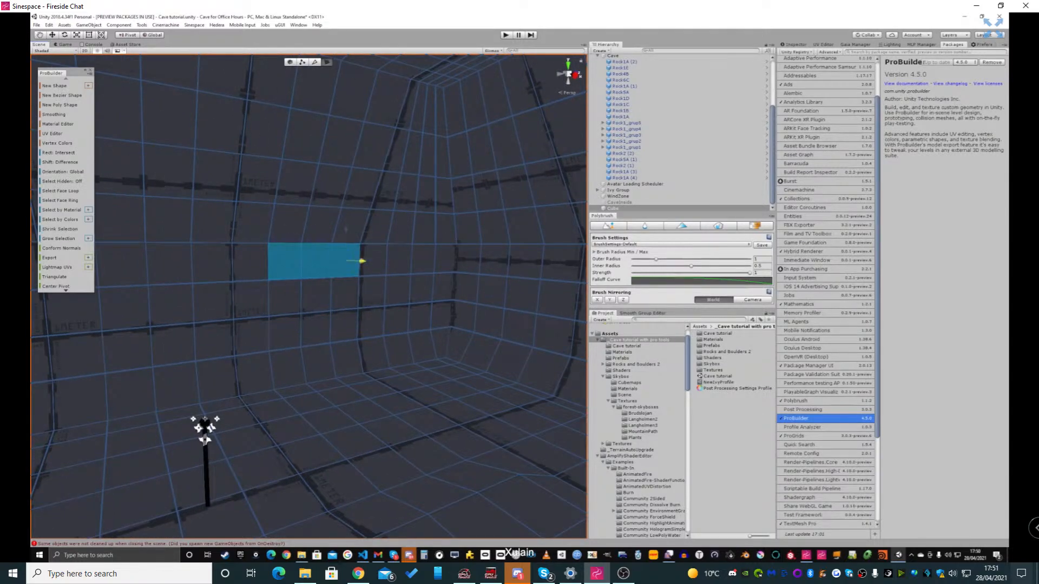
{"action": "left_click_drag", "start_coordinate": [361, 261], "coordinate": [366, 261]}
{"action": "right_click_drag", "start_coordinate": [367, 261], "coordinate": [325, 155]}
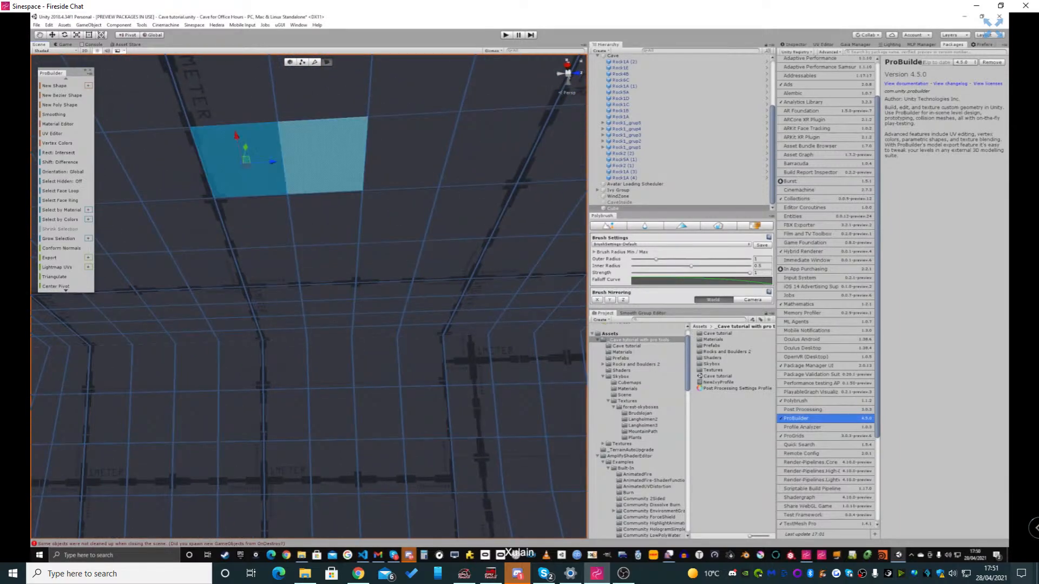
Select two adjoining rows of faces on the chamber ceiling and lower them slightly
{"action": "left_click", "coordinate": [324, 156], "text": "shift"}
{"action": "left_click", "coordinate": [407, 153], "text": "shift"}
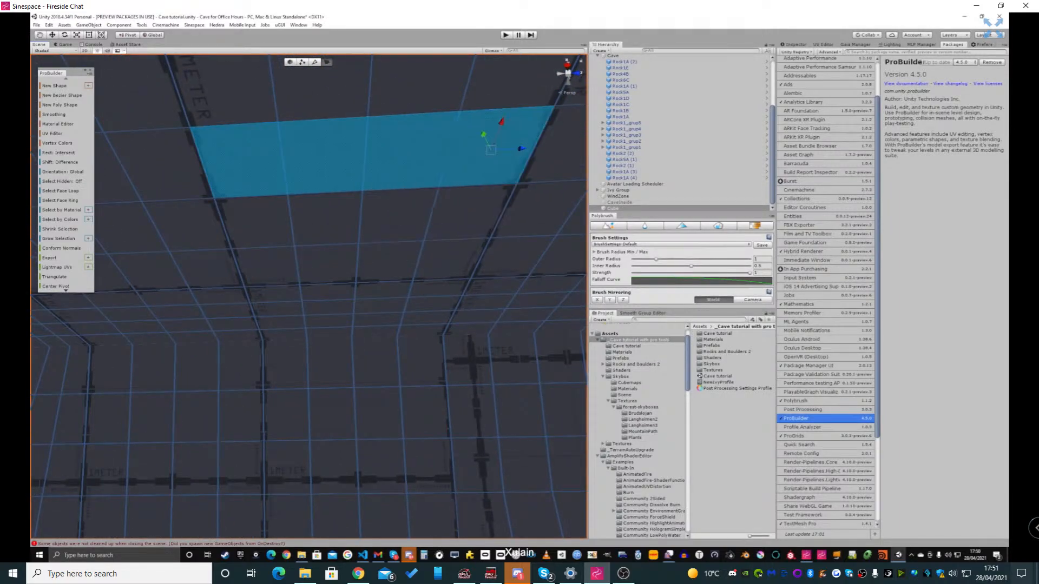
{"action": "left_click", "coordinate": [467, 209], "text": "shift"}
{"action": "left_click", "coordinate": [396, 213], "text": "shift"}
{"action": "left_click", "coordinate": [327, 218], "text": "shift"}
{"action": "left_click", "coordinate": [262, 221], "text": "shift"}
{"action": "right_click_drag", "start_coordinate": [283, 222], "coordinate": [257, 203]}
{"action": "left_click_drag", "start_coordinate": [342, 203], "coordinate": [343, 218]}
{"action": "right_click_drag", "start_coordinate": [343, 219], "coordinate": [173, 290]}
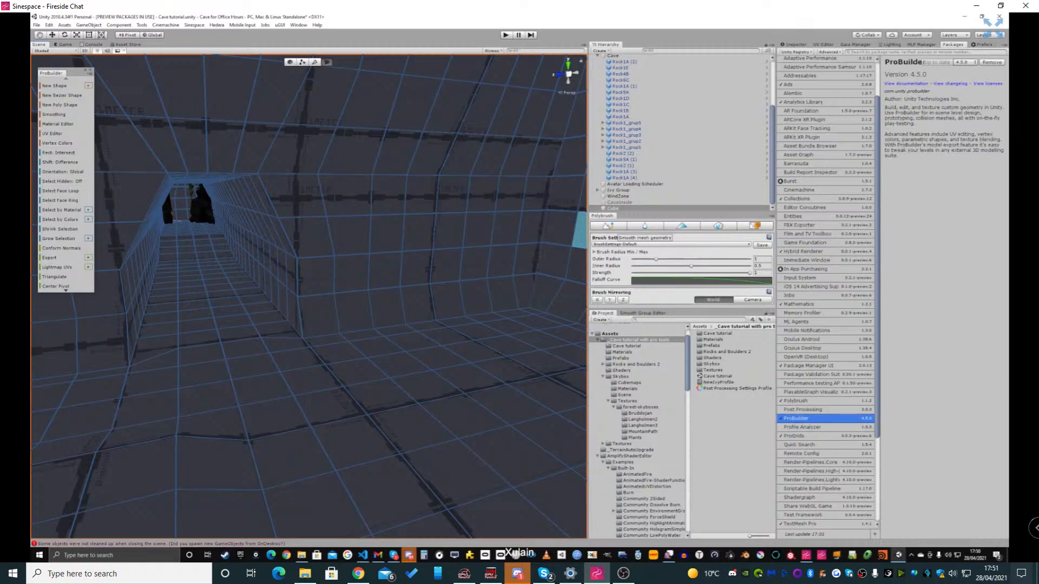
Look through the Polybrush brush modes and examine the texture paint settings
{"action": "scroll", "coordinate": [565, 238], "scroll_direction": "up", "scroll_amount": 3}
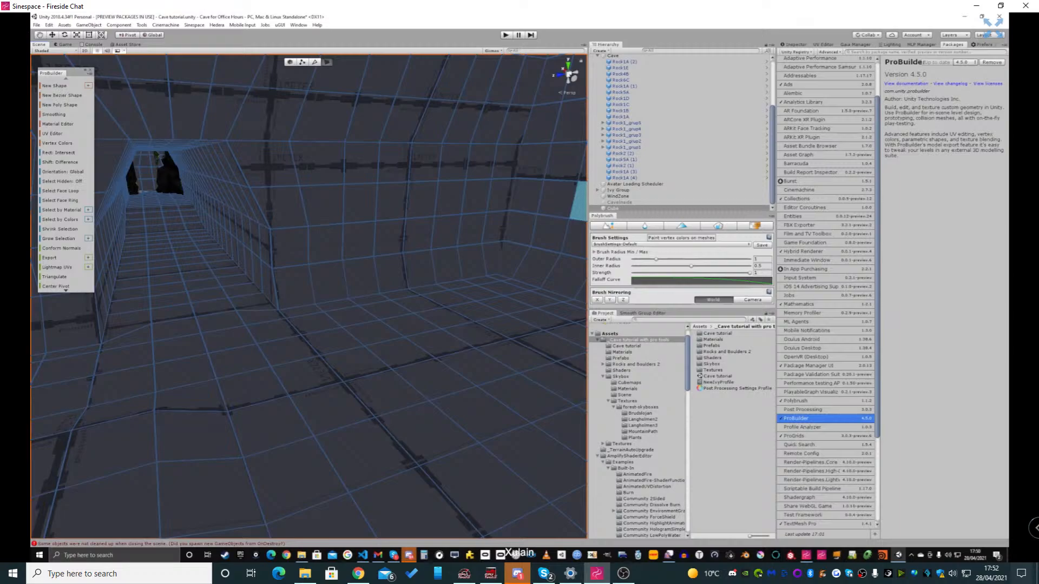
{"action": "left_click", "coordinate": [645, 226]}
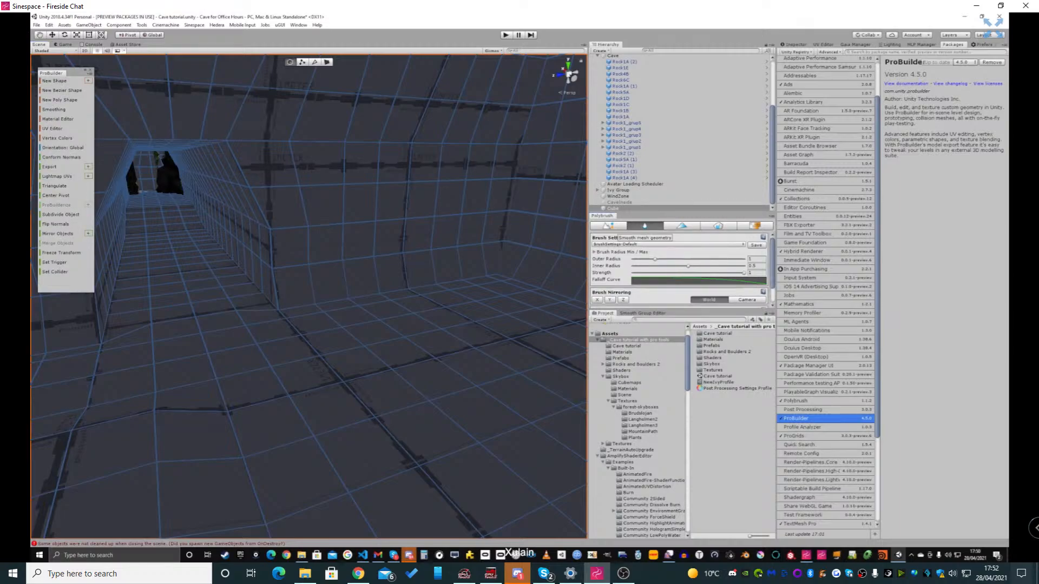
{"action": "left_click", "coordinate": [754, 226]}
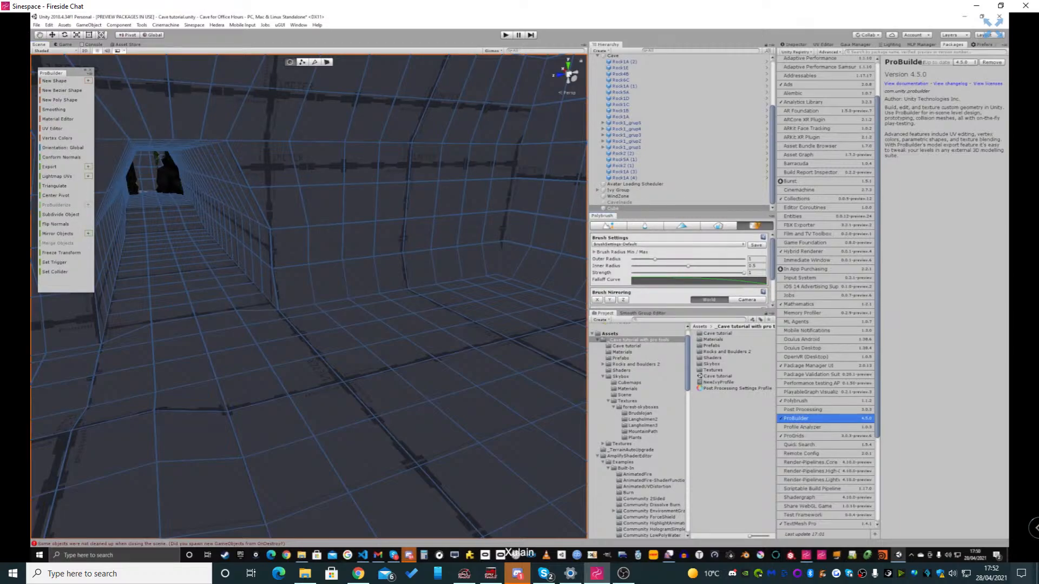
{"action": "scroll", "coordinate": [680, 270], "scroll_direction": "down", "scroll_amount": 3}
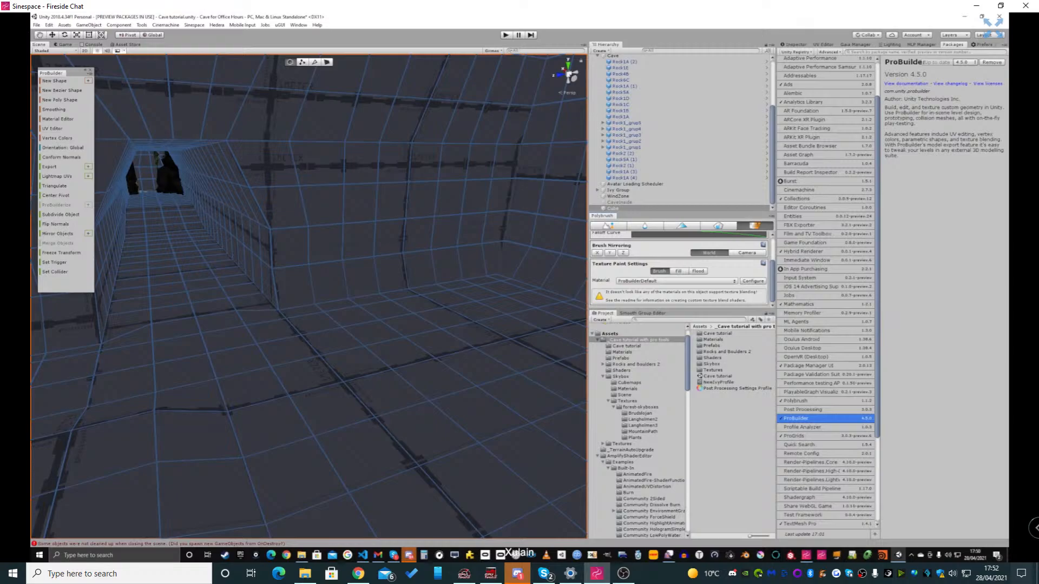
Activate the Polybrush smooth brush and set its outer radius to 1.628 and inner radius to 0.55
{"action": "right_click_drag", "start_coordinate": [429, 287], "coordinate": [364, 263]}
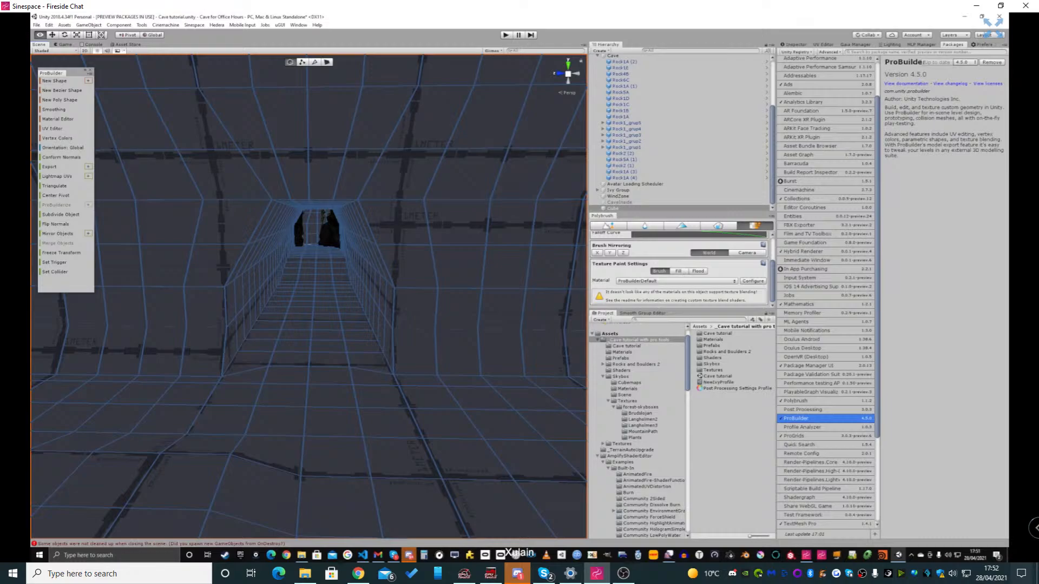
{"action": "right_click_drag", "start_coordinate": [363, 264], "coordinate": [340, 263]}
{"action": "key", "text": "w"}
{"action": "left_click", "coordinate": [645, 226]}
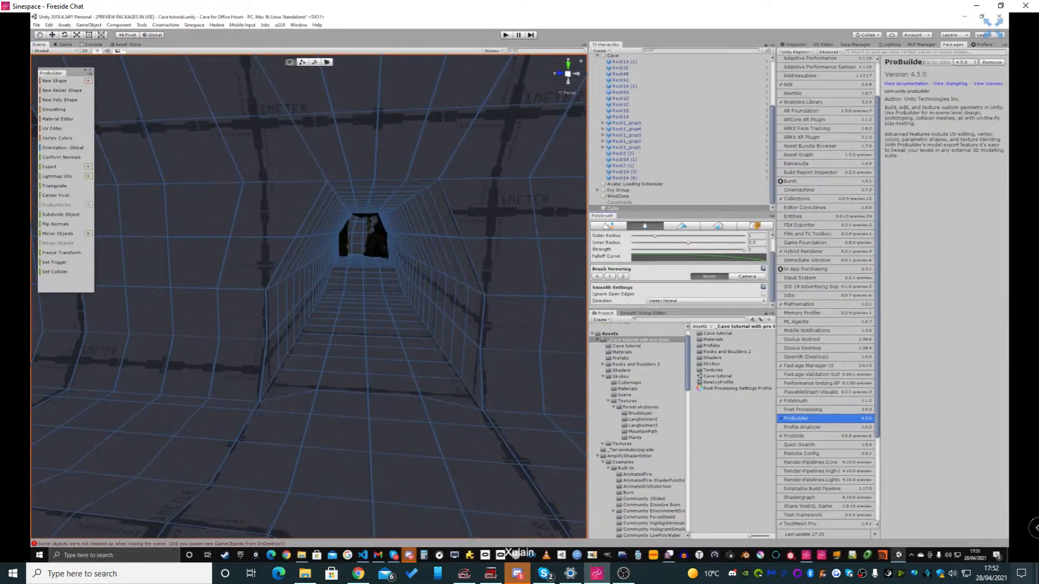
{"action": "mouse_move", "coordinate": [519, 288]}
{"action": "right_mouse_down"}
{"action": "mouse_move", "coordinate": [609, 241]}
{"action": "mouse_move", "coordinate": [699, 245]}
{"action": "mouse_move", "coordinate": [690, 252]}
{"action": "right_mouse_up"}
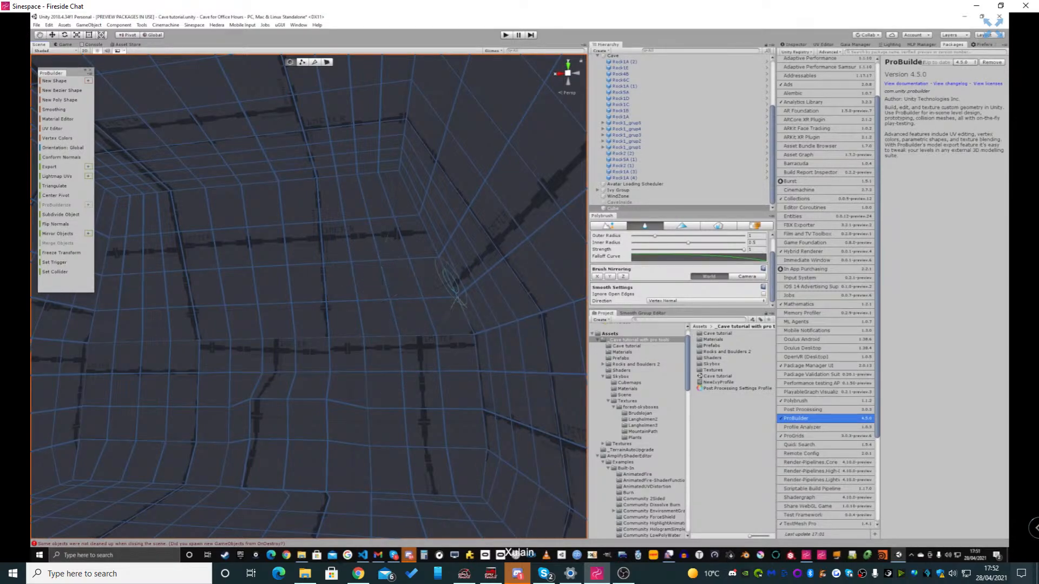
{"action": "left_click_drag", "start_coordinate": [662, 236], "coordinate": [675, 236]}
{"action": "scroll", "coordinate": [377, 318], "scroll_direction": "up", "scroll_amount": 4, "text": "ctrl"}
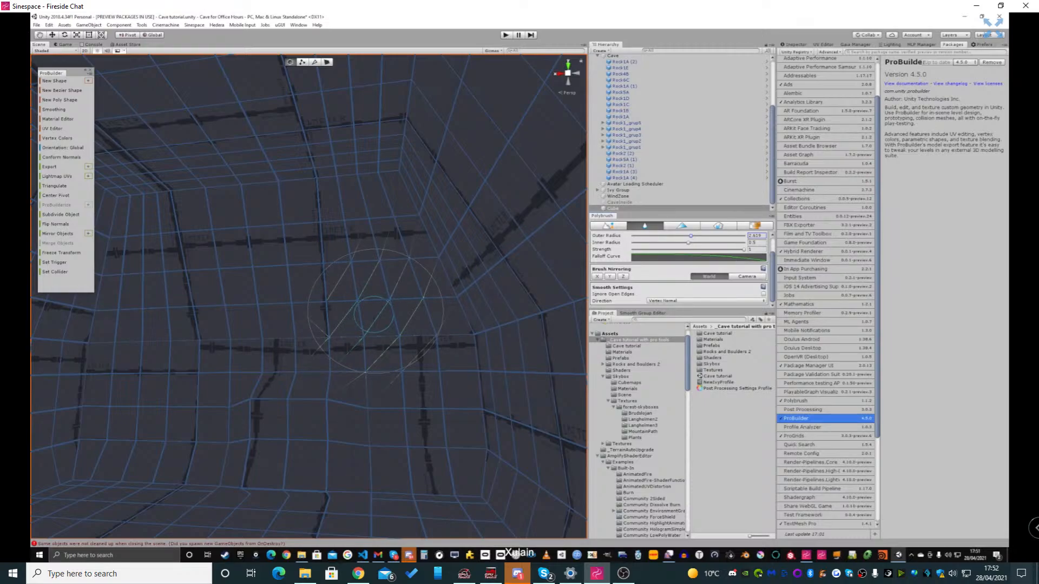
{"action": "scroll", "coordinate": [372, 315], "scroll_direction": "down", "scroll_amount": 2, "text": "ctrl"}
{"action": "scroll", "coordinate": [385, 305], "scroll_direction": "up", "scroll_amount": 3, "text": "shift"}
Smooth the edge where a chamber wall meets the ceiling and the vertical corner beside it
{"action": "right_click_drag", "start_coordinate": [385, 306], "coordinate": [417, 278]}
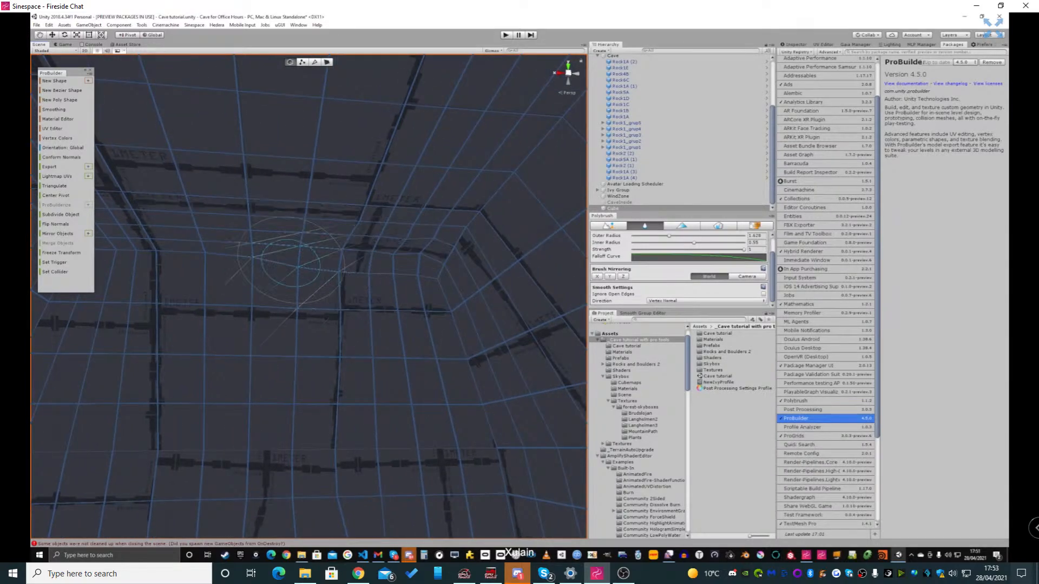
{"action": "right_click_drag", "start_coordinate": [206, 261], "coordinate": [346, 276]}
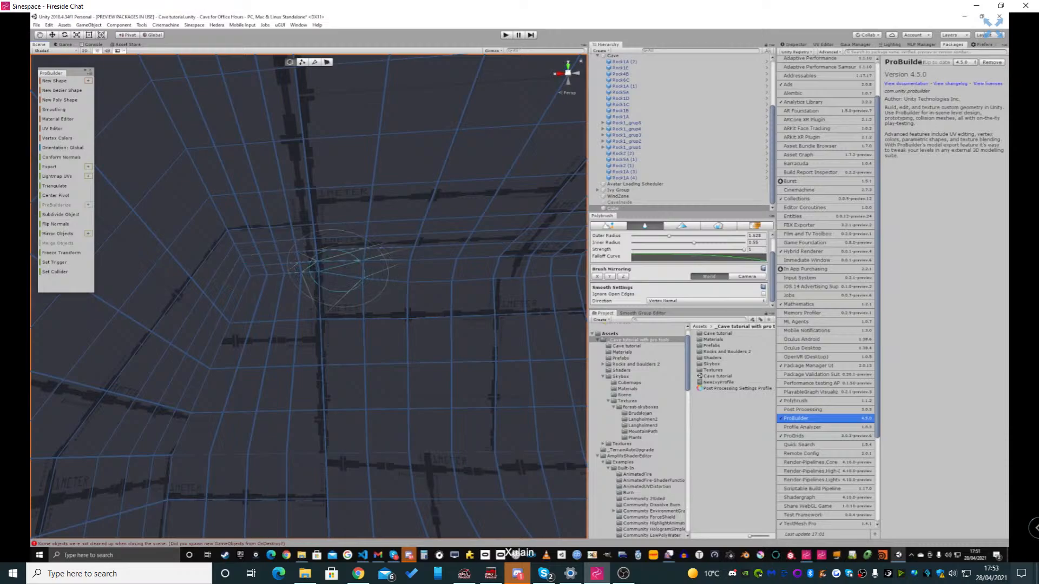
{"action": "mouse_move", "coordinate": [260, 282]}
{"action": "left_mouse_down"}
{"action": "mouse_move", "coordinate": [265, 300]}
{"action": "mouse_move", "coordinate": [199, 317]}
{"action": "mouse_move", "coordinate": [202, 438]}
{"action": "mouse_move", "coordinate": [186, 459]}
{"action": "mouse_move", "coordinate": [250, 445]}
{"action": "mouse_move", "coordinate": [179, 465]}
{"action": "mouse_move", "coordinate": [183, 504]}
{"action": "left_mouse_up"}
{"action": "mouse_move", "coordinate": [183, 505]}
{"action": "right_mouse_down"}
{"action": "mouse_move", "coordinate": [213, 525]}
{"action": "mouse_move", "coordinate": [210, 507]}
{"action": "right_mouse_up"}
Smooth the seam between the chamber walls and the floor along the side near the lamp post
{"action": "mouse_move", "coordinate": [226, 464]}
{"action": "left_mouse_down"}
{"action": "mouse_move", "coordinate": [313, 487]}
{"action": "mouse_move", "coordinate": [394, 429]}
{"action": "mouse_move", "coordinate": [454, 440]}
{"action": "mouse_move", "coordinate": [415, 232]}
{"action": "mouse_move", "coordinate": [460, 410]}
{"action": "left_mouse_up"}
{"action": "right_click_drag", "start_coordinate": [460, 410], "coordinate": [547, 407]}
{"action": "mouse_move", "coordinate": [243, 354]}
{"action": "right_mouse_down"}
{"action": "mouse_move", "coordinate": [424, 371]}
{"action": "mouse_move", "coordinate": [387, 355]}
{"action": "mouse_move", "coordinate": [454, 343]}
{"action": "mouse_move", "coordinate": [536, 366]}
{"action": "right_mouse_up"}
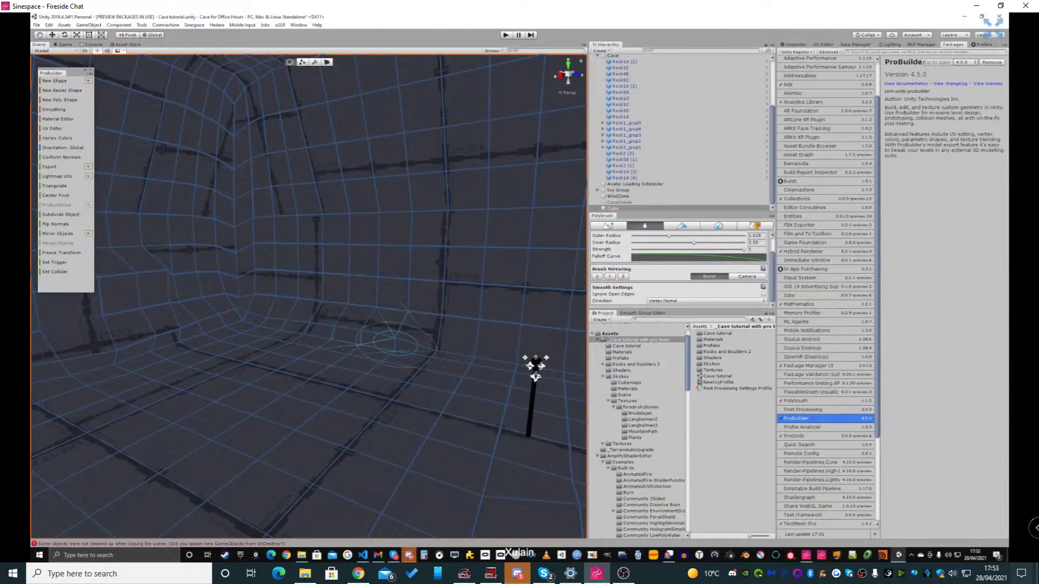
{"action": "right_click_drag", "start_coordinate": [533, 364], "coordinate": [296, 358]}
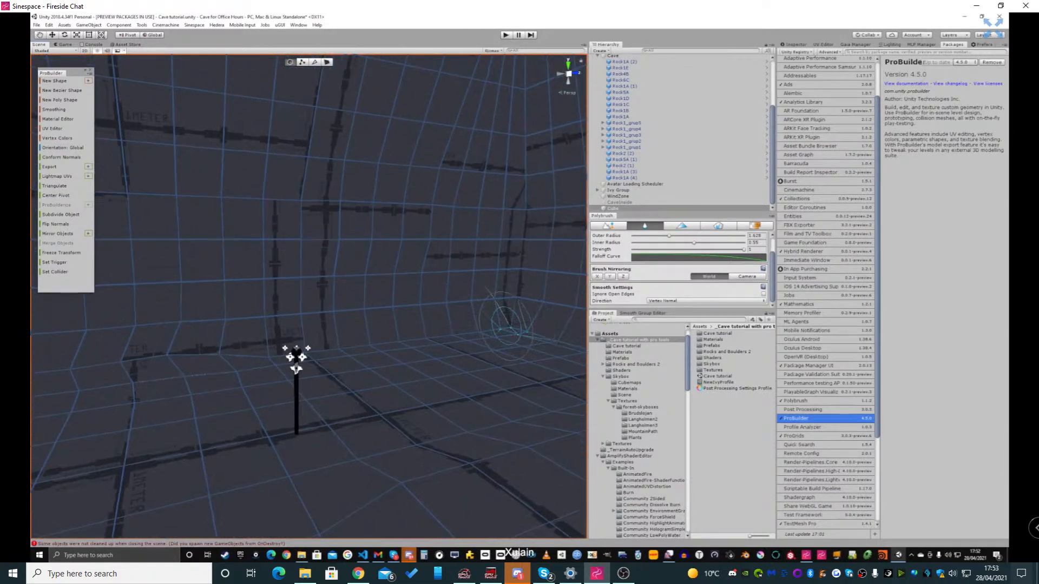
{"action": "left_click_drag", "start_coordinate": [511, 327], "coordinate": [420, 347]}
{"action": "left_click_drag", "start_coordinate": [483, 323], "coordinate": [230, 350]}
Smooth the upper corner of the chamber and the ceiling edge running to the opposite corner
{"action": "mouse_move", "coordinate": [213, 357]}
{"action": "right_mouse_down"}
{"action": "mouse_move", "coordinate": [295, 319]}
{"action": "mouse_move", "coordinate": [319, 279]}
{"action": "right_mouse_up"}
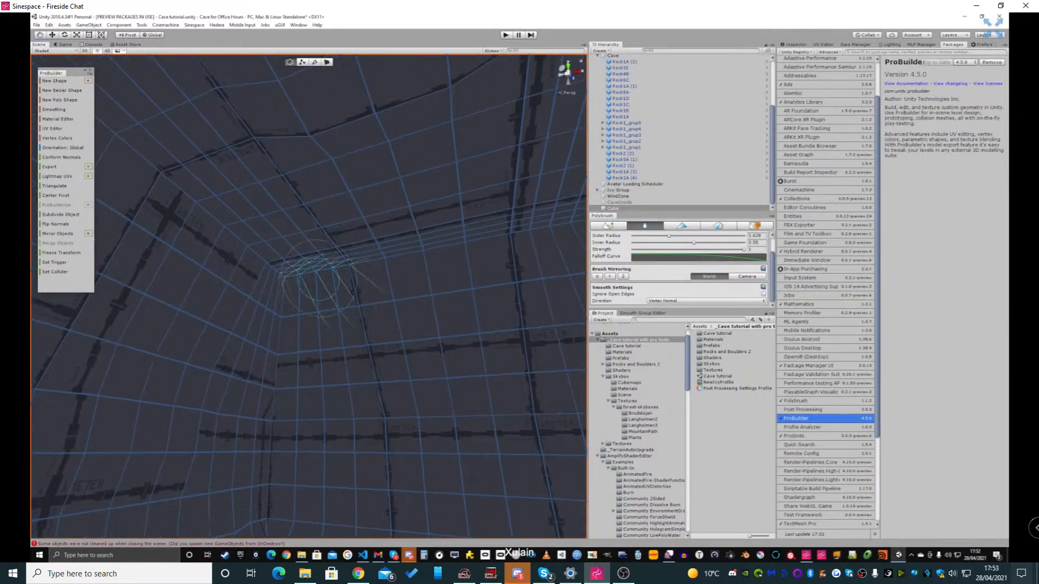
{"action": "left_click_drag", "start_coordinate": [375, 267], "coordinate": [514, 233]}
{"action": "right_click_drag", "start_coordinate": [515, 233], "coordinate": [574, 242]}
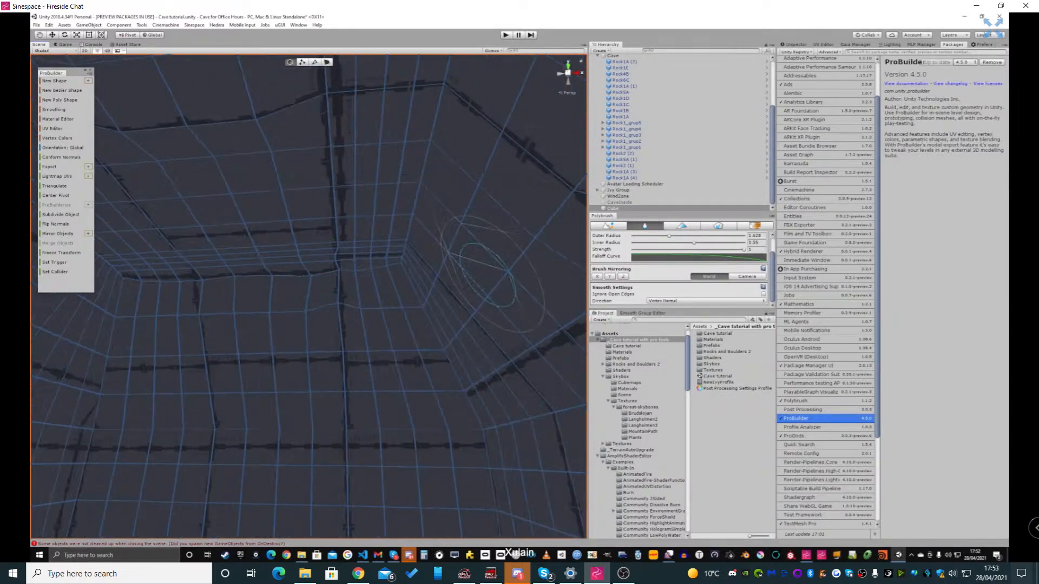
{"action": "mouse_move", "coordinate": [408, 263]}
{"action": "left_mouse_down"}
{"action": "mouse_move", "coordinate": [452, 417]}
{"action": "mouse_move", "coordinate": [399, 277]}
{"action": "left_mouse_up"}
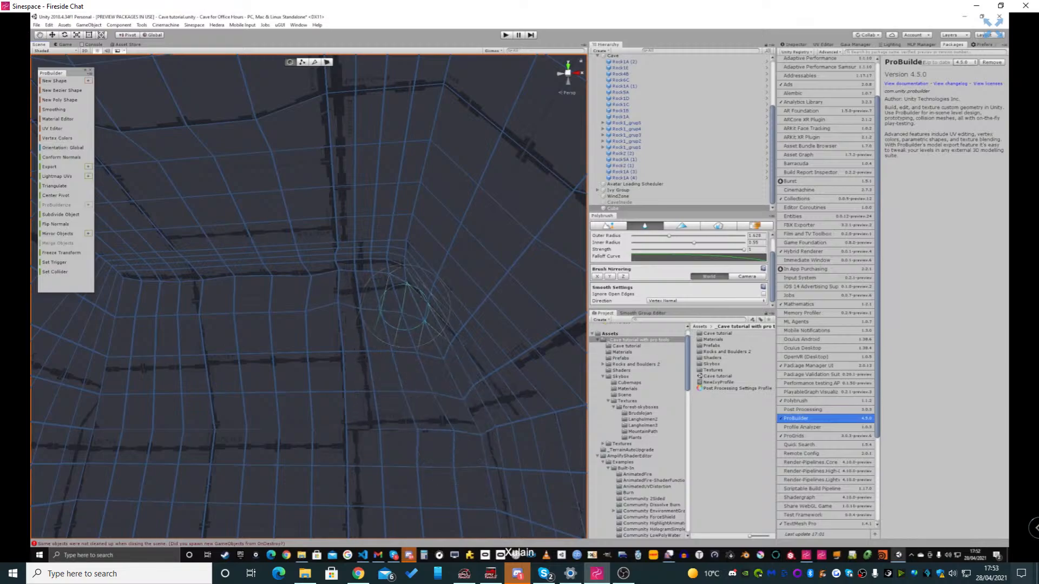
{"action": "mouse_move", "coordinate": [402, 279]}
{"action": "right_mouse_down"}
{"action": "mouse_move", "coordinate": [376, 278]}
{"action": "mouse_move", "coordinate": [382, 266]}
{"action": "right_mouse_up"}
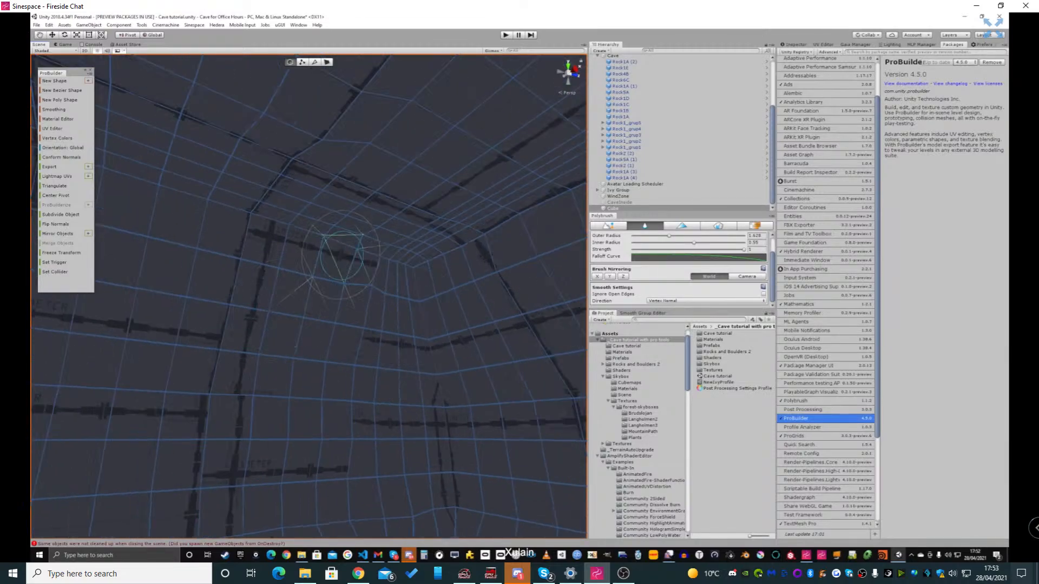
Continue smoothing the remaining wall-to-ceiling edges around the chamber
{"action": "left_click_drag", "start_coordinate": [342, 256], "coordinate": [246, 238]}
{"action": "right_click_drag", "start_coordinate": [246, 239], "coordinate": [200, 241]}
{"action": "mouse_move", "coordinate": [411, 239]}
{"action": "left_mouse_down"}
{"action": "mouse_move", "coordinate": [475, 231]}
{"action": "mouse_move", "coordinate": [250, 227]}
{"action": "mouse_move", "coordinate": [296, 226]}
{"action": "left_mouse_up"}
{"action": "right_click_drag", "start_coordinate": [297, 225], "coordinate": [284, 240]}
{"action": "left_click_drag", "start_coordinate": [287, 242], "coordinate": [208, 236]}
{"action": "mouse_move", "coordinate": [208, 237]}
{"action": "right_mouse_down"}
{"action": "mouse_move", "coordinate": [441, 314]}
{"action": "mouse_move", "coordinate": [417, 307]}
{"action": "right_mouse_up"}
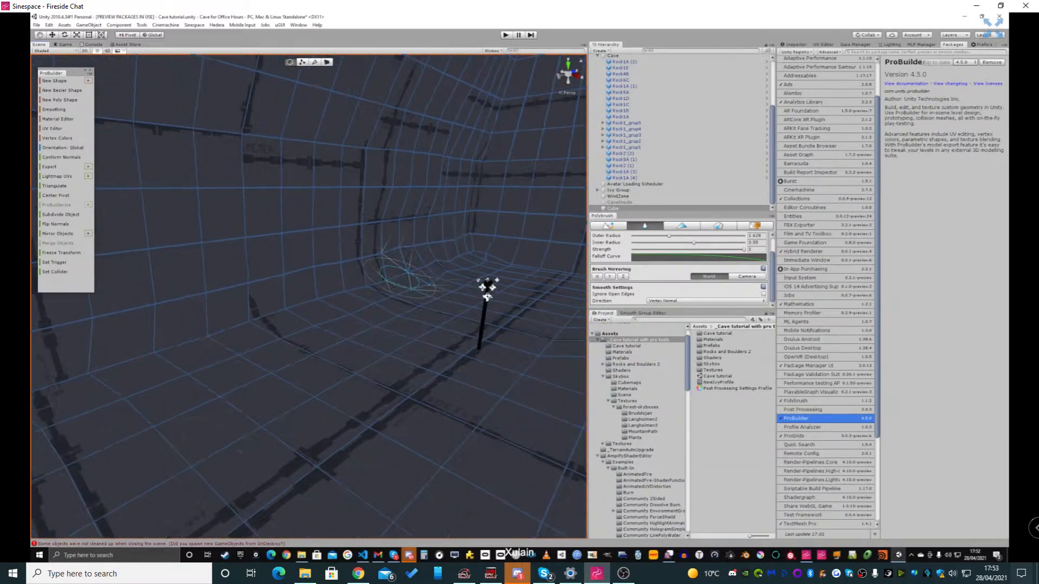
Smooth the remaining wall-to-floor edges and lower corners around the chamber
{"action": "left_click_drag", "start_coordinate": [400, 277], "coordinate": [216, 341]}
{"action": "right_click_drag", "start_coordinate": [217, 341], "coordinate": [114, 319]}
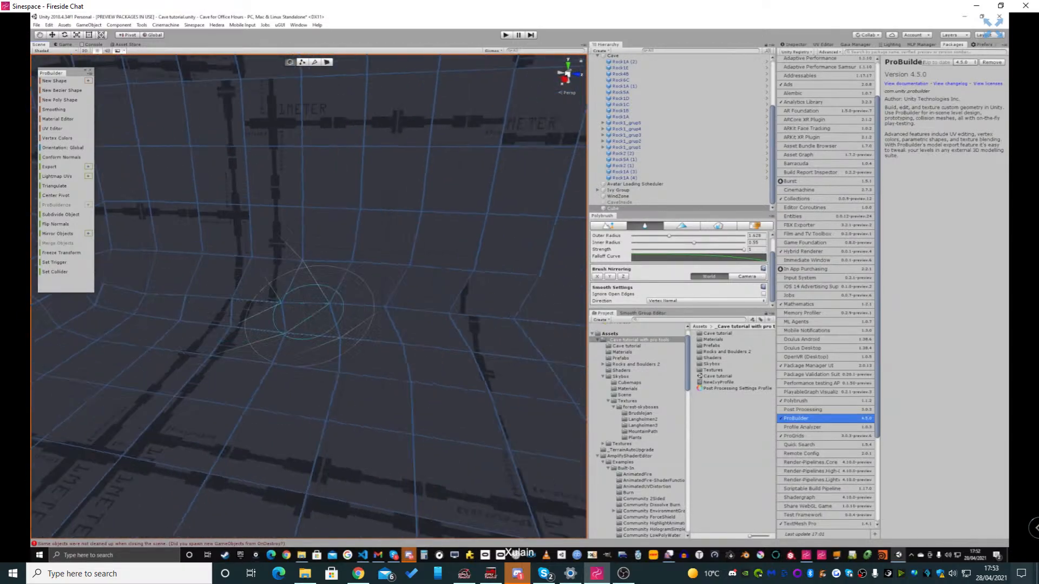
{"action": "left_click_drag", "start_coordinate": [309, 313], "coordinate": [412, 301]}
{"action": "right_click_drag", "start_coordinate": [411, 301], "coordinate": [486, 306]}
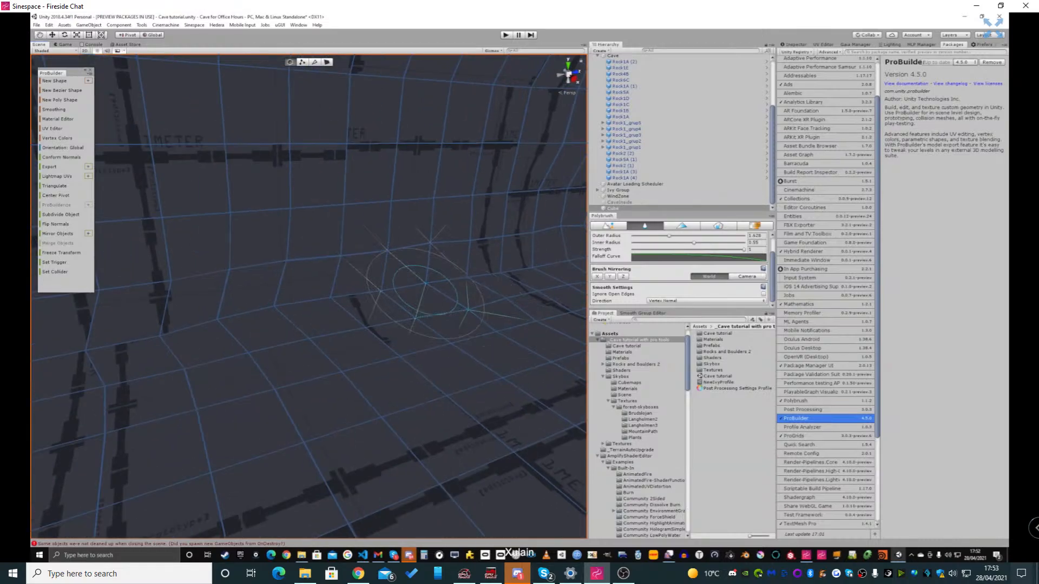
{"action": "left_click_drag", "start_coordinate": [426, 292], "coordinate": [495, 251]}
{"action": "mouse_move", "coordinate": [433, 266]}
{"action": "right_mouse_down"}
{"action": "mouse_move", "coordinate": [477, 263]}
{"action": "mouse_move", "coordinate": [422, 274]}
{"action": "right_mouse_up"}
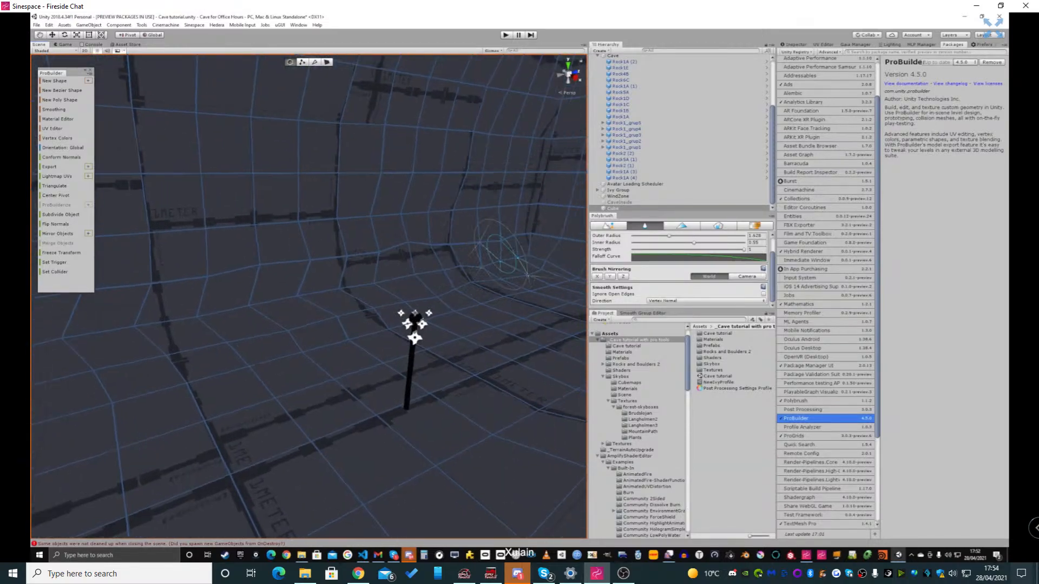
Smooth the wall-to-floor edge along one side of the tunnel leading to the rock entrance
{"action": "right_click_drag", "start_coordinate": [501, 262], "coordinate": [666, 257]}
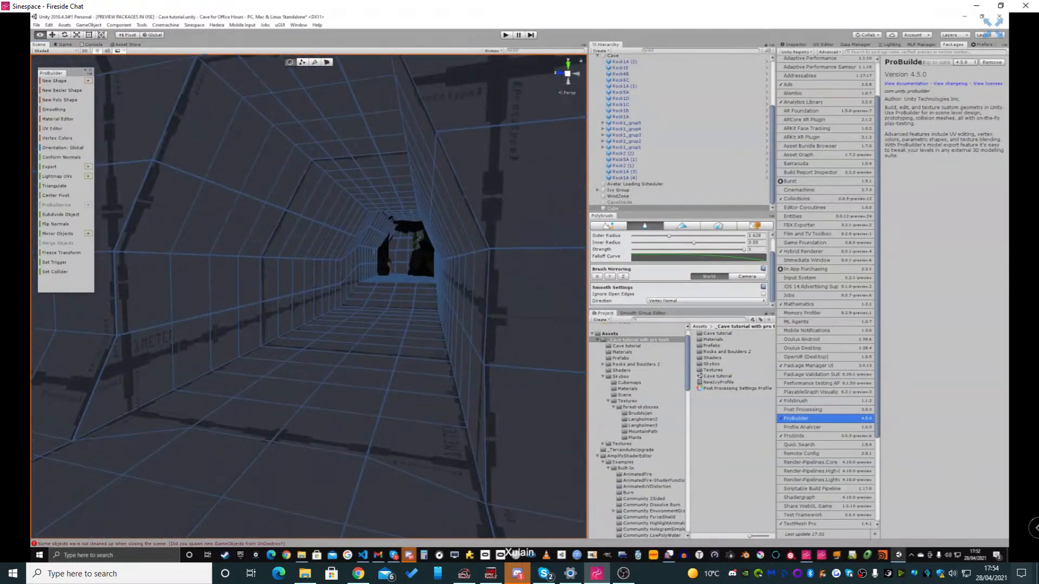
{"action": "right_click_drag", "start_coordinate": [406, 260], "coordinate": [327, 314]}
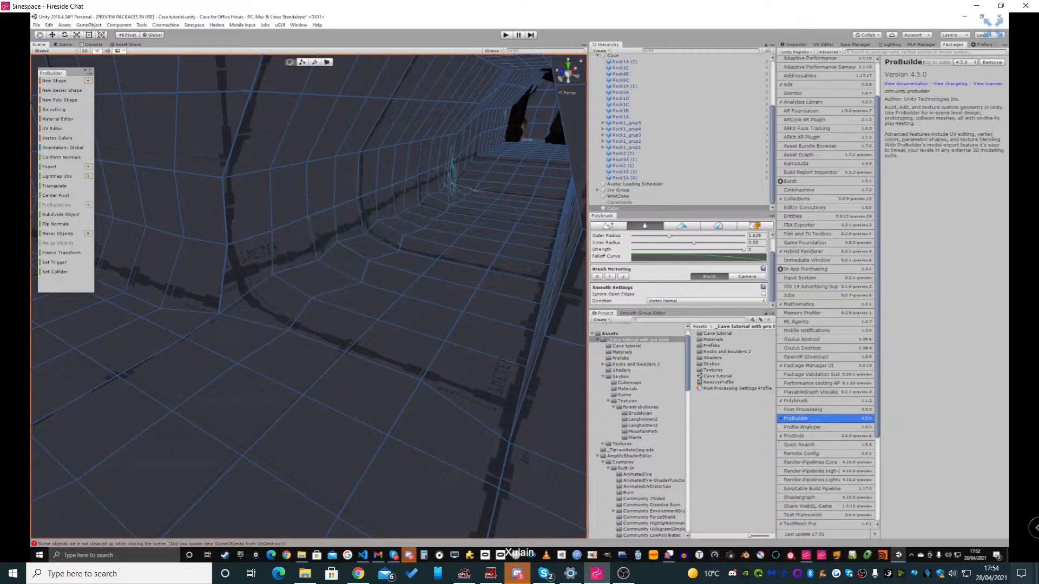
{"action": "mouse_move", "coordinate": [484, 152]}
{"action": "right_mouse_down"}
{"action": "mouse_move", "coordinate": [479, 171]}
{"action": "mouse_move", "coordinate": [587, 54]}
{"action": "mouse_move", "coordinate": [465, 171]}
{"action": "mouse_move", "coordinate": [541, 132]}
{"action": "mouse_move", "coordinate": [435, 181]}
{"action": "right_mouse_up"}
{"action": "key", "text": "w"}
{"action": "key", "text": "w"}
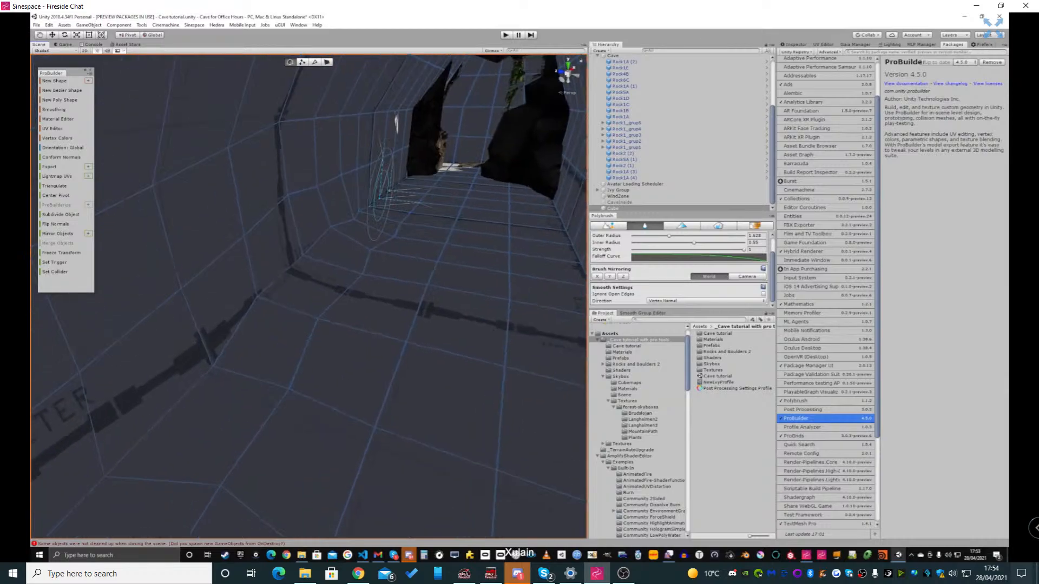
Smooth the wall-to-floor edge on the tunnel's opposite side, from the entrance back towards the chamber
{"action": "right_click_drag", "start_coordinate": [371, 172], "coordinate": [398, 196]}
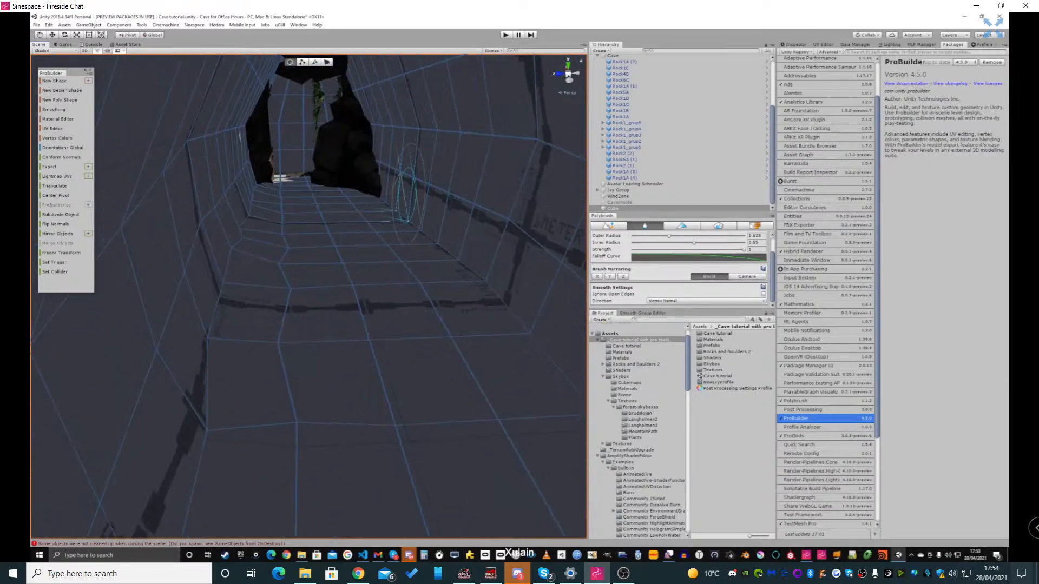
{"action": "mouse_move", "coordinate": [425, 216]}
{"action": "left_mouse_down"}
{"action": "mouse_move", "coordinate": [479, 246]}
{"action": "mouse_move", "coordinate": [400, 206]}
{"action": "left_mouse_up"}
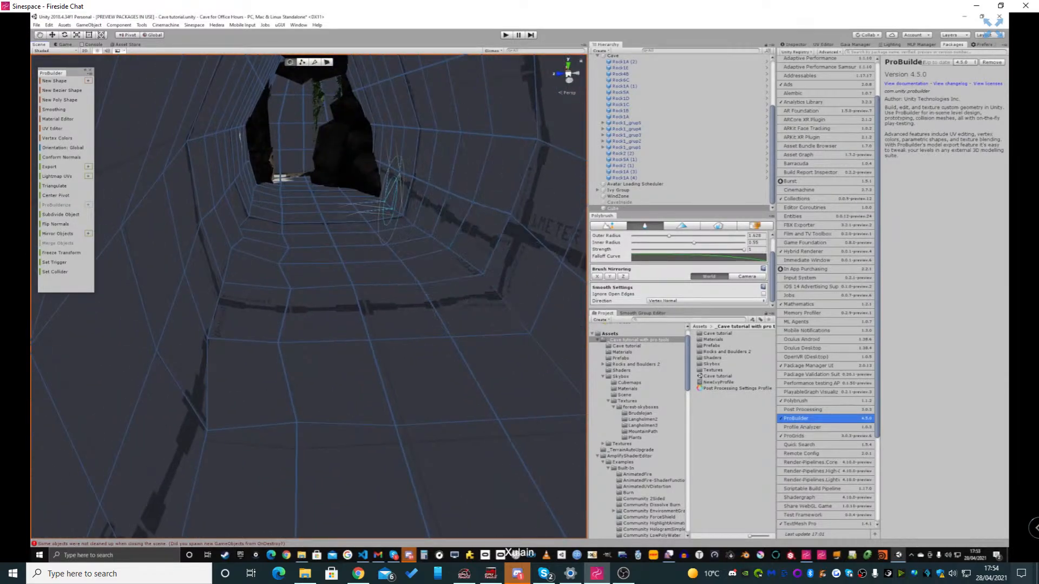
{"action": "right_click_drag", "start_coordinate": [392, 198], "coordinate": [488, 204]}
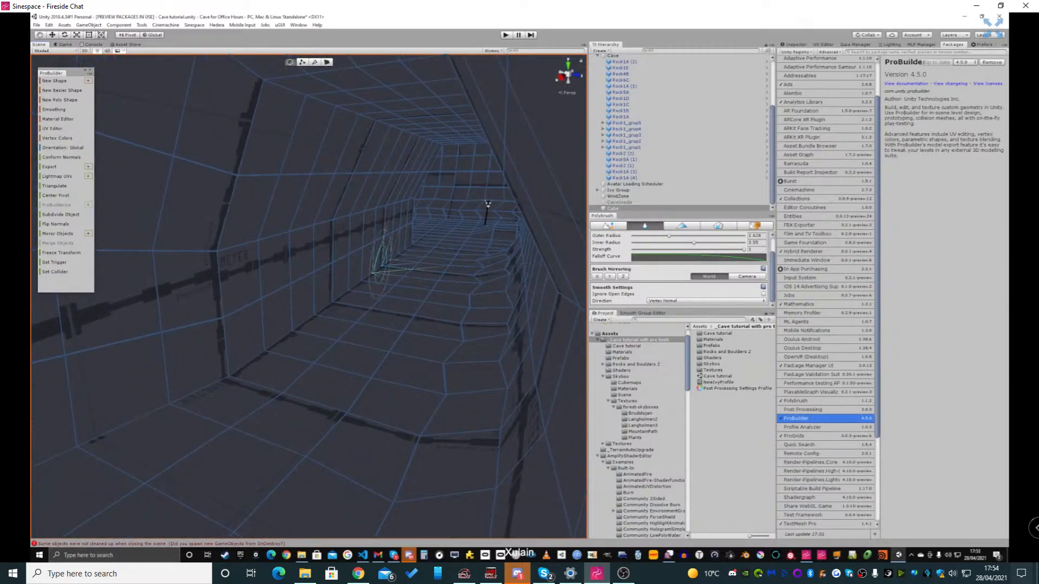
{"action": "mouse_move", "coordinate": [488, 204]}
{"action": "right_mouse_down"}
{"action": "mouse_move", "coordinate": [469, 174]}
{"action": "mouse_move", "coordinate": [487, 164]}
{"action": "mouse_move", "coordinate": [453, 172]}
{"action": "right_mouse_up"}
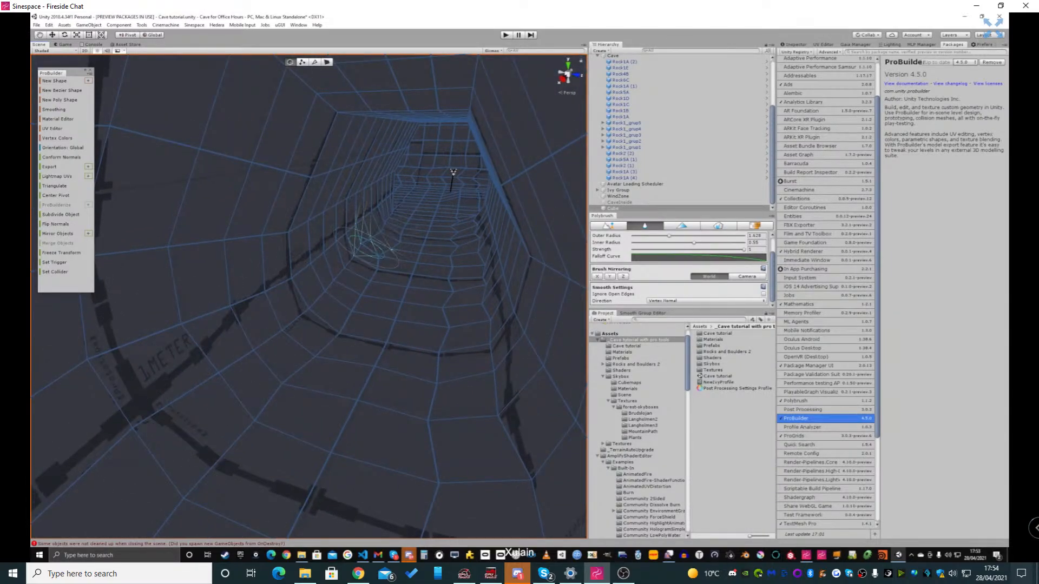
Smooth the wall-to-ceiling edge along one side of the tunnel
{"action": "right_click_drag", "start_coordinate": [389, 189], "coordinate": [371, 130]}
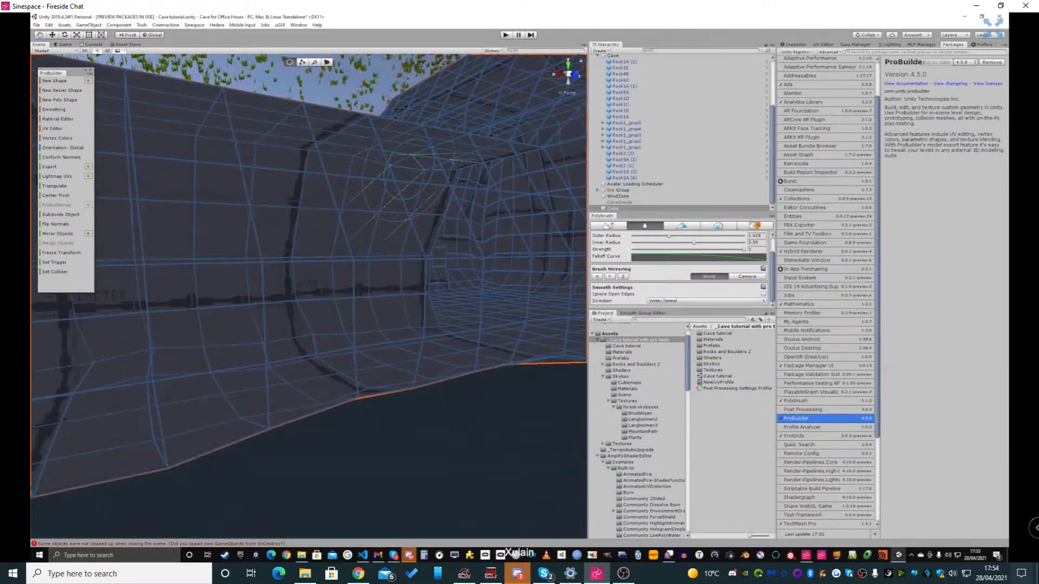
{"action": "right_click_drag", "start_coordinate": [267, 163], "coordinate": [171, 153]}
{"action": "right_click_drag", "start_coordinate": [238, 143], "coordinate": [255, 143]}
{"action": "right_click_drag", "start_coordinate": [183, 151], "coordinate": [357, 152]}
{"action": "right_click_drag", "start_coordinate": [357, 217], "coordinate": [490, 223]}
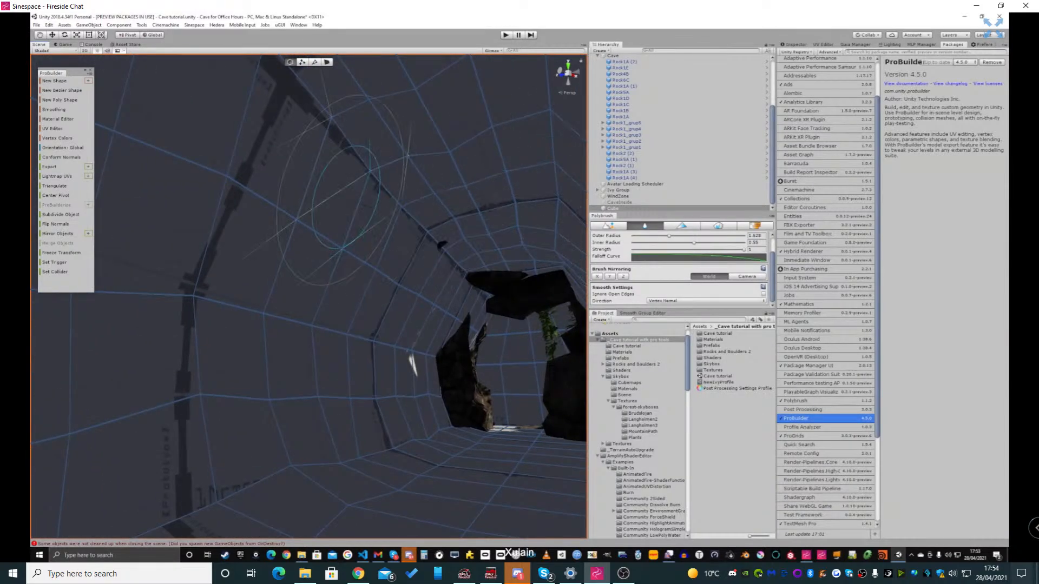
Smooth the wall-to-ceiling edge along the other side of the tunnel
{"action": "mouse_move", "coordinate": [347, 197]}
{"action": "right_mouse_down"}
{"action": "mouse_move", "coordinate": [227, 198]}
{"action": "mouse_move", "coordinate": [317, 181]}
{"action": "mouse_move", "coordinate": [222, 174]}
{"action": "mouse_move", "coordinate": [343, 195]}
{"action": "right_mouse_up"}
{"action": "scroll", "coordinate": [390, 190], "scroll_direction": "down", "scroll_amount": 3}
{"action": "right_click_drag", "start_coordinate": [234, 193], "coordinate": [271, 196]}
{"action": "right_click_drag", "start_coordinate": [200, 185], "coordinate": [125, 188]}
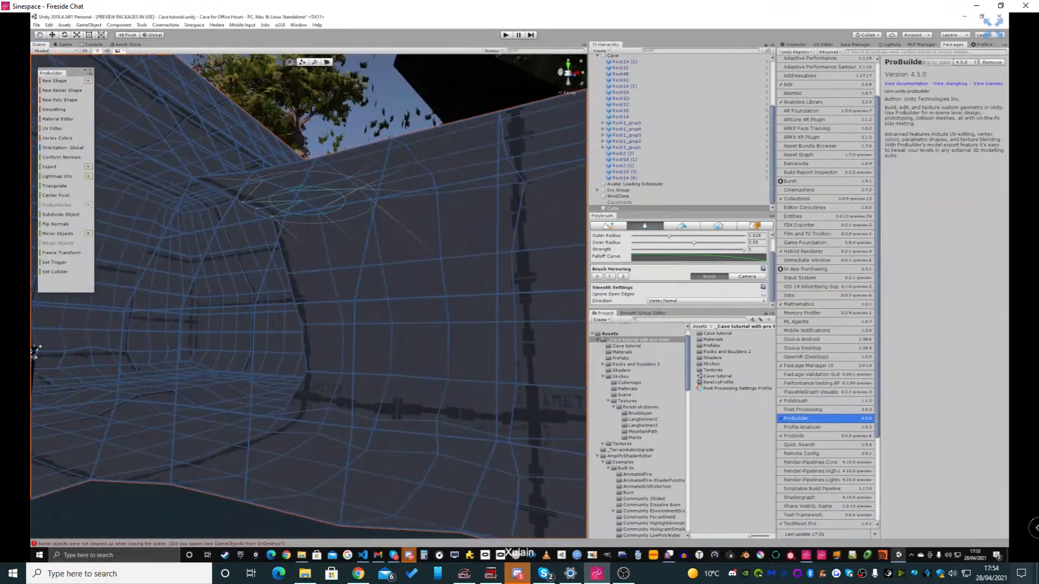
Try smoothing the tunnel's end wall behind the entrance rocks and hanging ivy
{"action": "right_click_drag", "start_coordinate": [254, 217], "coordinate": [490, 218]}
{"action": "key", "text": "w"}
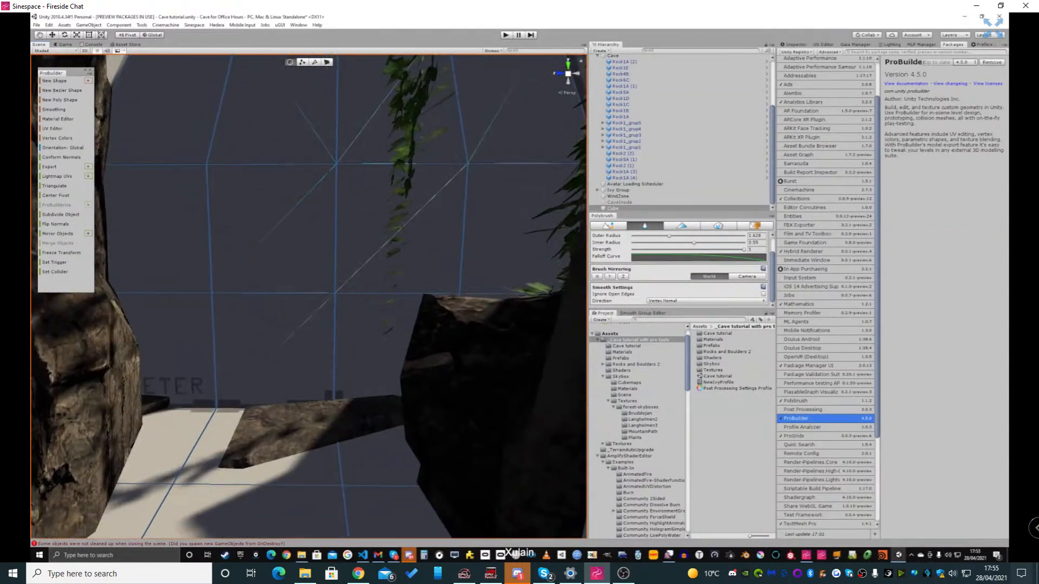
{"action": "left_click", "coordinate": [334, 162]}
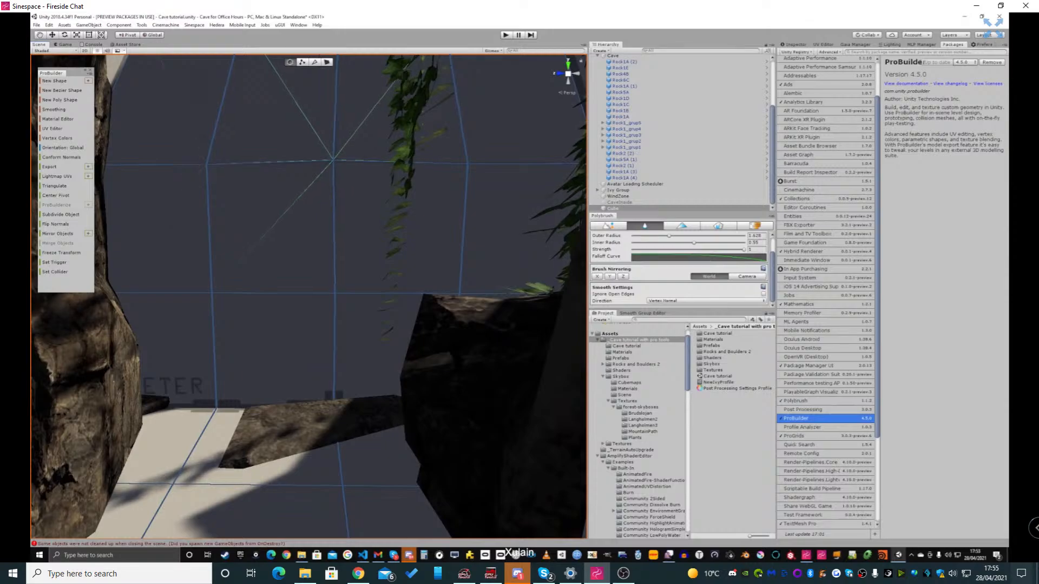
{"action": "left_click", "coordinate": [334, 160]}
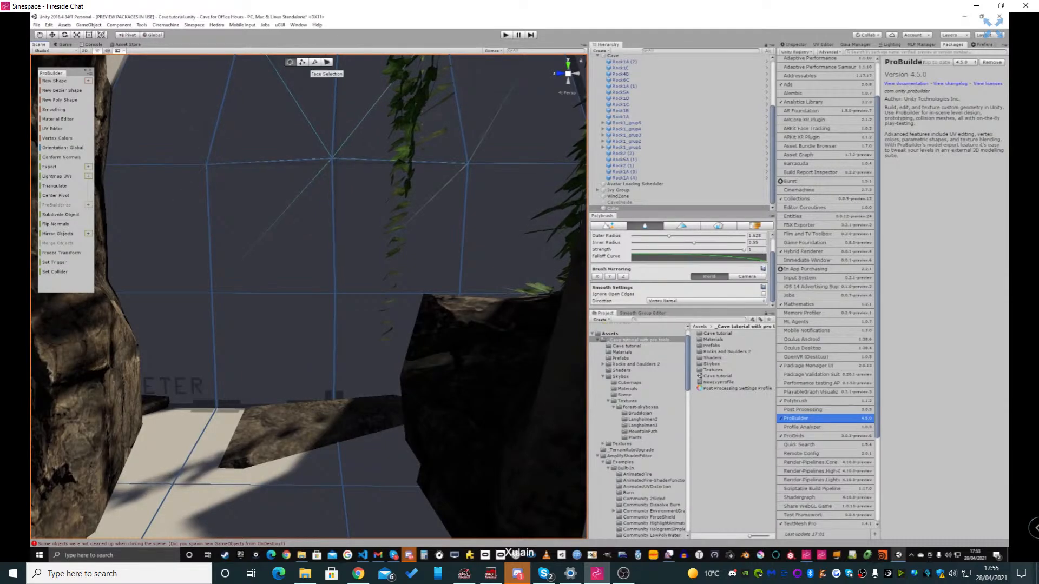
In face selection mode, select every face of the tunnel's end wall at the entrance and delete them to open the cave
{"action": "key", "text": "Escape"}
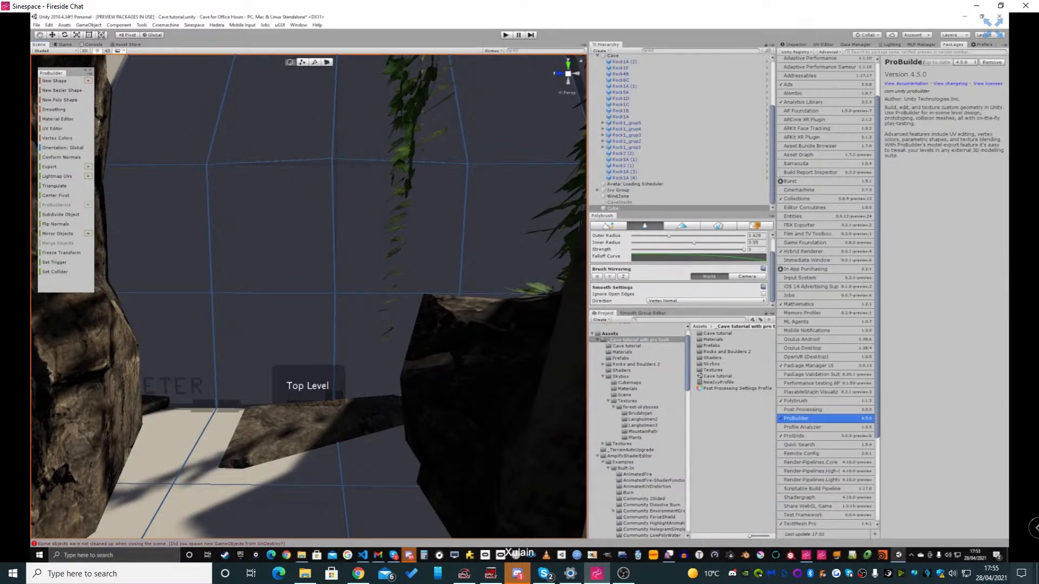
{"action": "left_click", "coordinate": [327, 62]}
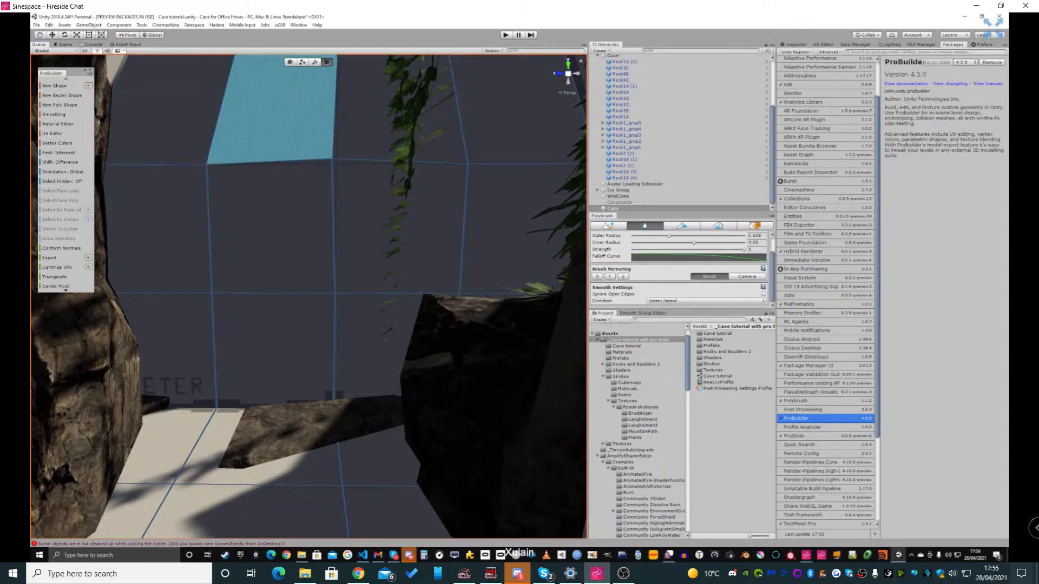
{"action": "right_click_drag", "start_coordinate": [271, 111], "coordinate": [250, 54]}
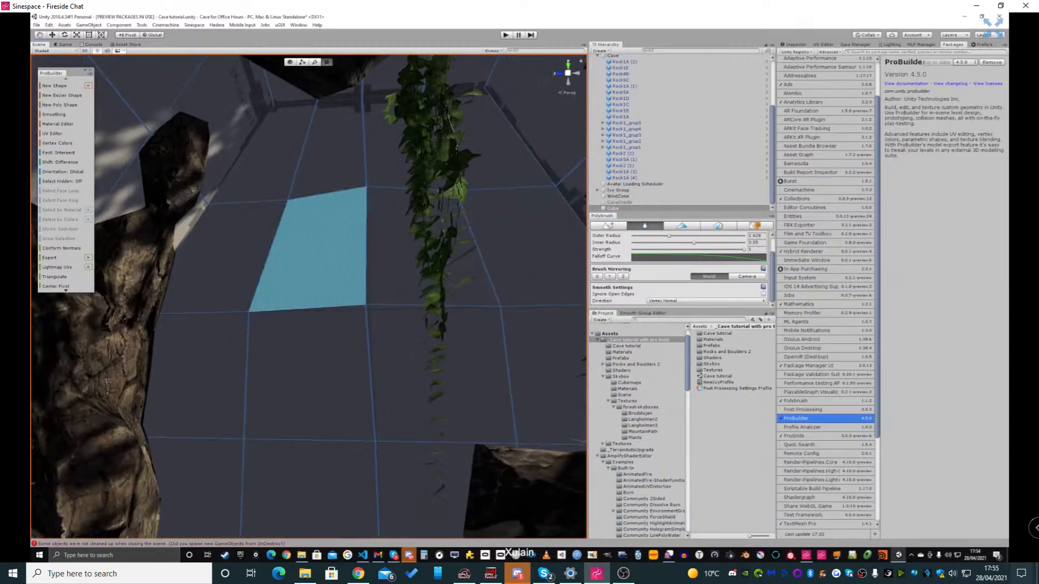
{"action": "left_click", "coordinate": [265, 151]}
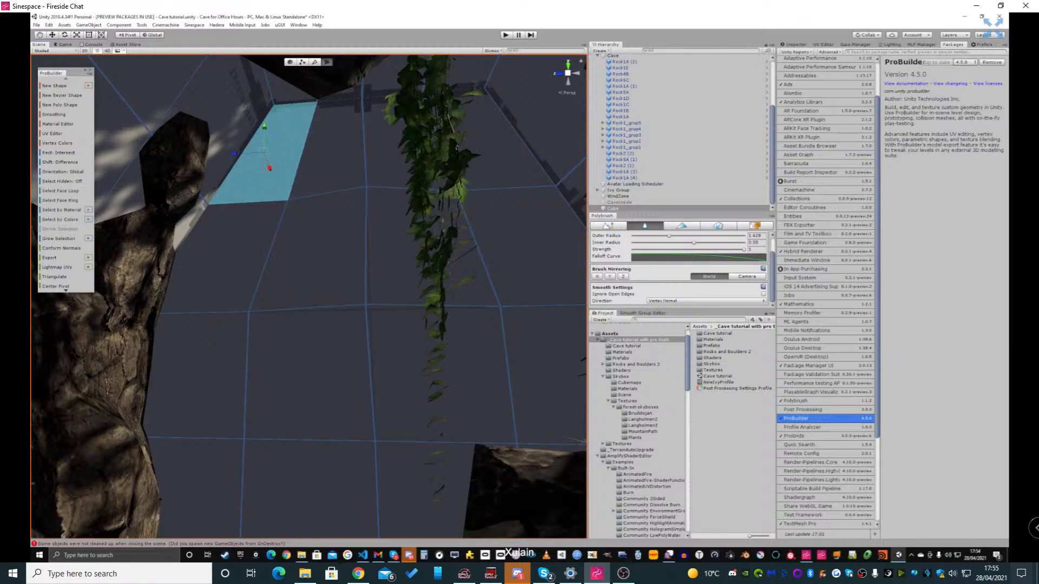
{"action": "left_click", "coordinate": [332, 147], "text": "shift"}
{"action": "left_click", "coordinate": [392, 144], "text": "shift"}
{"action": "left_click", "coordinate": [503, 149], "text": "shift"}
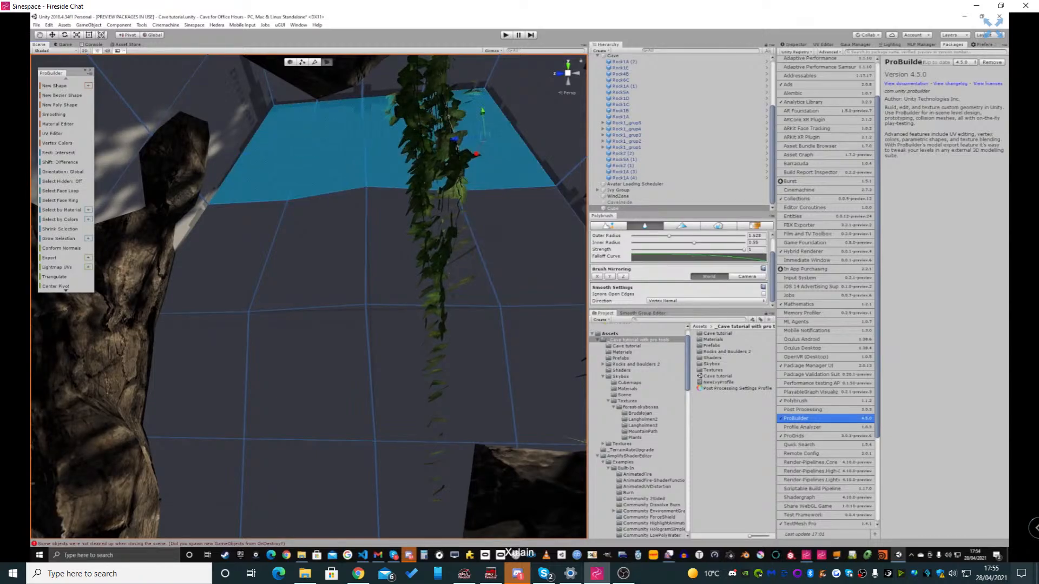
{"action": "left_click", "coordinate": [525, 239], "text": "shift"}
{"action": "left_click", "coordinate": [403, 249], "text": "shift"}
{"action": "left_click", "coordinate": [313, 250], "text": "shift"}
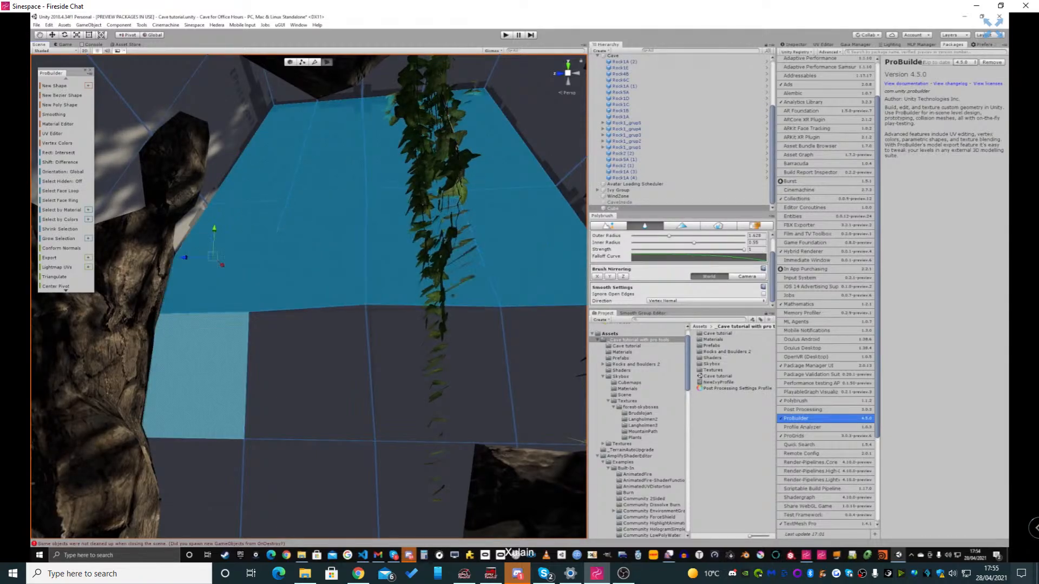
{"action": "left_click", "coordinate": [190, 348], "text": "shift"}
{"action": "left_click", "coordinate": [427, 368], "text": "shift"}
{"action": "left_click", "coordinate": [544, 374], "text": "shift"}
{"action": "right_click_drag", "start_coordinate": [542, 373], "coordinate": [538, 423]}
{"action": "left_click", "coordinate": [203, 385], "text": "shift"}
{"action": "left_click", "coordinate": [309, 385], "text": "shift"}
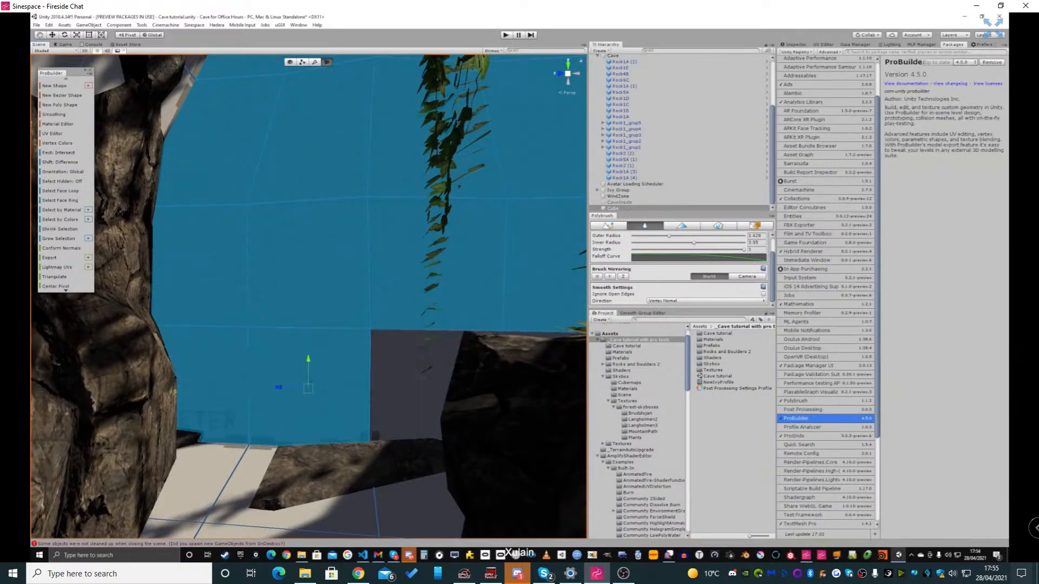
{"action": "left_click", "coordinate": [423, 384], "text": "shift"}
{"action": "right_click_drag", "start_coordinate": [422, 384], "coordinate": [448, 375]}
{"action": "left_click", "coordinate": [466, 357], "text": "shift"}
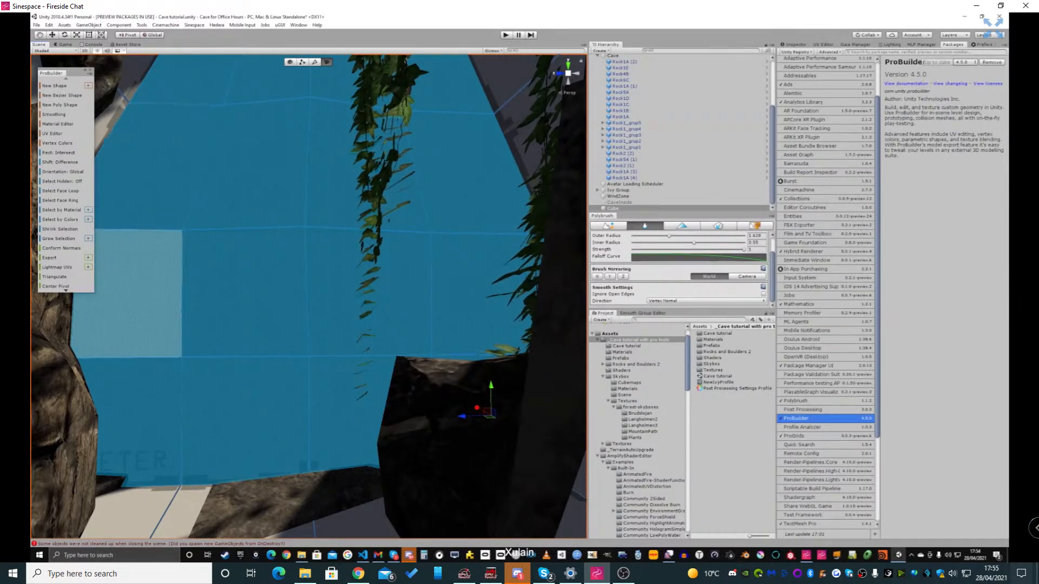
{"action": "left_click_drag", "start_coordinate": [68, 293], "coordinate": [67, 512]}
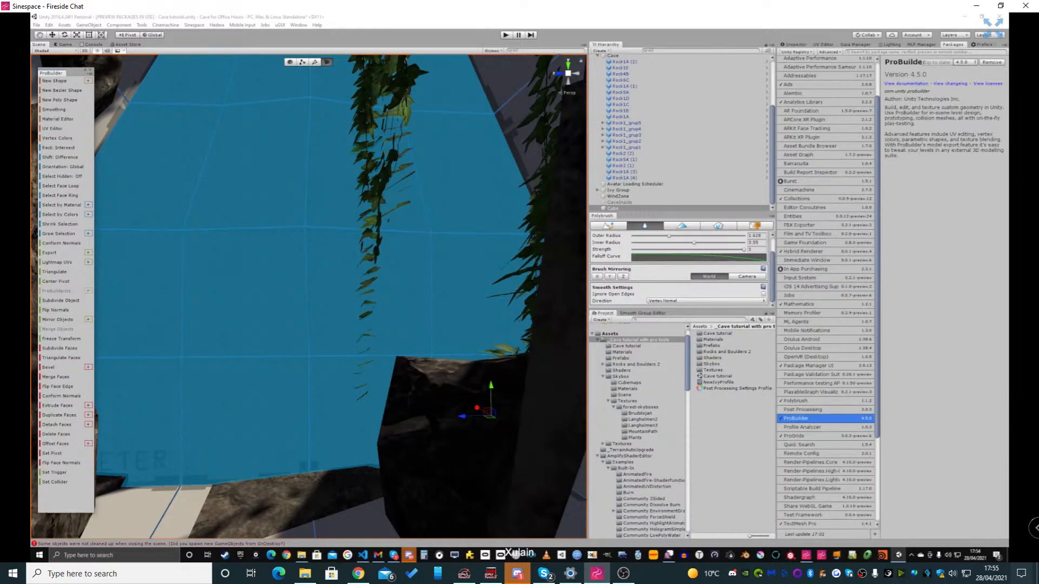
{"action": "key", "text": "BackSpace"}
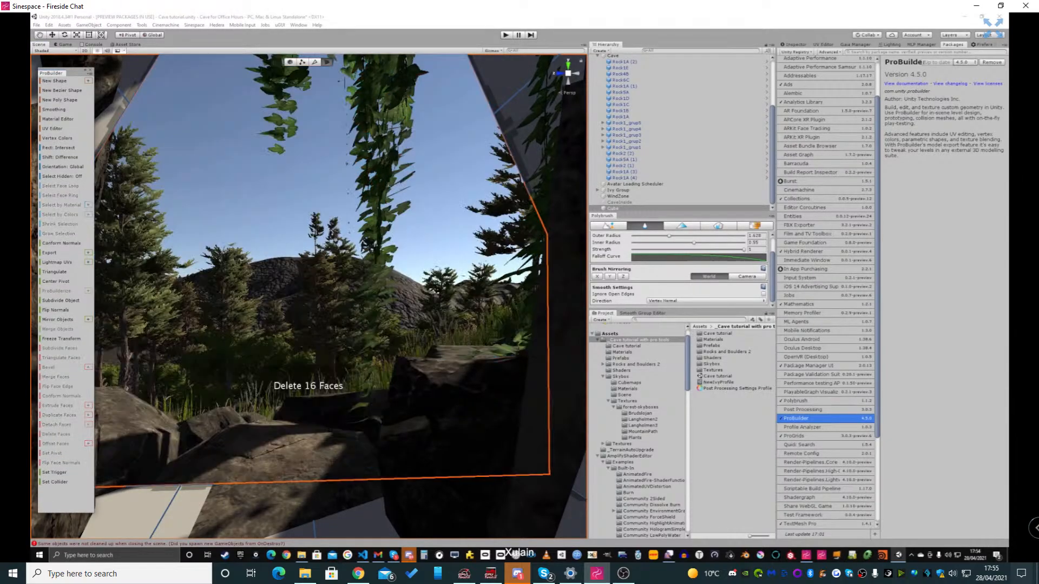
Switch Polybrush to texture painting and apply the Polybrush_Standard Texture Blend Bump material from the Materials folder to the cave mesh
{"action": "right_click_drag", "start_coordinate": [347, 293], "coordinate": [558, 295]}
{"action": "key", "text": "s"}
{"action": "key", "text": "s"}
{"action": "right_click_drag", "start_coordinate": [404, 299], "coordinate": [124, 303]}
{"action": "right_click_drag", "start_coordinate": [376, 327], "coordinate": [333, 347]}
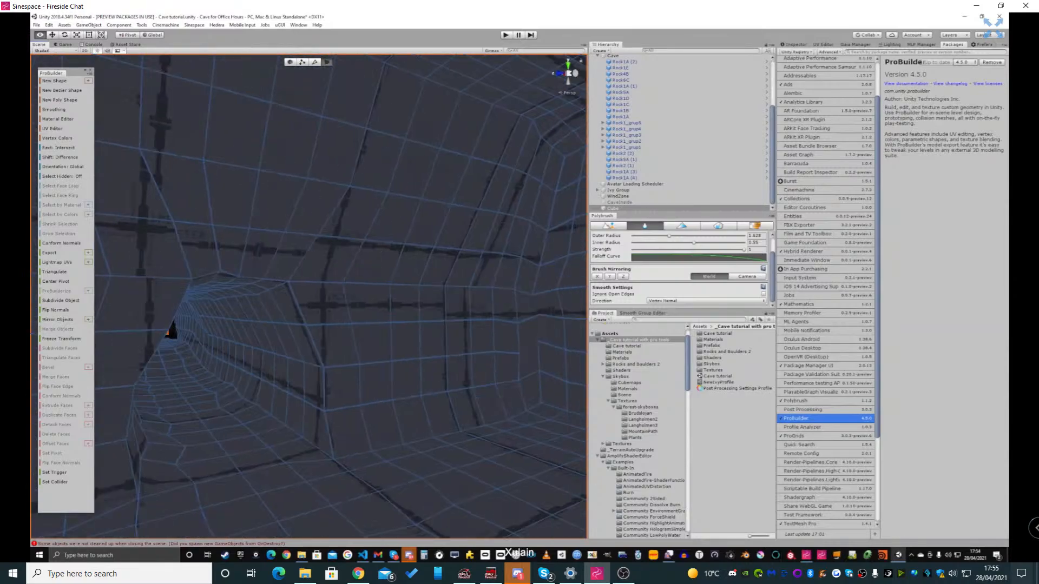
{"action": "left_click", "coordinate": [754, 225]}
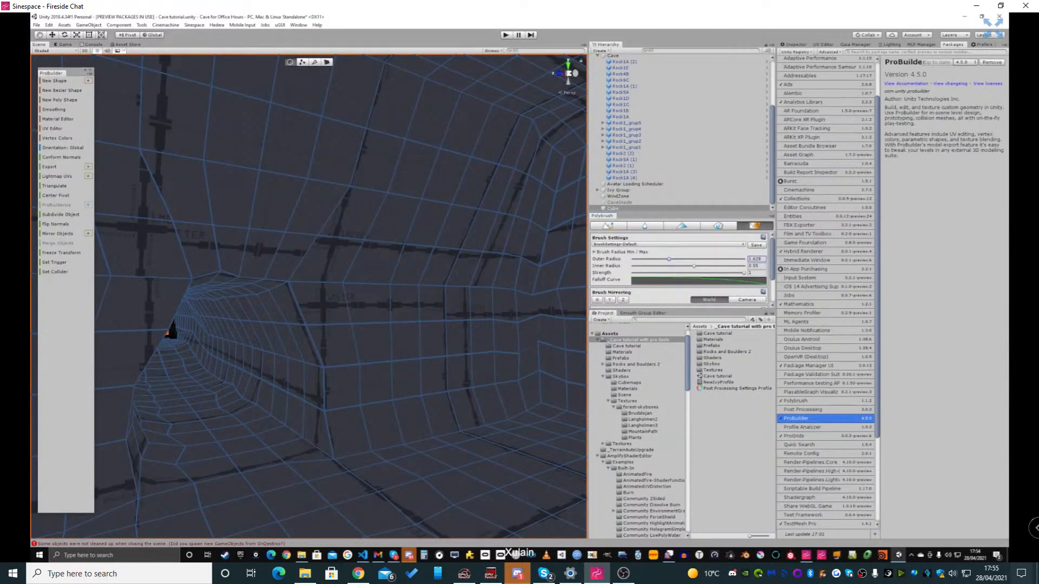
{"action": "scroll", "coordinate": [639, 433], "scroll_direction": "up", "scroll_amount": 2}
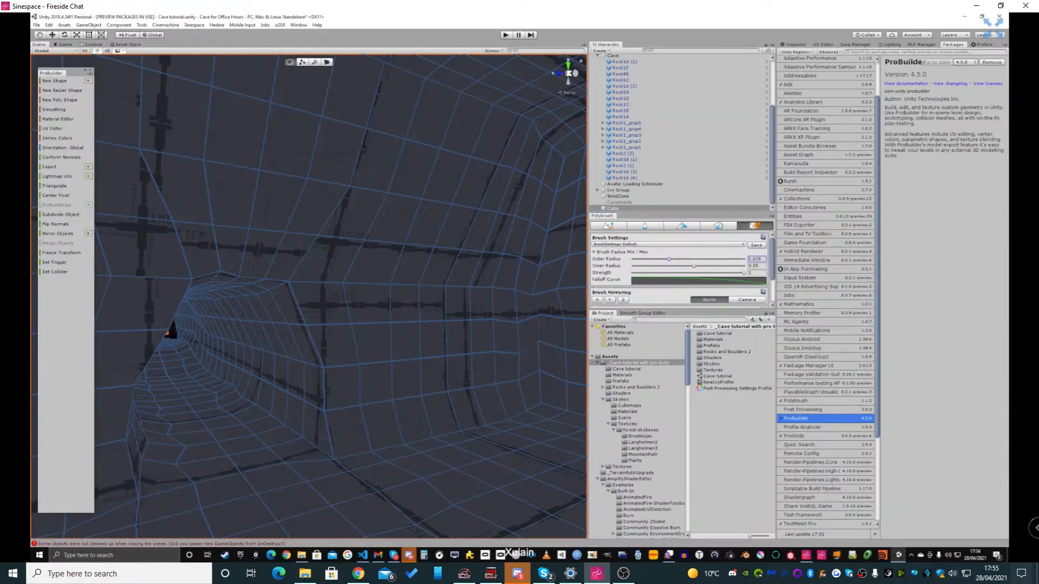
{"action": "left_click", "coordinate": [623, 375]}
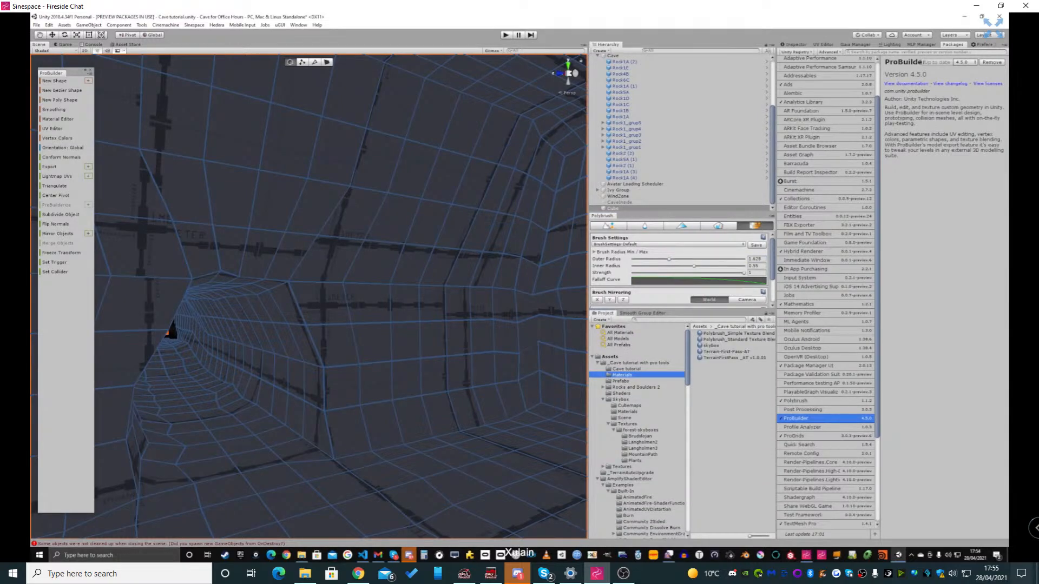
{"action": "left_click_drag", "start_coordinate": [737, 339], "coordinate": [487, 374]}
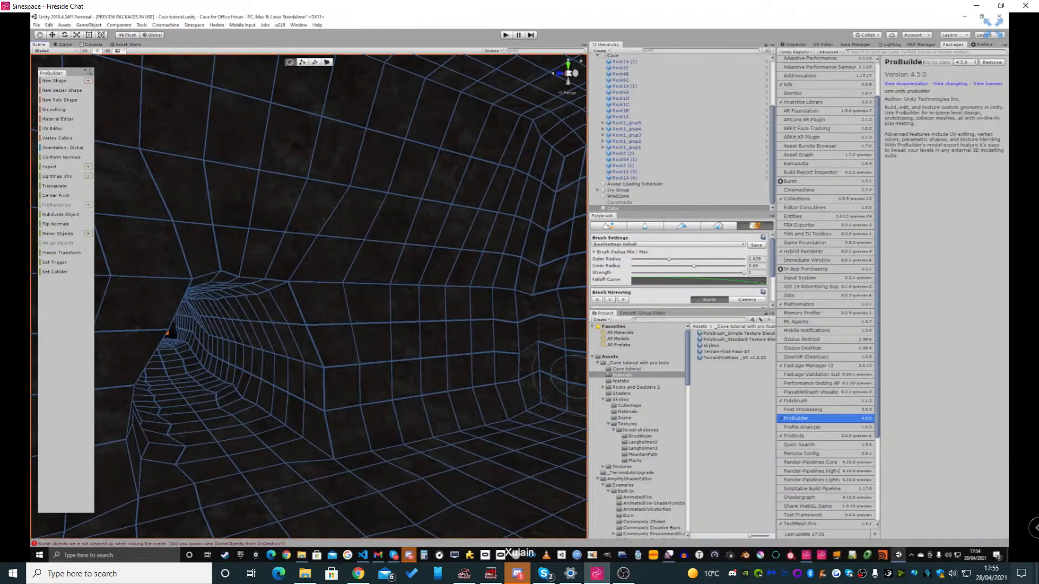
Enlarge the Polybrush panel to show its texture paint settings and set the paint mode to Flood
{"action": "scroll", "coordinate": [681, 276], "scroll_direction": "down", "scroll_amount": 3}
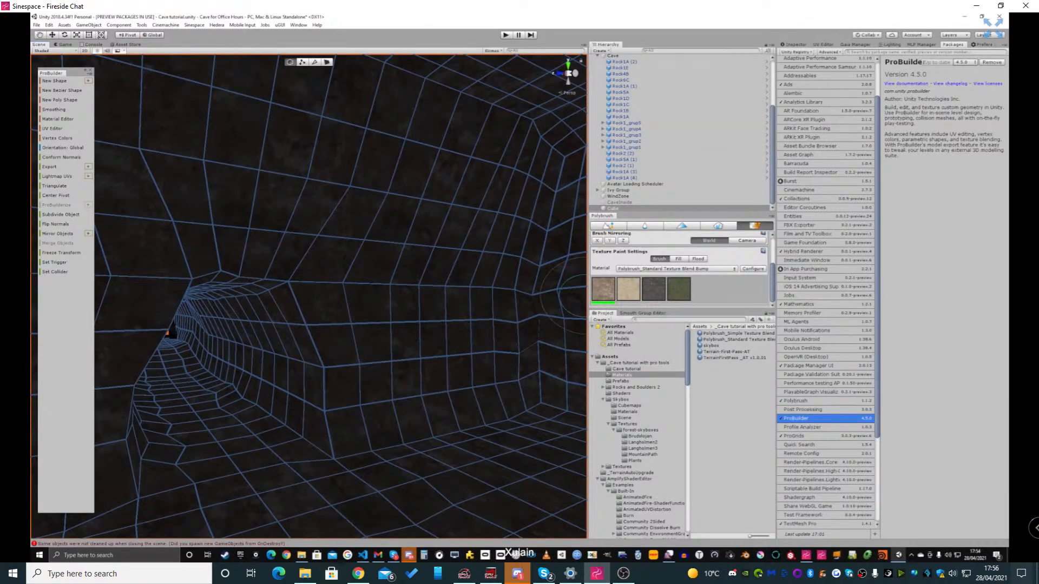
{"action": "left_click_drag", "start_coordinate": [669, 310], "coordinate": [669, 384]}
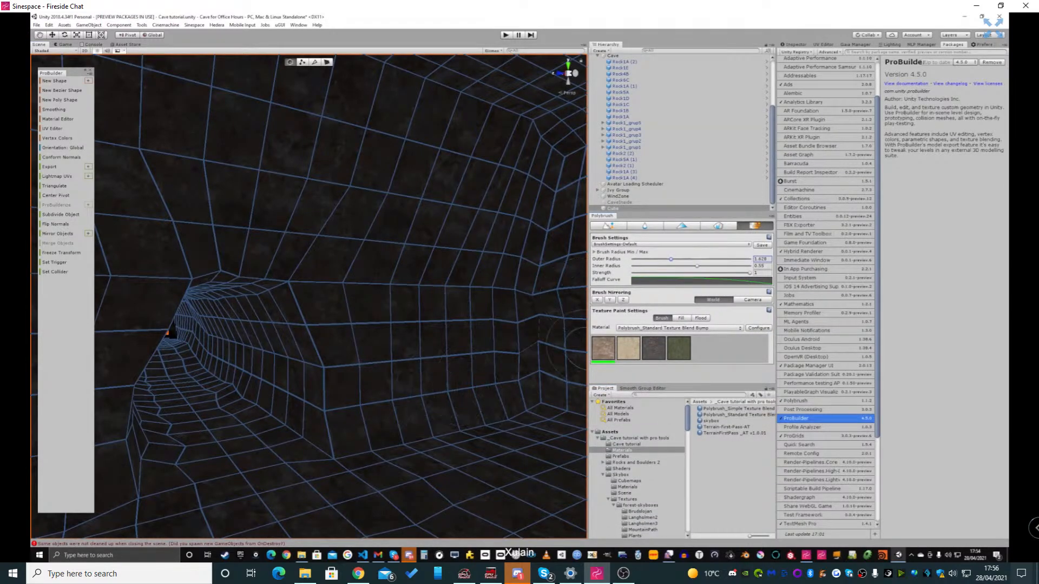
{"action": "left_click", "coordinate": [701, 318]}
{"action": "mouse_move", "coordinate": [460, 325]}
{"action": "right_mouse_down"}
{"action": "mouse_move", "coordinate": [425, 259]}
{"action": "mouse_move", "coordinate": [319, 251]}
{"action": "mouse_move", "coordinate": [454, 271]}
{"action": "mouse_move", "coordinate": [469, 303]}
{"action": "mouse_move", "coordinate": [406, 322]}
{"action": "mouse_move", "coordinate": [463, 371]}
{"action": "mouse_move", "coordinate": [492, 373]}
{"action": "mouse_move", "coordinate": [495, 328]}
{"action": "mouse_move", "coordinate": [390, 374]}
{"action": "mouse_move", "coordinate": [533, 352]}
{"action": "mouse_move", "coordinate": [568, 360]}
{"action": "mouse_move", "coordinate": [346, 352]}
{"action": "mouse_move", "coordinate": [577, 396]}
{"action": "right_mouse_up"}
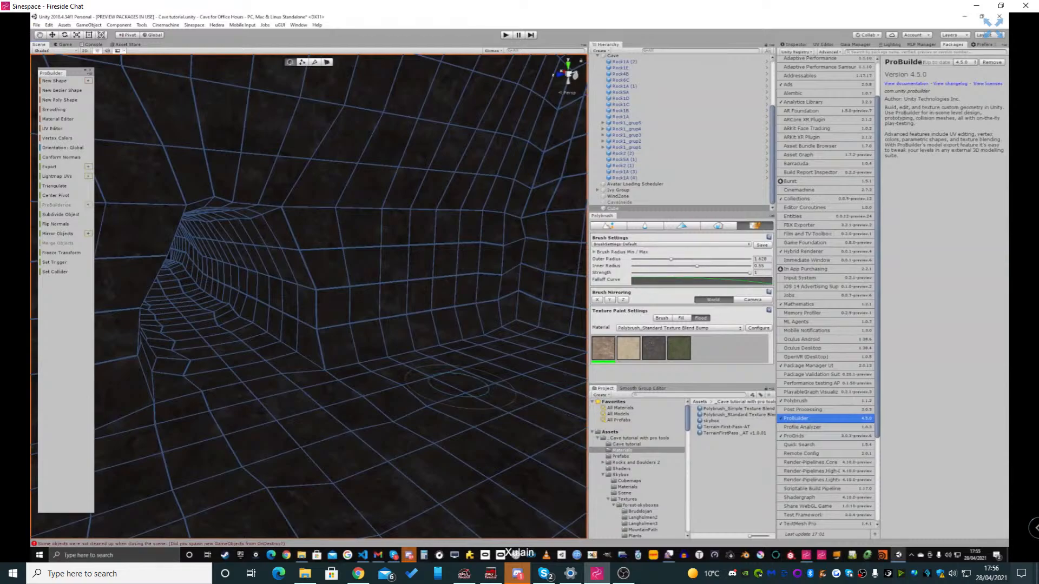
{"action": "right_click_drag", "start_coordinate": [459, 385], "coordinate": [395, 378]}
{"action": "key", "text": "w"}
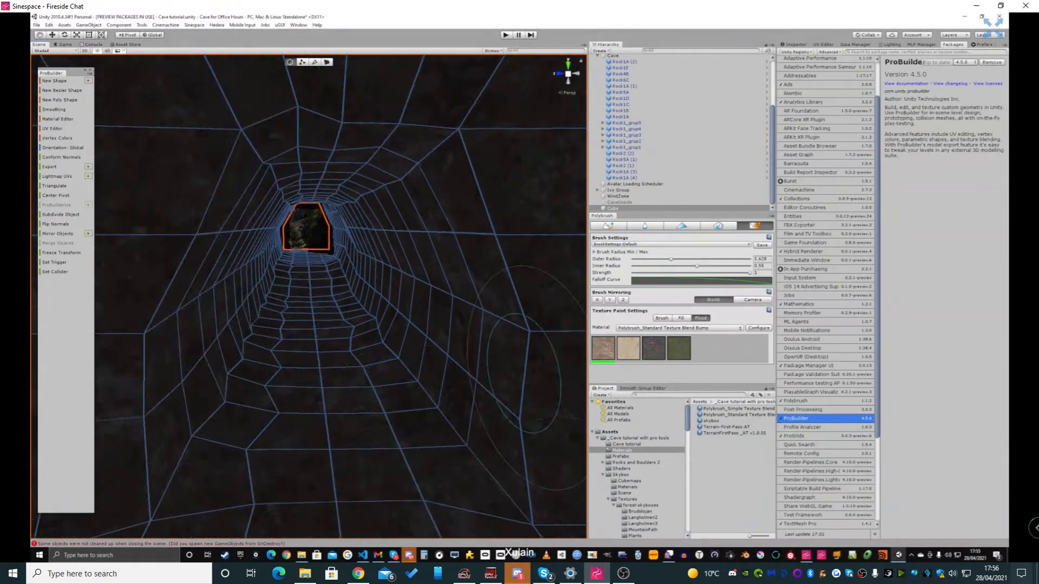
Choose the second, light sand-coloured texture for flooding the cave mesh and check it along the tunnel to the entrance
{"action": "left_click", "coordinate": [629, 348]}
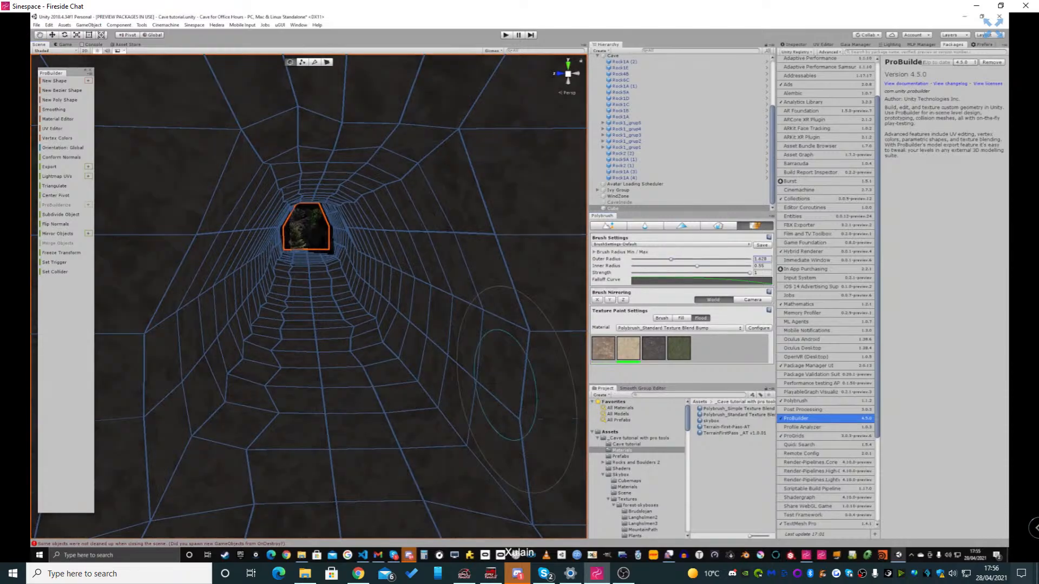
{"action": "key", "text": "w"}
{"action": "right_click_drag", "start_coordinate": [395, 374], "coordinate": [390, 350]}
{"action": "key", "text": "w"}
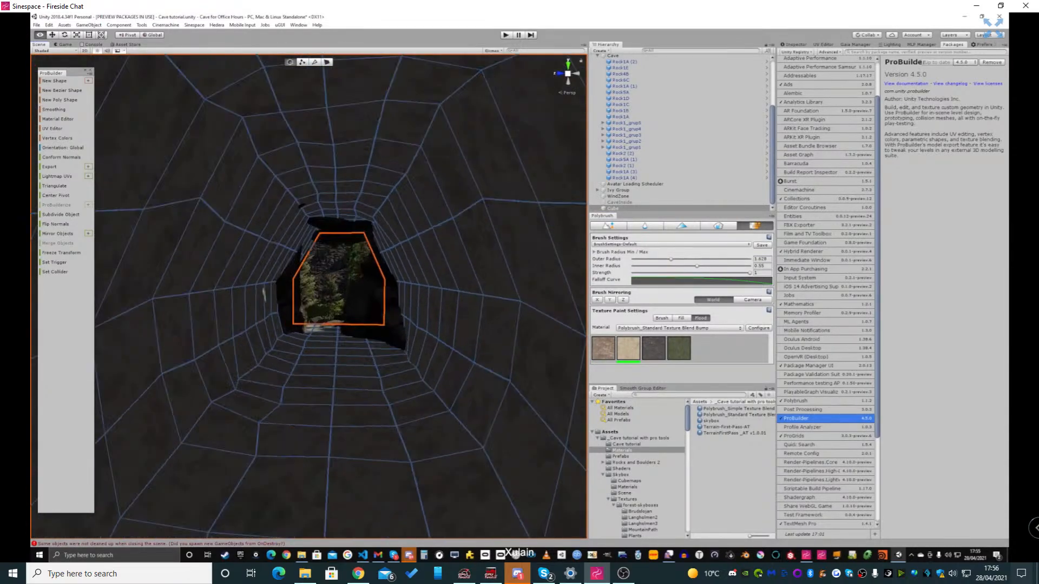
{"action": "key", "text": "w"}
{"action": "right_click_drag", "start_coordinate": [324, 325], "coordinate": [317, 365]}
{"action": "key", "text": "s"}
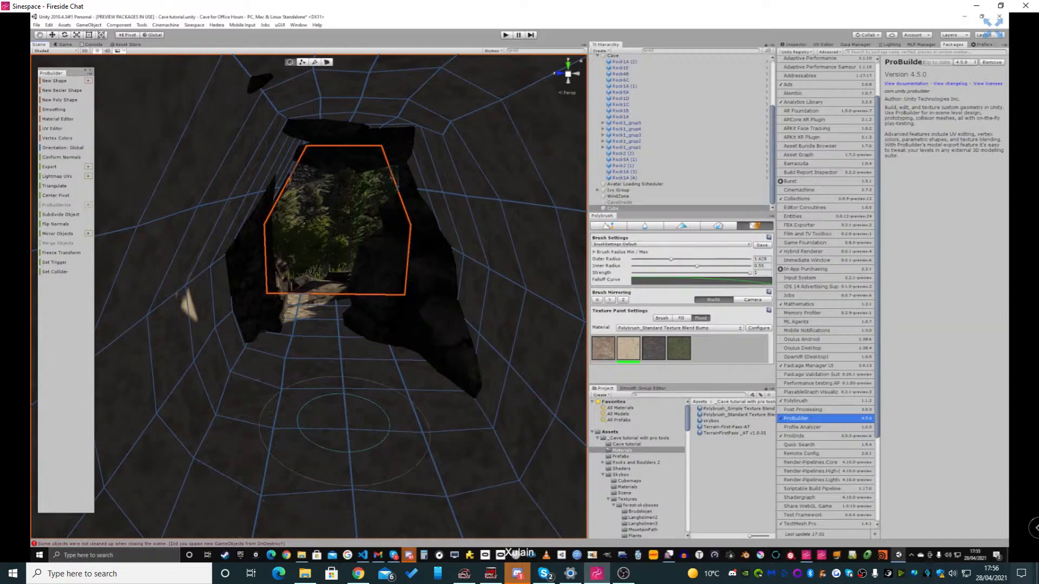
Set Polybrush texture painting to Brush mode with the second, light sand-coloured texture and aim the brush at the tunnel floor
{"action": "right_click_drag", "start_coordinate": [343, 421], "coordinate": [35, 243]}
{"action": "key", "text": "s"}
{"action": "key", "text": "w"}
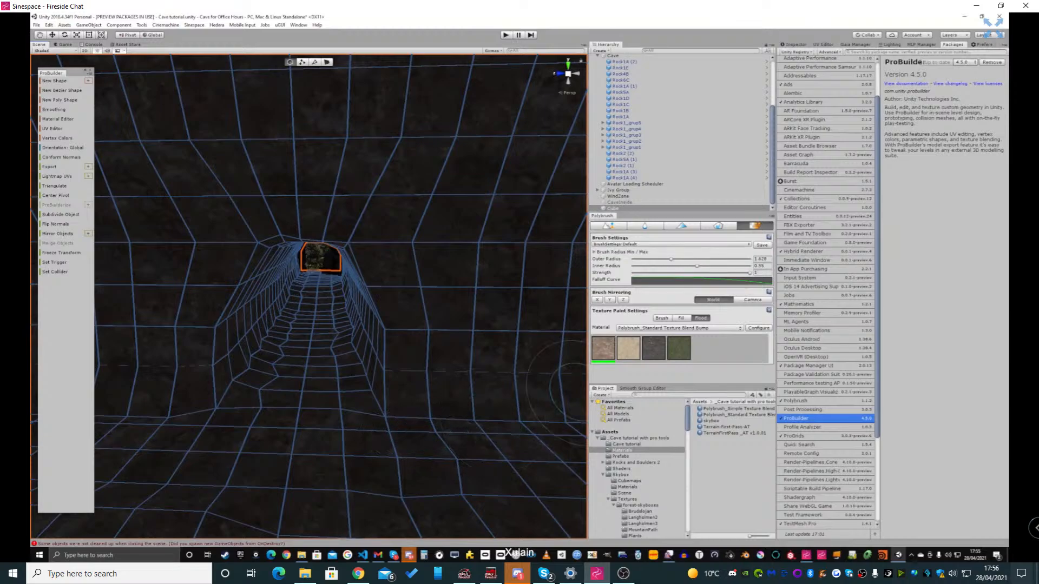
{"action": "left_click", "coordinate": [662, 318]}
{"action": "mouse_move", "coordinate": [325, 468]}
{"action": "right_mouse_down"}
{"action": "mouse_move", "coordinate": [331, 417]}
{"action": "mouse_move", "coordinate": [306, 412]}
{"action": "right_mouse_up"}
{"action": "key", "text": "w"}
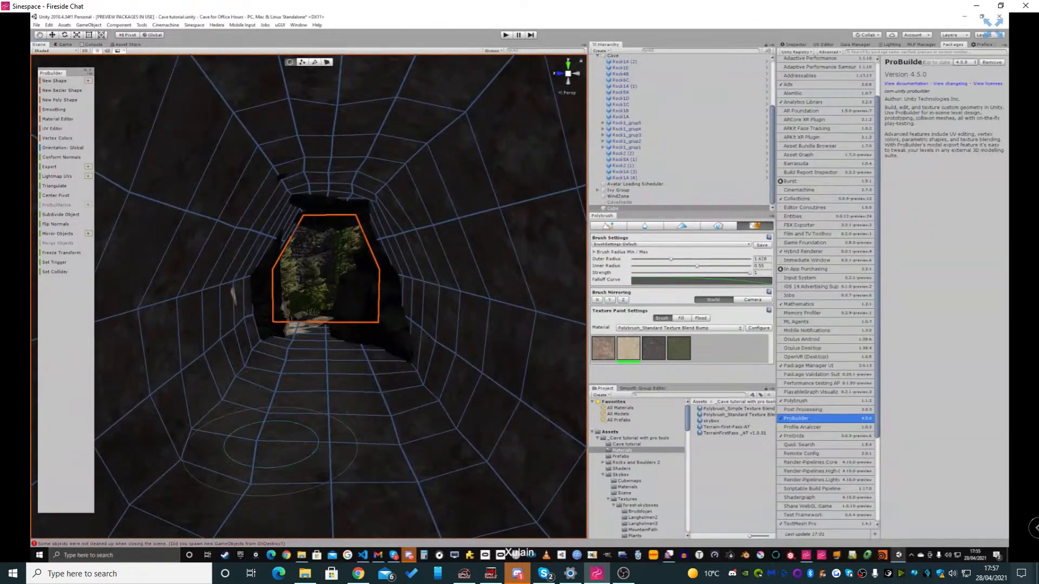
{"action": "mouse_move", "coordinate": [338, 411]}
{"action": "right_mouse_down"}
{"action": "mouse_move", "coordinate": [336, 426]}
{"action": "mouse_move", "coordinate": [339, 393]}
{"action": "right_mouse_up"}
{"action": "key", "text": "s"}
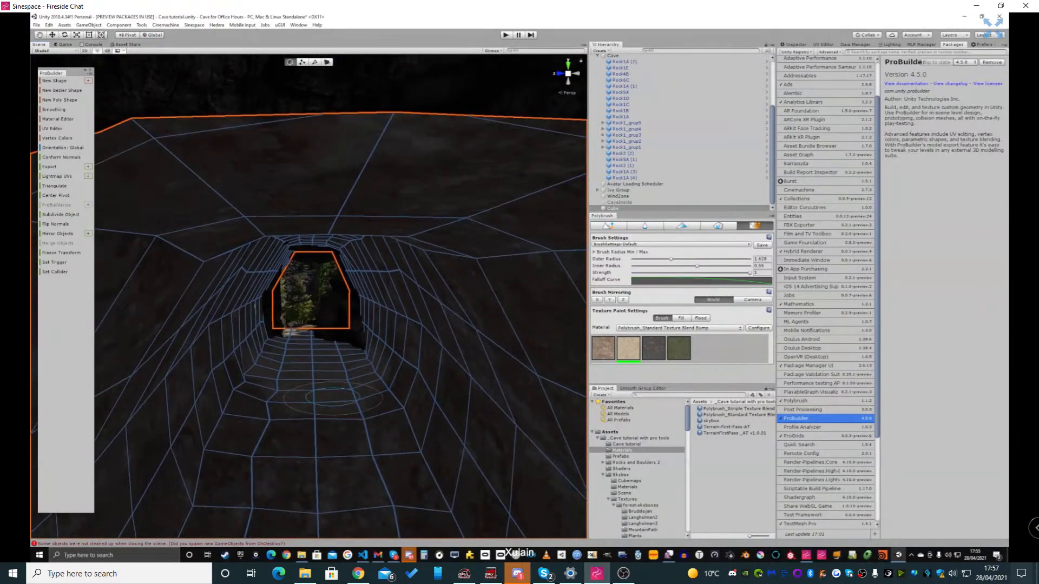
Examine the cave mesh's texture from the tunnel back to the torch in the chamber, and run the scene
{"action": "scroll", "coordinate": [334, 398], "scroll_direction": "down", "scroll_amount": 2}
{"action": "scroll", "coordinate": [276, 409], "scroll_direction": "up", "scroll_amount": 3}
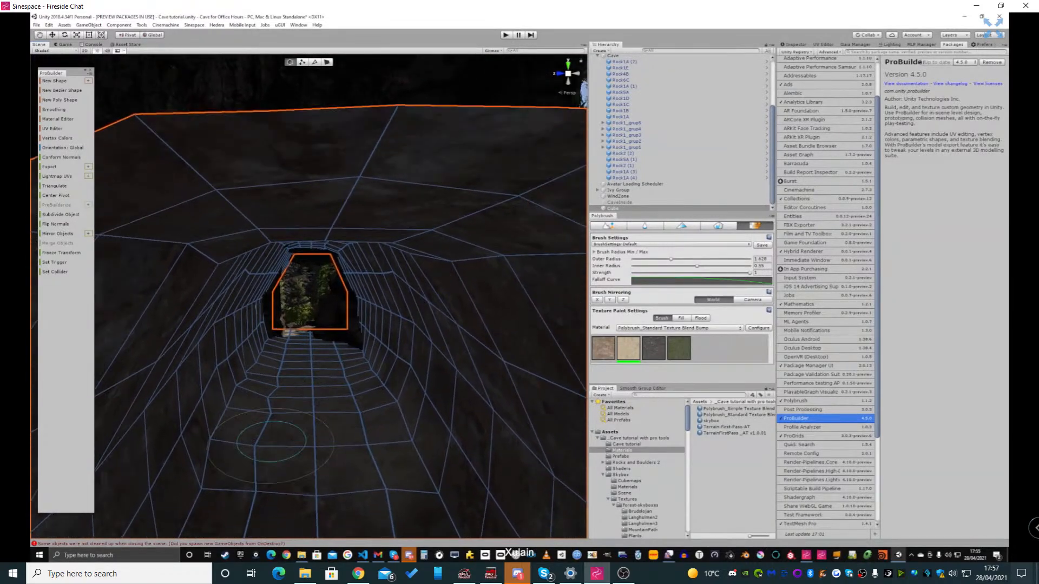
{"action": "scroll", "coordinate": [348, 454], "scroll_direction": "down", "scroll_amount": 2}
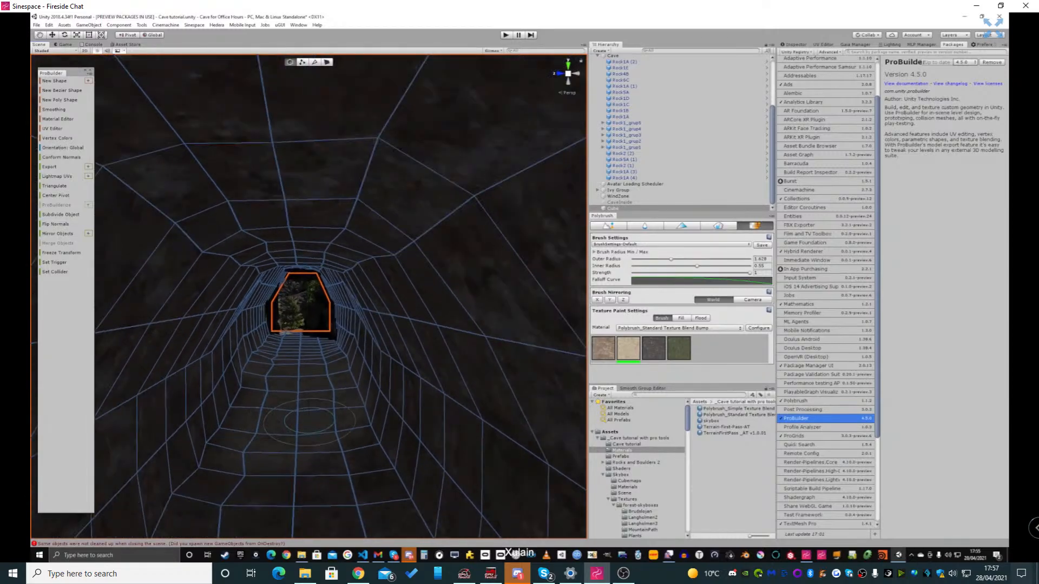
{"action": "scroll", "coordinate": [333, 490], "scroll_direction": "down", "scroll_amount": 2}
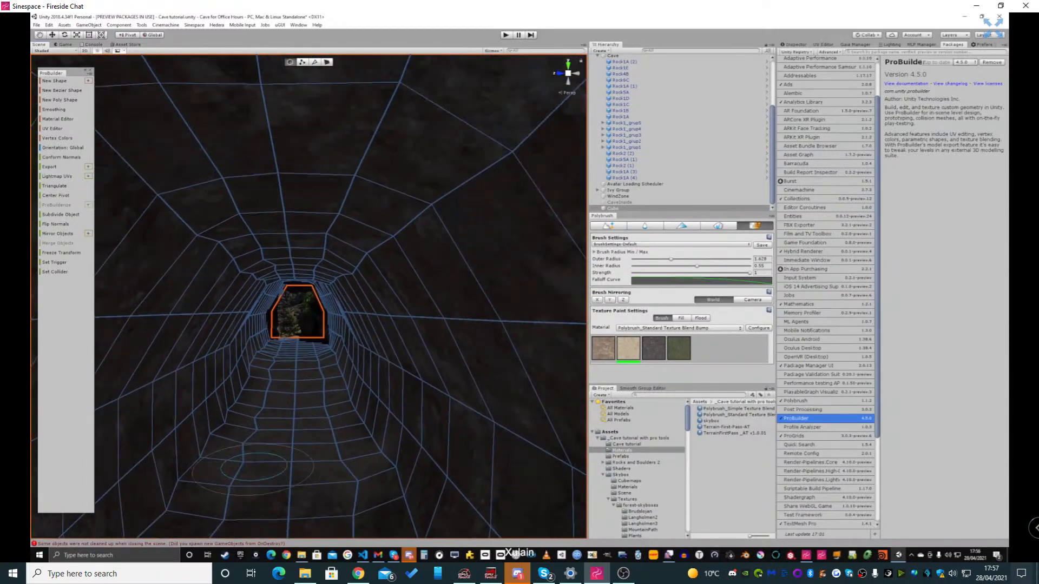
{"action": "scroll", "coordinate": [248, 487], "scroll_direction": "down", "scroll_amount": 2}
{"action": "scroll", "coordinate": [311, 444], "scroll_direction": "down", "scroll_amount": 4}
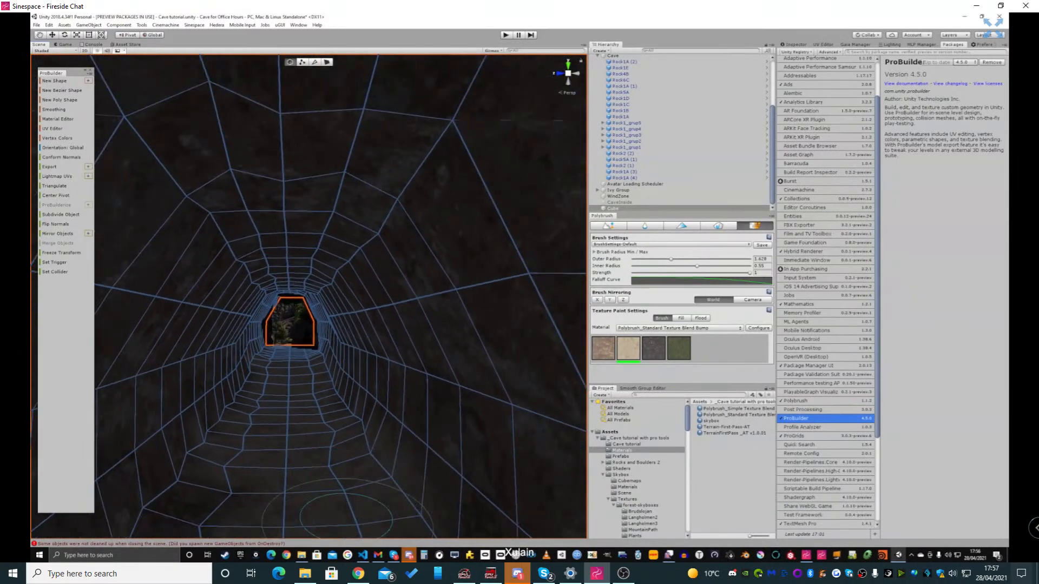
{"action": "scroll", "coordinate": [242, 477], "scroll_direction": "down", "scroll_amount": 2}
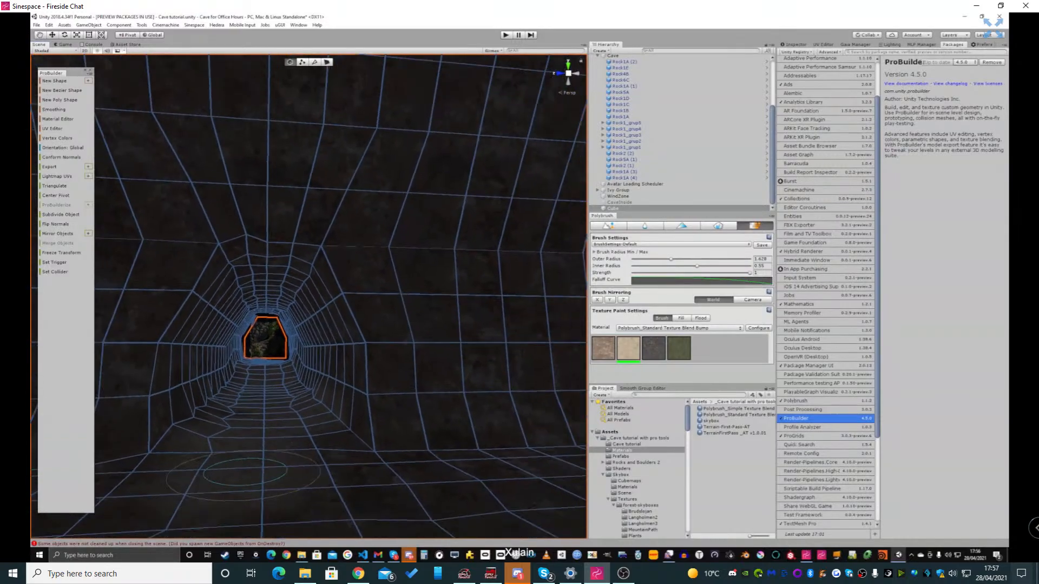
{"action": "right_click_drag", "start_coordinate": [241, 477], "coordinate": [243, 520]}
{"action": "key", "text": "s"}
{"action": "key", "text": "s"}
{"action": "key", "text": "a"}
{"action": "key", "text": "d"}
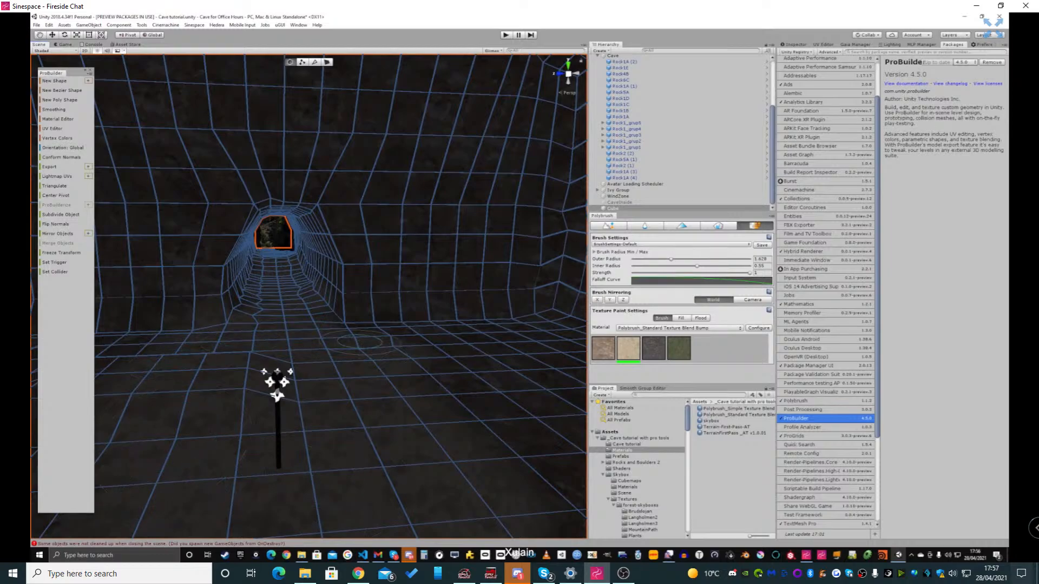
{"action": "mouse_move", "coordinate": [360, 342]}
{"action": "right_mouse_down"}
{"action": "mouse_move", "coordinate": [338, 327]}
{"action": "mouse_move", "coordinate": [414, 318]}
{"action": "mouse_move", "coordinate": [322, 325]}
{"action": "mouse_move", "coordinate": [379, 324]}
{"action": "mouse_move", "coordinate": [357, 324]}
{"action": "right_mouse_up"}
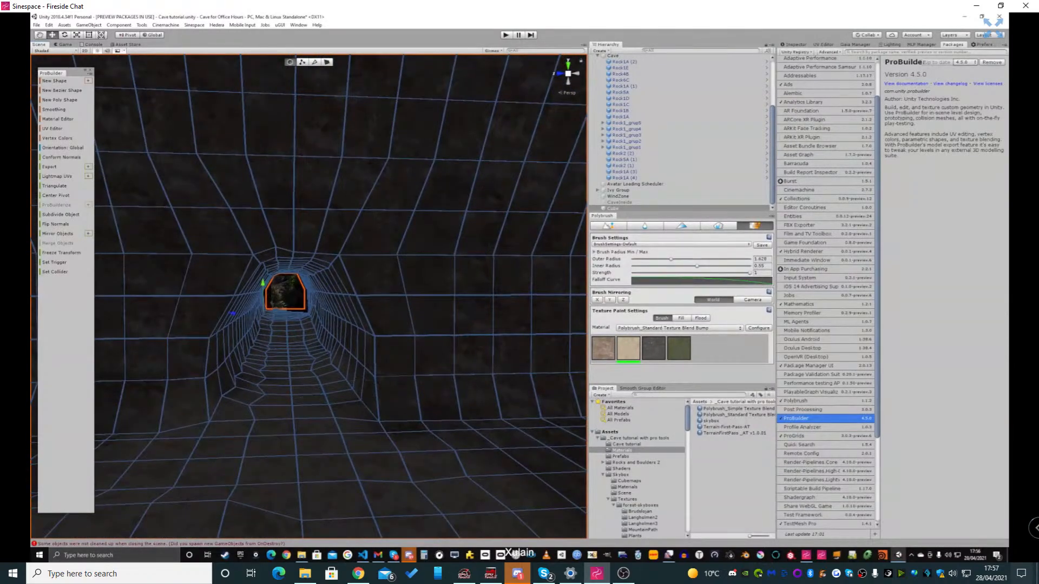
{"action": "key", "text": "ctrl+p"}
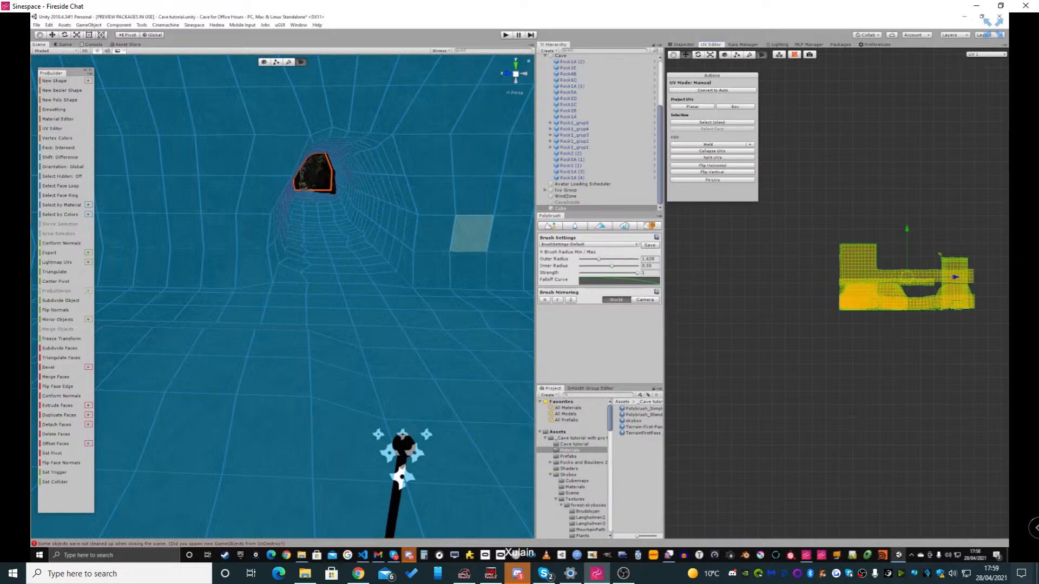
Clear the face selection on the cave mesh and look across the chamber floor around the torch
{"action": "left_click", "coordinate": [431, 195]}
{"action": "right_click_drag", "start_coordinate": [431, 196], "coordinate": [373, 210]}
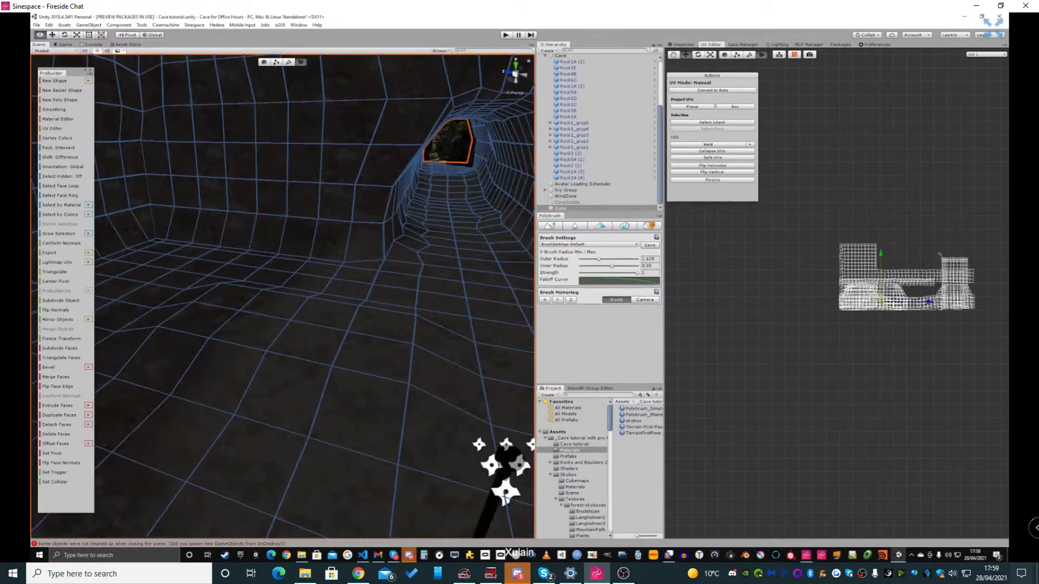
{"action": "right_click_drag", "start_coordinate": [503, 466], "coordinate": [171, 522]}
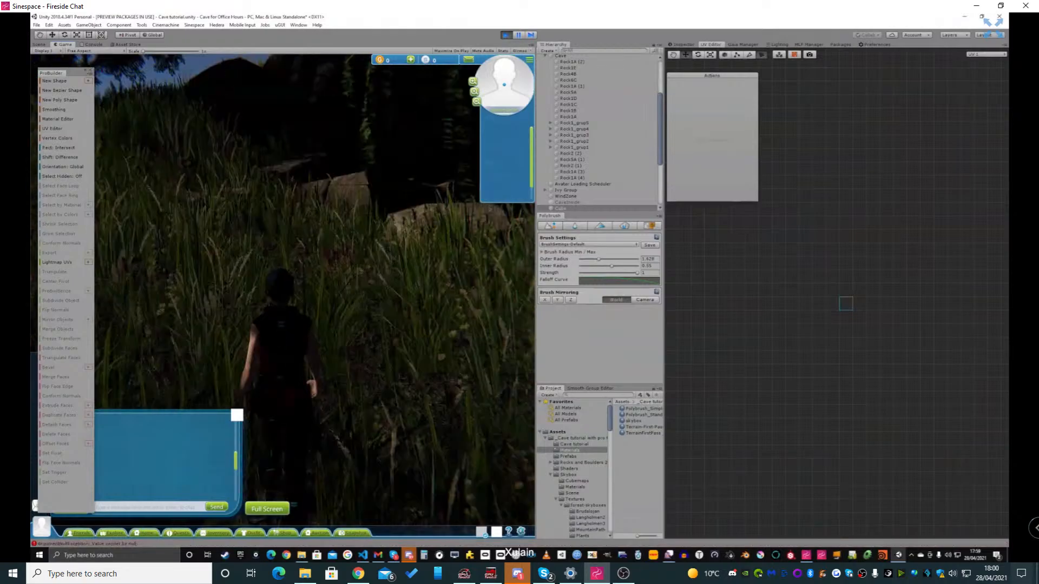
In play mode, walk the avatar through the cave entrance and tunnel into the torch-lit chamber to check the wall textures
{"action": "key", "text": "w"}
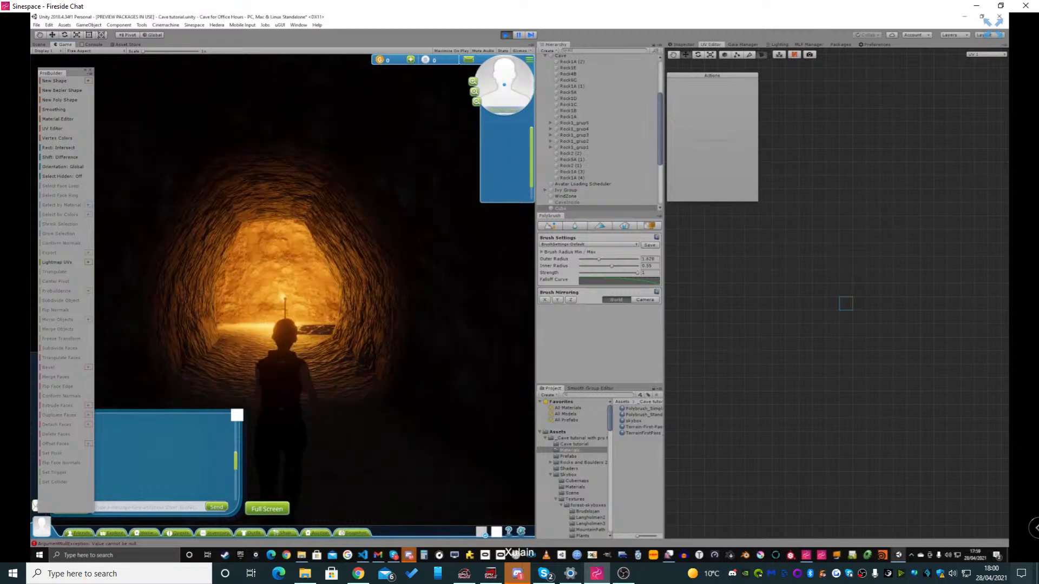
{"action": "key", "text": "w"}
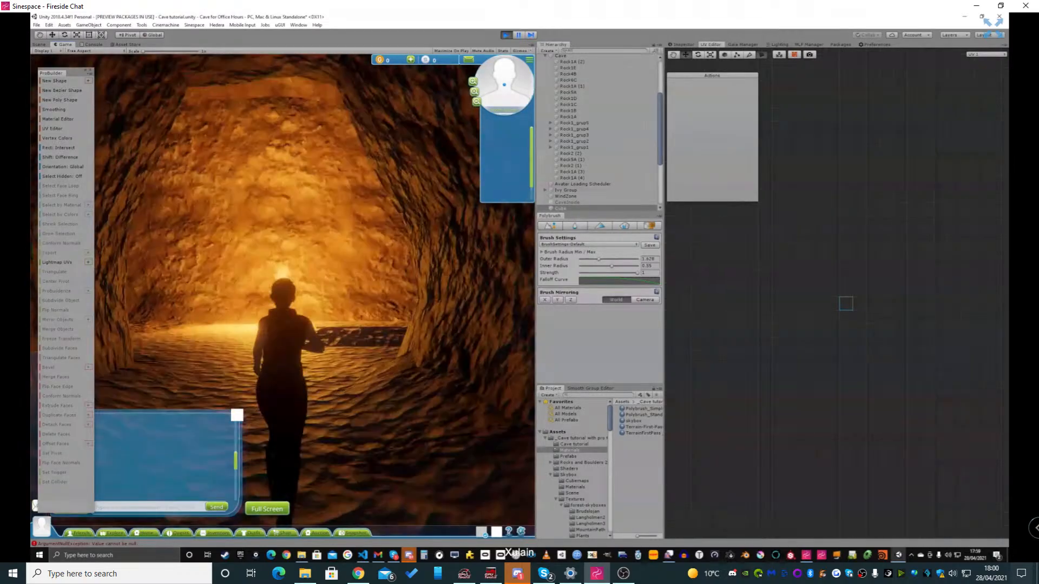
{"action": "key", "text": "d"}
{"action": "key", "text": "d"}
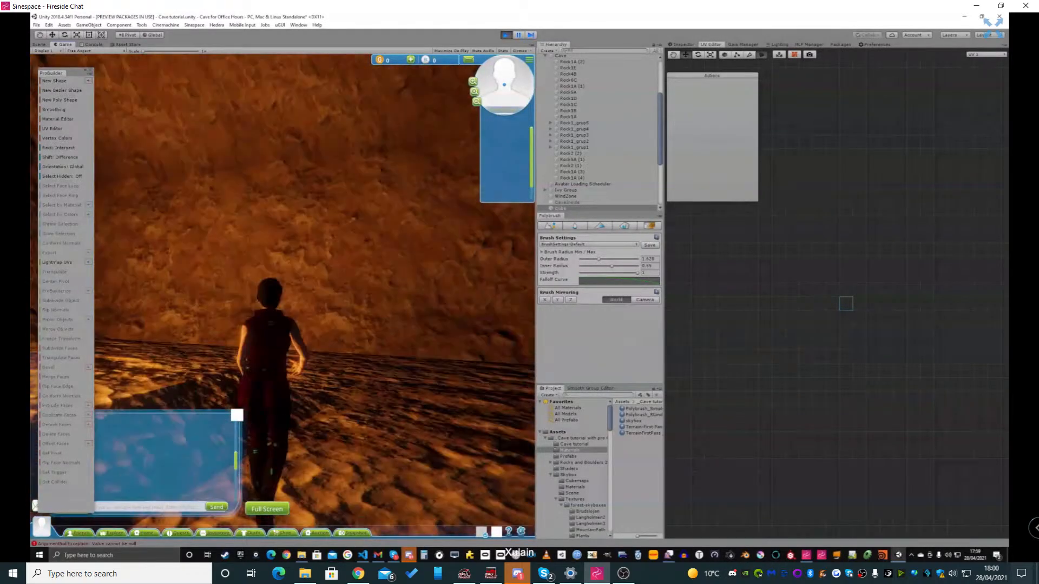
{"action": "key", "text": "a"}
{"action": "key", "text": "a"}
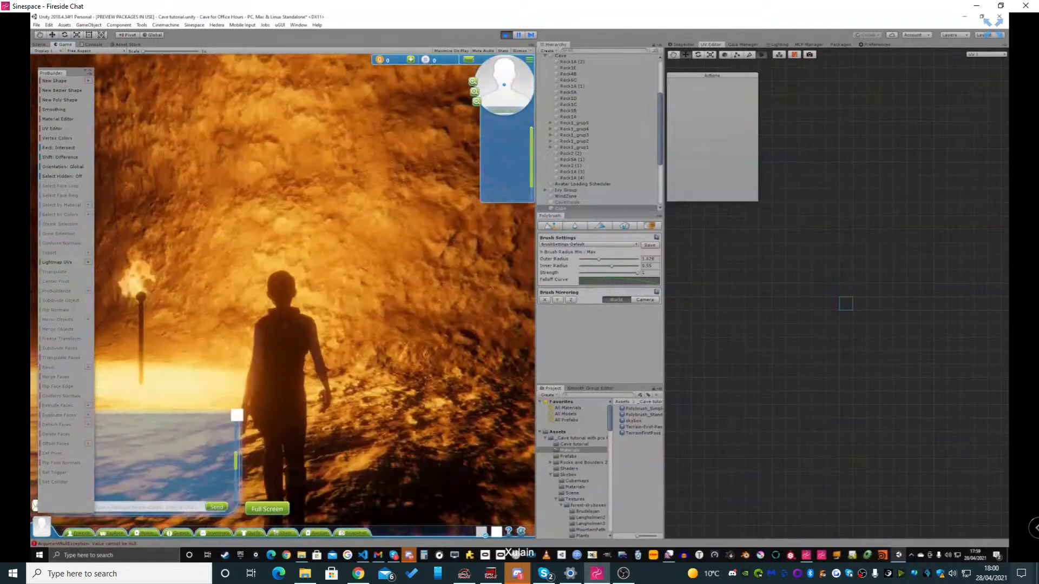
Inspect the chamber's floor, walls and corners around the torch for hard edges, and leave play mode
{"action": "scroll", "coordinate": [282, 295], "scroll_direction": "down", "scroll_amount": 5}
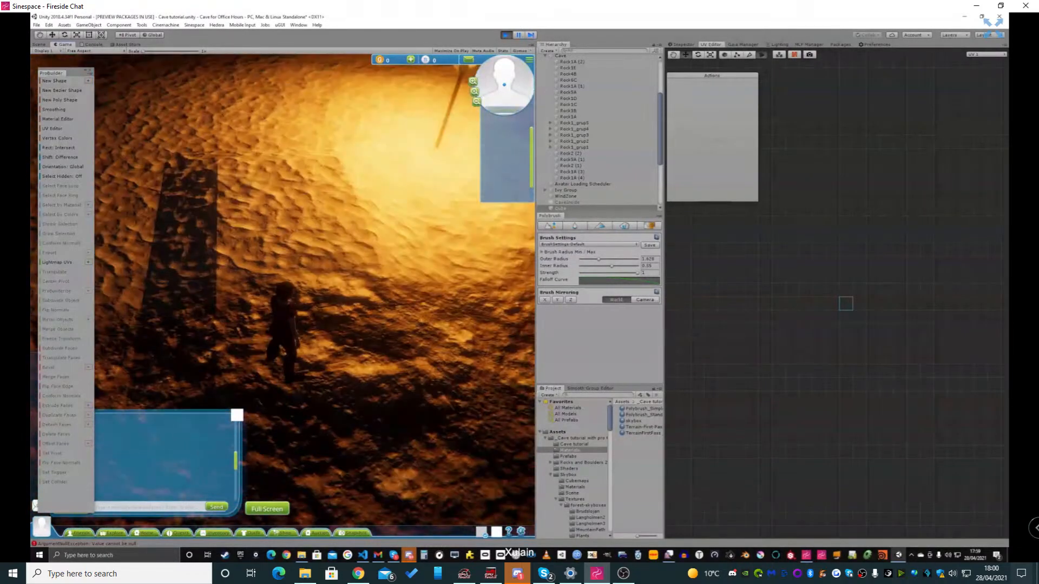
{"action": "key", "text": "w"}
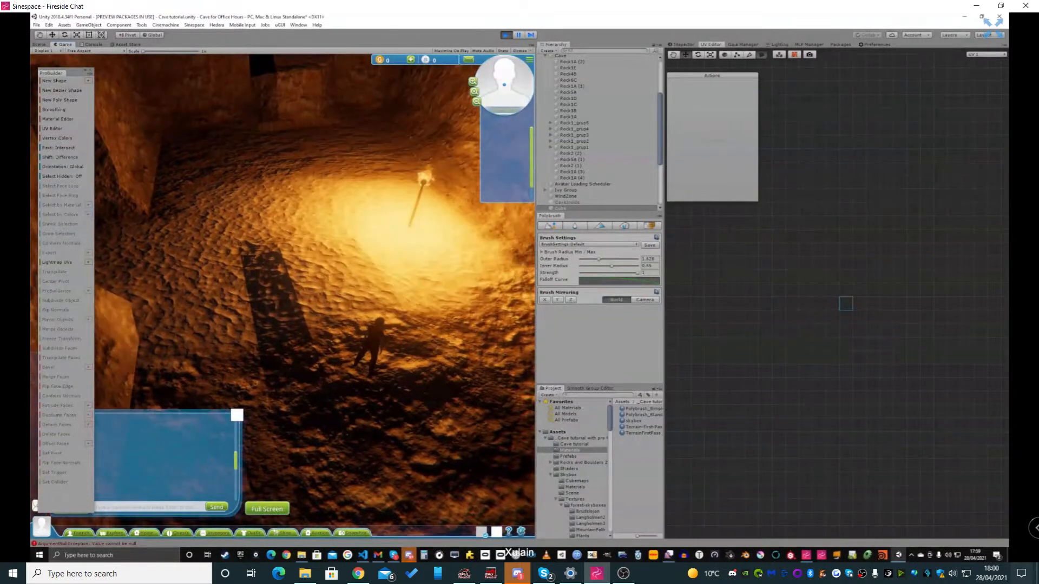
{"action": "key", "text": "w"}
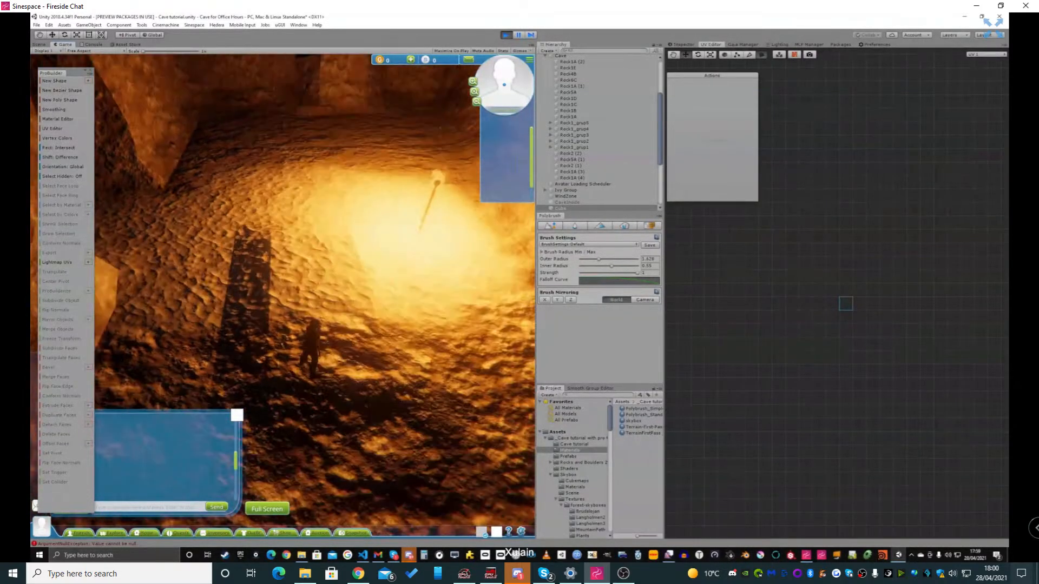
{"action": "scroll", "coordinate": [282, 295], "scroll_direction": "up", "scroll_amount": 5}
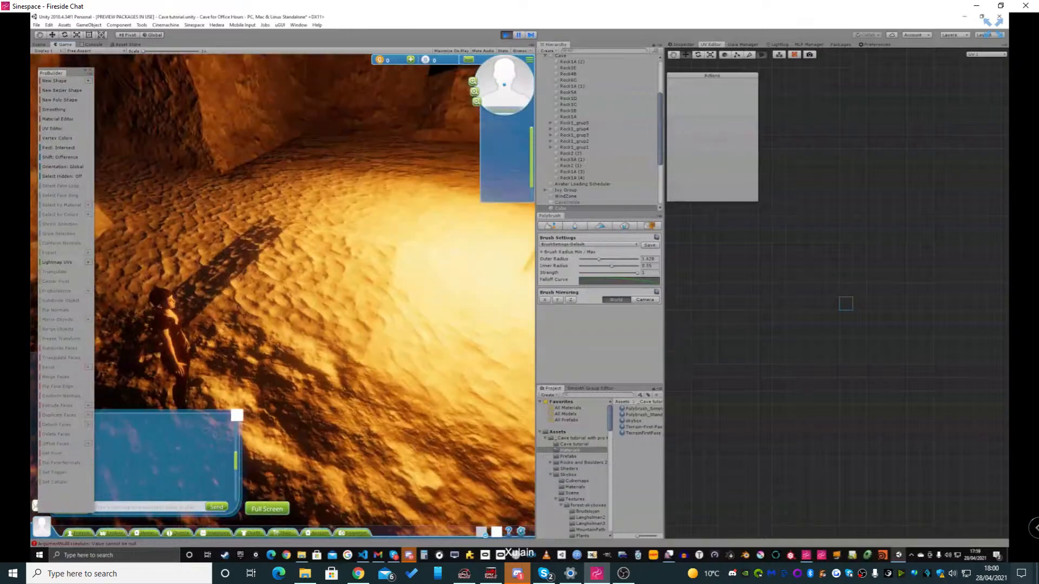
{"action": "key", "text": "d"}
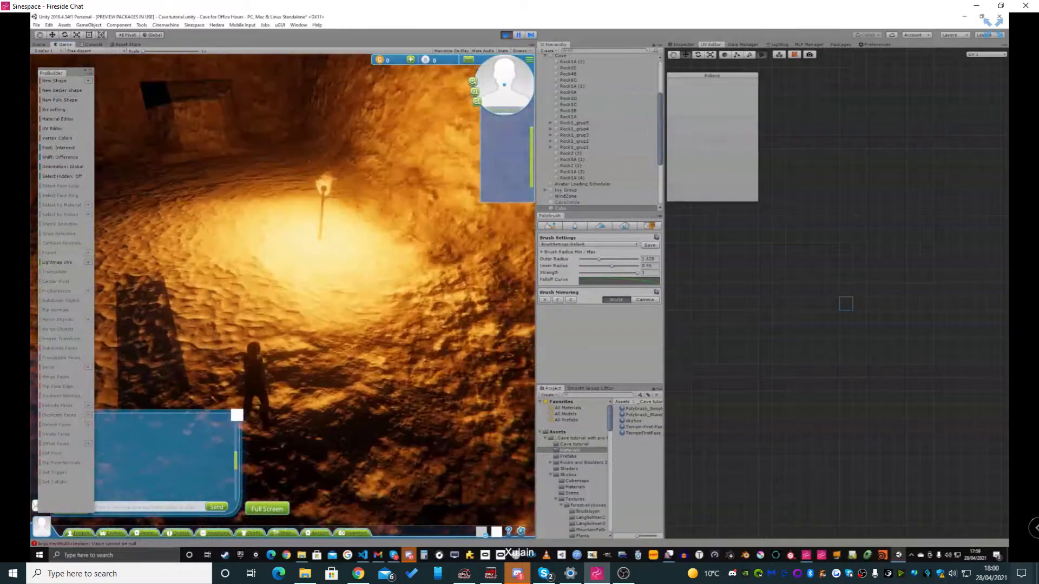
{"action": "key", "text": "a"}
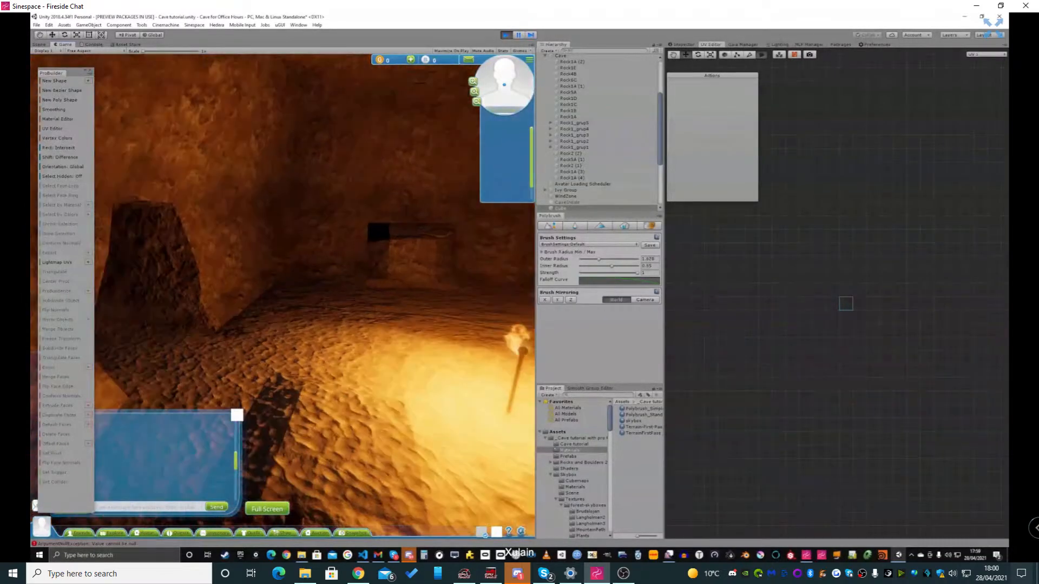
{"action": "key", "text": "d"}
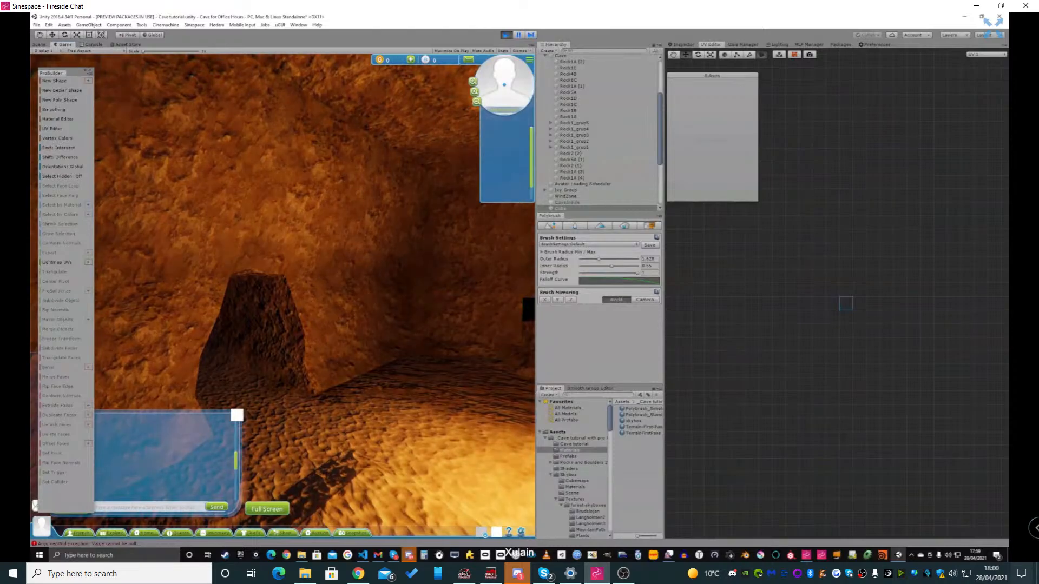
{"action": "key", "text": "ctrl+p"}
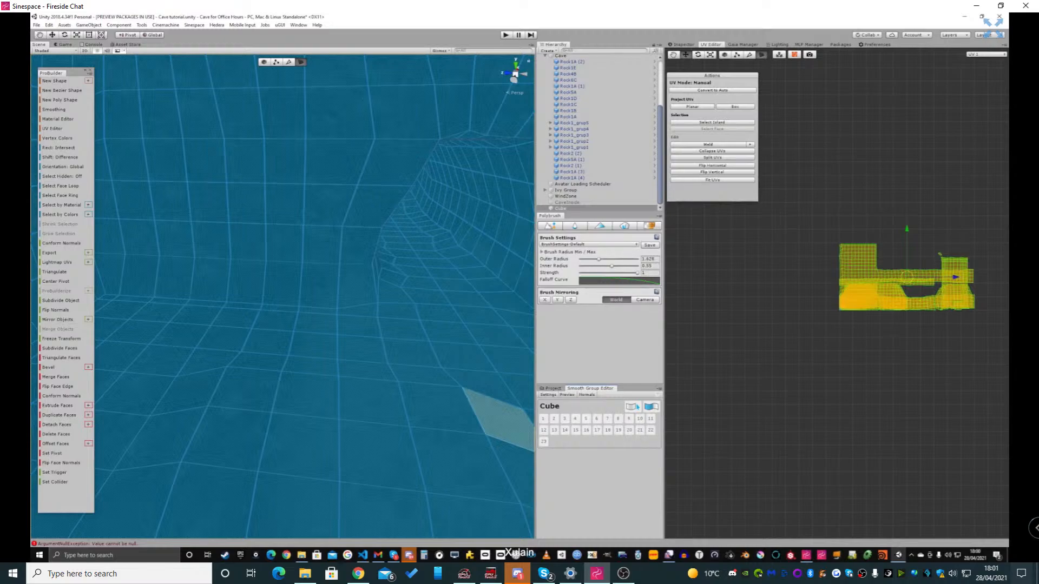
Assign all selected faces of the cave mesh to smoothing group 1 and clear the full face selection
{"action": "right_click_drag", "start_coordinate": [361, 348], "coordinate": [503, 383]}
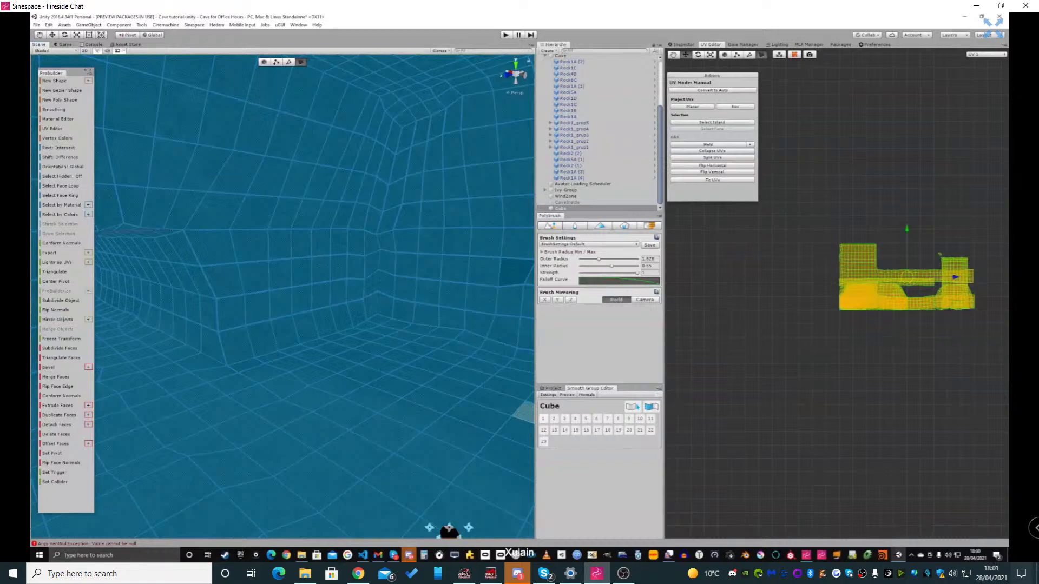
{"action": "left_click", "coordinate": [543, 419]}
{"action": "right_click_drag", "start_coordinate": [433, 401], "coordinate": [395, 412]}
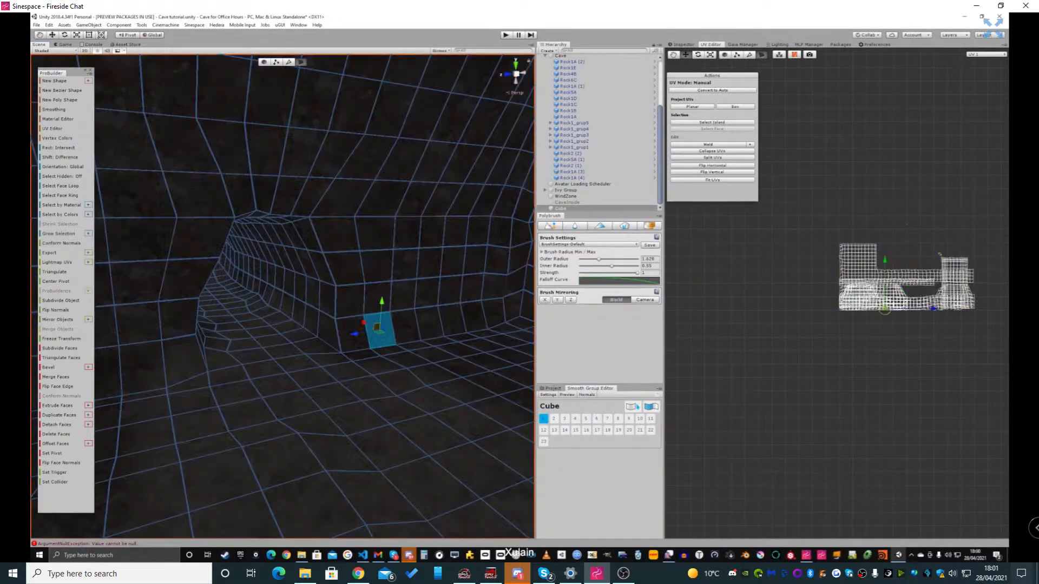
{"action": "left_click", "coordinate": [377, 327]}
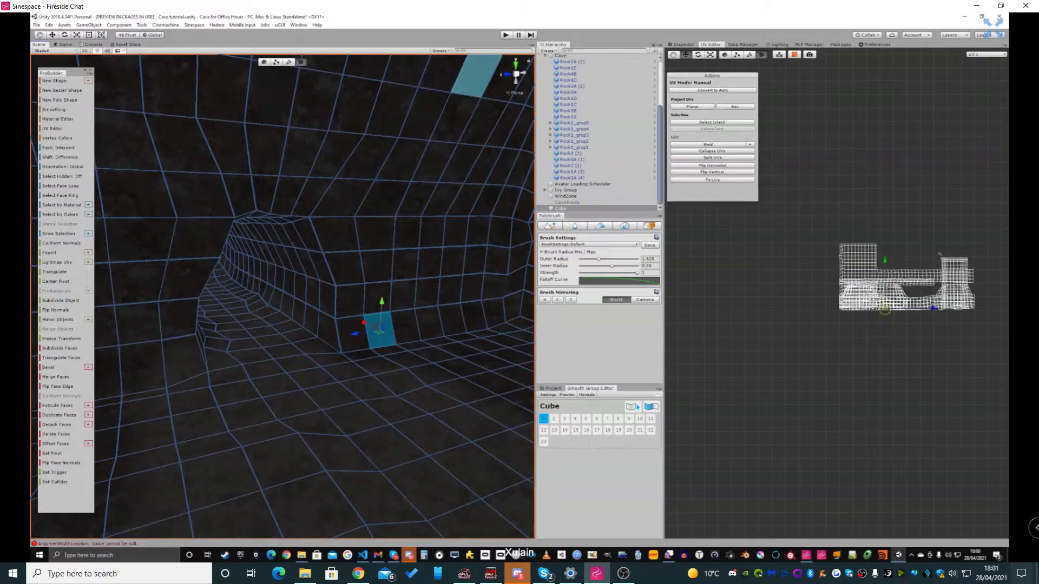
Run the scene again and walk the avatar through the tunnel into the chamber to check the smoothed surfaces
{"action": "left_click", "coordinate": [506, 35]}
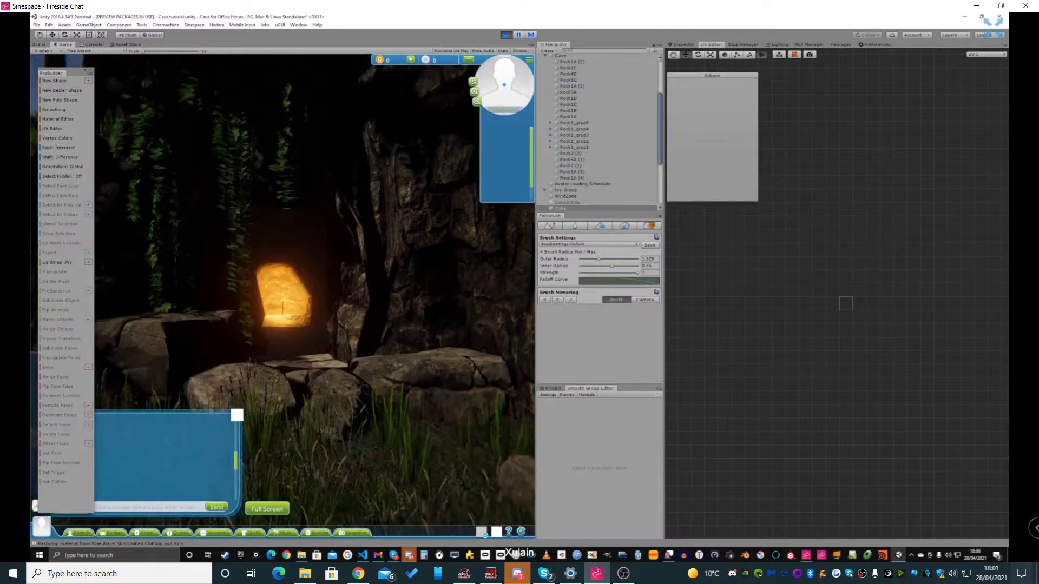
{"action": "key", "text": "w"}
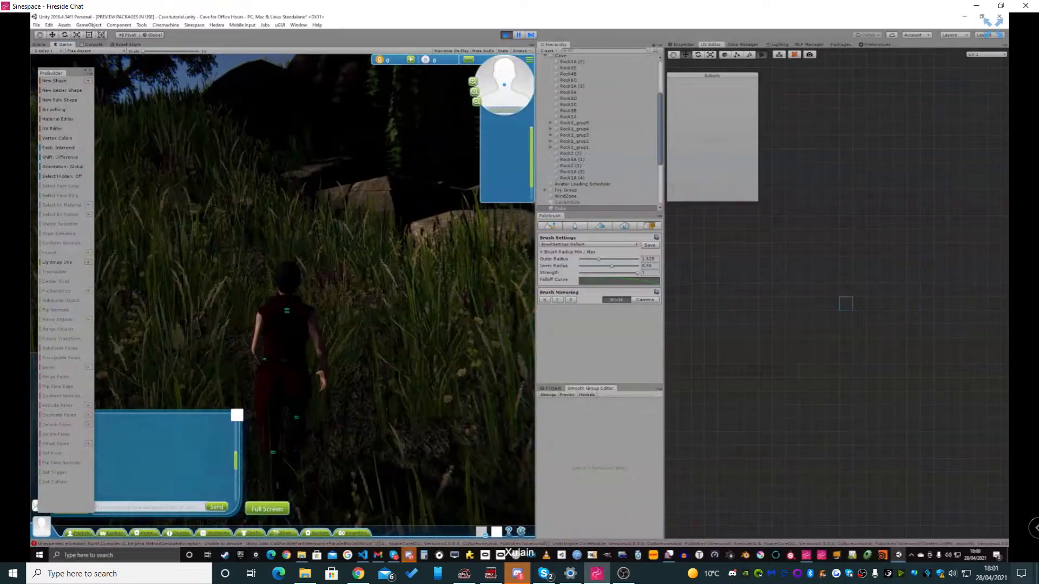
{"action": "key", "text": "w"}
{"action": "key", "text": "a"}
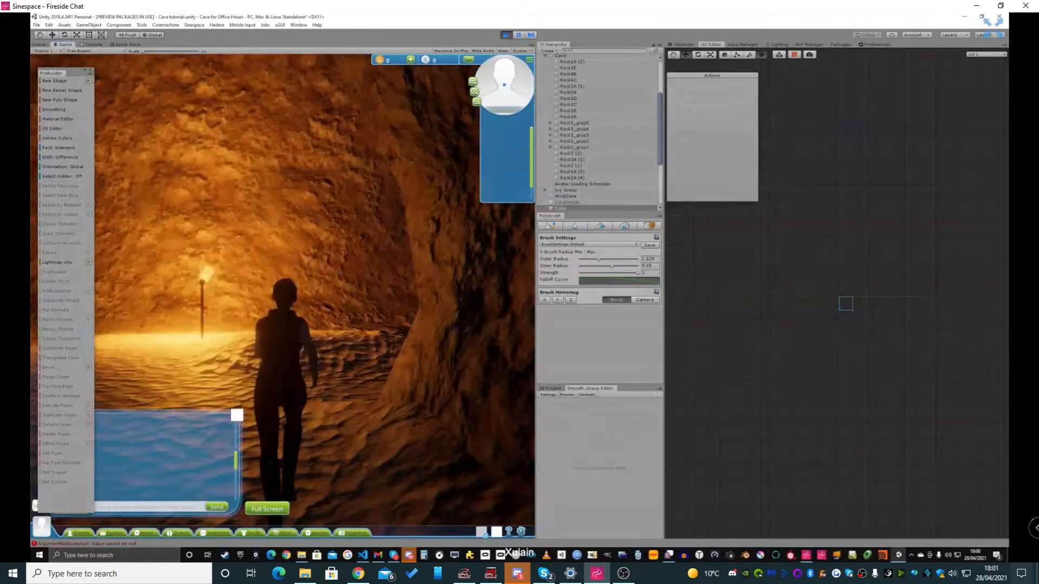
{"action": "key", "text": "w"}
{"action": "key", "text": "d"}
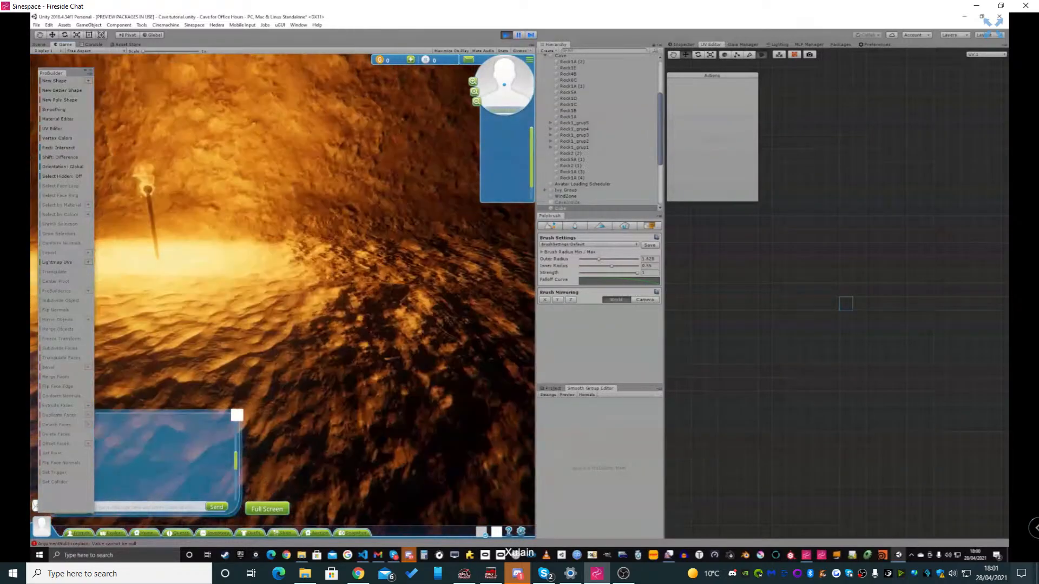
Inspect the smoothed floor and walls around the torch from several angles, and leave the full-screen view of the shared screen
{"action": "key", "text": "a"}
{"action": "key", "text": "a"}
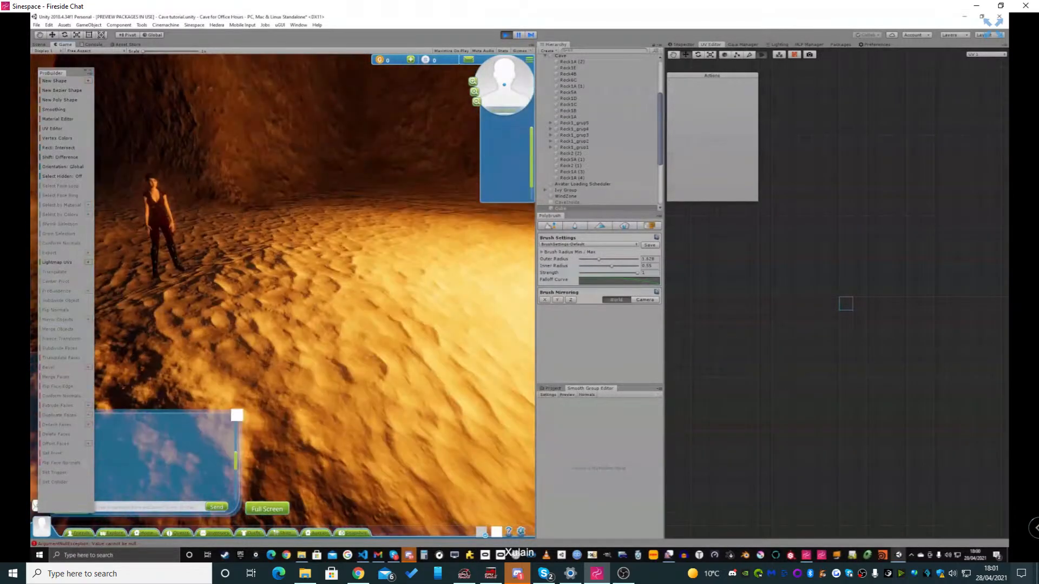
{"action": "key", "text": "d"}
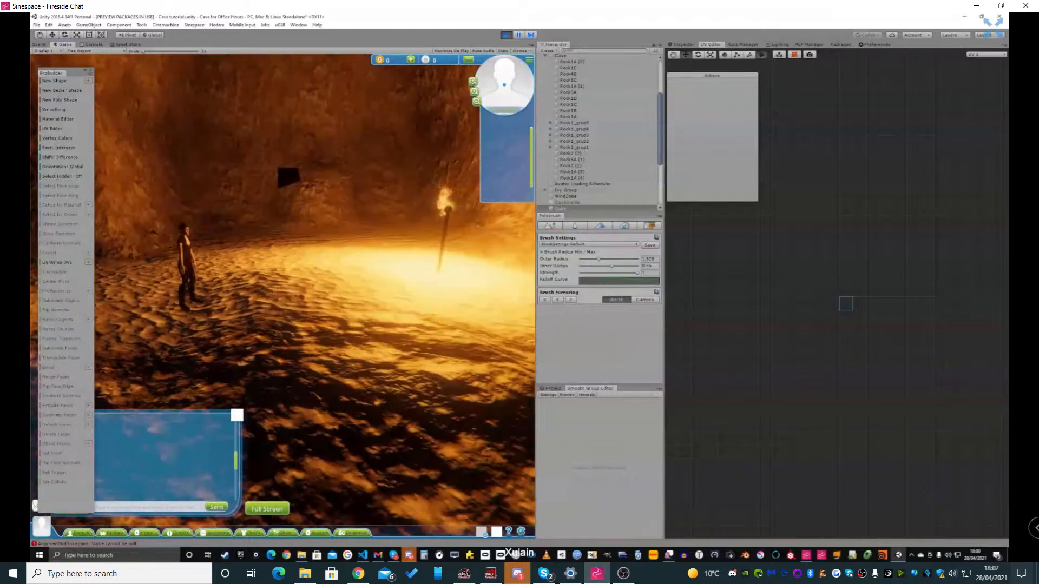
{"action": "key", "text": "d"}
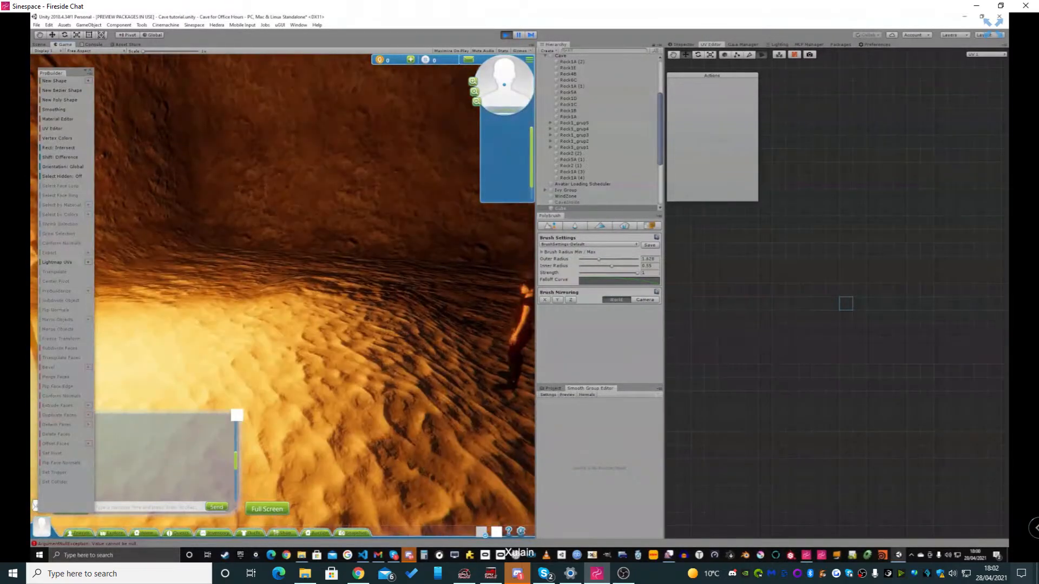
{"action": "key", "text": "a"}
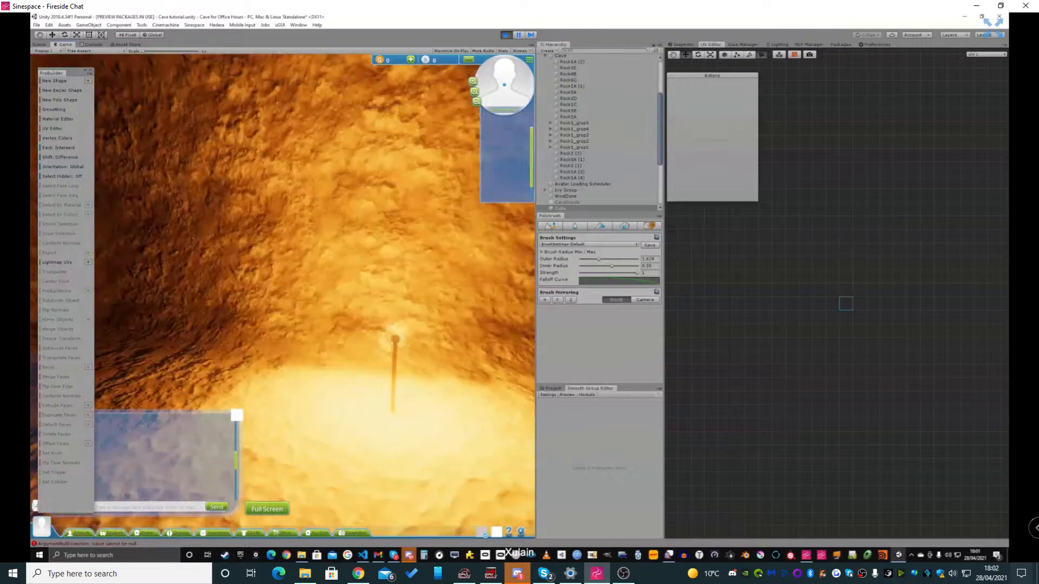
{"action": "left_click", "coordinate": [994, 24]}
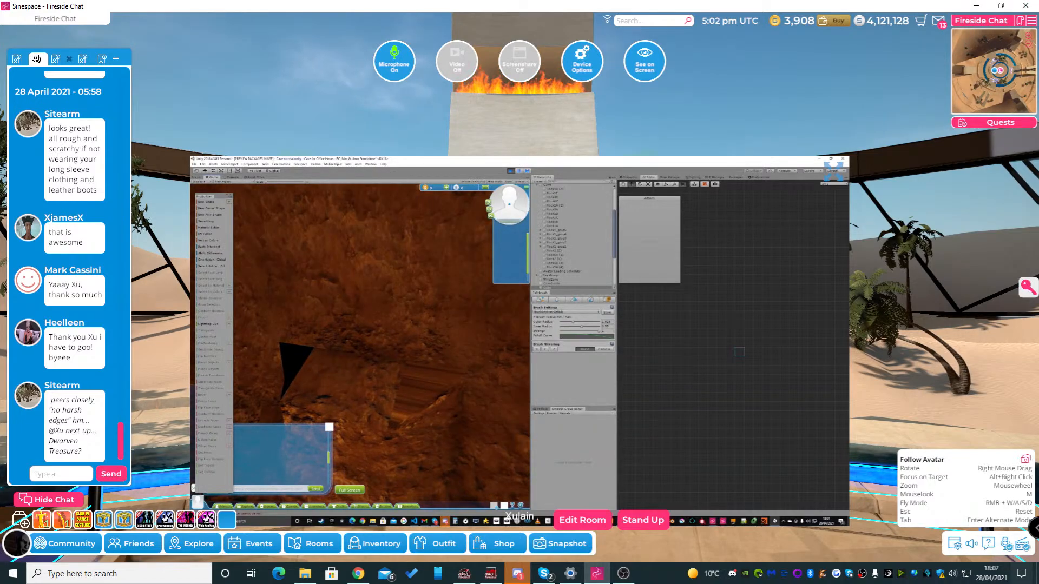
Enlarge the shared screen and walk the avatar from the grass through the tunnel towards the lit chamber
{"action": "left_click", "coordinate": [833, 171]}
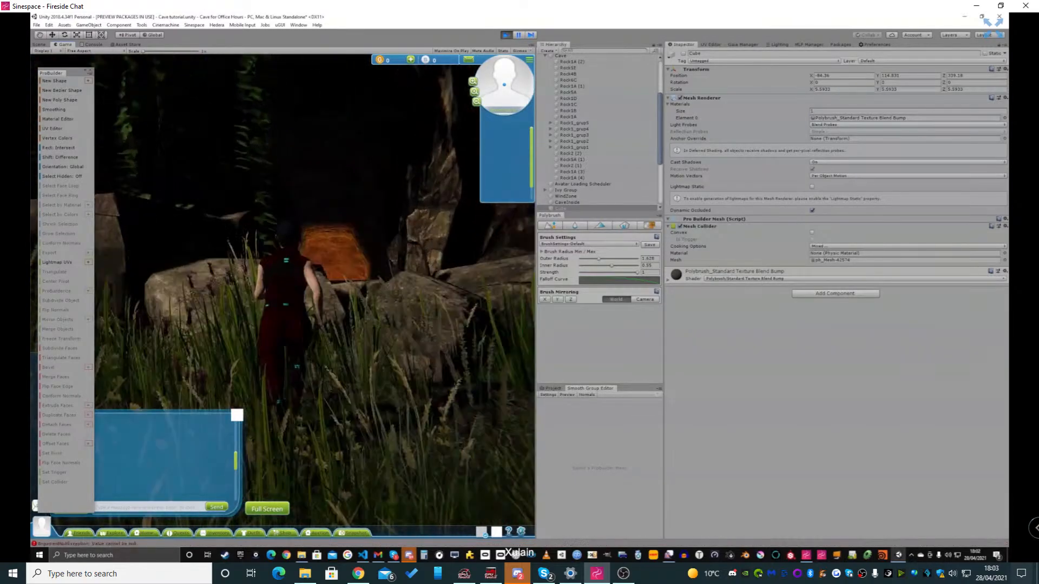
{"action": "key", "text": "w"}
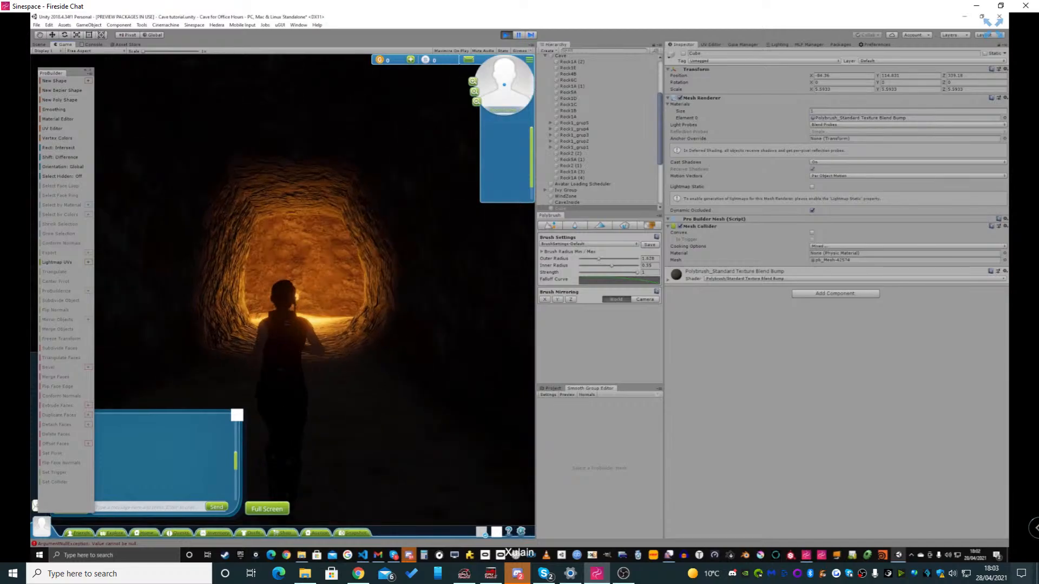
{"action": "key", "text": "w"}
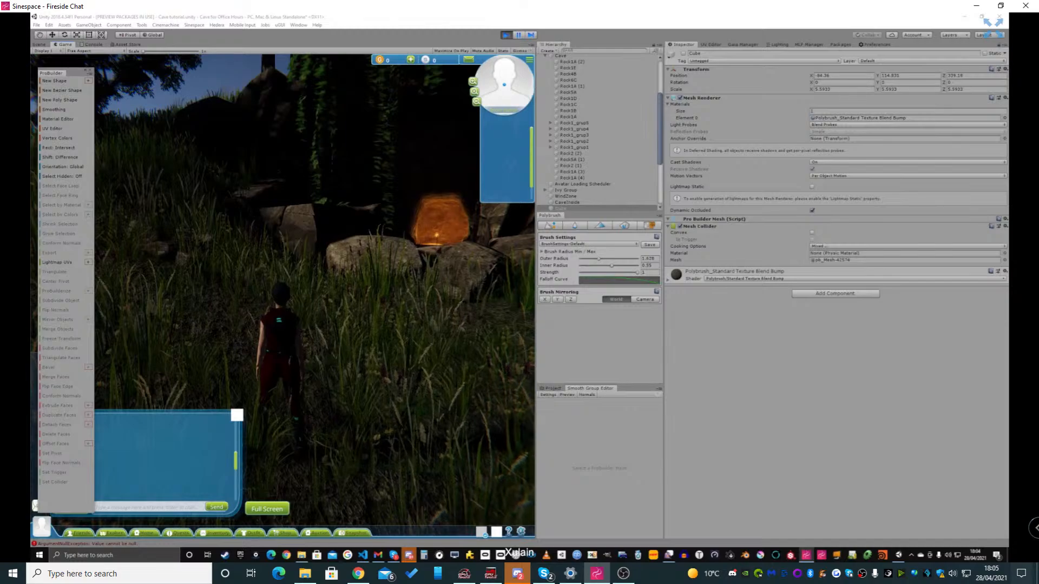
Walk the avatar back up to the cave entrance and examine the ivy hanging around it from near and farther away
{"action": "key", "text": "w"}
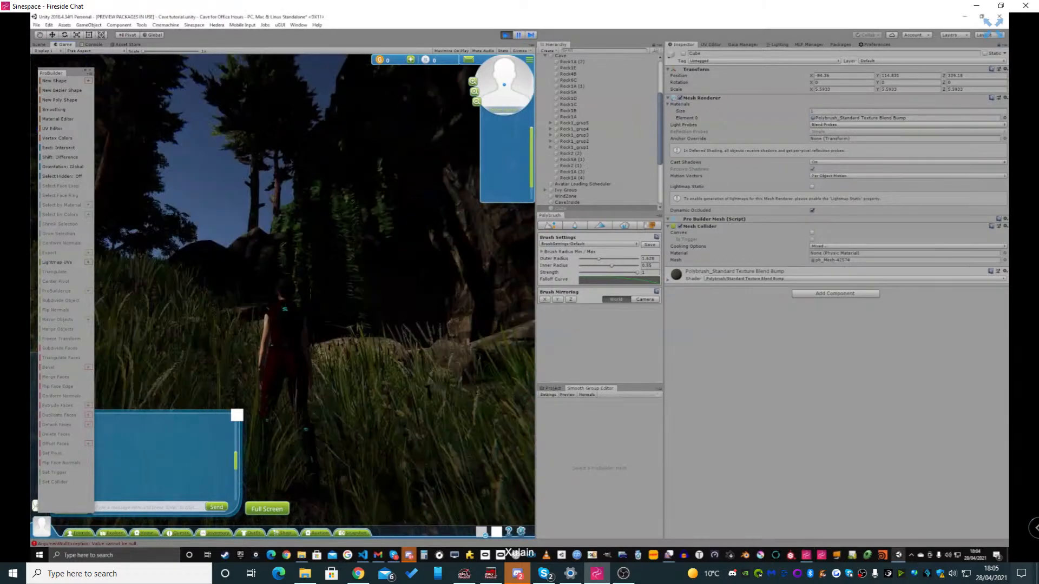
{"action": "key", "text": "w"}
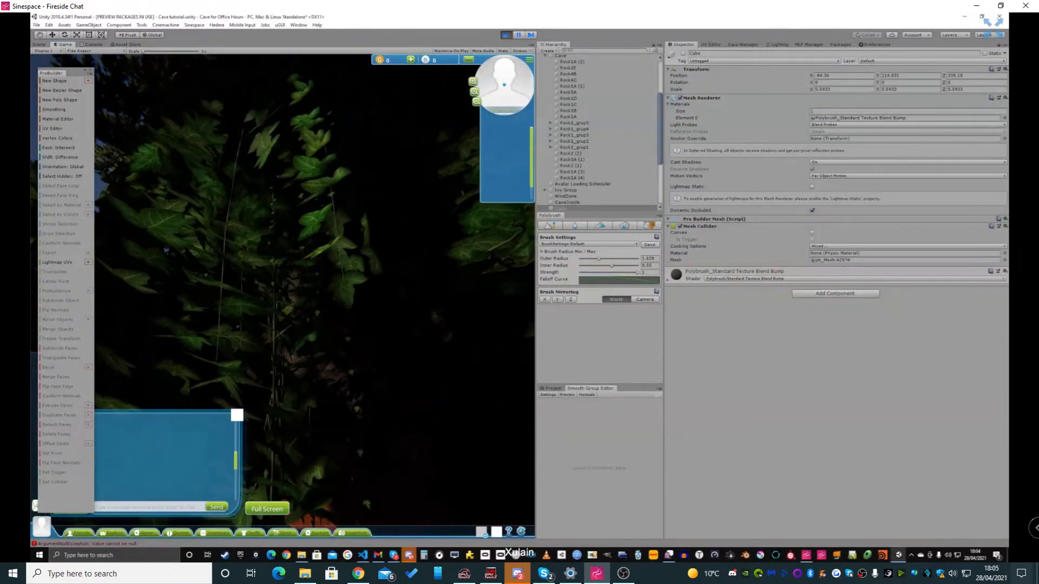
{"action": "key", "text": "w"}
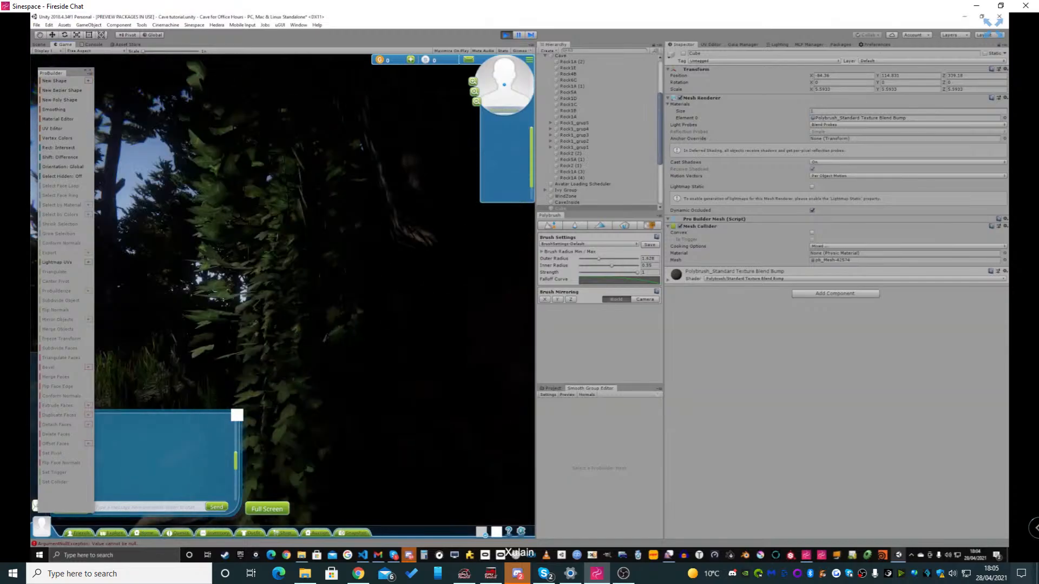
{"action": "key", "text": "w"}
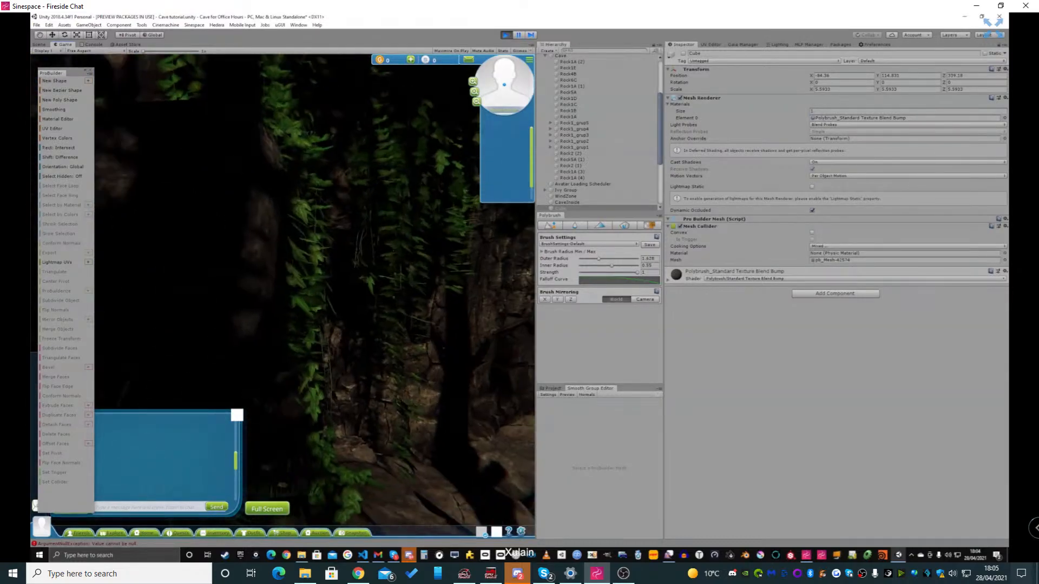
{"action": "key", "text": "w"}
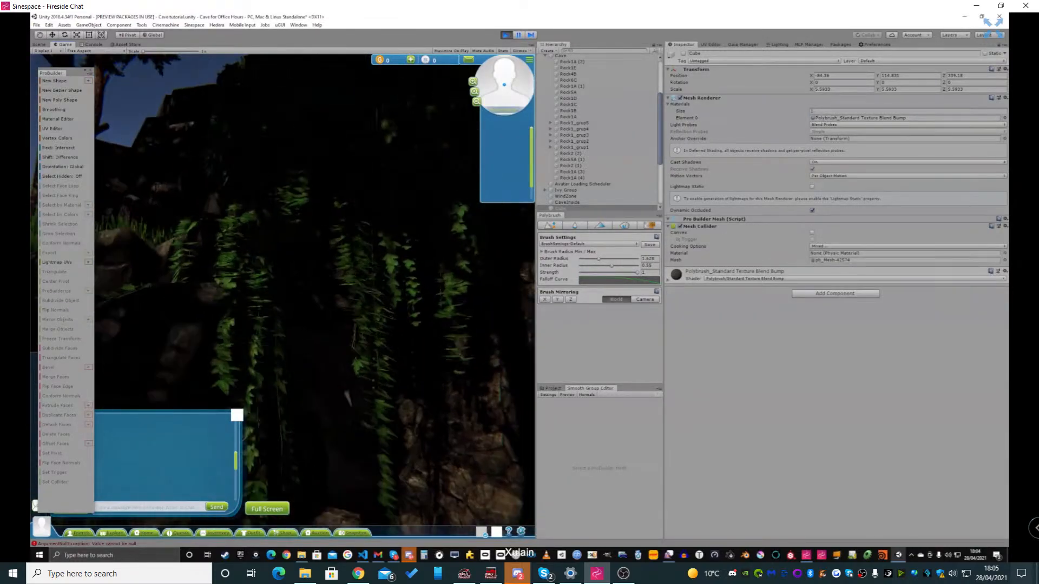
{"action": "key", "text": "s"}
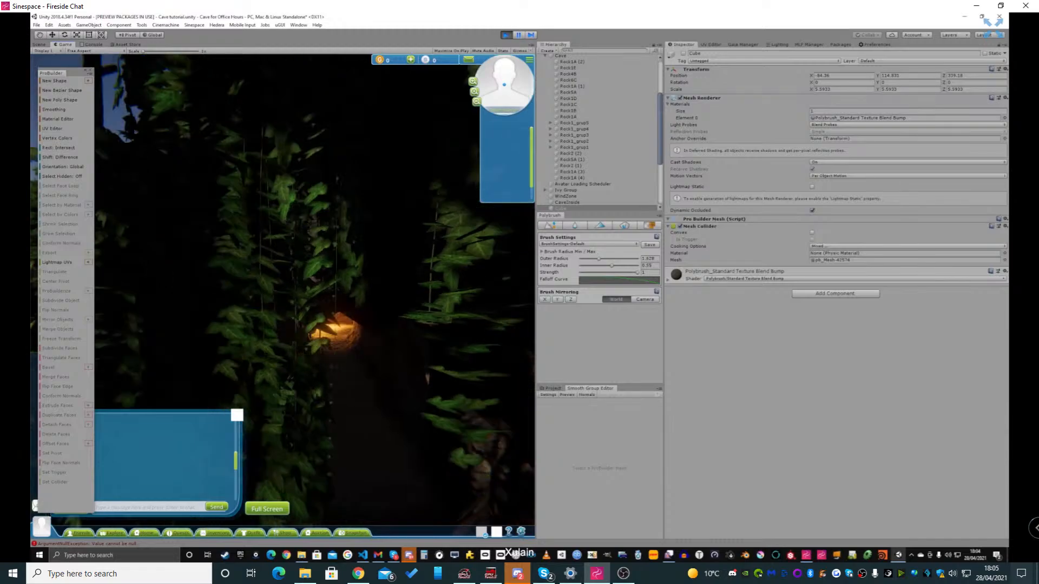
{"action": "key", "text": "w"}
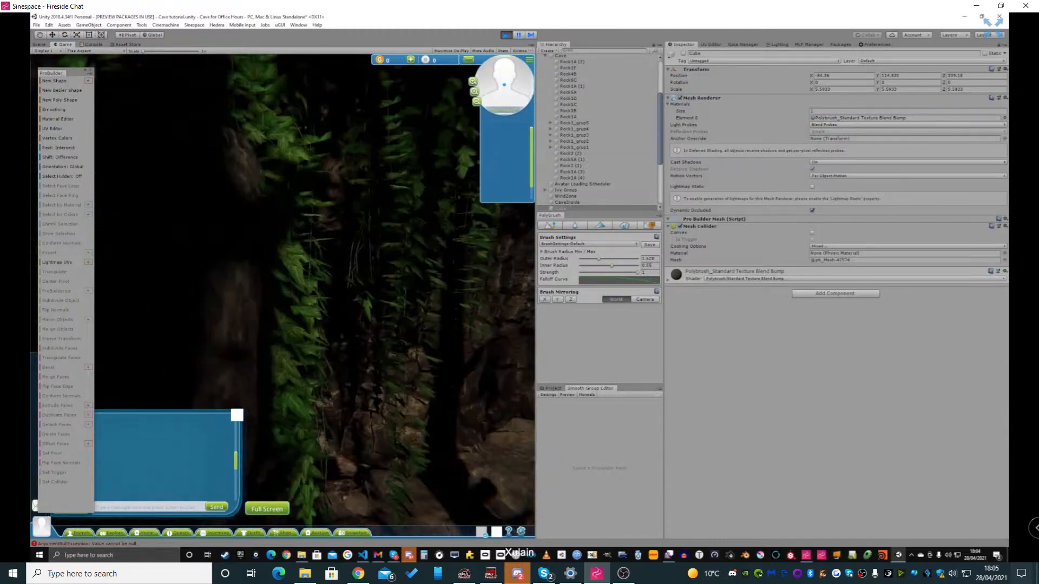
{"action": "key", "text": "s"}
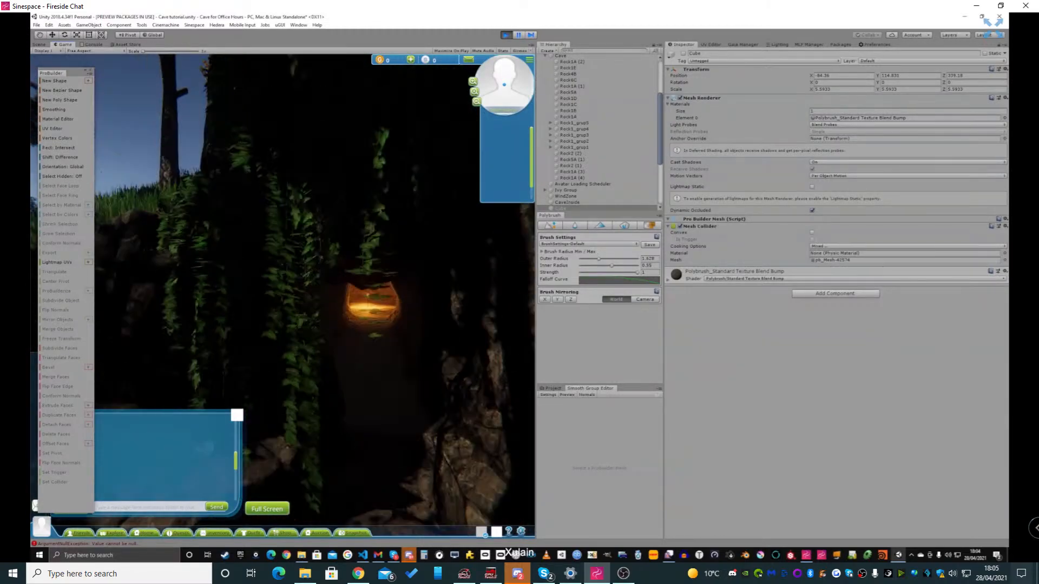
{"action": "key", "text": "w"}
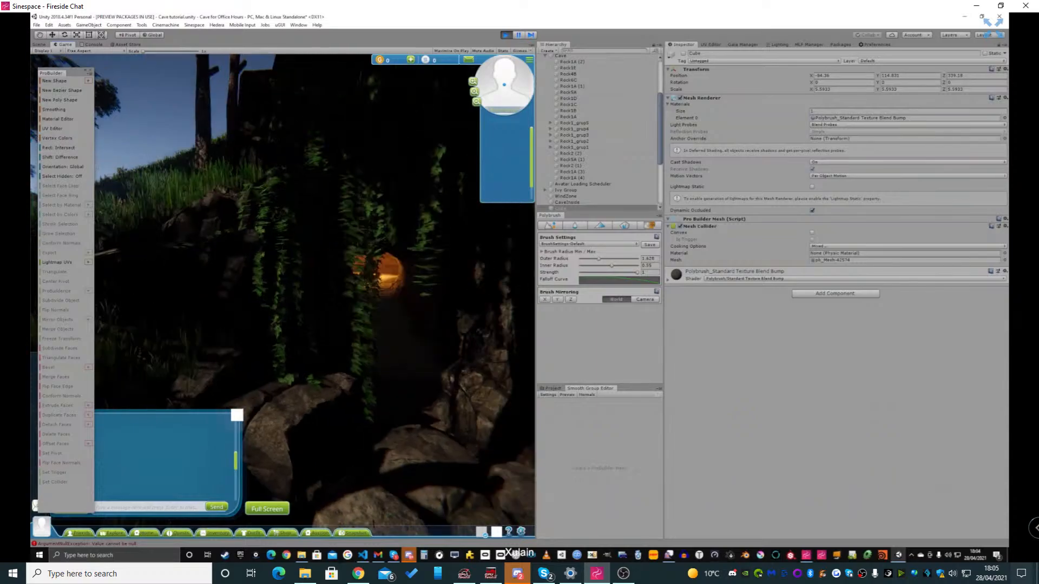
{"action": "key", "text": "s"}
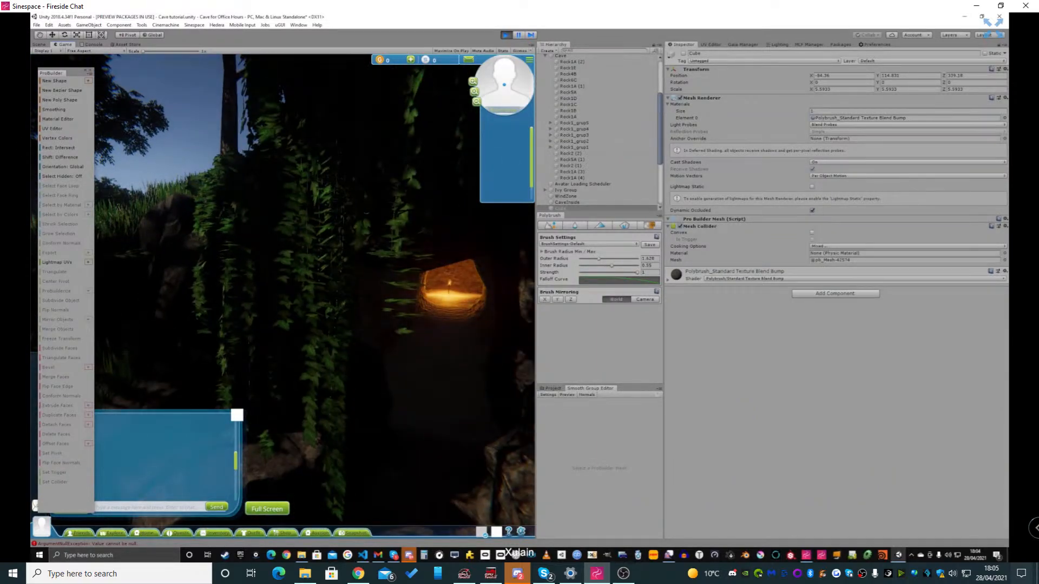
Switch to Chrome, search the web for "unity github ivy" and open the hedera repository on GitHub
{"action": "left_click", "coordinate": [286, 555]}
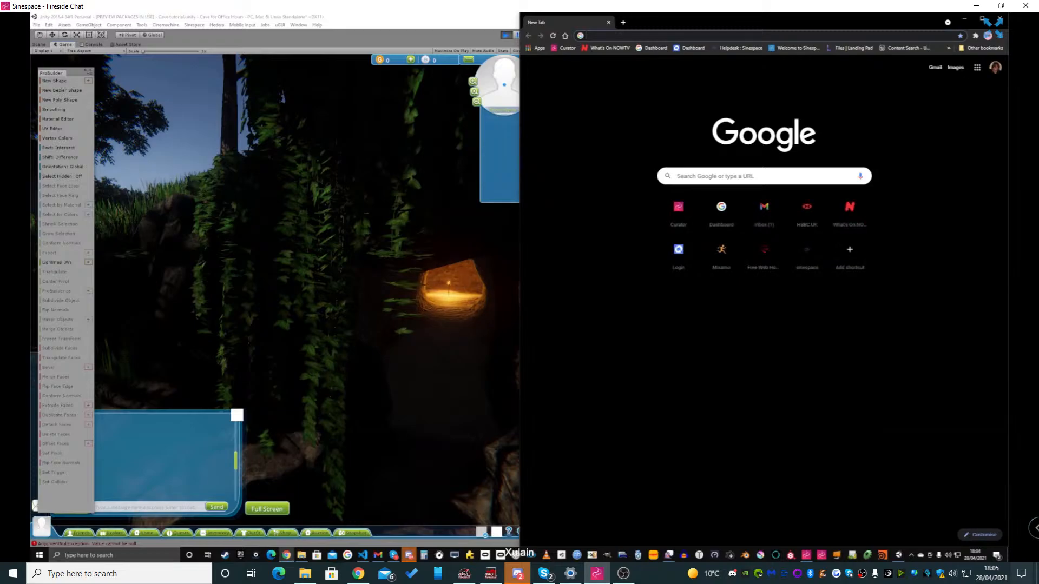
{"action": "left_click", "coordinate": [758, 35]}
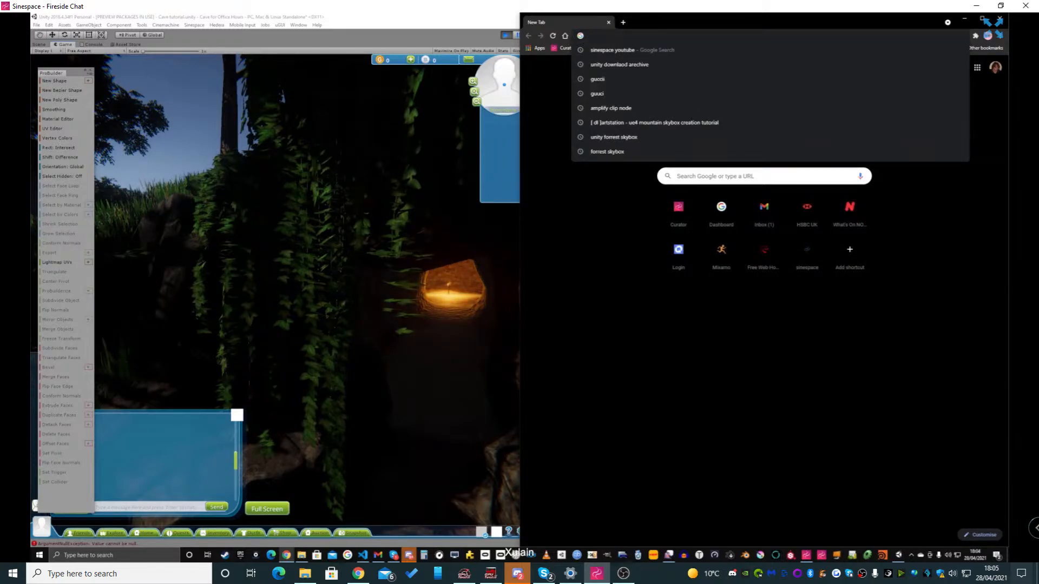
{"action": "type", "text": "unity"}
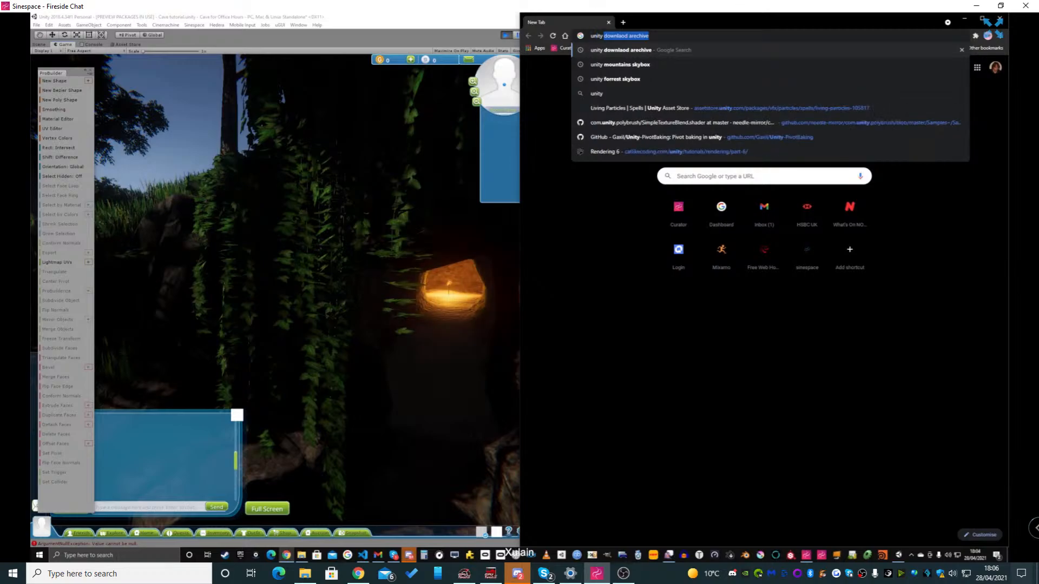
{"action": "type", "text": " gith"}
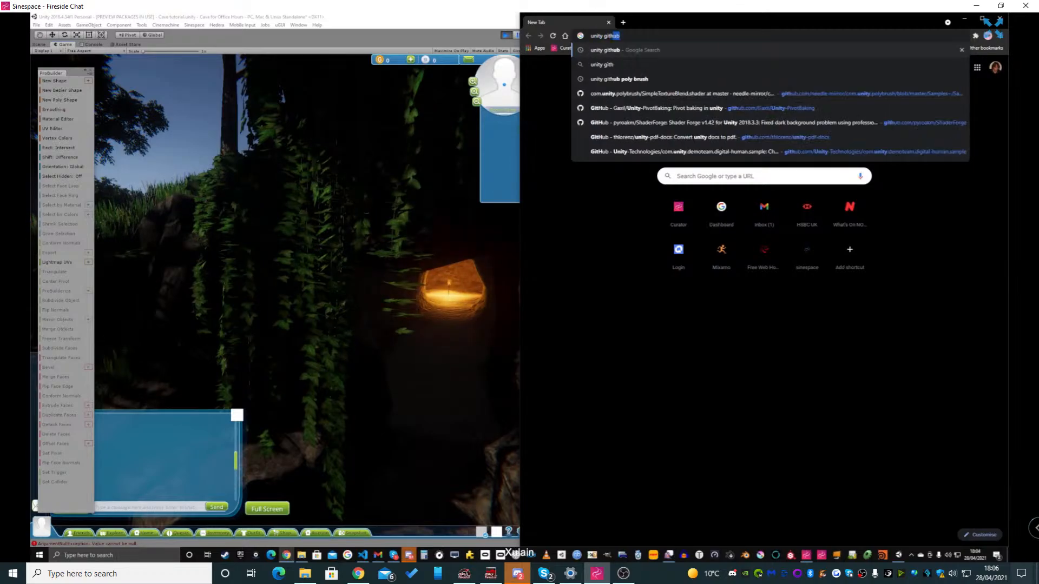
{"action": "type", "text": "ub ivy"}
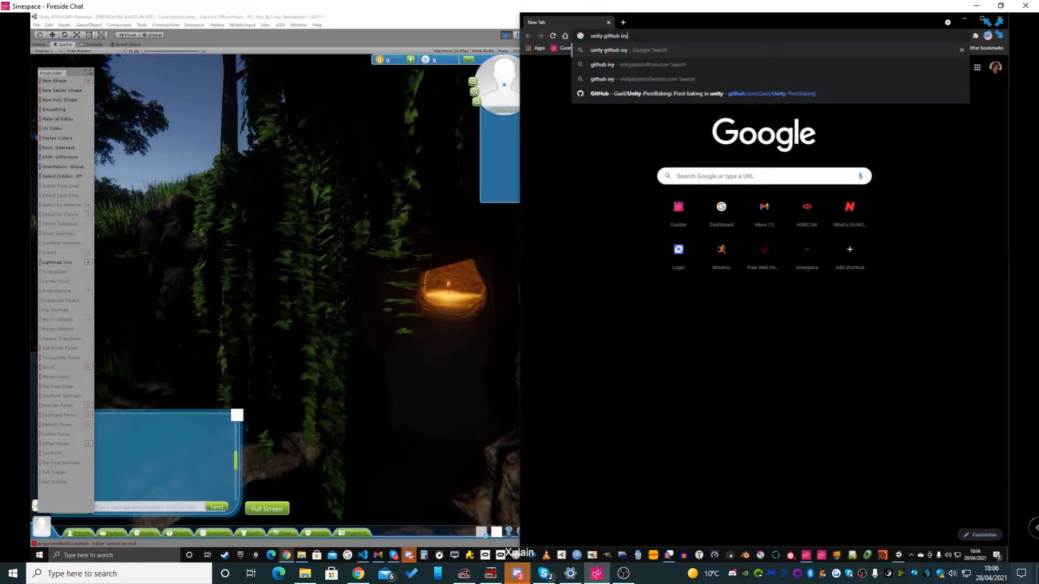
{"action": "key", "text": "Return"}
{"action": "left_click", "coordinate": [685, 140]}
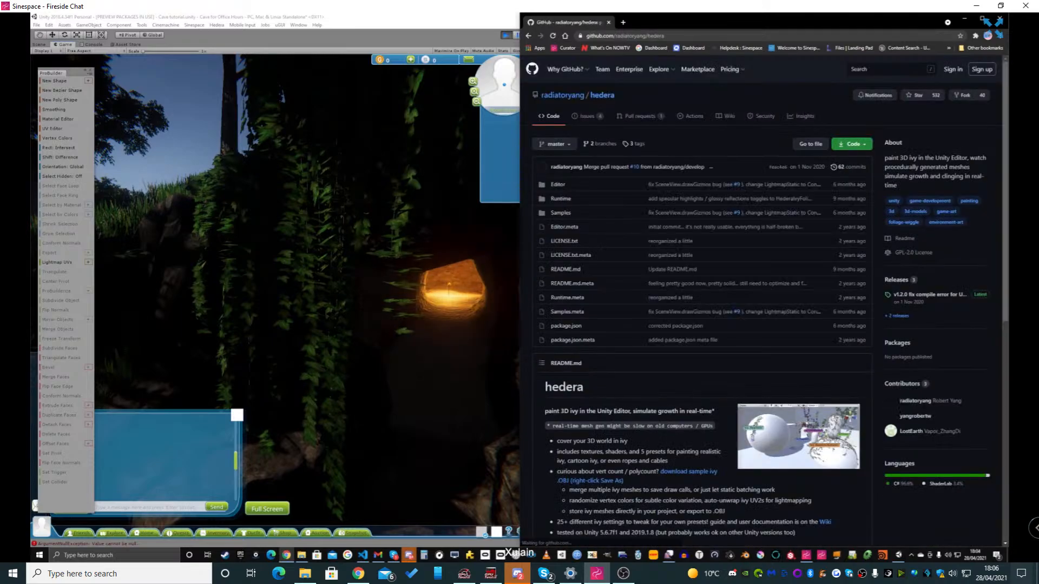
Skim the hedera repository page, copy its web address and minimise the browser
{"action": "scroll", "coordinate": [704, 325], "scroll_direction": "down", "scroll_amount": 3}
{"action": "scroll", "coordinate": [704, 325], "scroll_direction": "up", "scroll_amount": 3}
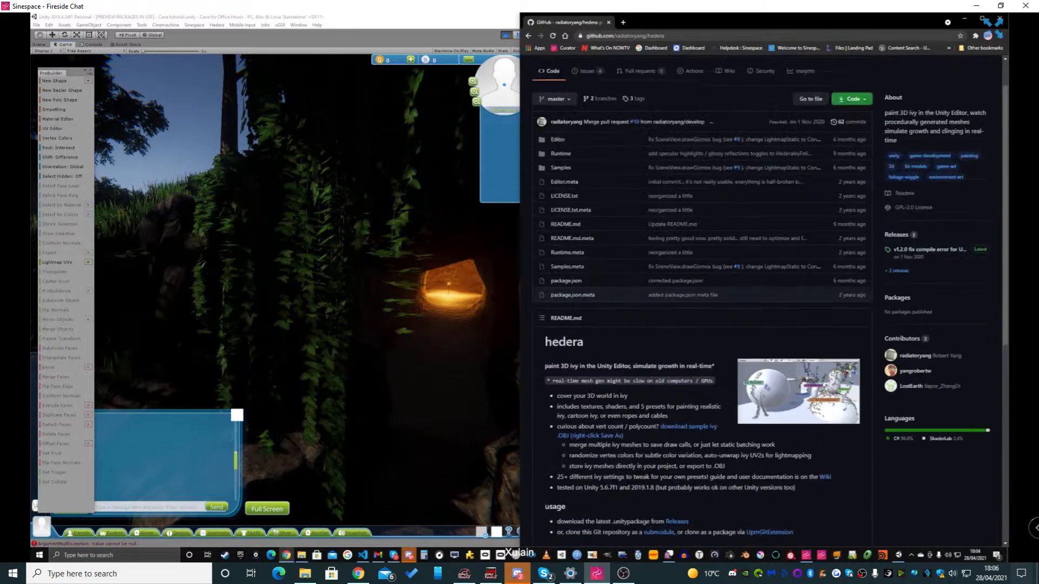
{"action": "left_click", "coordinate": [644, 35]}
{"action": "right_click", "coordinate": [644, 37]}
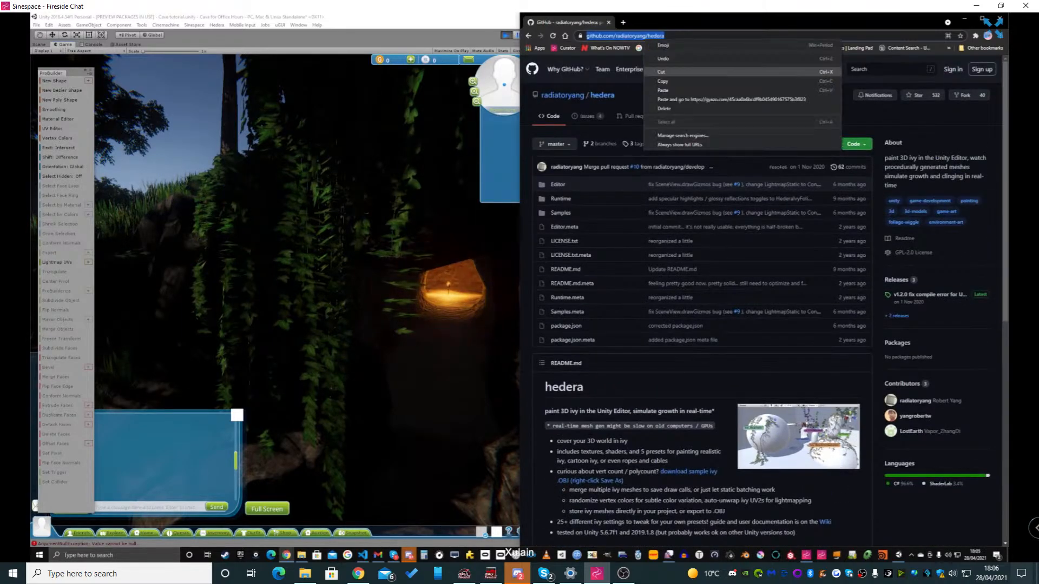
{"action": "left_click", "coordinate": [663, 81]}
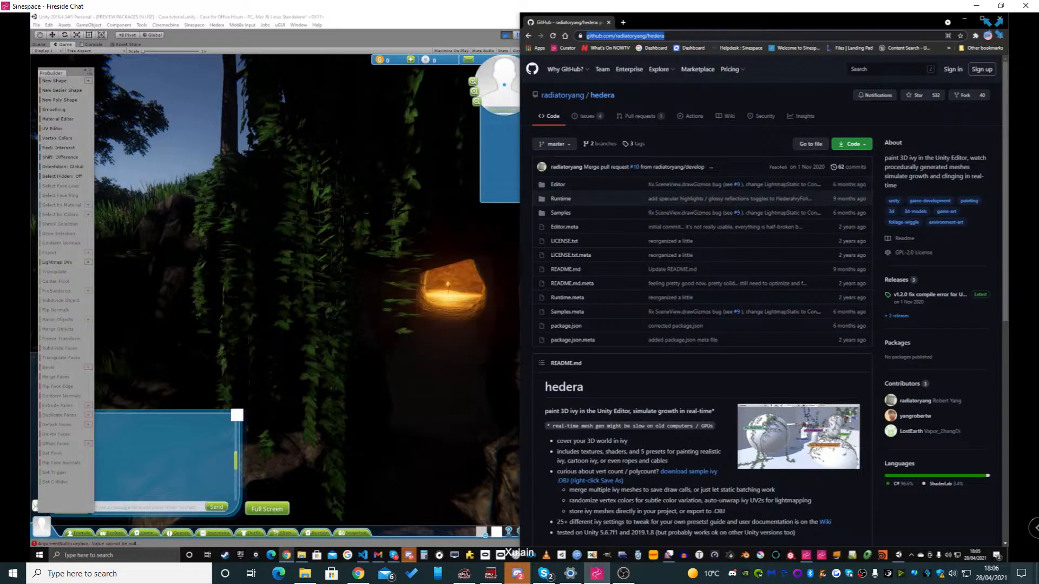
{"action": "key", "text": "alt+Tab"}
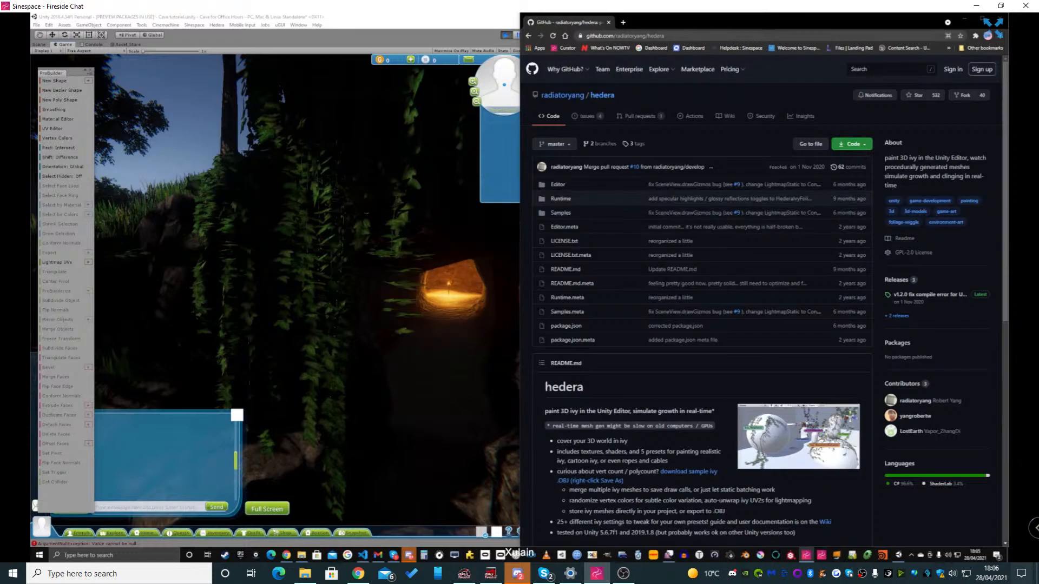
{"action": "left_click", "coordinate": [655, 35]}
{"action": "left_click", "coordinate": [965, 19]}
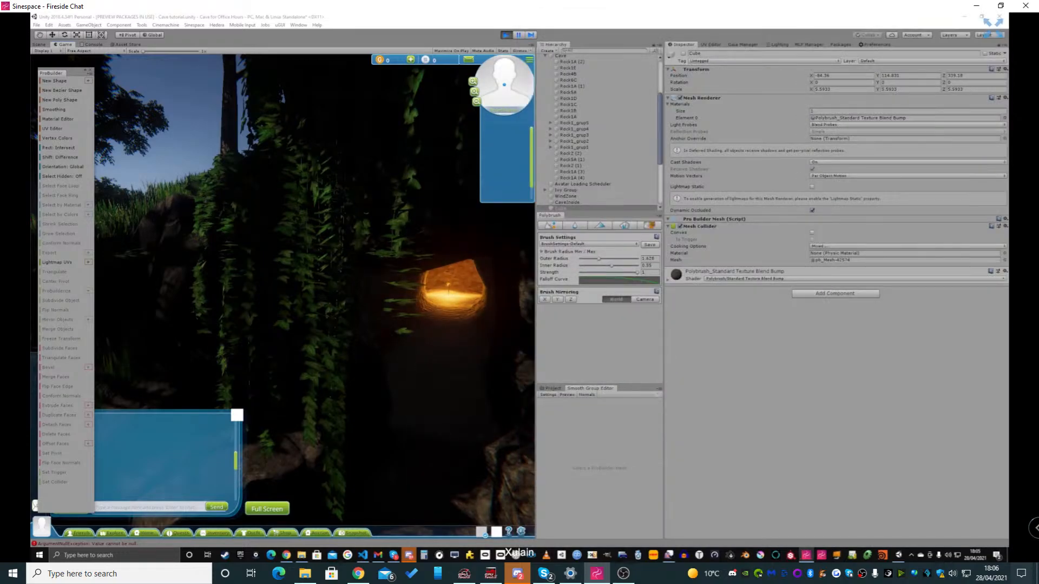
Walk the avatar through the tunnel to view the chamber's torch, and collapse the shared screen back to its thumbnail
{"action": "right_click_drag", "start_coordinate": [304, 282], "coordinate": [340, 293]}
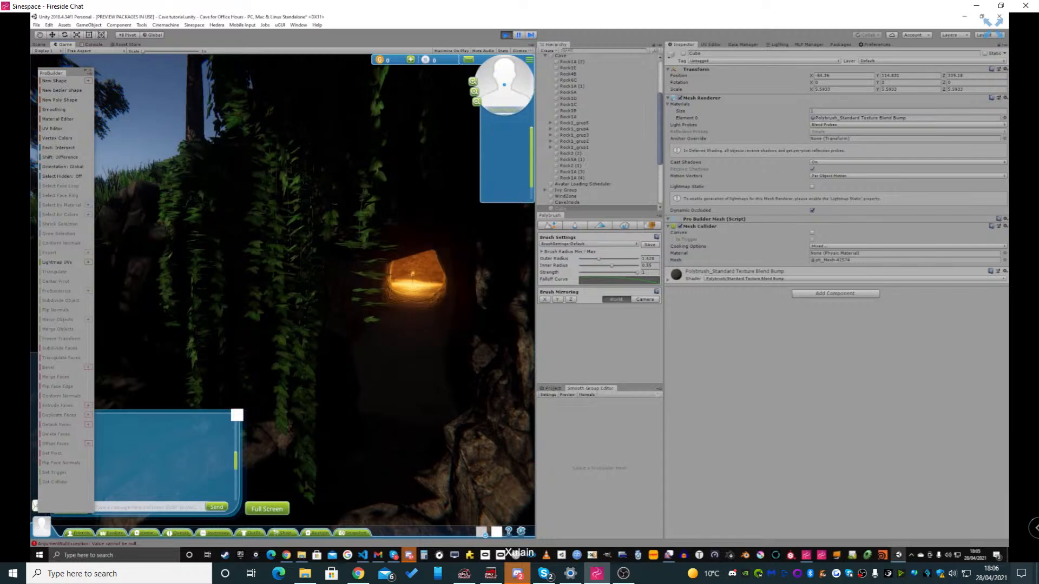
{"action": "key", "text": "w"}
{"action": "key", "text": "w"}
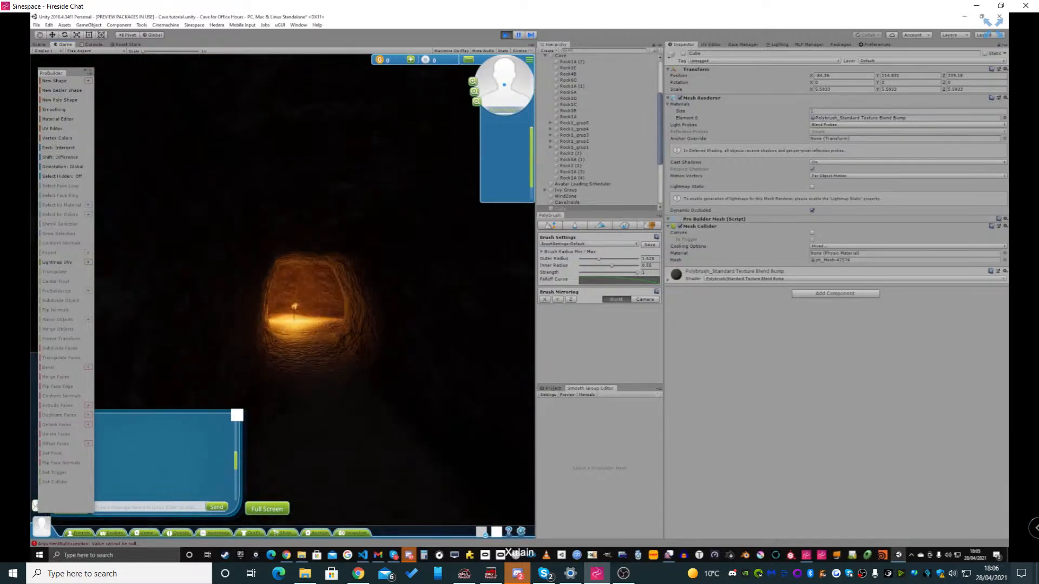
{"action": "key", "text": "w"}
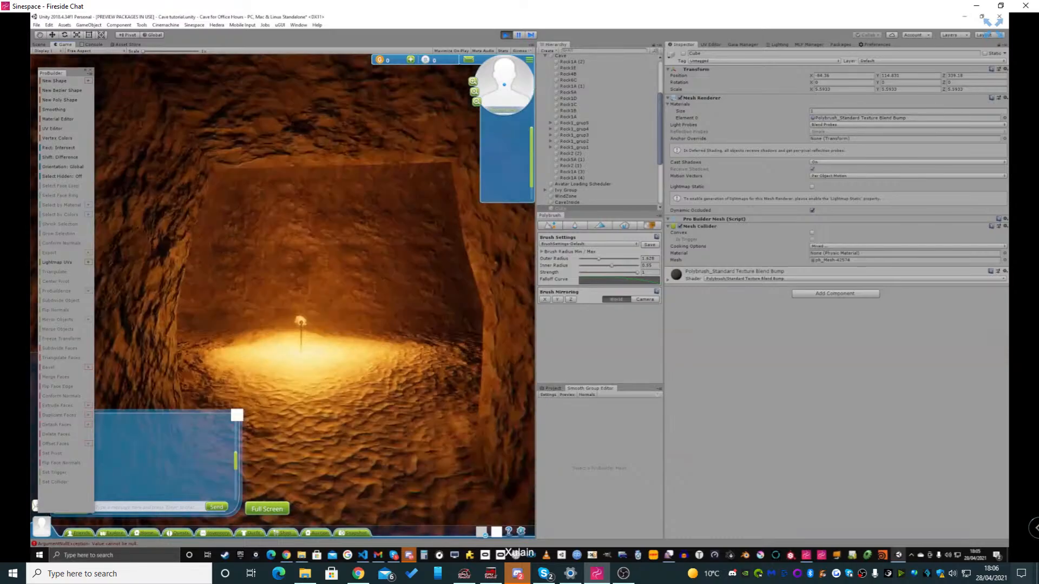
{"action": "key", "text": "w"}
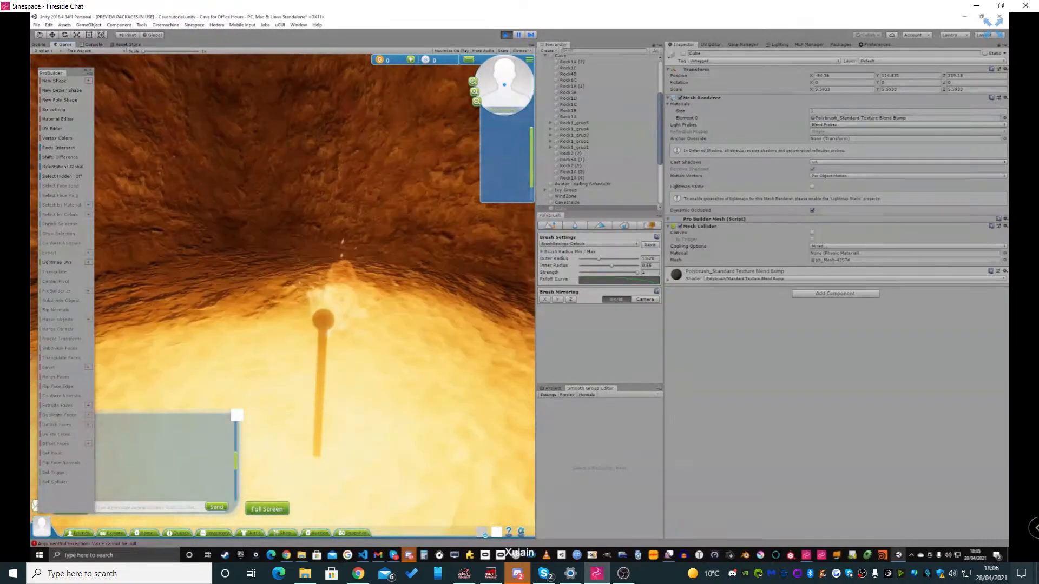
{"action": "key", "text": "d"}
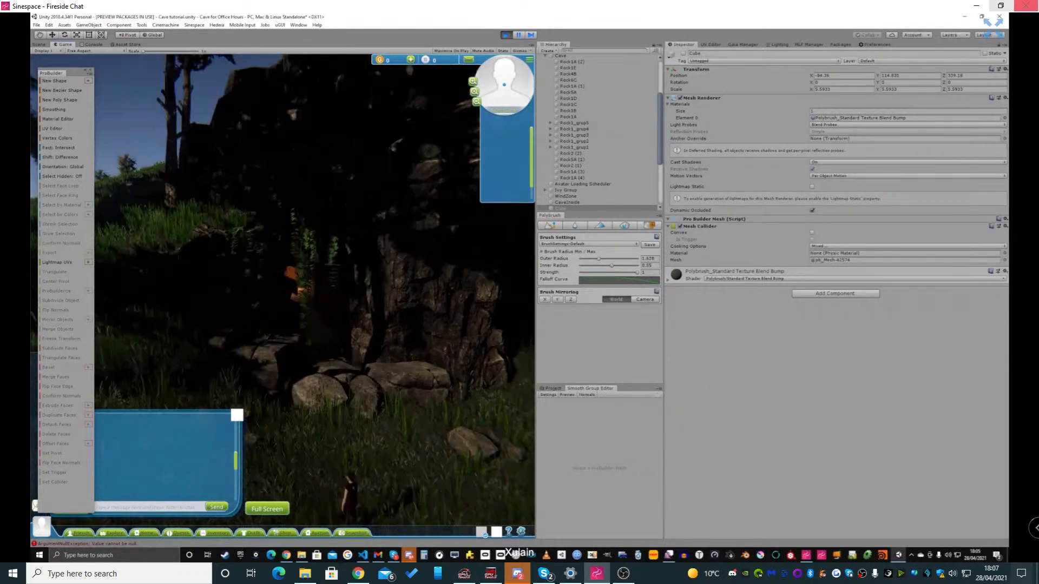
{"action": "left_click", "coordinate": [993, 22]}
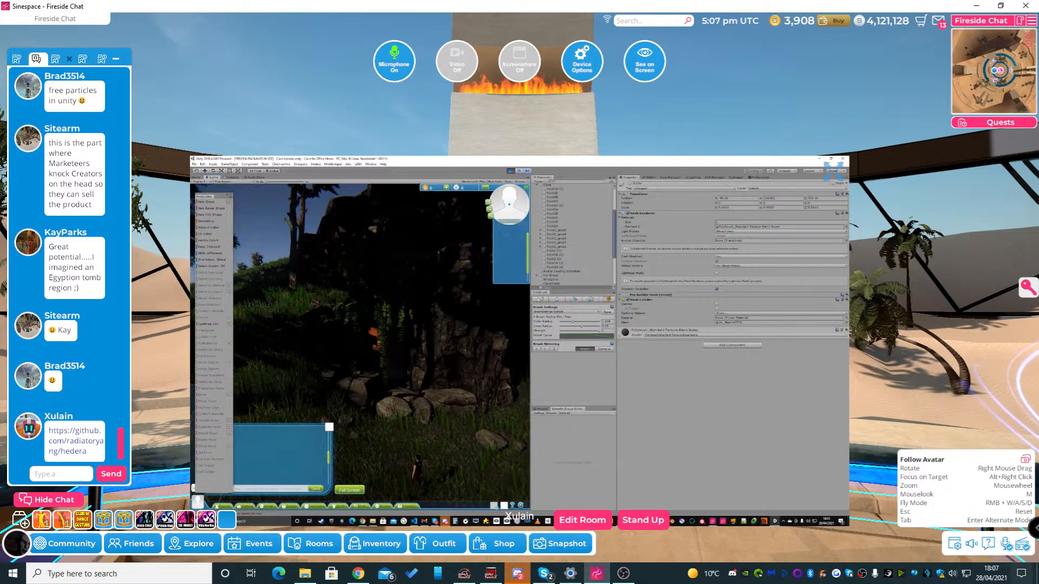
{"action": "left_click", "coordinate": [834, 172]}
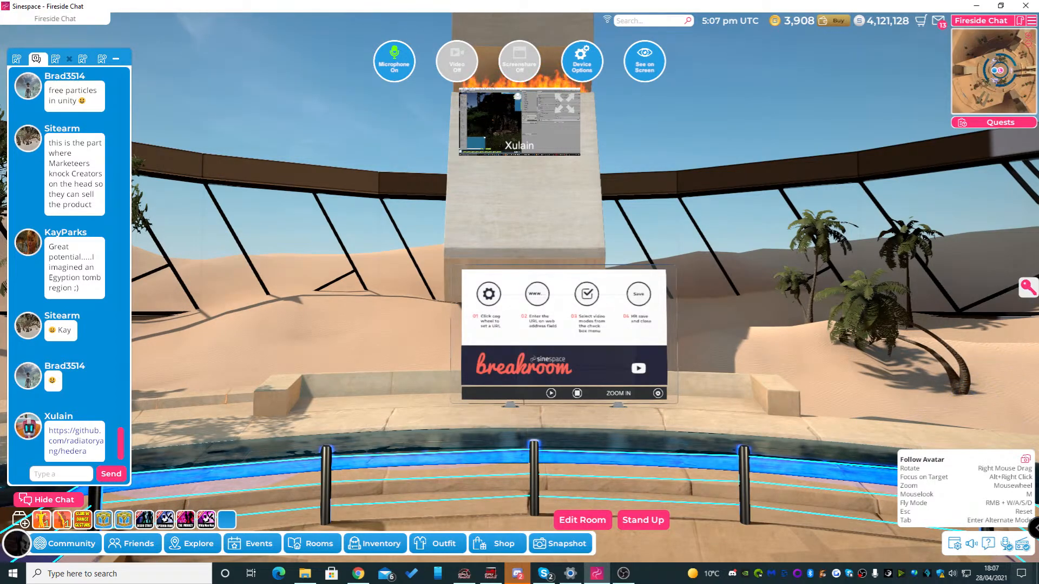
Move the chat window over beside the minimap and widen it, and switch the room view to the Audience Camera
{"action": "left_click_drag", "start_coordinate": [73, 55], "coordinate": [886, 43]}
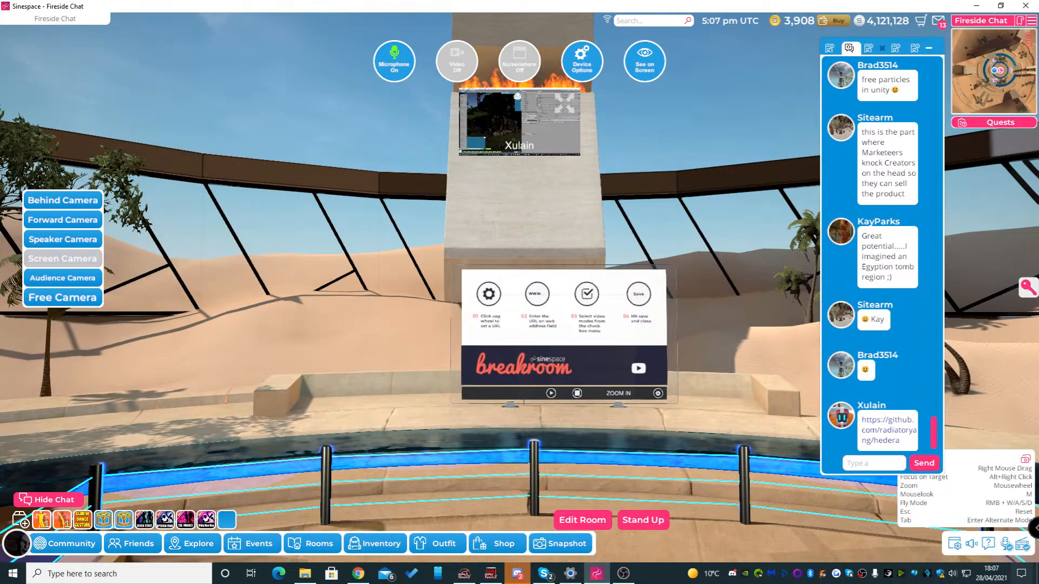
{"action": "left_click_drag", "start_coordinate": [943, 260], "coordinate": [1016, 260]}
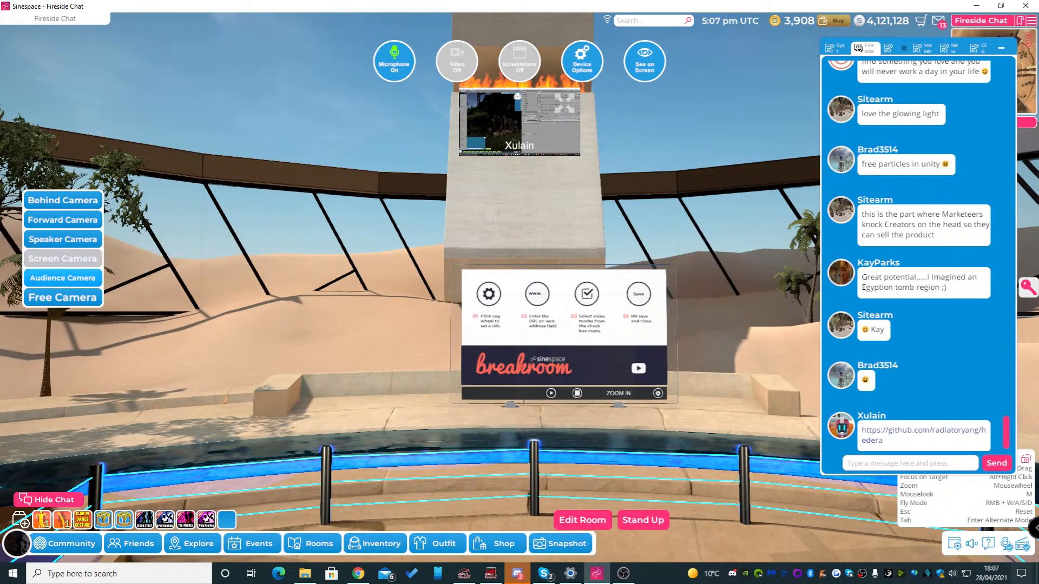
{"action": "left_click", "coordinate": [63, 278]}
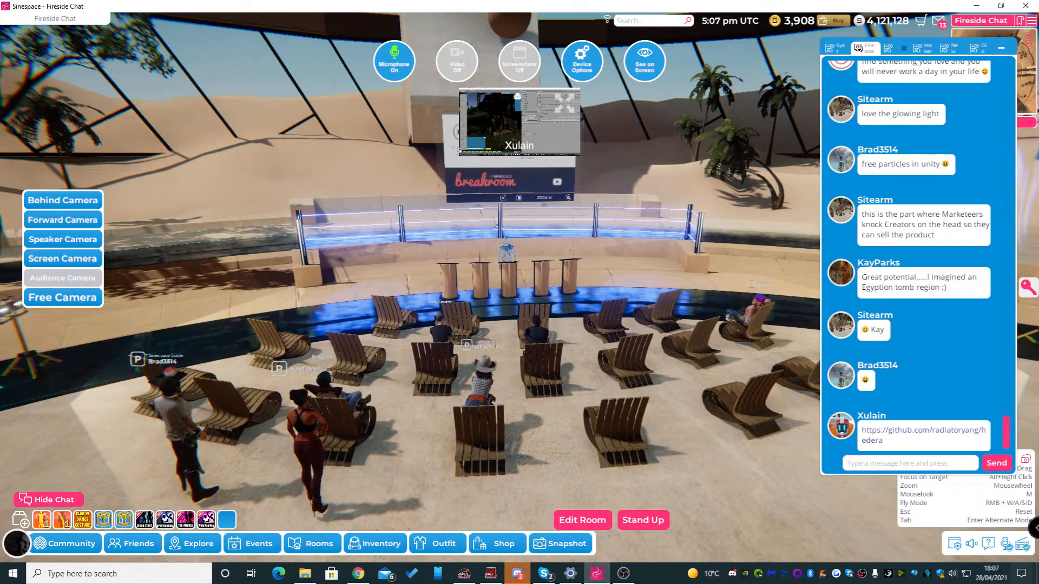
{"action": "left_click_drag", "start_coordinate": [821, 257], "coordinate": [801, 257]}
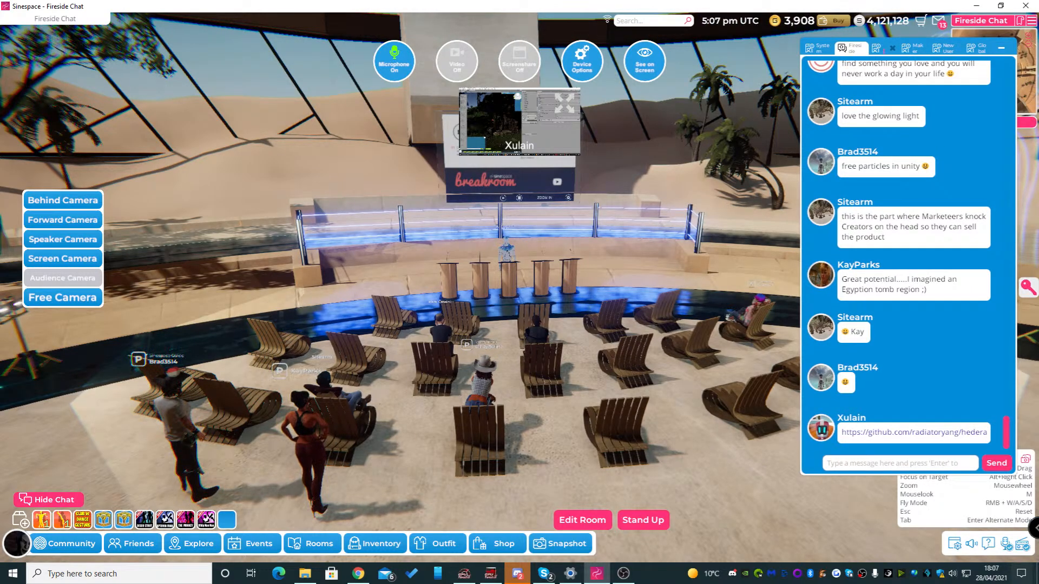